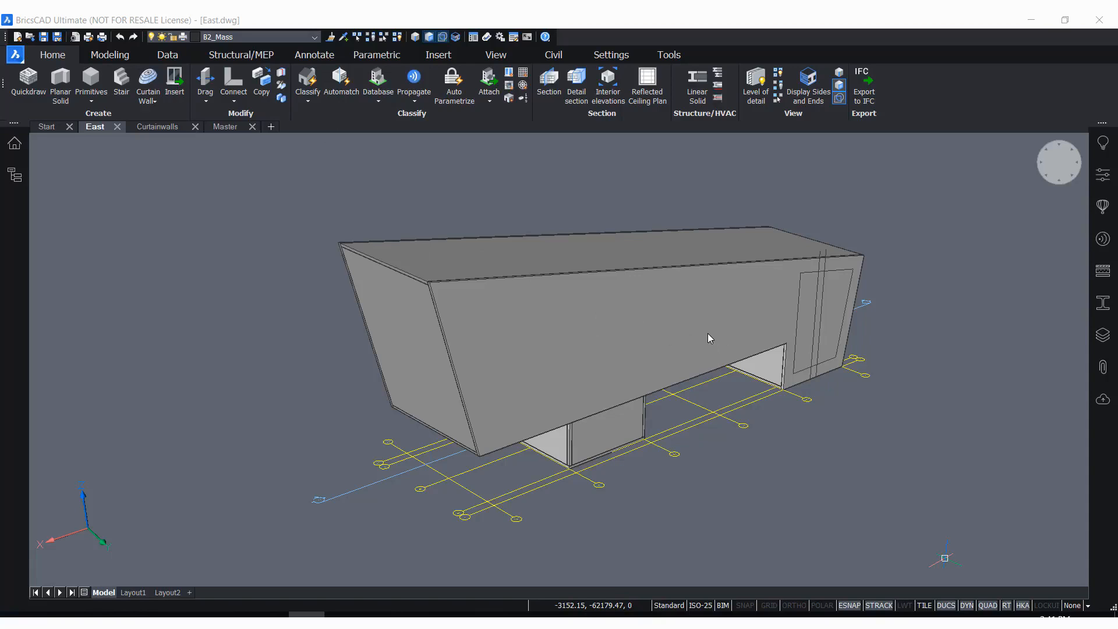
Examine the end wall of the building mass and the outline drawn on the adjoining long wall
{"action": "middle_click_drag", "start_coordinate": [751, 375], "coordinate": [390, 358], "text": "shift"}
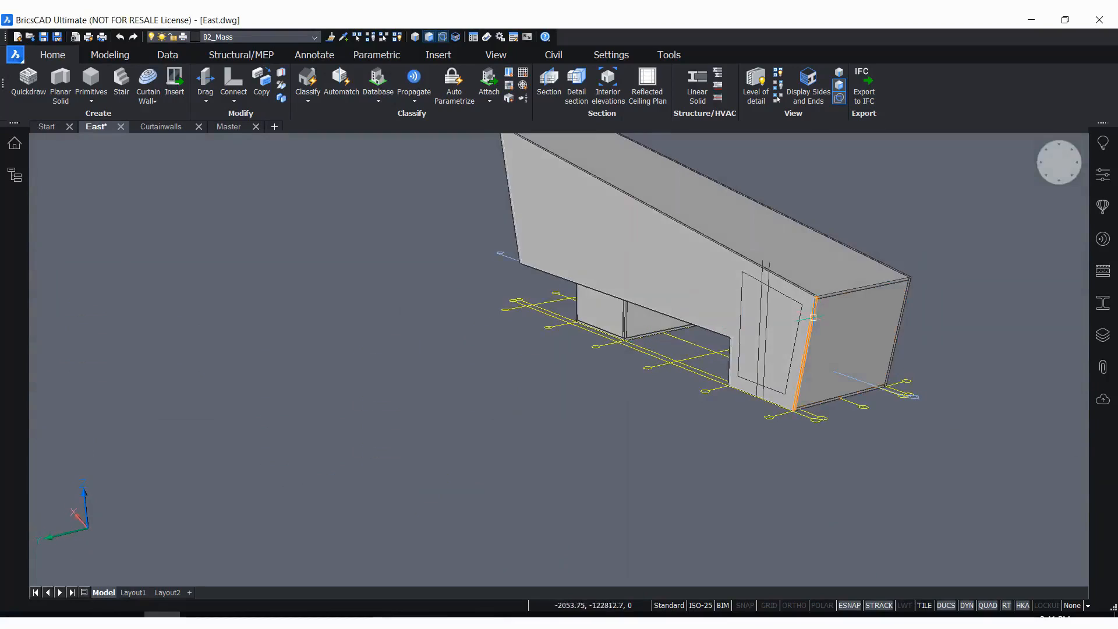
{"action": "scroll", "coordinate": [806, 300], "scroll_direction": "up", "scroll_amount": 5}
{"action": "scroll", "coordinate": [614, 293], "scroll_direction": "down", "scroll_amount": 3}
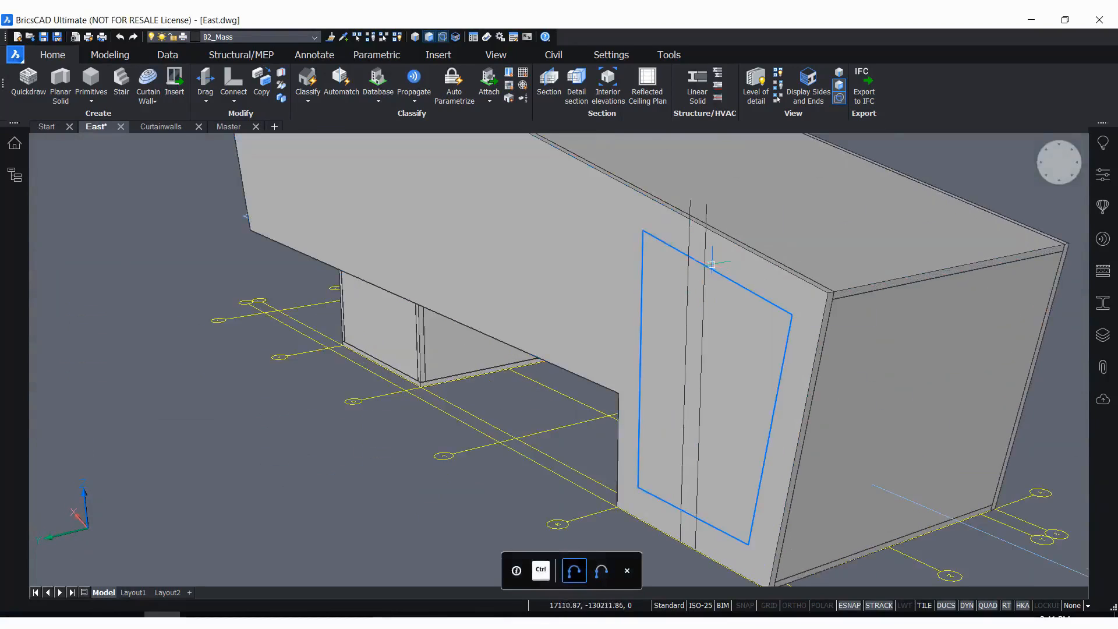
{"action": "scroll", "coordinate": [595, 300], "scroll_direction": "down", "scroll_amount": 2}
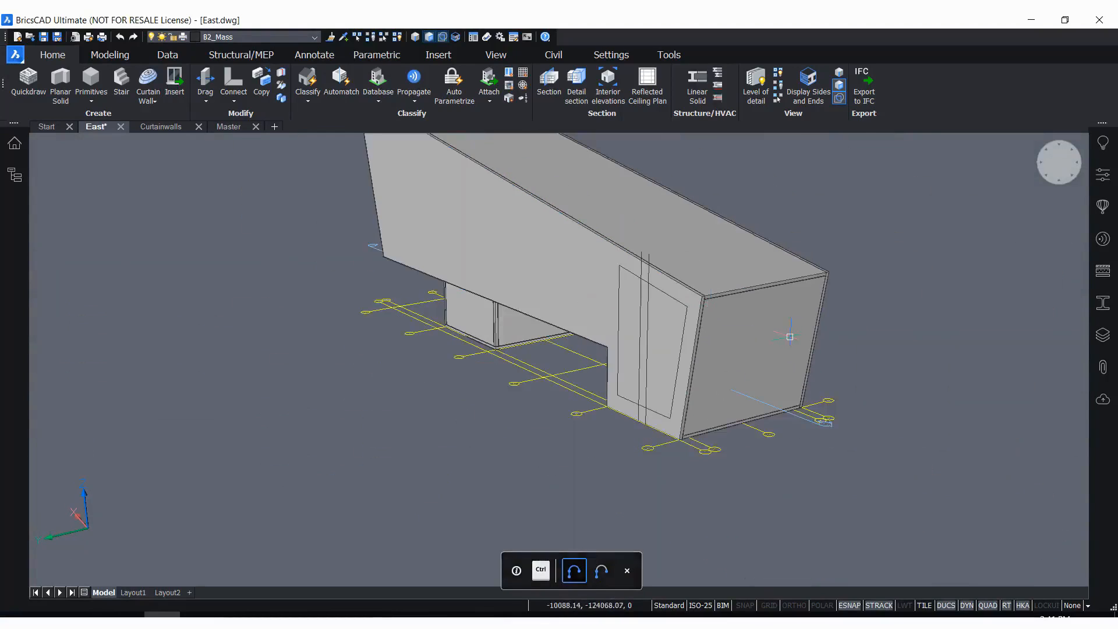
{"action": "scroll", "coordinate": [766, 337], "scroll_direction": "up", "scroll_amount": 4}
{"action": "mouse_move", "coordinate": [766, 335]}
{"action": "middle_mouse_down", "text": "shift"}
{"action": "mouse_move", "coordinate": [728, 355]}
{"action": "mouse_move", "coordinate": [810, 341]}
{"action": "mouse_move", "coordinate": [763, 348]}
{"action": "middle_mouse_up", "text": "shift"}
{"action": "scroll", "coordinate": [561, 324], "scroll_direction": "down", "scroll_amount": 4}
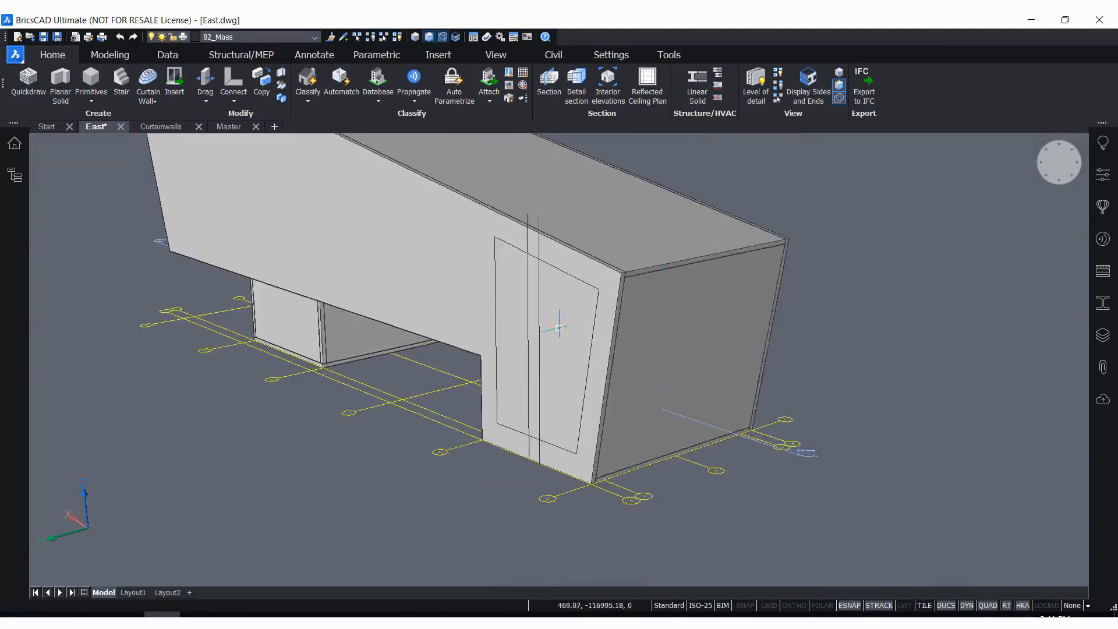
{"action": "scroll", "coordinate": [829, 299], "scroll_direction": "up", "scroll_amount": 2}
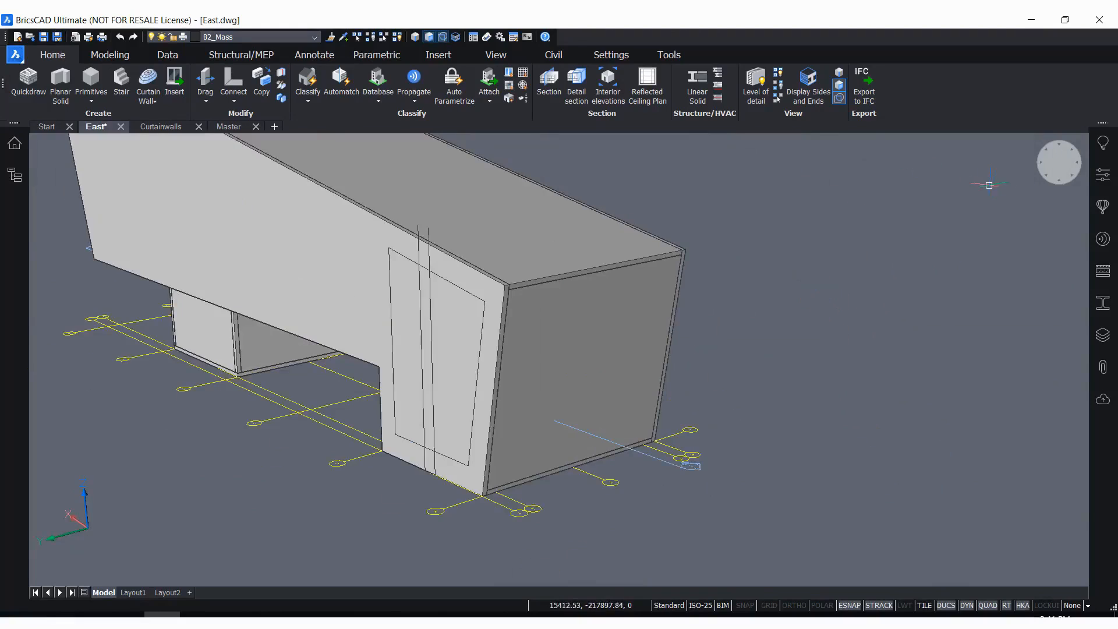
Open the Components library and check the list of available panels
{"action": "left_click", "coordinate": [1103, 206]}
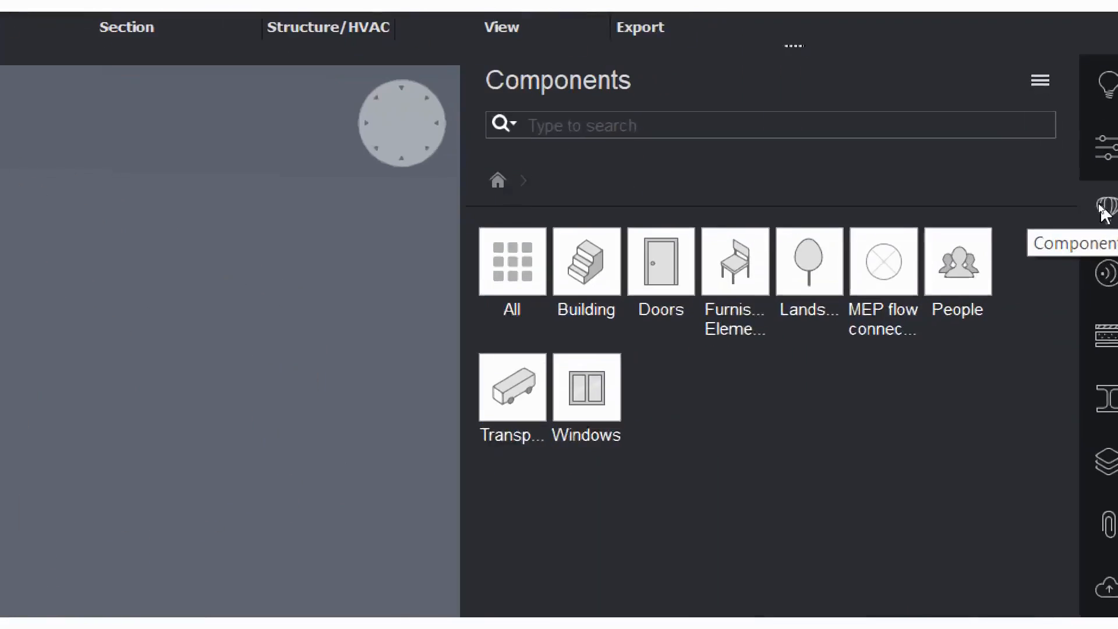
{"action": "right_click", "coordinate": [1101, 208]}
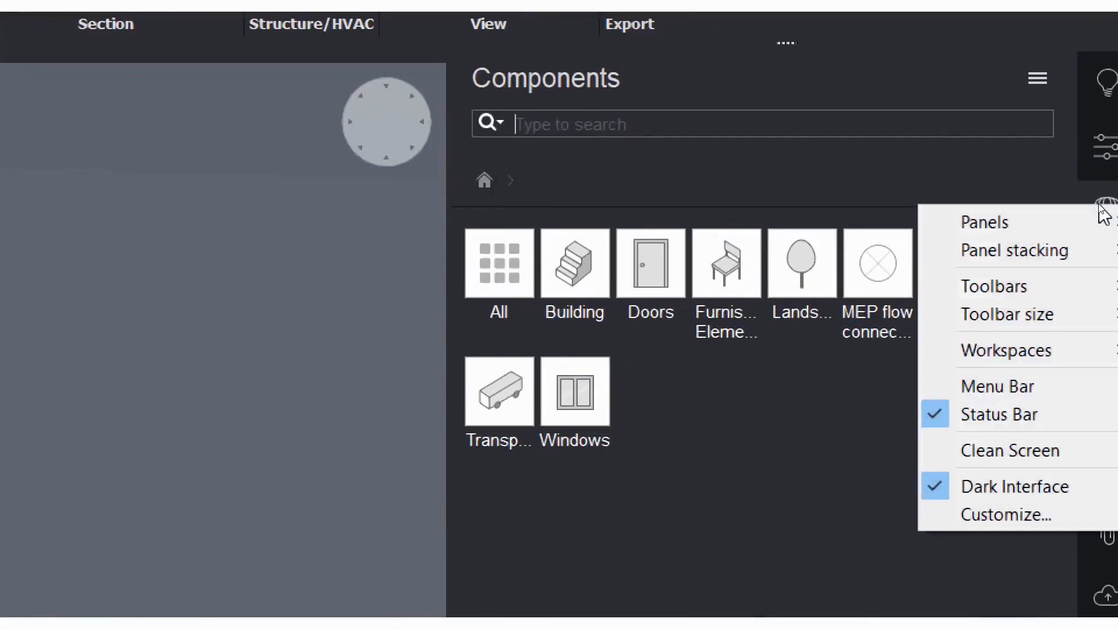
{"action": "mouse_move", "coordinate": [955, 224]}
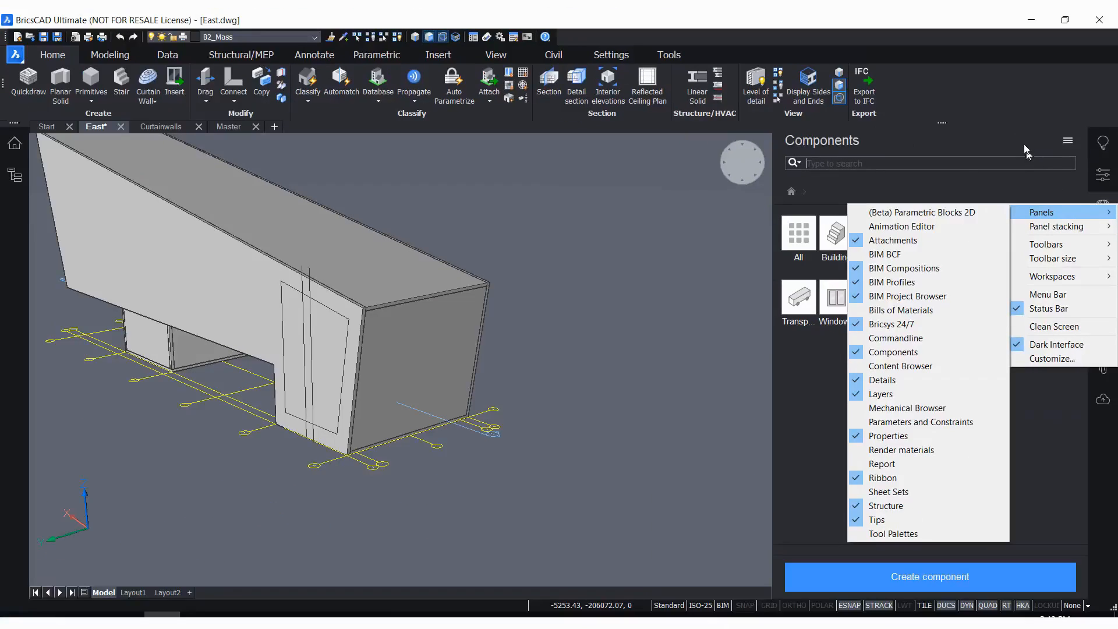
{"action": "left_click", "coordinate": [1024, 144]}
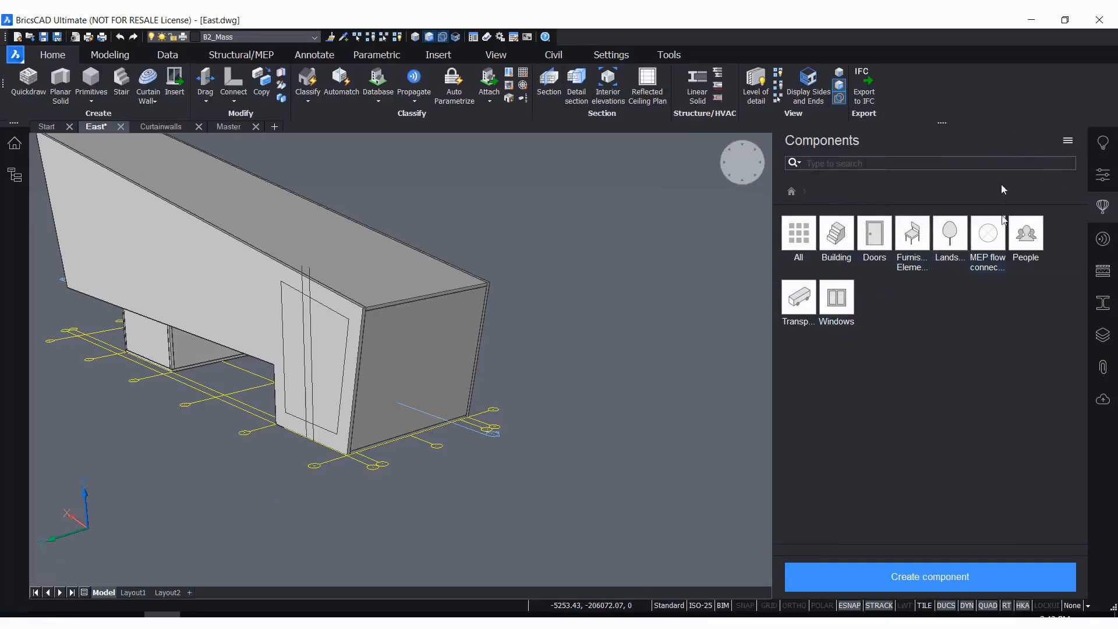
Include the Bricsys Design Library among the component libraries, and exclude it again
{"action": "left_click", "coordinate": [1068, 142]}
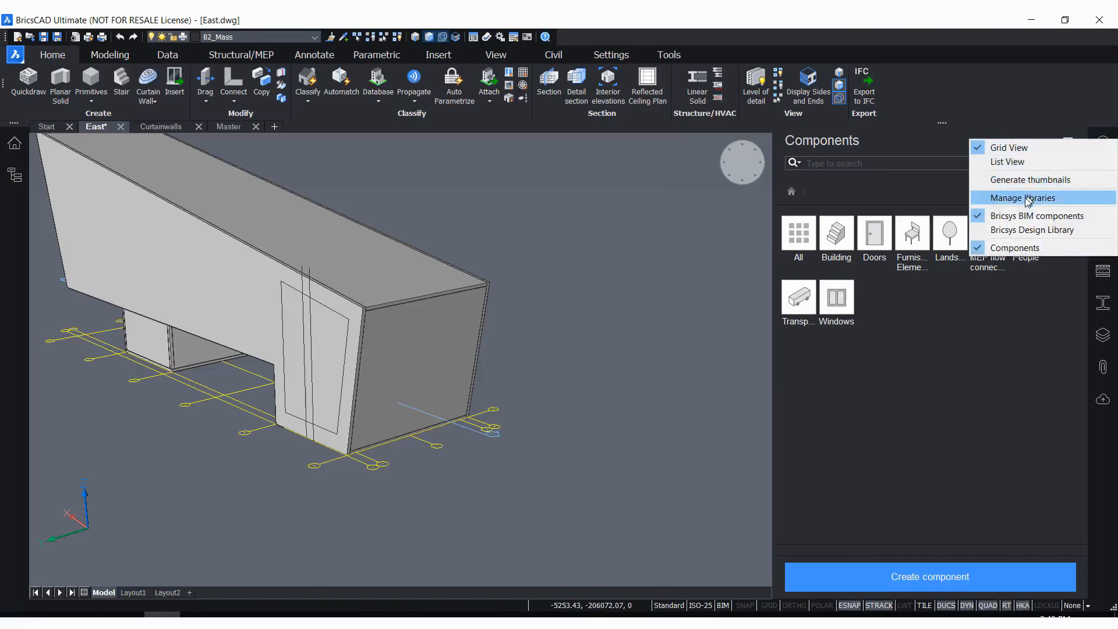
{"action": "left_click", "coordinate": [994, 230]}
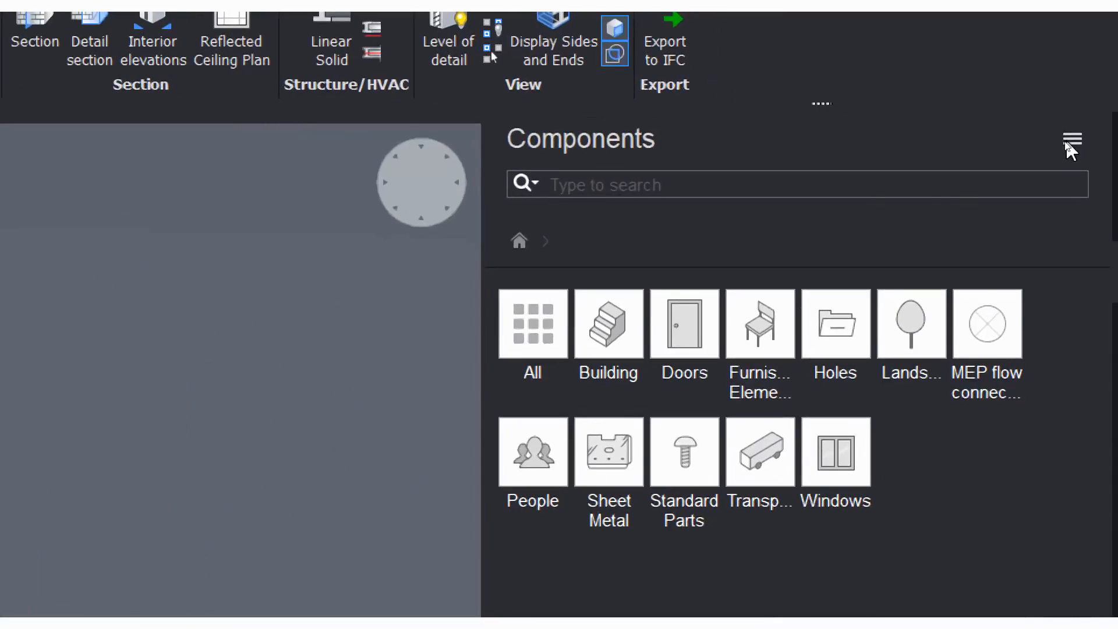
{"action": "left_click", "coordinate": [1070, 141]}
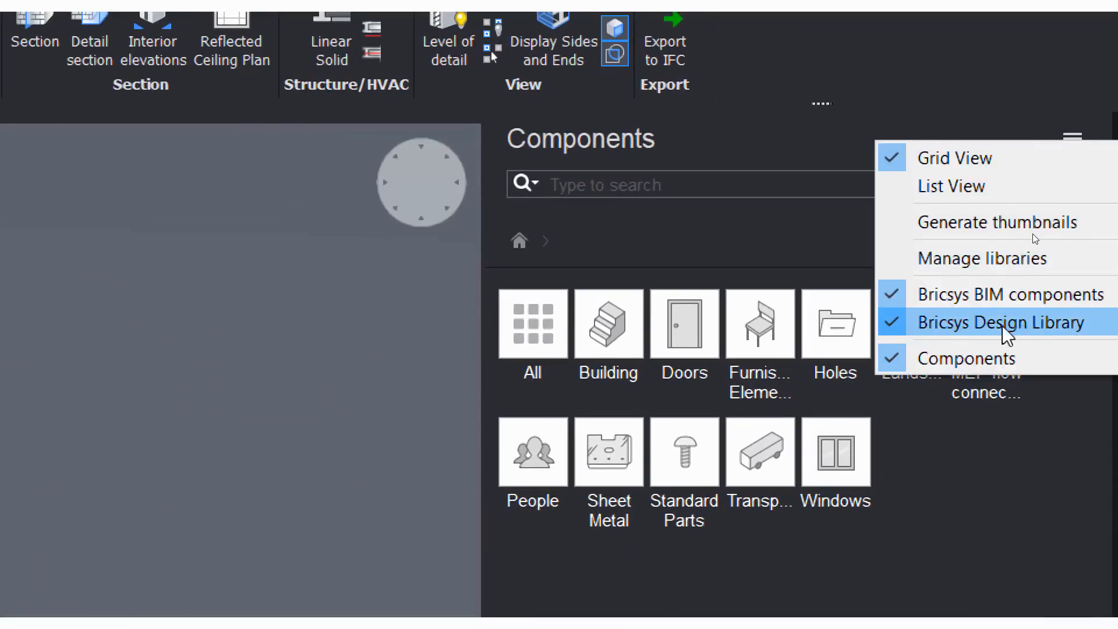
{"action": "left_click", "coordinate": [955, 325]}
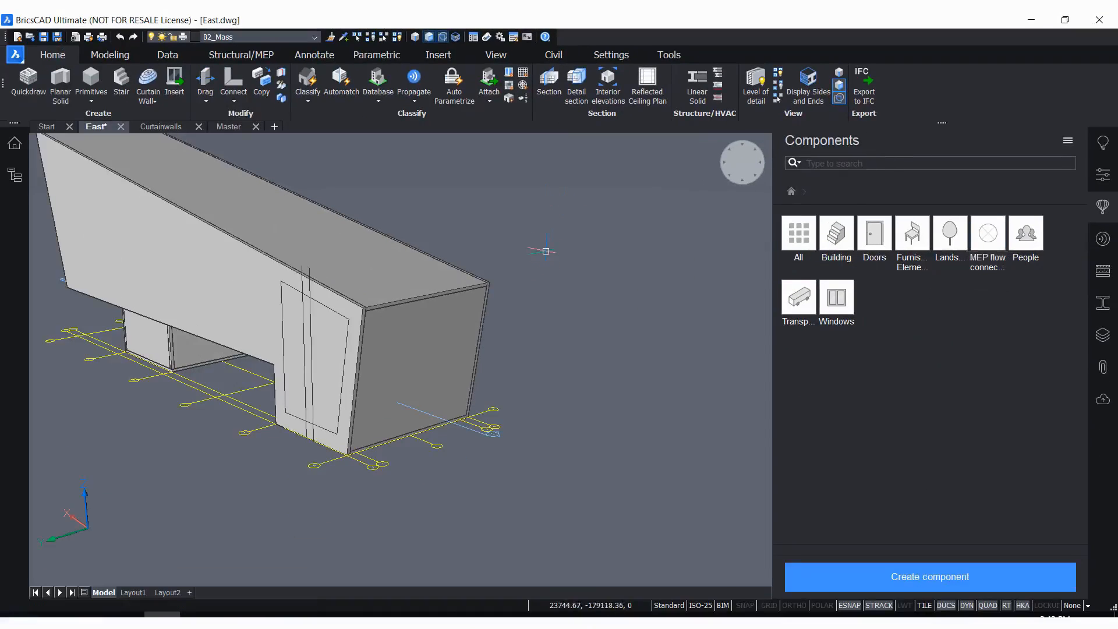
Take the Window 1x1 component from the Windows category and set its W and H to 10000 mm
{"action": "left_click", "coordinate": [846, 299]}
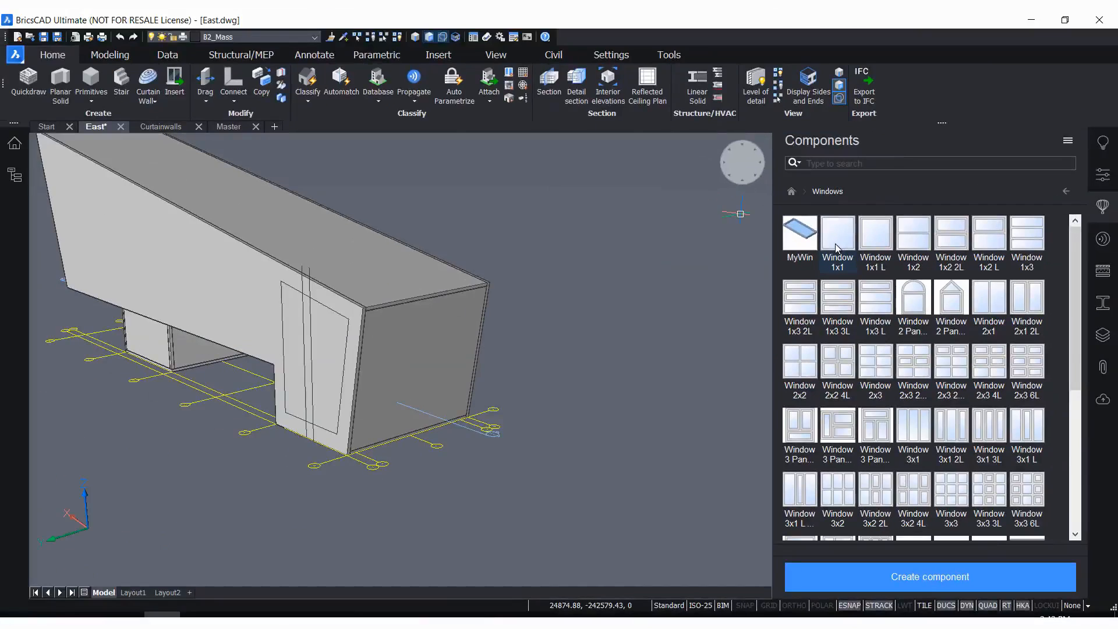
{"action": "mouse_move", "coordinate": [836, 240]}
{"action": "left_mouse_down"}
{"action": "mouse_move", "coordinate": [705, 338]}
{"action": "mouse_move", "coordinate": [618, 375]}
{"action": "left_mouse_up"}
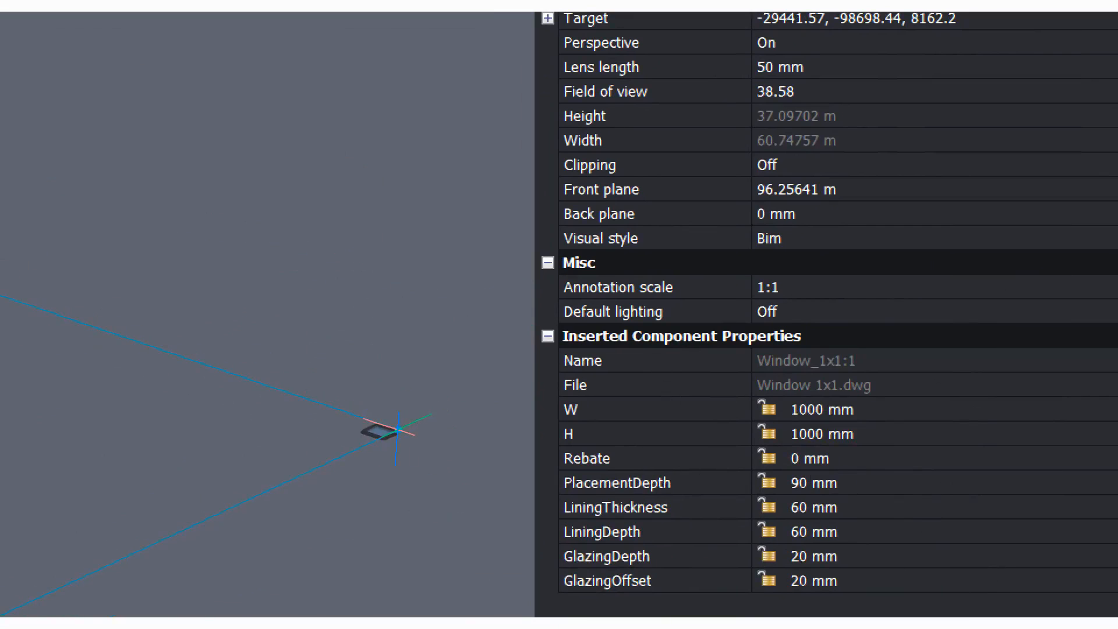
{"action": "left_click", "coordinate": [815, 414]}
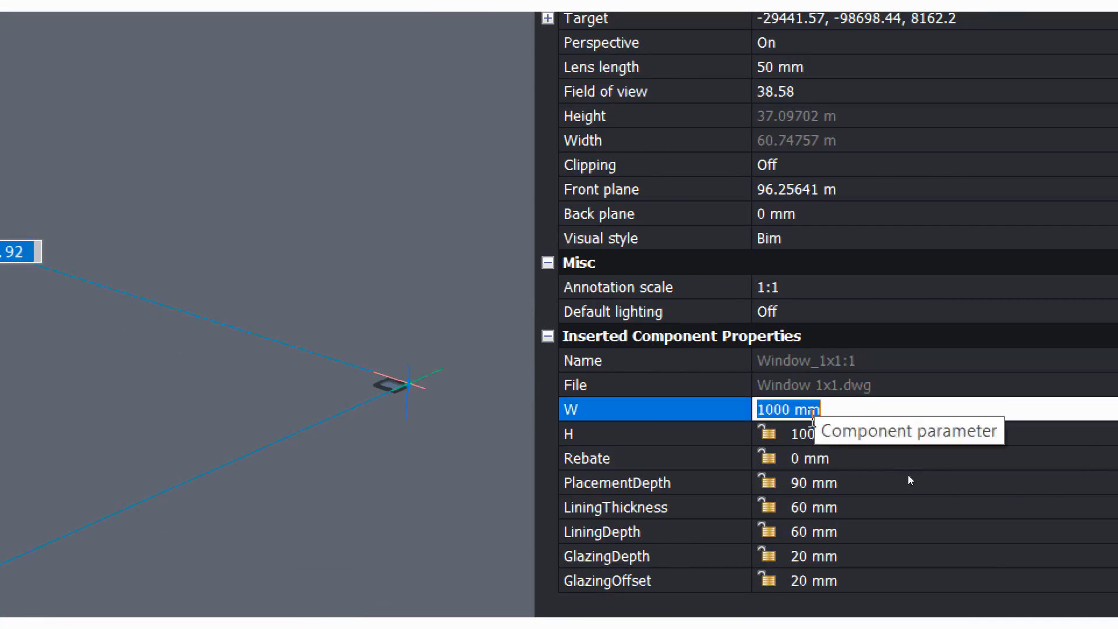
{"action": "left_click", "coordinate": [786, 409]}
{"action": "type", "text": "0"}
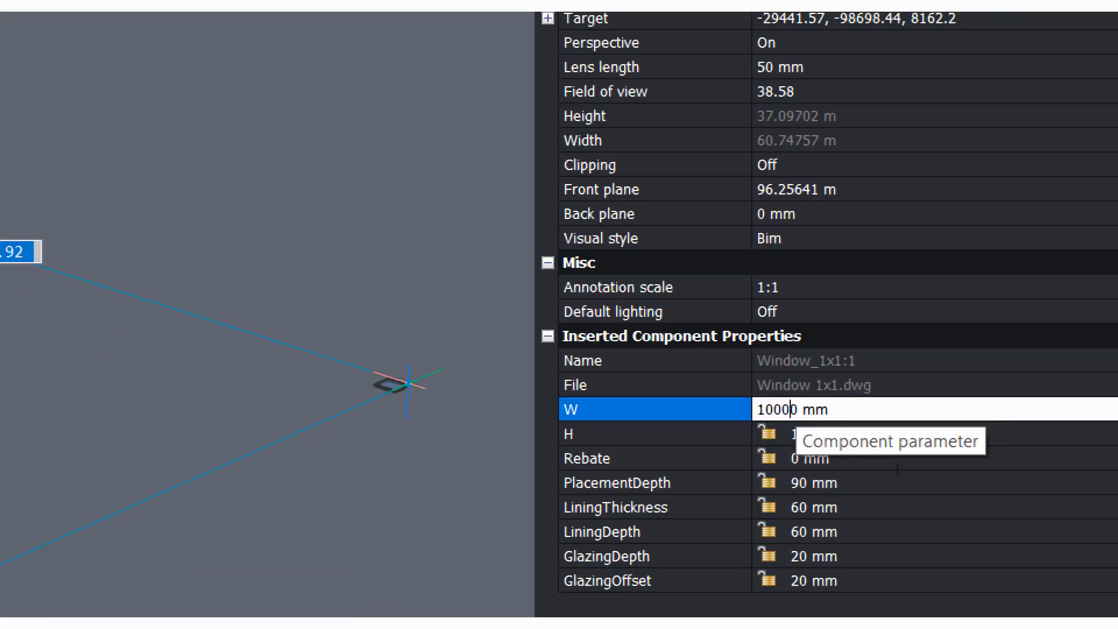
{"action": "key", "text": "Return"}
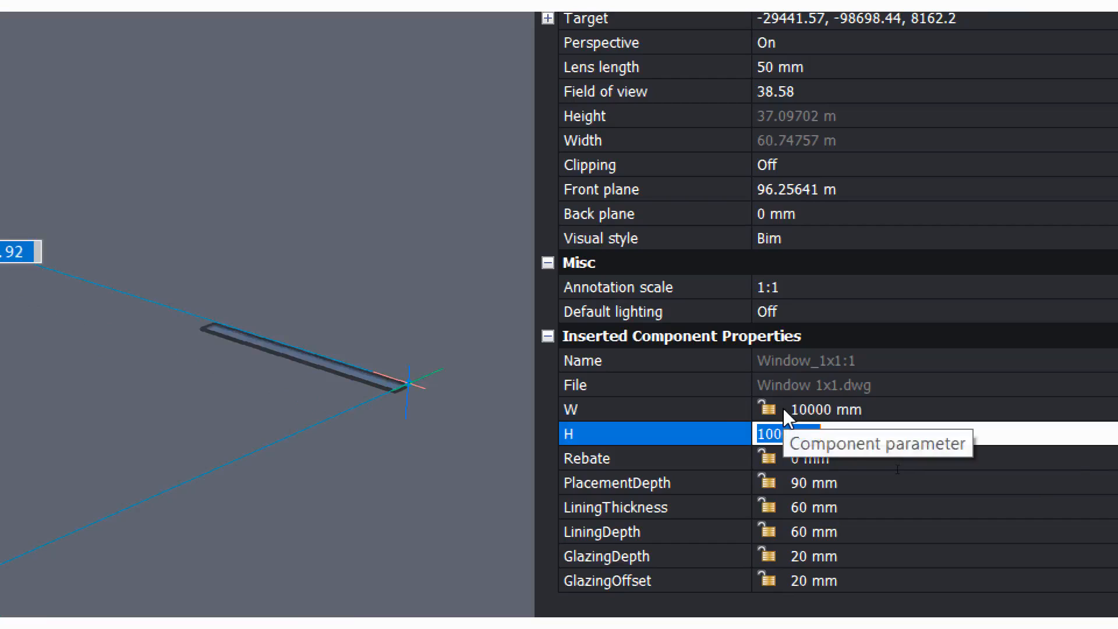
{"action": "key", "text": "Left"}
{"action": "key", "text": "Right"}
{"action": "type", "text": "0"}
{"action": "key", "text": "Return"}
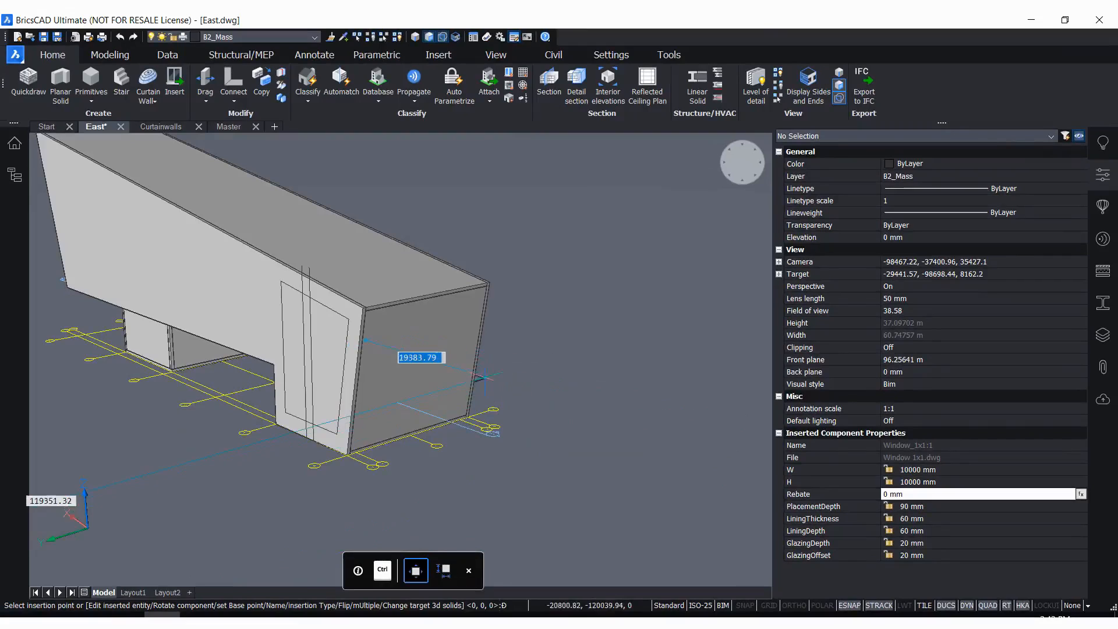
Fit the window onto the building's end wall and set its offset from the wall's side edge to 1700 mm
{"action": "scroll", "coordinate": [431, 415], "scroll_direction": "up", "scroll_amount": 3}
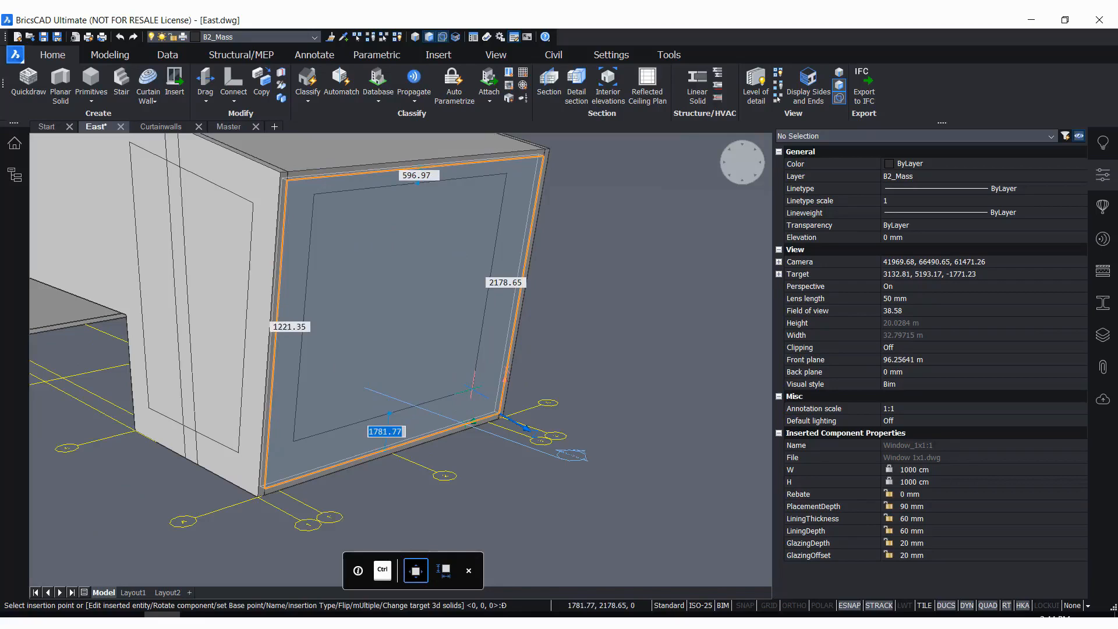
{"action": "middle_click_drag", "start_coordinate": [495, 389], "coordinate": [442, 404], "text": "shift"}
{"action": "scroll", "coordinate": [450, 404], "scroll_direction": "up", "scroll_amount": 2}
{"action": "scroll", "coordinate": [460, 404], "scroll_direction": "down", "scroll_amount": 2}
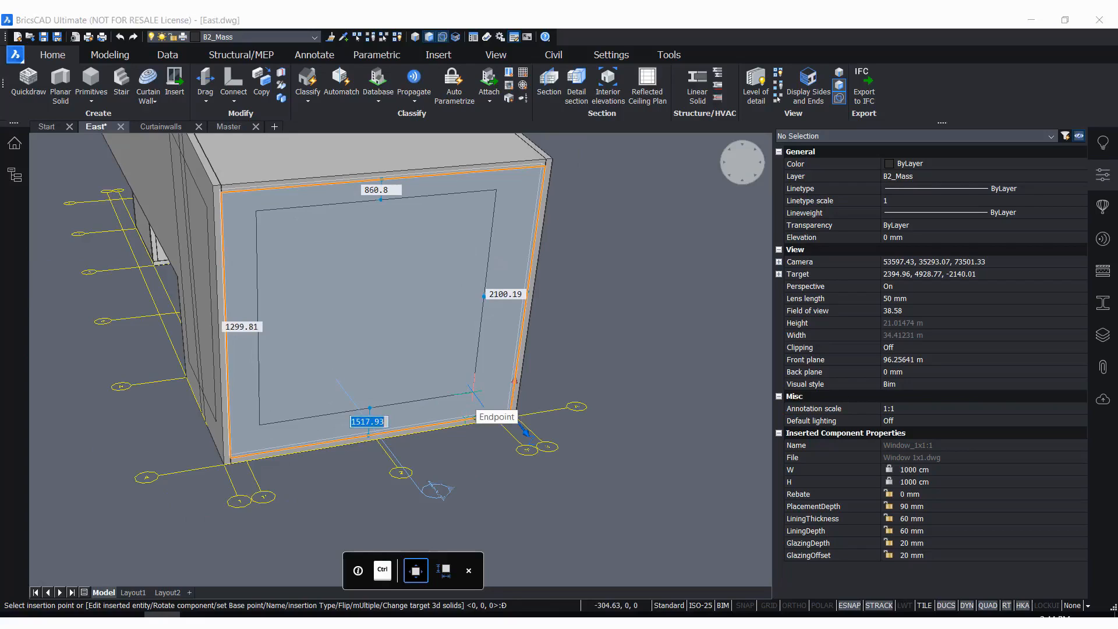
{"action": "key", "text": "Tab"}
{"action": "key", "text": "Tab"}
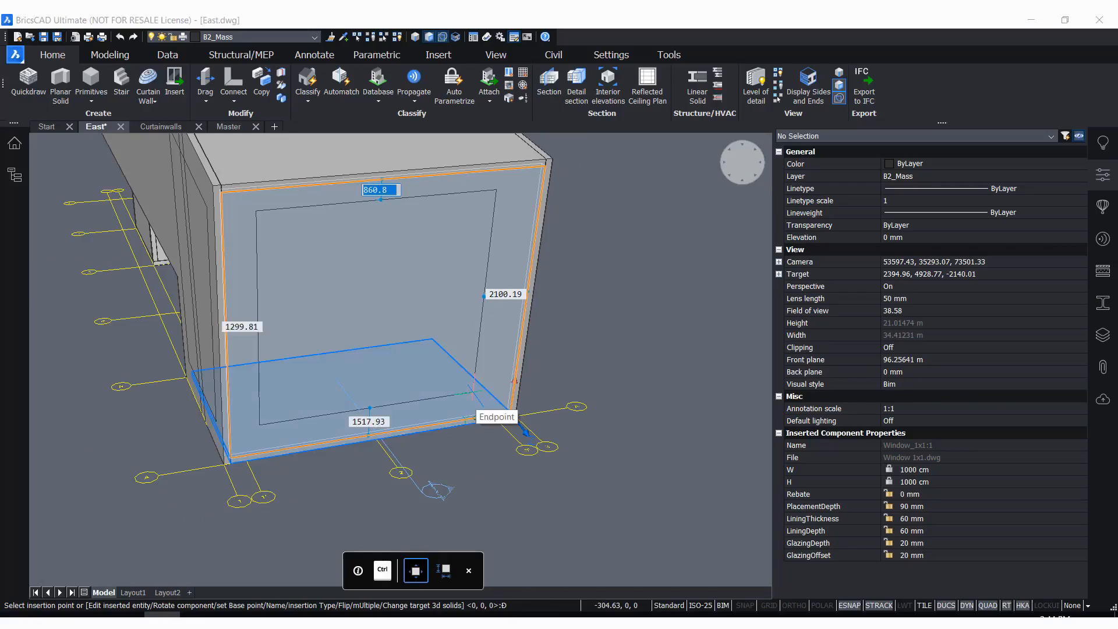
{"action": "key", "text": "Tab"}
{"action": "key", "text": "Tab"}
{"action": "key", "text": "Tab"}
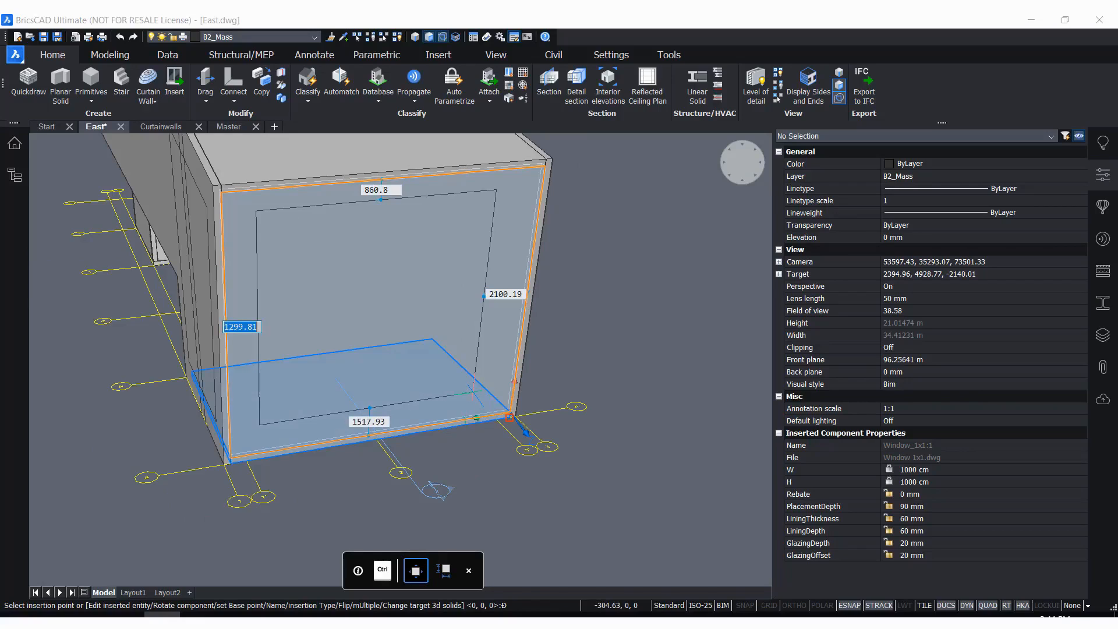
{"action": "type", "text": "1700"}
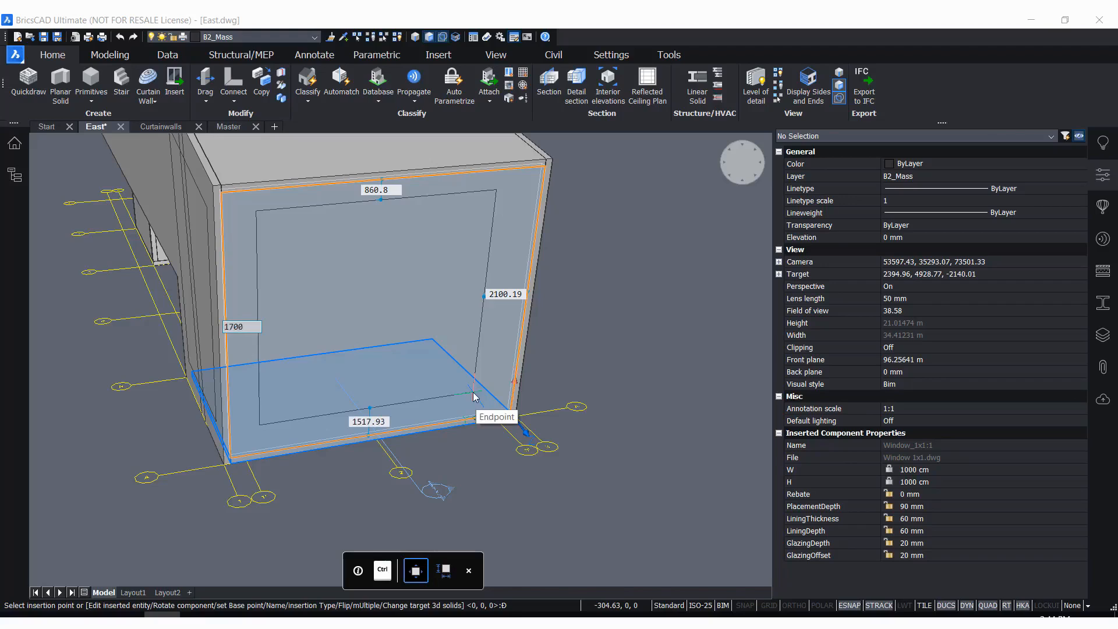
{"action": "key", "text": "Tab"}
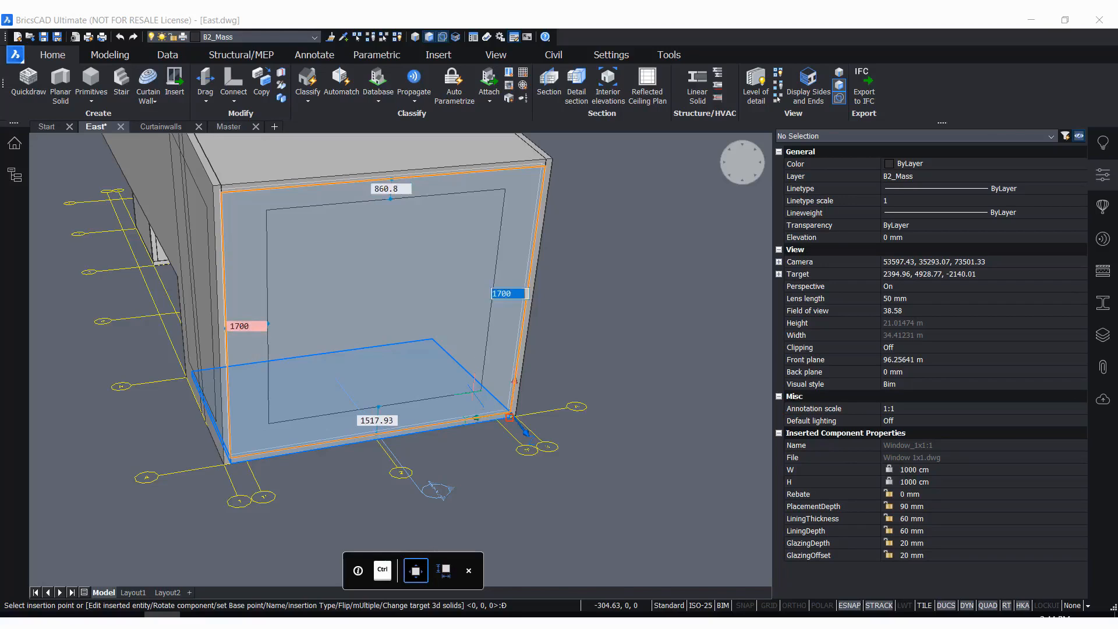
{"action": "key", "text": "Tab"}
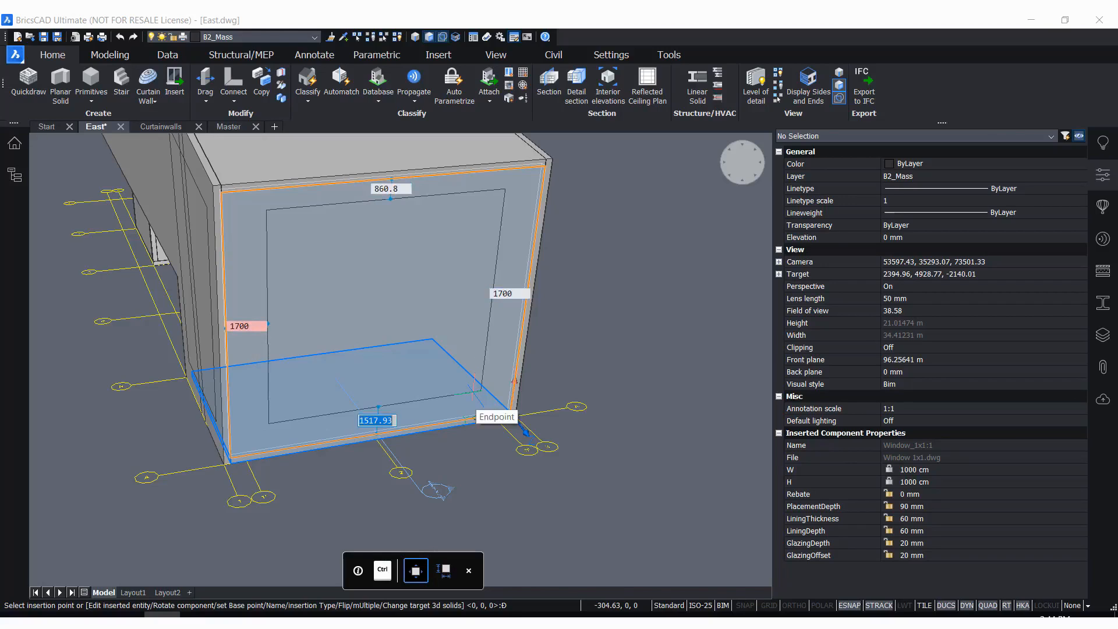
Set the window's offset from the end wall's base edge to 1000 mm and place it
{"action": "type", "text": "1000"}
{"action": "key", "text": "Tab"}
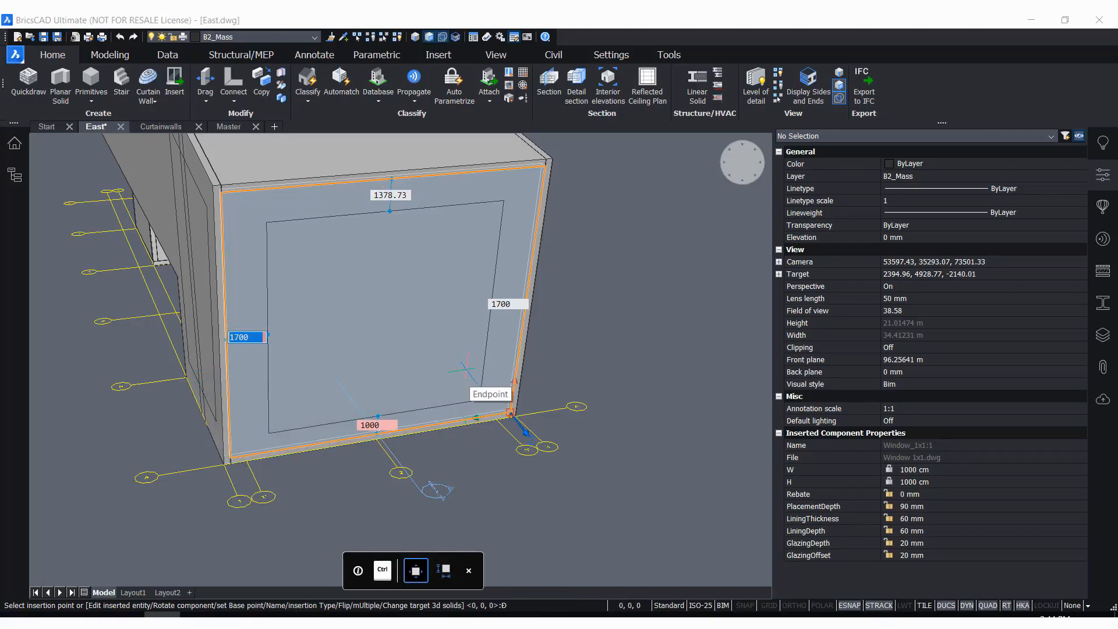
{"action": "key", "text": "Return"}
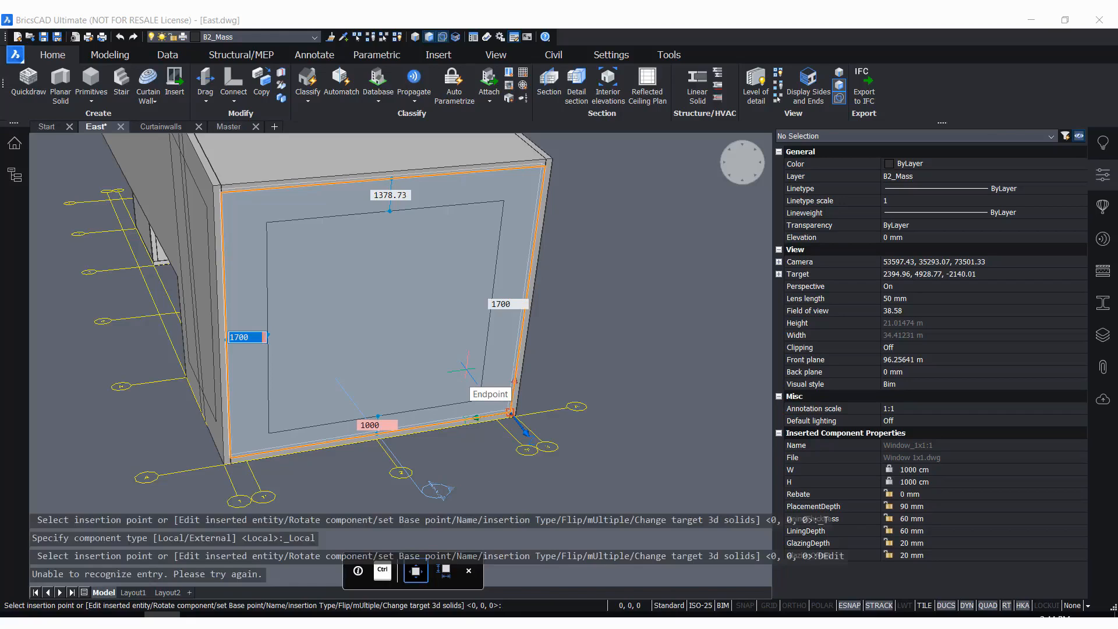
Switch from the window's edge offsets to its size dimensions and set W to 9500 mm
{"action": "key", "text": "ctrl"}
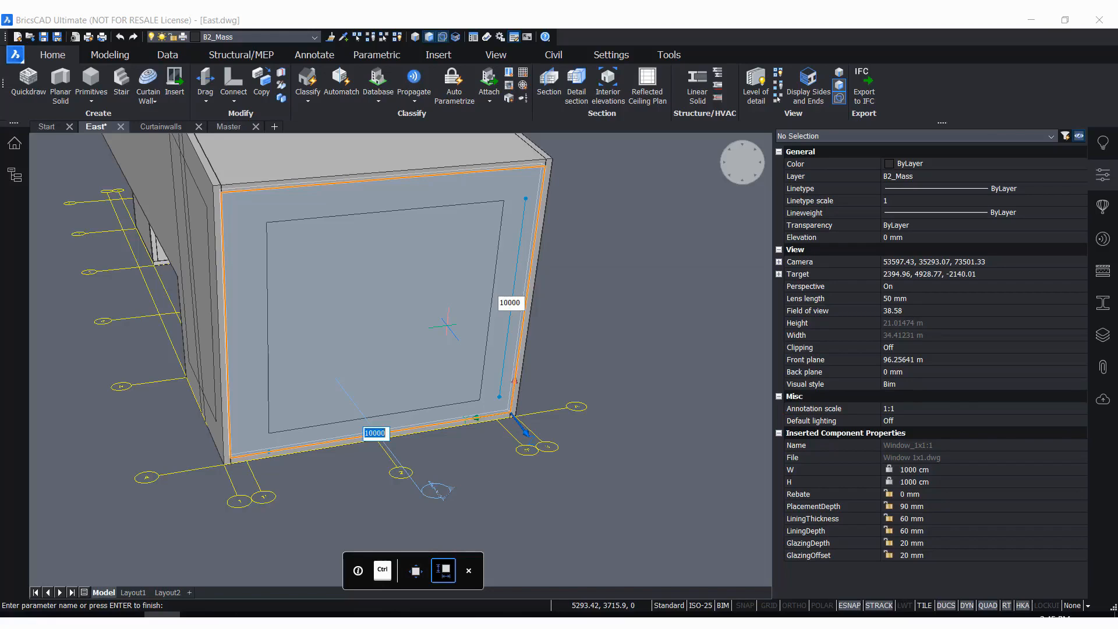
{"action": "key", "text": "ctrl"}
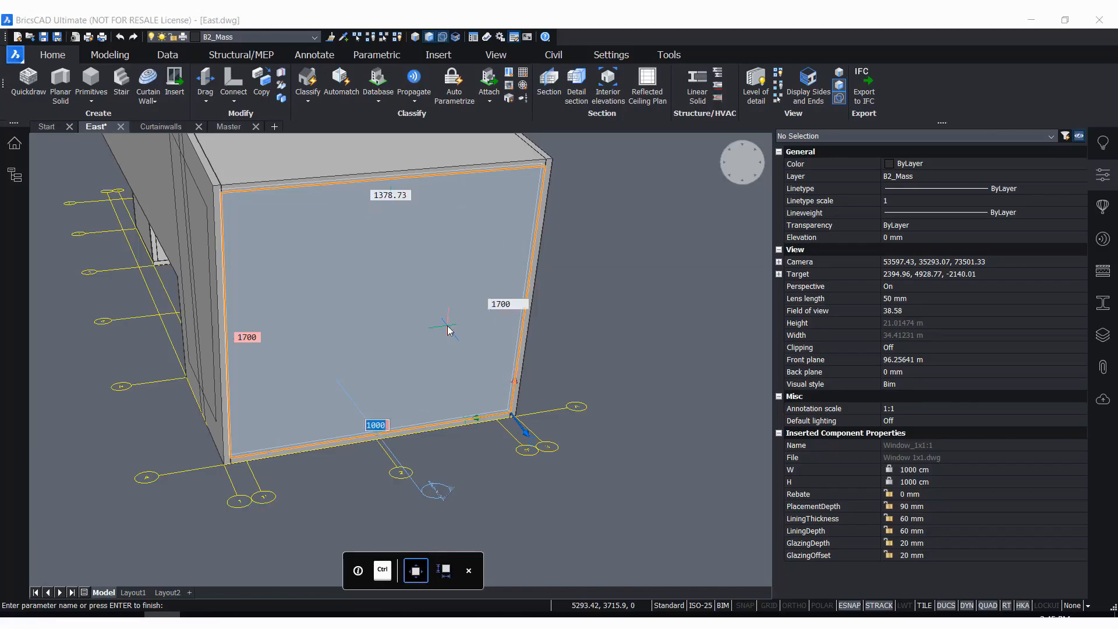
{"action": "key", "text": "ctrl"}
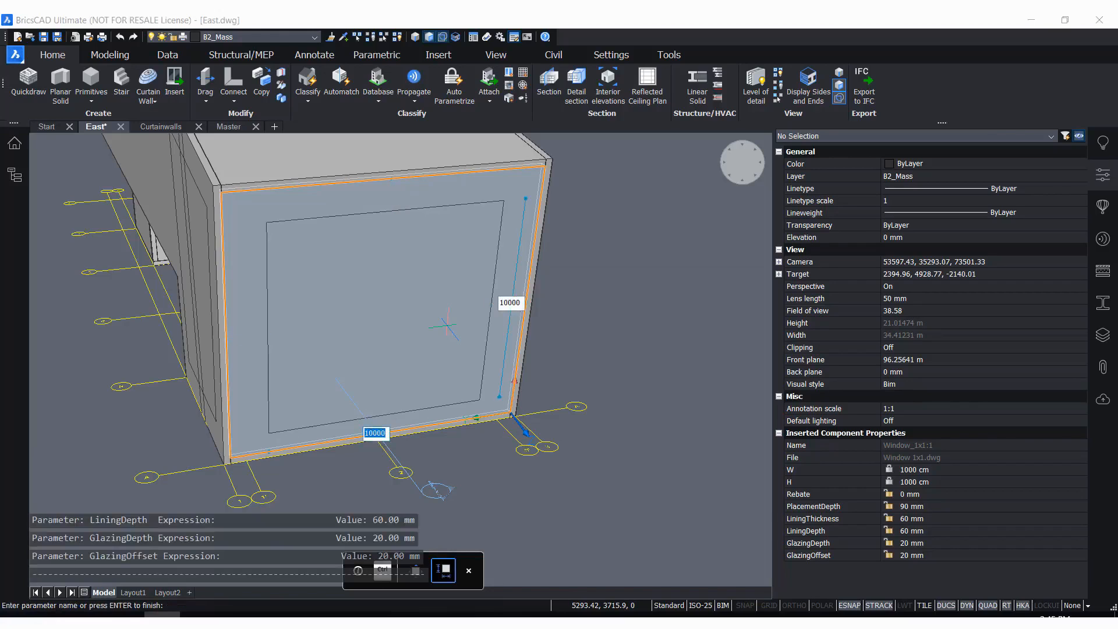
{"action": "key", "text": "Tab"}
{"action": "type", "text": "9"}
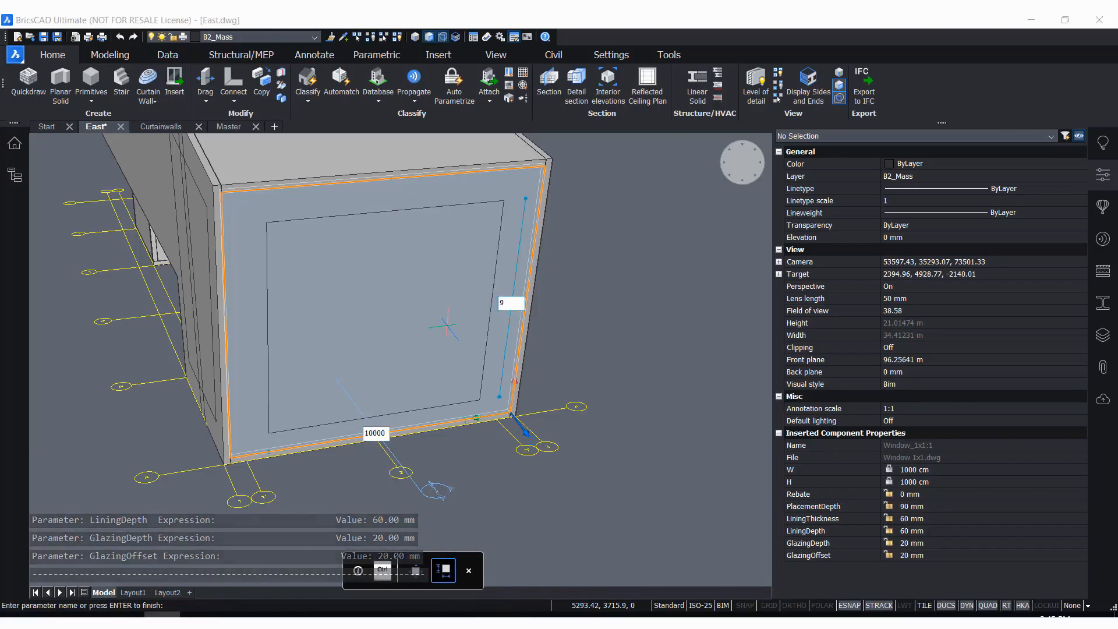
{"action": "type", "text": "500"}
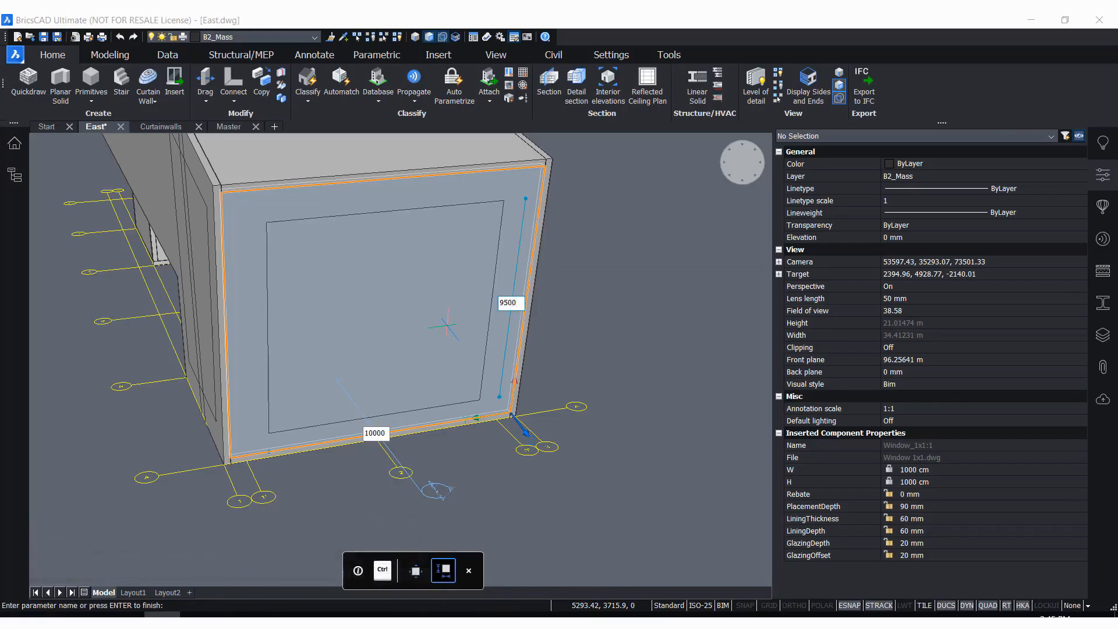
{"action": "key", "text": "Tab"}
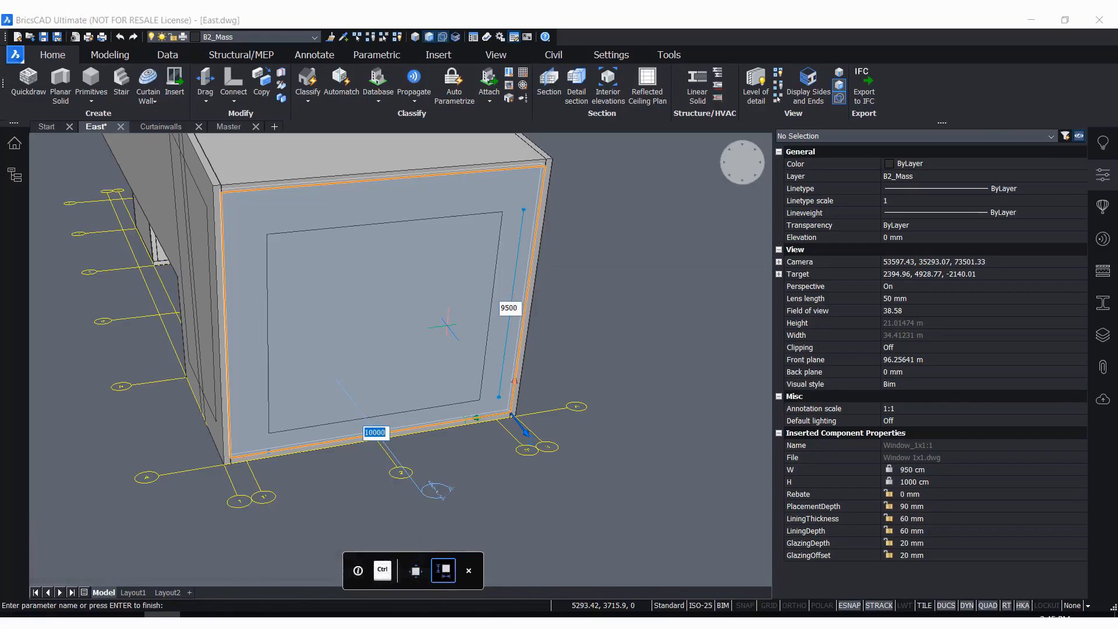
Set the placed window's W dimension back to 10000 mm
{"action": "key", "text": "Tab"}
{"action": "type", "text": "10000"}
{"action": "key", "text": "Tab"}
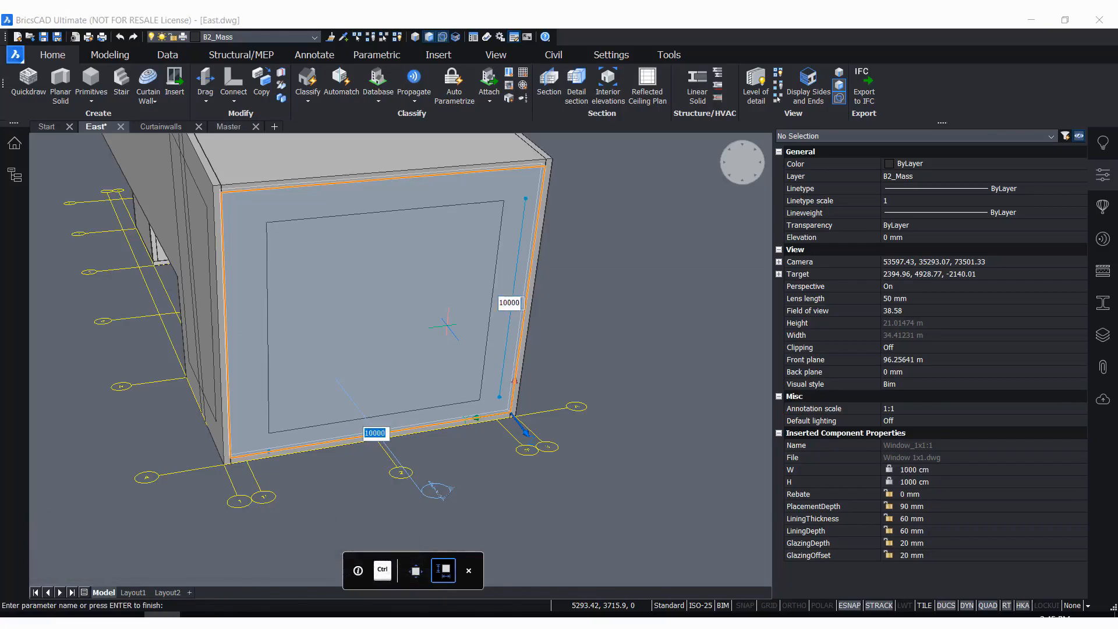
Finish editing the Window 1x1 size and place the window in the end wall with its set edge offsets
{"action": "key", "text": "Return"}
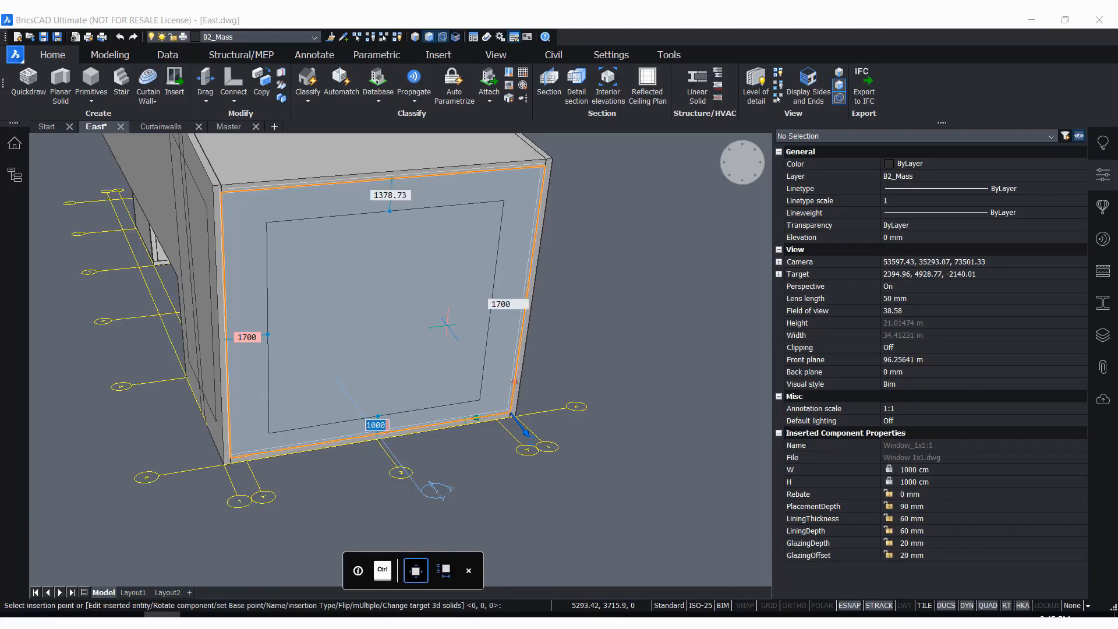
{"action": "left_click", "coordinate": [447, 325]}
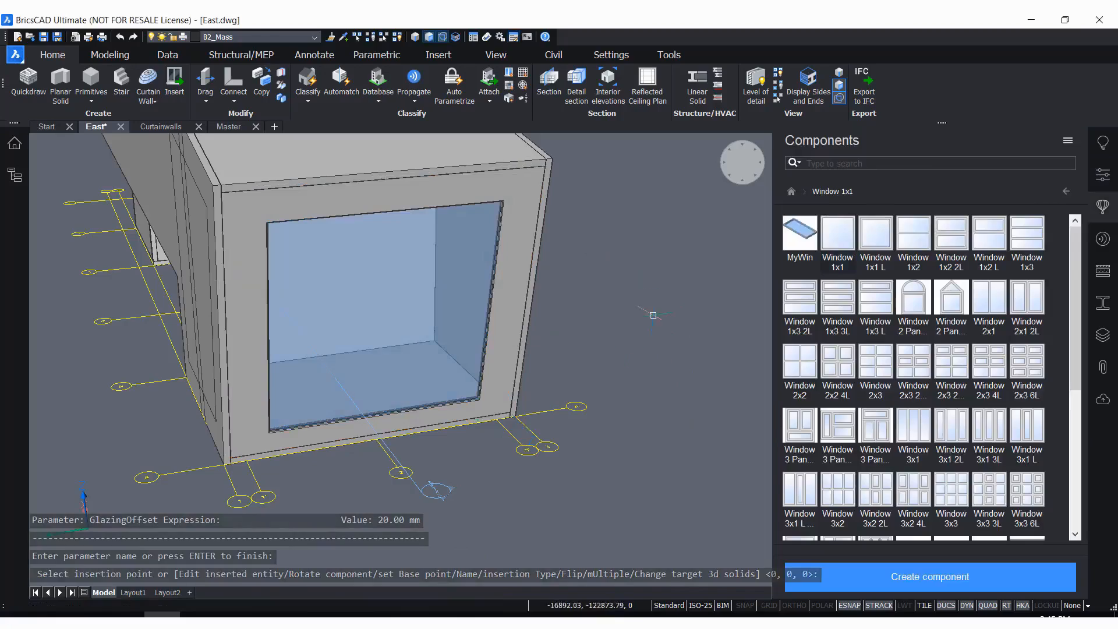
{"action": "middle_click_drag", "start_coordinate": [574, 369], "coordinate": [623, 423], "text": "shift"}
{"action": "scroll", "coordinate": [635, 327], "scroll_direction": "up", "scroll_amount": 2}
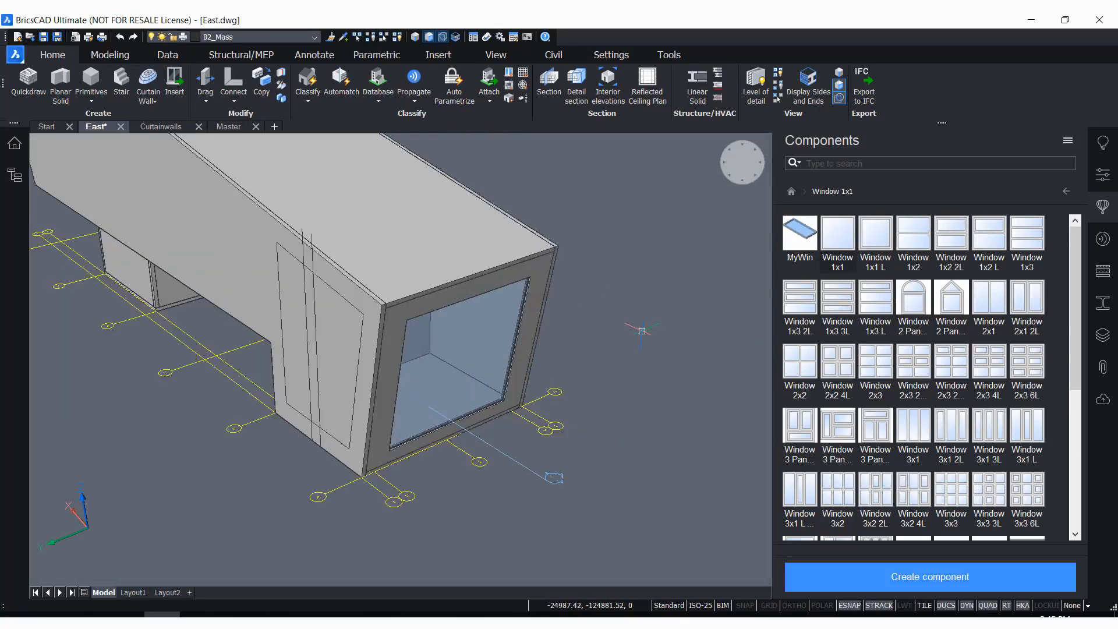
Insert a second window based on the end wall's window into the building's long side wall using BIM Insert
{"action": "mouse_move", "coordinate": [482, 355]}
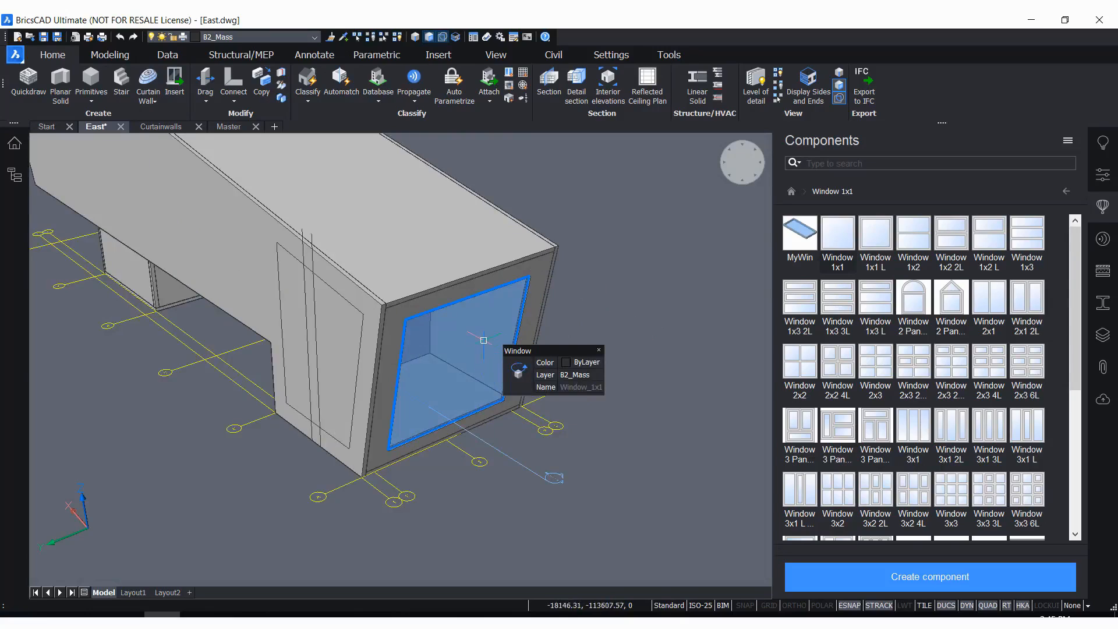
{"action": "mouse_move", "coordinate": [512, 372]}
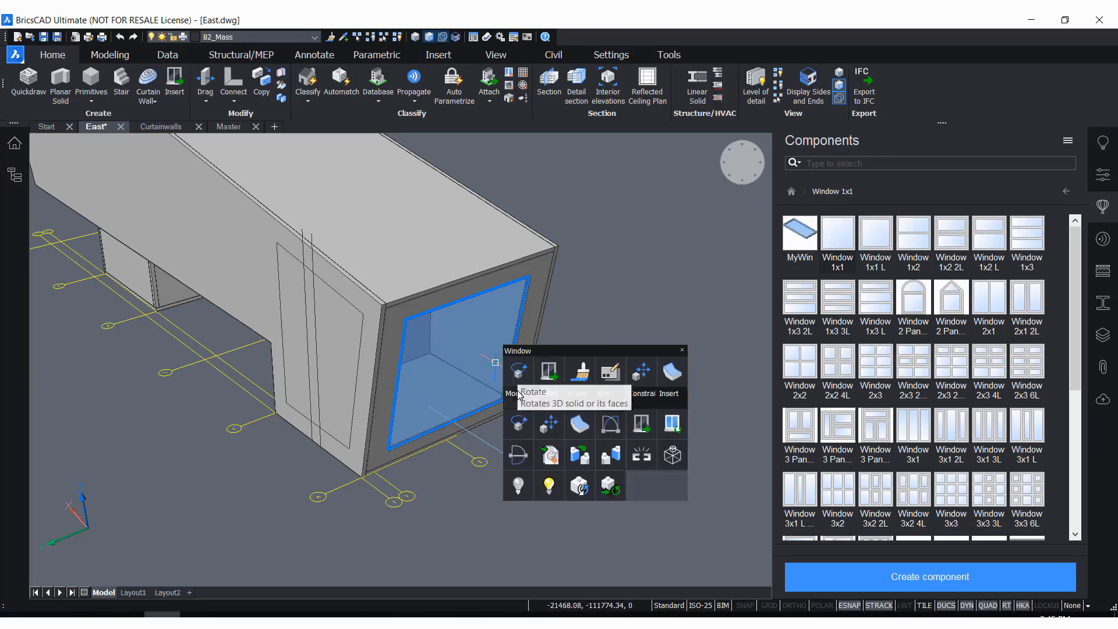
{"action": "mouse_move", "coordinate": [518, 394]}
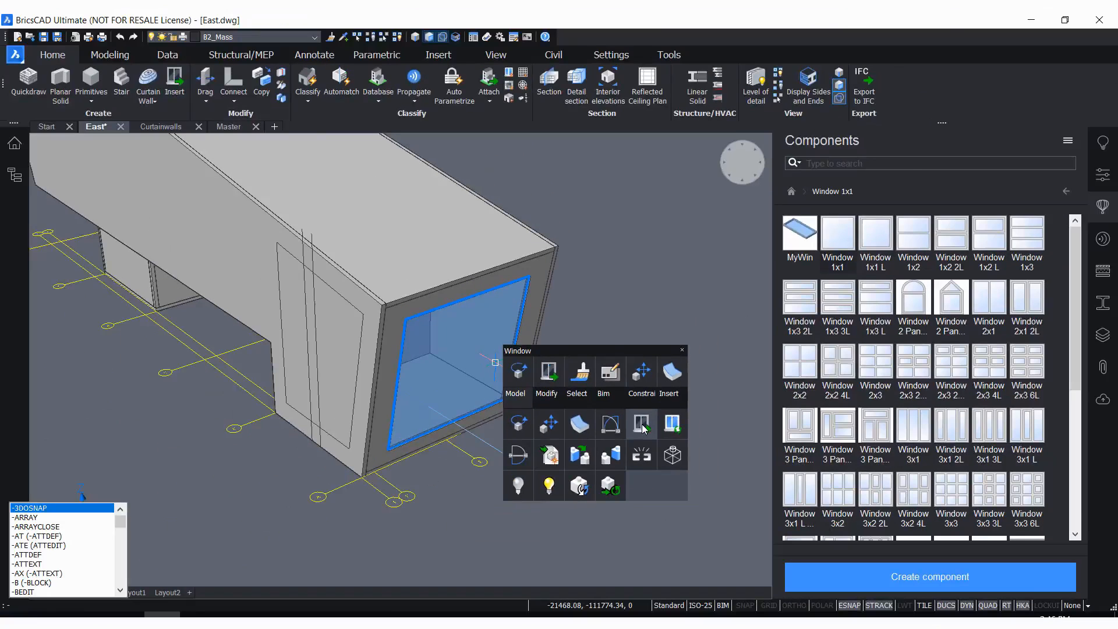
{"action": "left_click", "coordinate": [645, 422]}
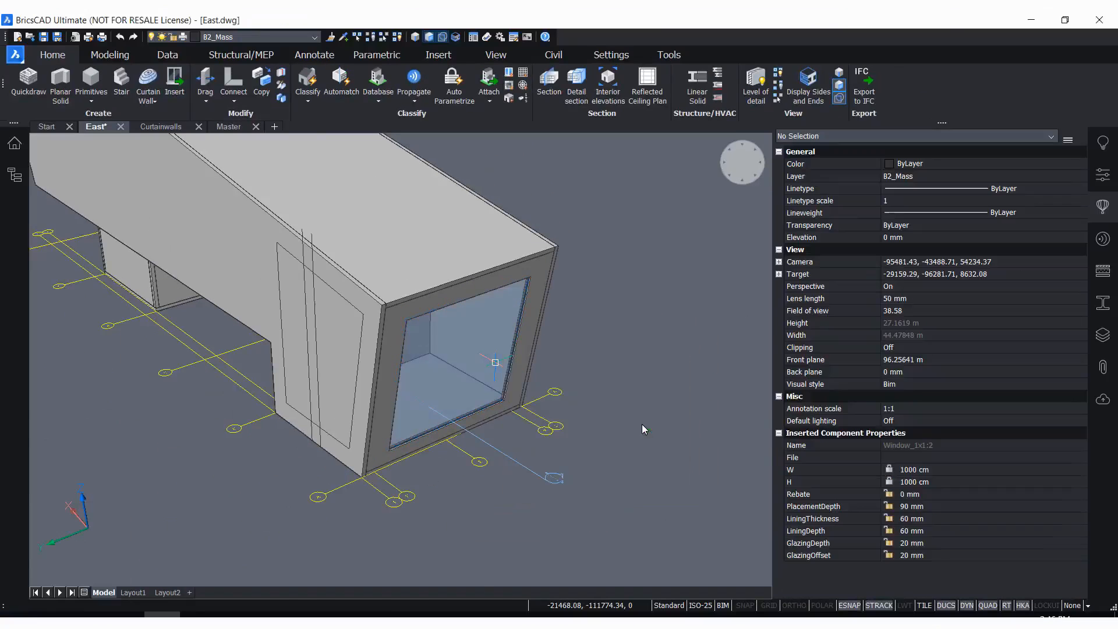
{"action": "scroll", "coordinate": [559, 391], "scroll_direction": "down", "scroll_amount": 2}
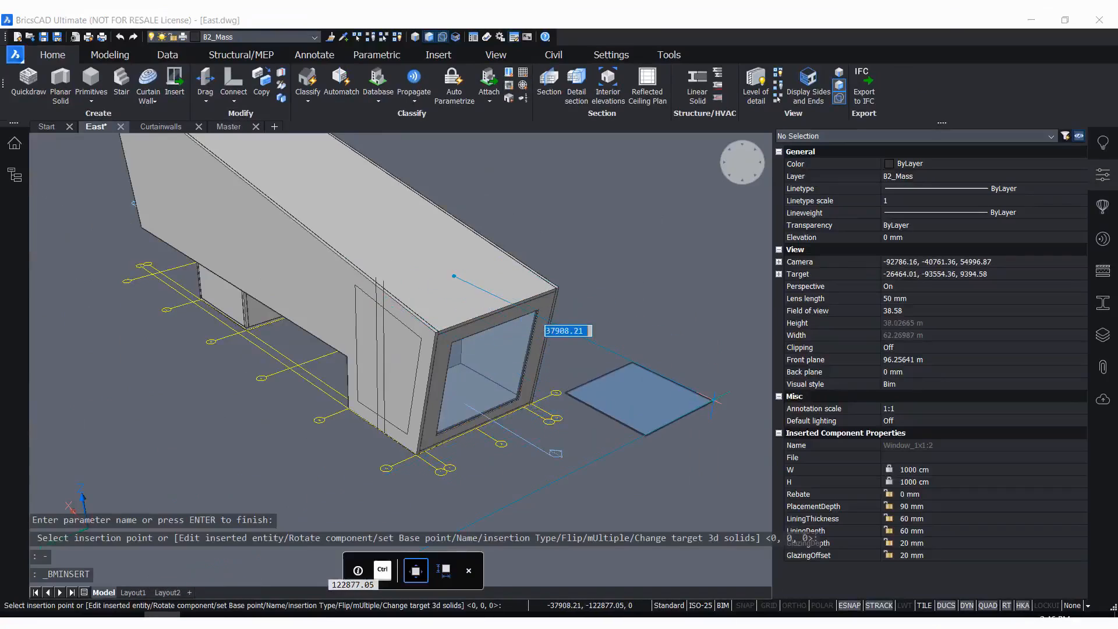
{"action": "scroll", "coordinate": [415, 454], "scroll_direction": "up", "scroll_amount": 3}
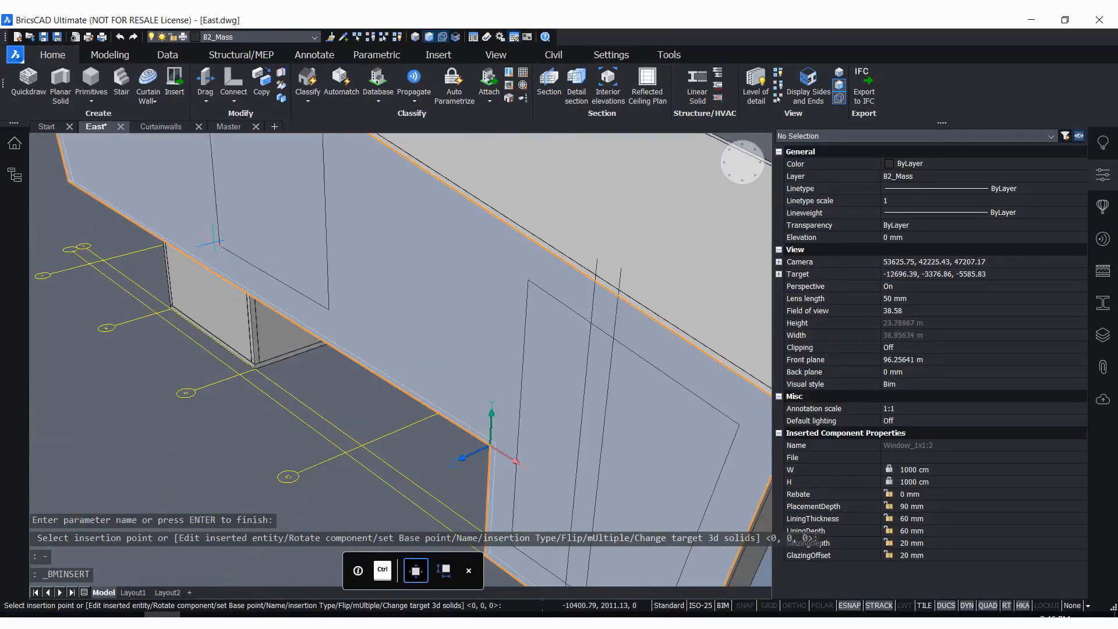
{"action": "scroll", "coordinate": [482, 291], "scroll_direction": "down", "scroll_amount": 3}
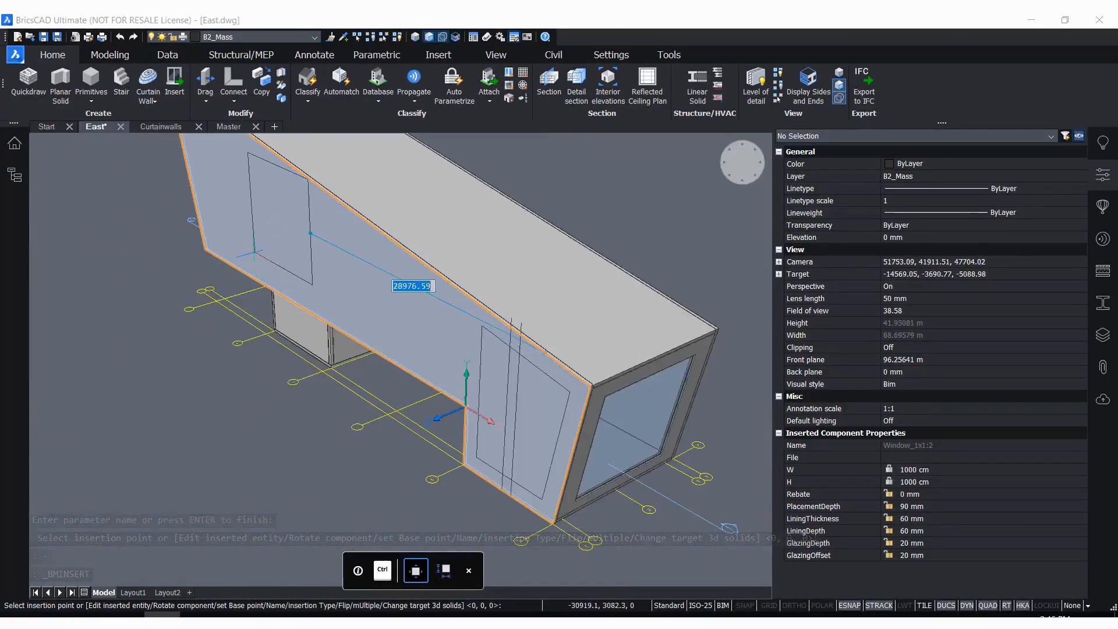
{"action": "left_click", "coordinate": [249, 263]}
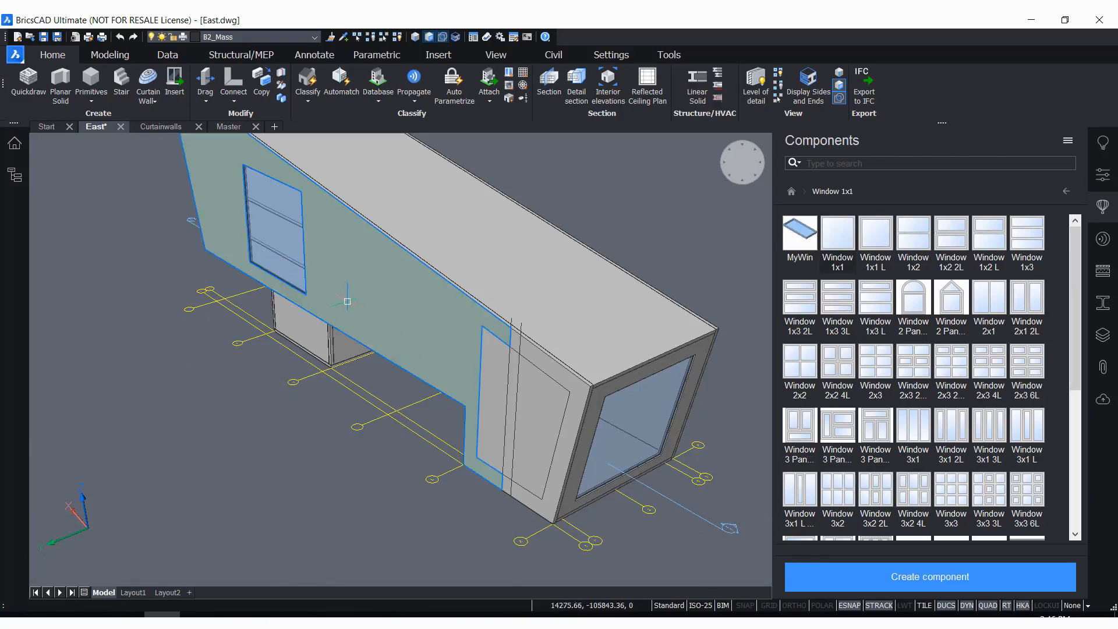
Undo the window insertion in the long side wall
{"action": "mouse_move", "coordinate": [423, 321]}
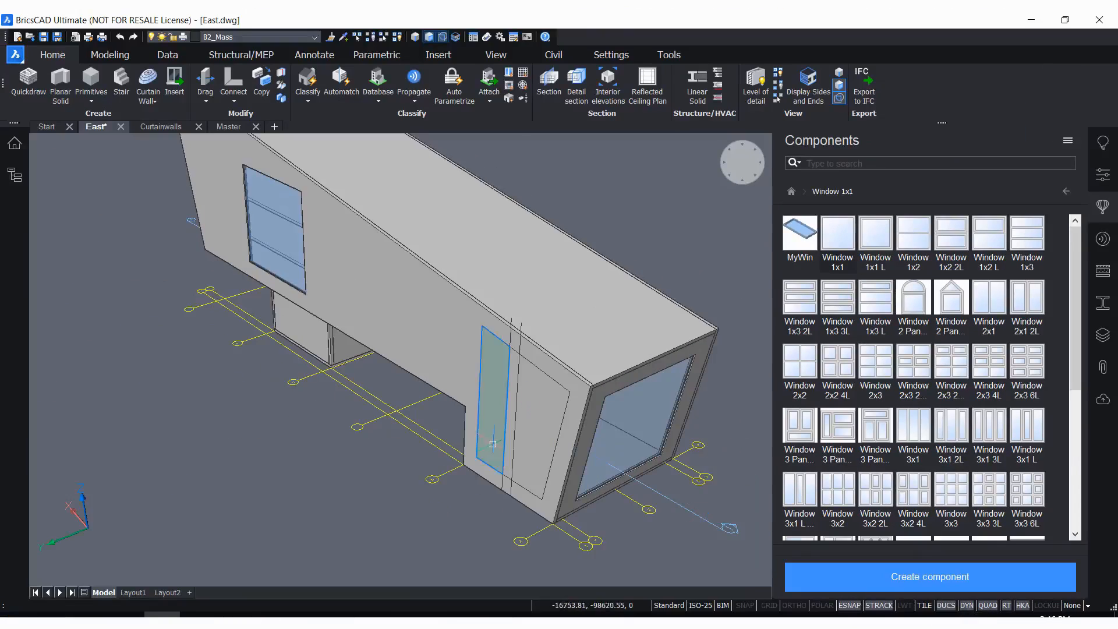
{"action": "scroll", "coordinate": [491, 442], "scroll_direction": "down", "scroll_amount": 1}
{"action": "scroll", "coordinate": [597, 328], "scroll_direction": "down", "scroll_amount": 1}
{"action": "scroll", "coordinate": [508, 269], "scroll_direction": "up", "scroll_amount": 1}
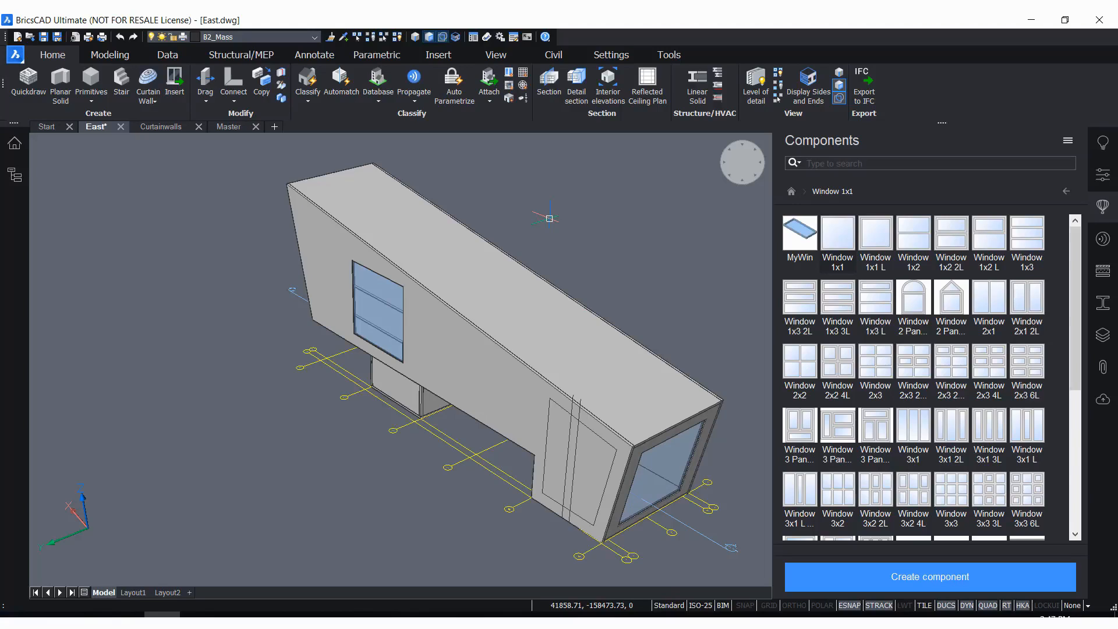
{"action": "scroll", "coordinate": [549, 218], "scroll_direction": "up", "scroll_amount": 5}
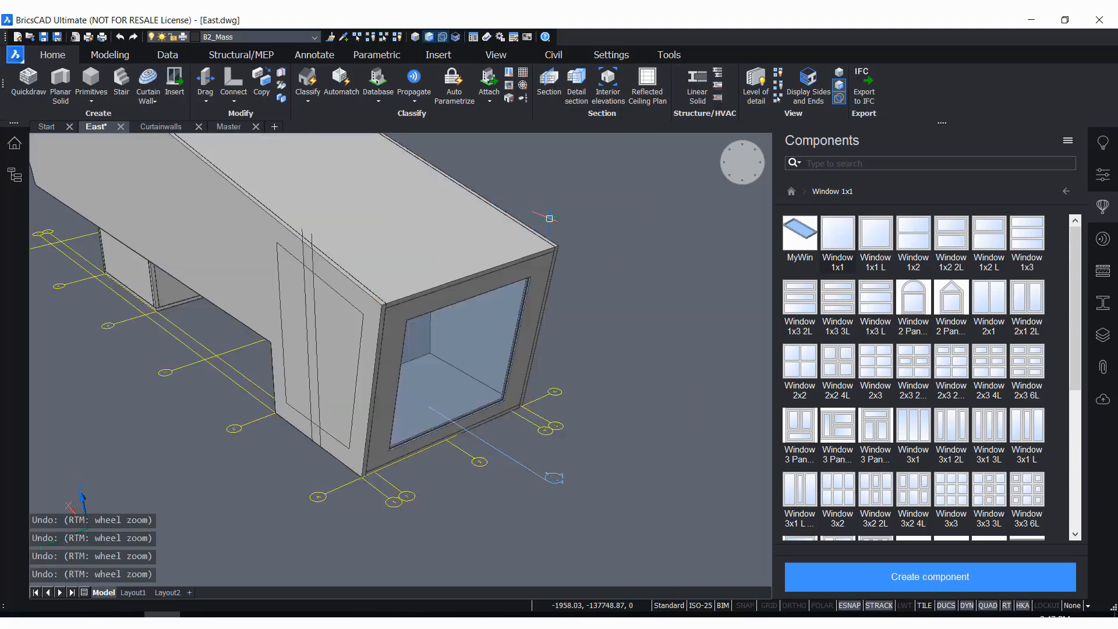
{"action": "scroll", "coordinate": [549, 218], "scroll_direction": "down", "scroll_amount": 2}
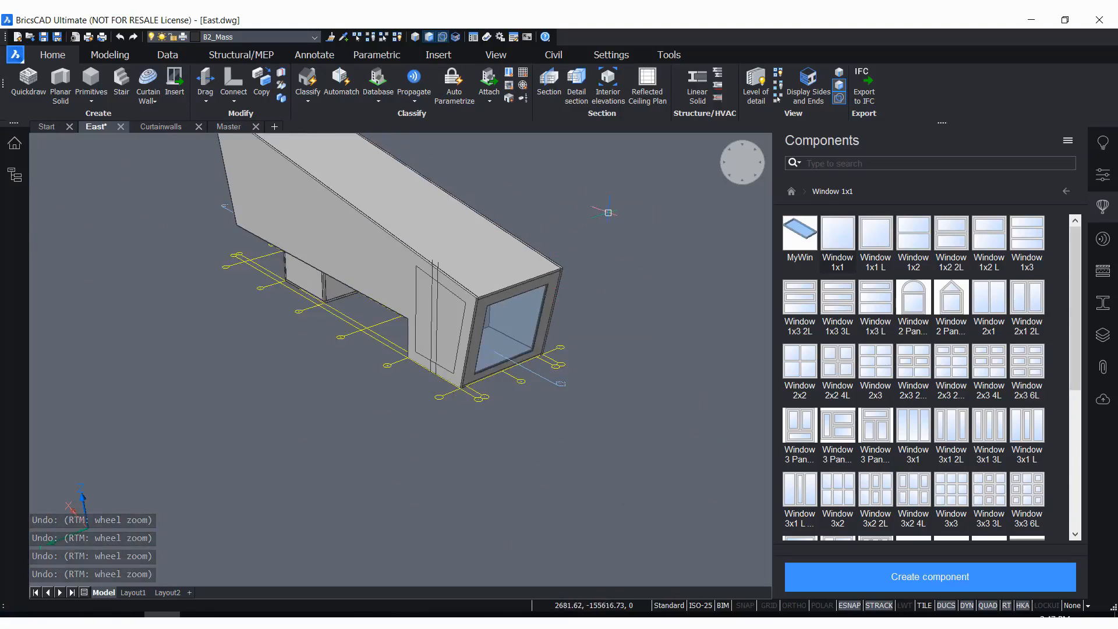
{"action": "scroll", "coordinate": [608, 213], "scroll_direction": "up", "scroll_amount": 2}
{"action": "scroll", "coordinate": [656, 418], "scroll_direction": "up", "scroll_amount": 1}
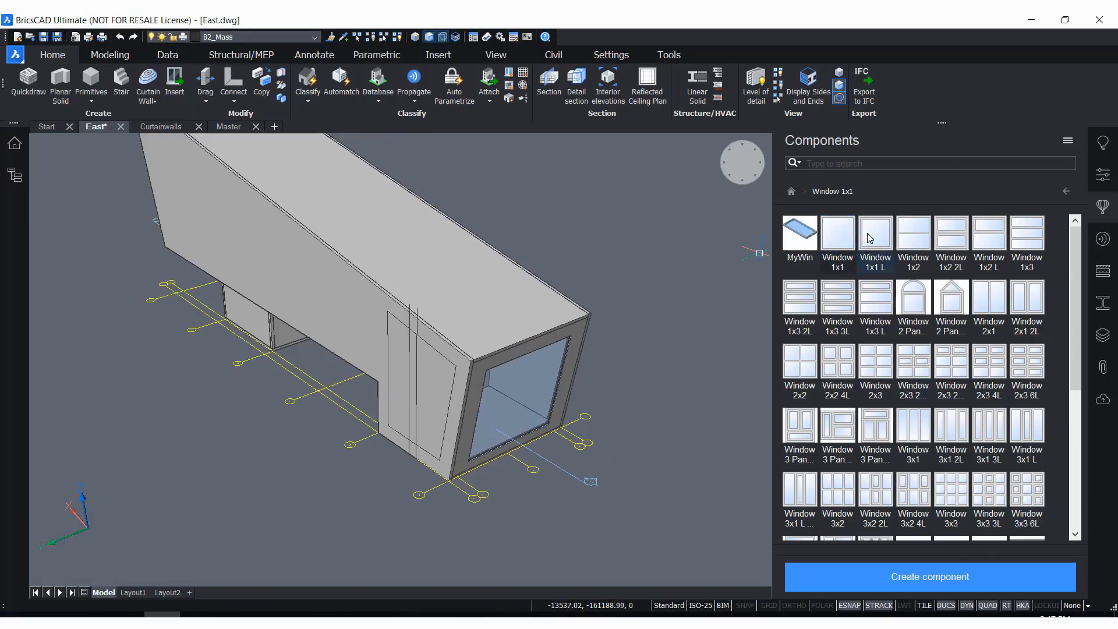
{"action": "left_click_drag", "start_coordinate": [843, 245], "coordinate": [675, 295]}
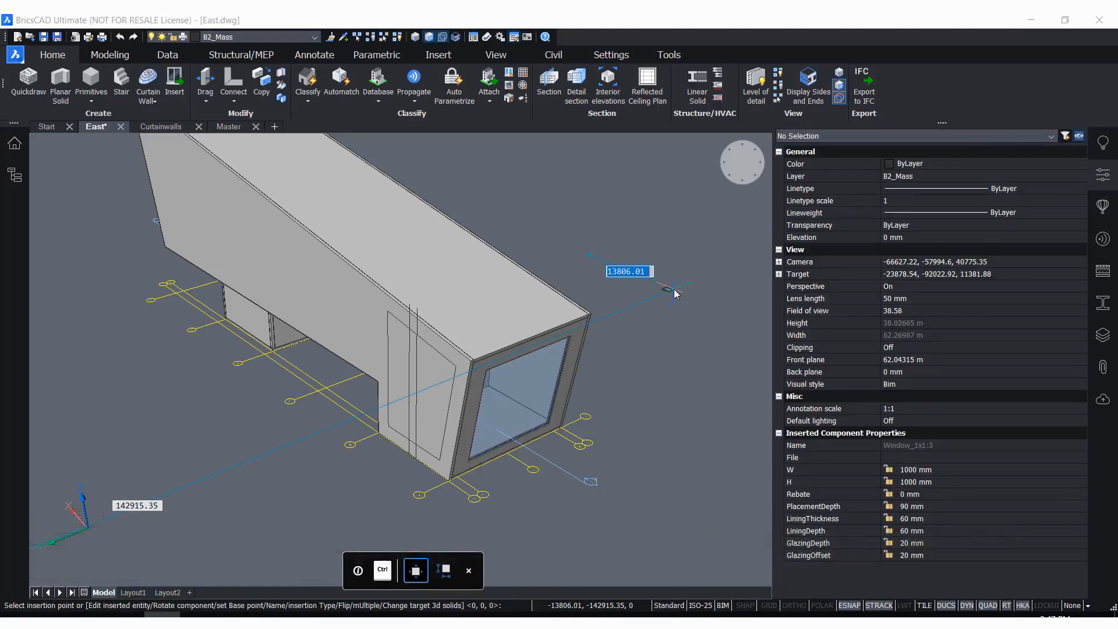
{"action": "key", "text": "Escape"}
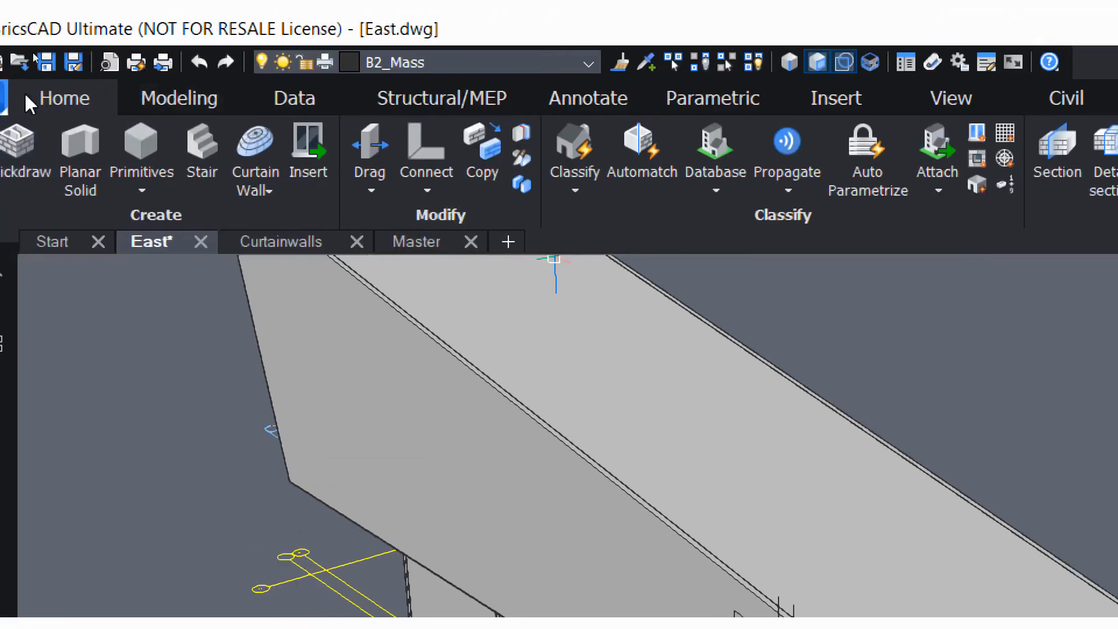
{"action": "left_click", "coordinate": [311, 167]}
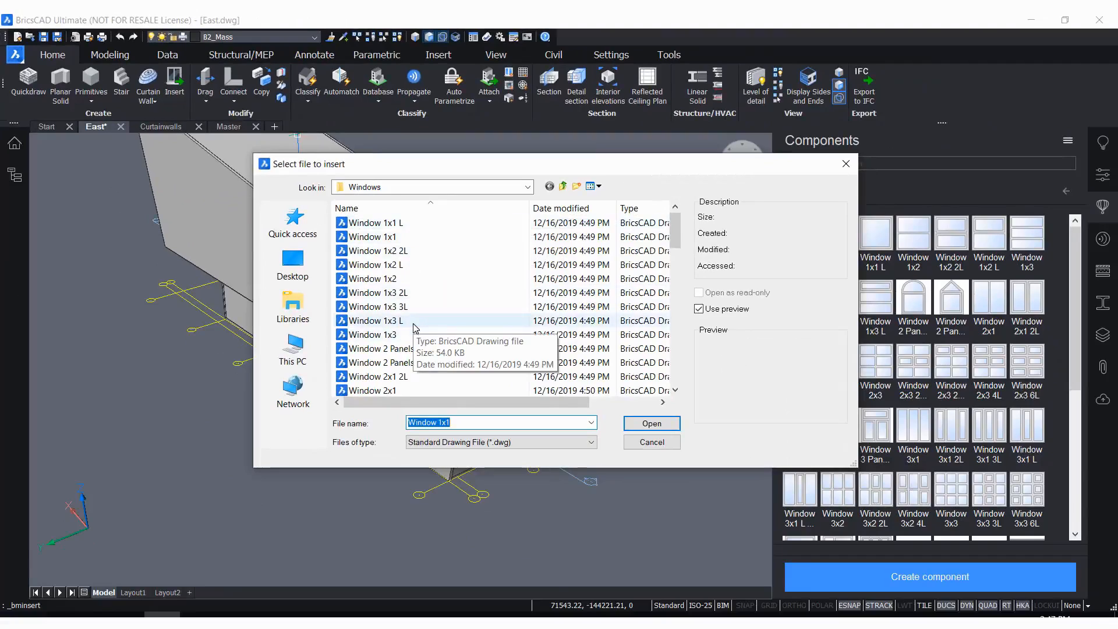
{"action": "left_click", "coordinate": [653, 444]}
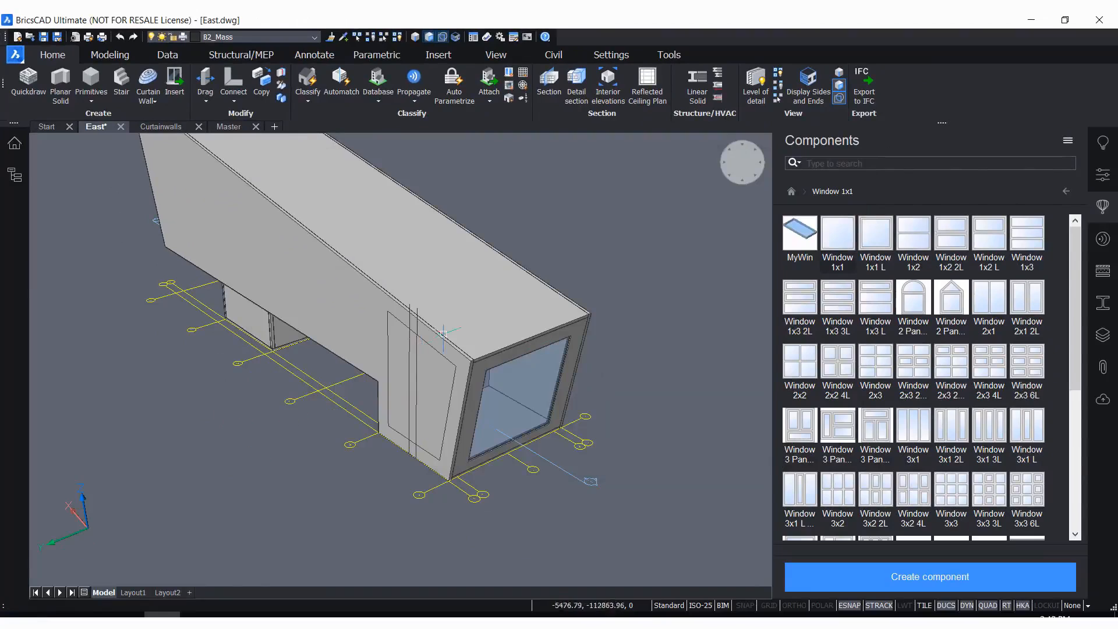
Select the window in the end wall and display its properties
{"action": "scroll", "coordinate": [634, 357], "scroll_direction": "up", "scroll_amount": 1}
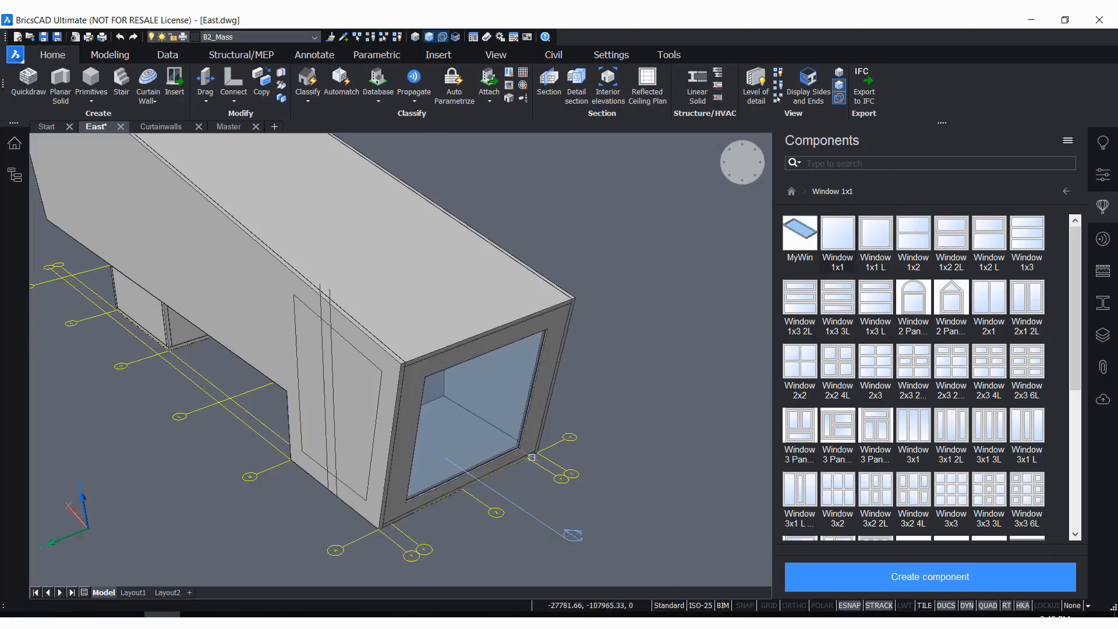
{"action": "scroll", "coordinate": [538, 460], "scroll_direction": "up", "scroll_amount": 1}
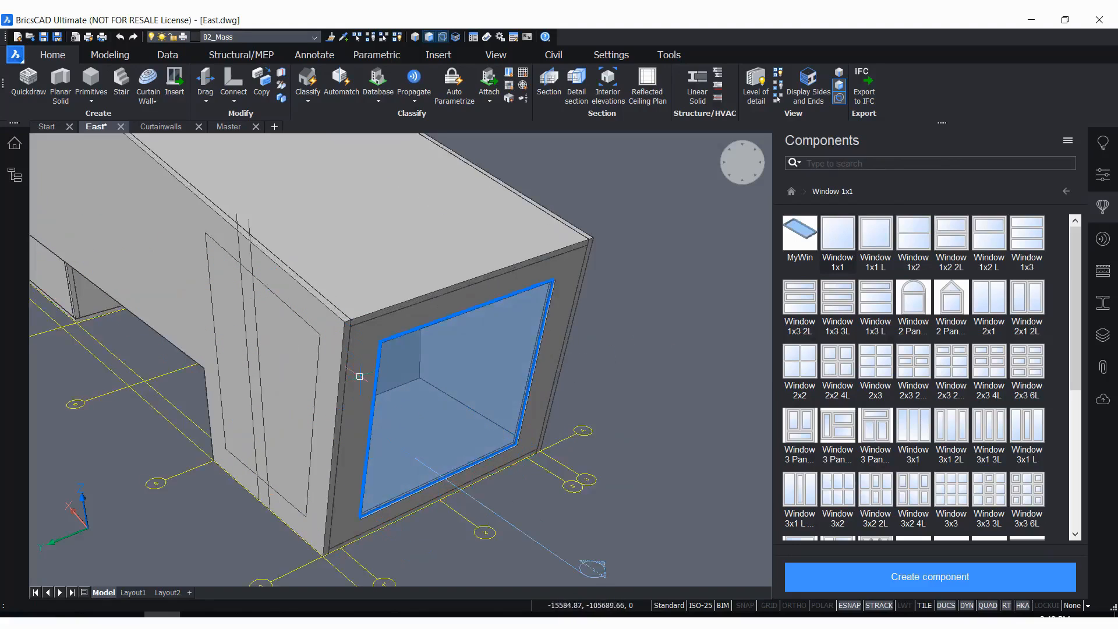
{"action": "left_click", "coordinate": [474, 357]}
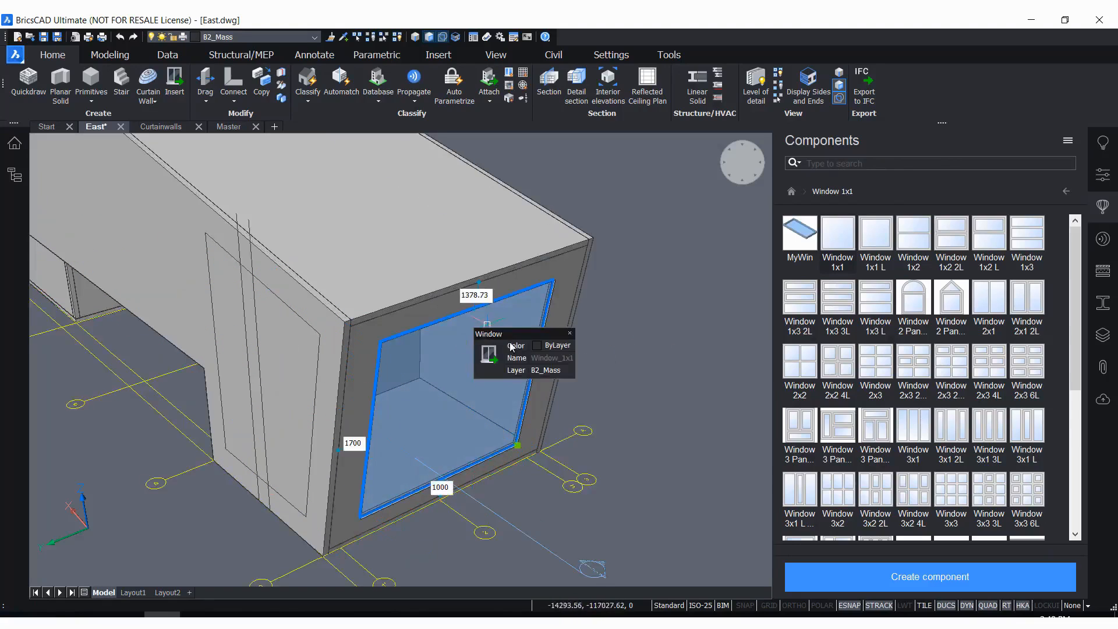
{"action": "left_click", "coordinate": [1102, 174]}
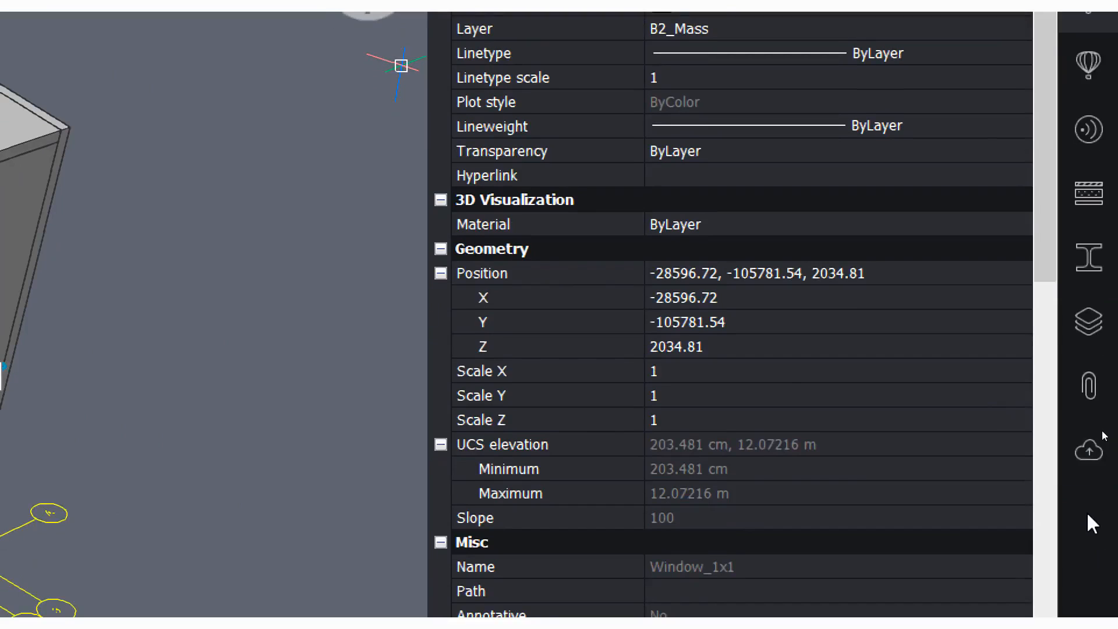
Check the list of available panels and clear the window selection
{"action": "right_click", "coordinate": [1088, 516]}
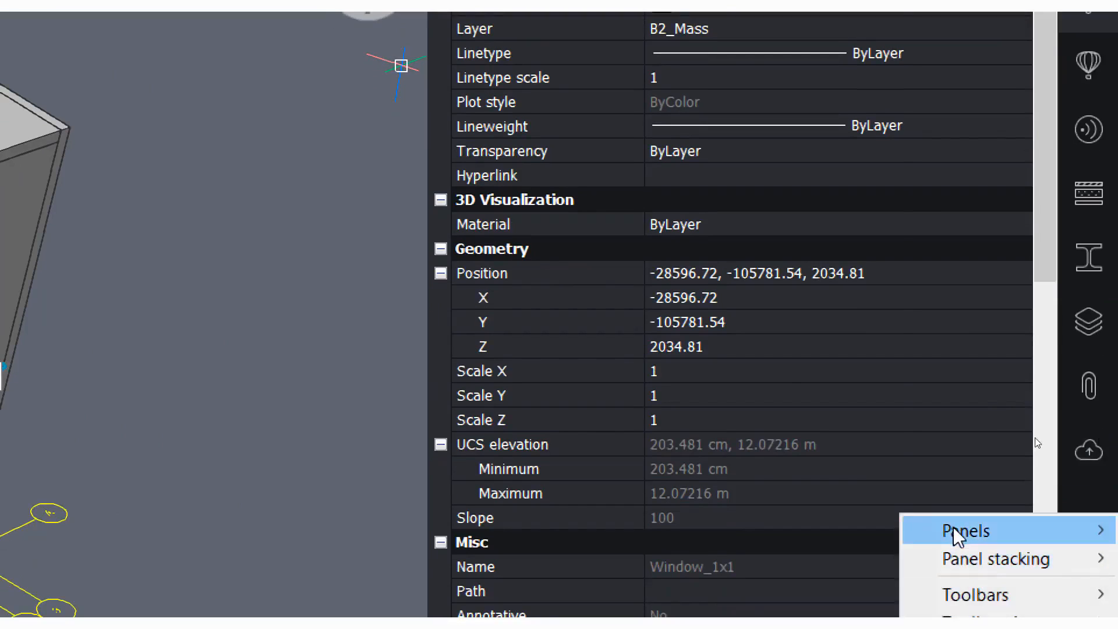
{"action": "mouse_move", "coordinate": [955, 531]}
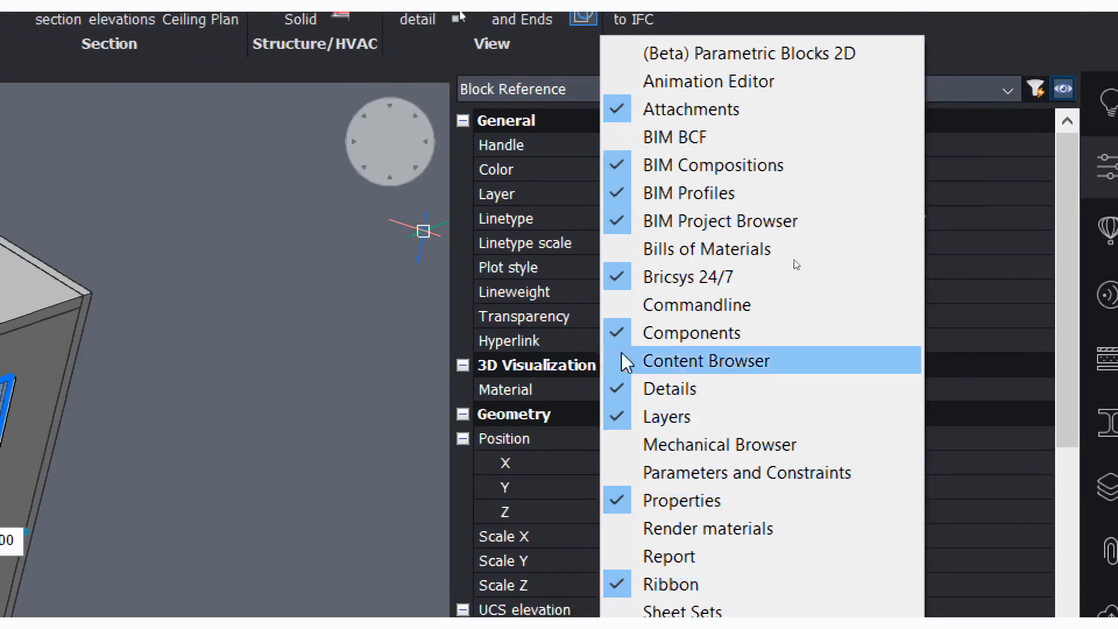
{"action": "left_click", "coordinate": [281, 172]}
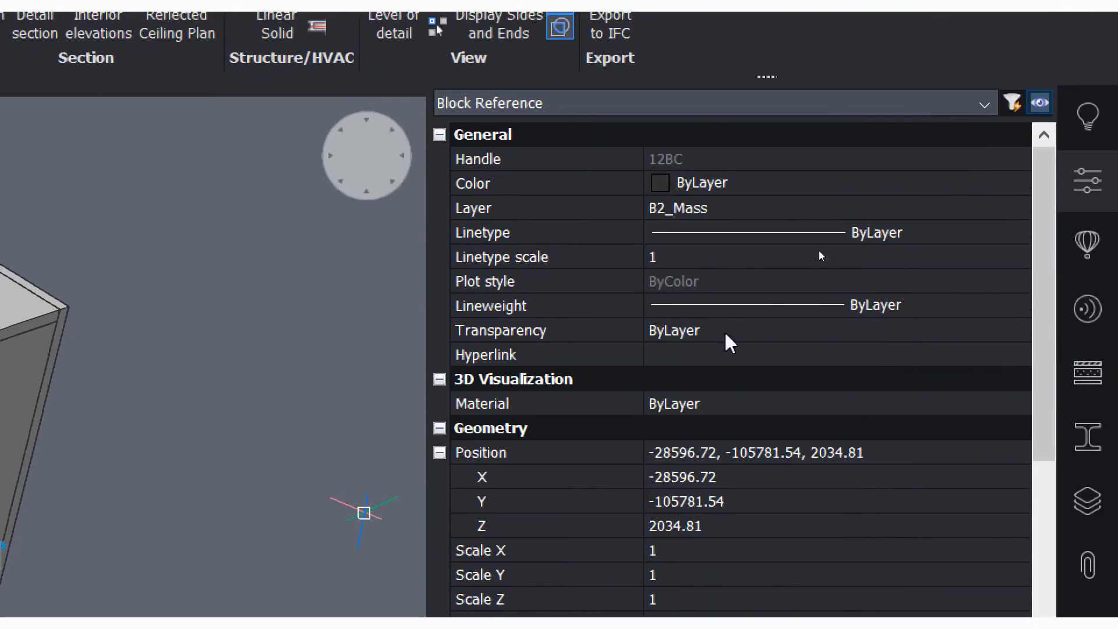
{"action": "key", "text": "Escape"}
Select the end wall's window again and examine its parameters, glazing, shading and BIM properties, including glass thickness, lamination and fill gas
{"action": "scroll", "coordinate": [648, 350], "scroll_direction": "down", "scroll_amount": 5}
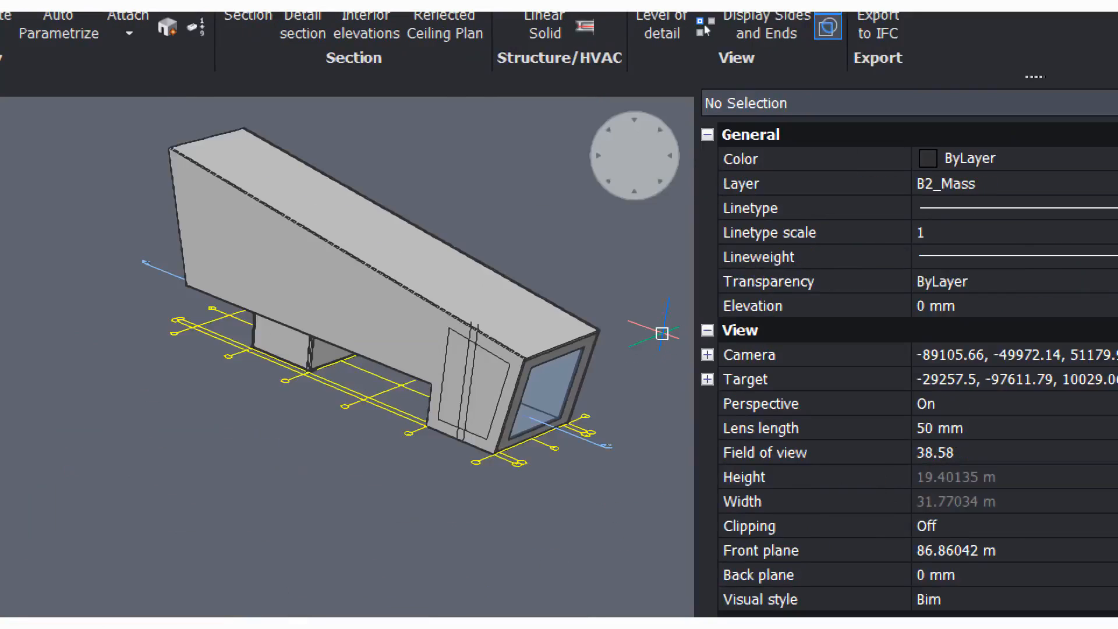
{"action": "scroll", "coordinate": [652, 348], "scroll_direction": "up", "scroll_amount": 4}
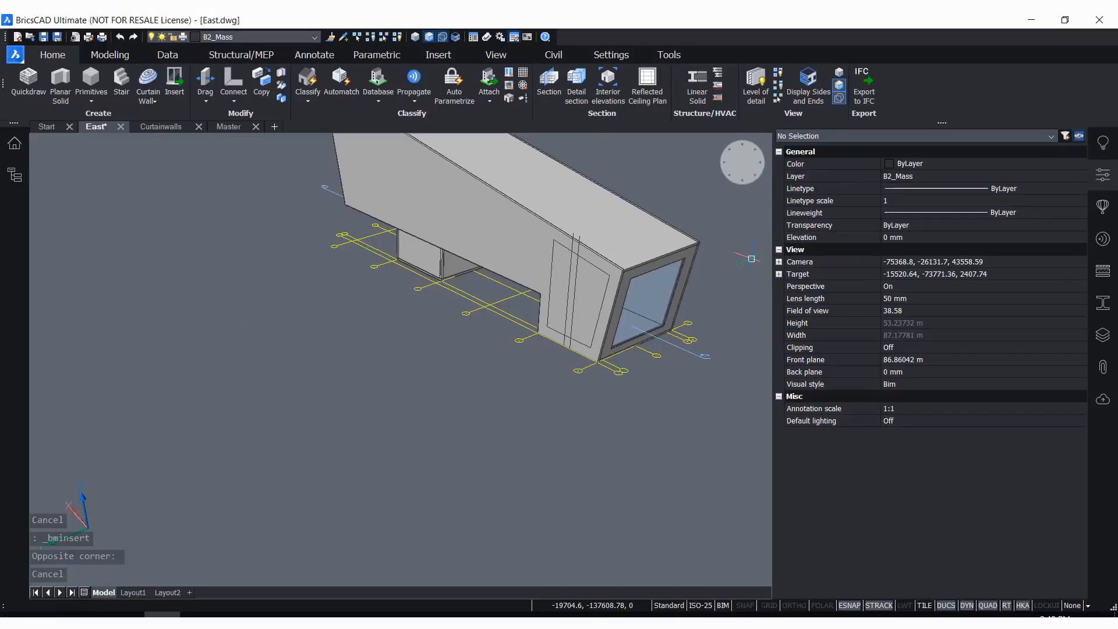
{"action": "left_click", "coordinate": [654, 296]}
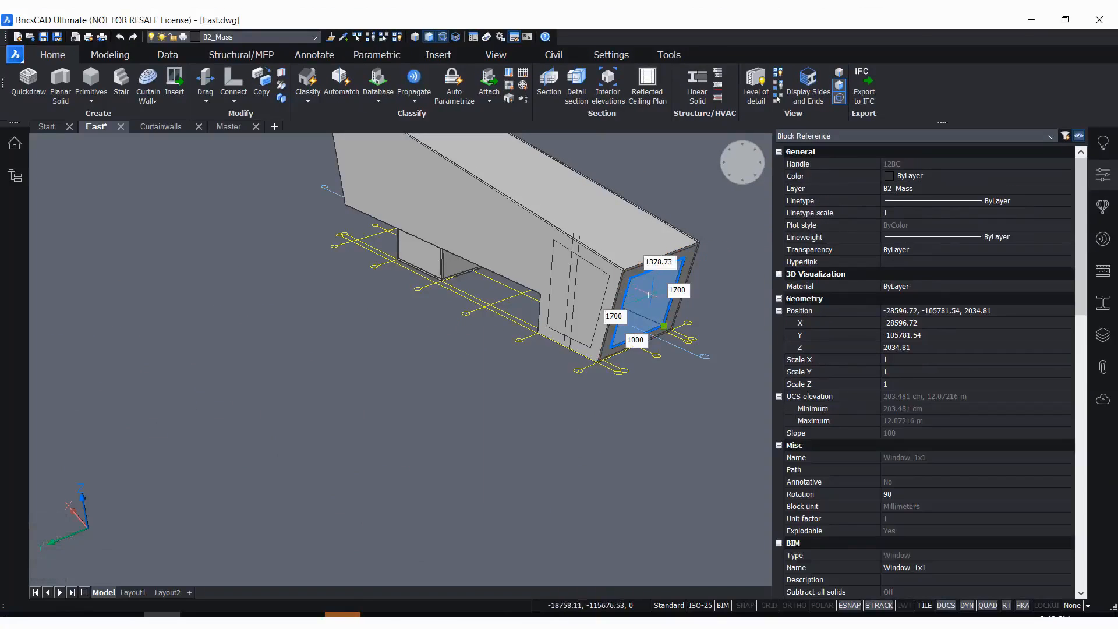
{"action": "left_click_drag", "start_coordinate": [1080, 267], "coordinate": [1078, 550]}
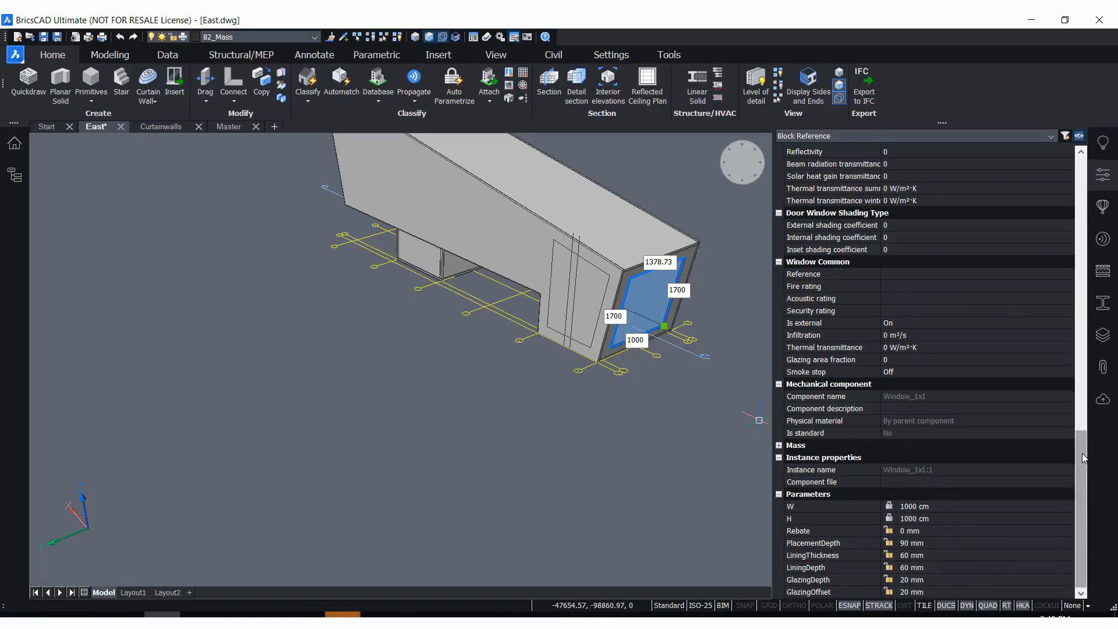
{"action": "left_click_drag", "start_coordinate": [1084, 460], "coordinate": [1074, 390]}
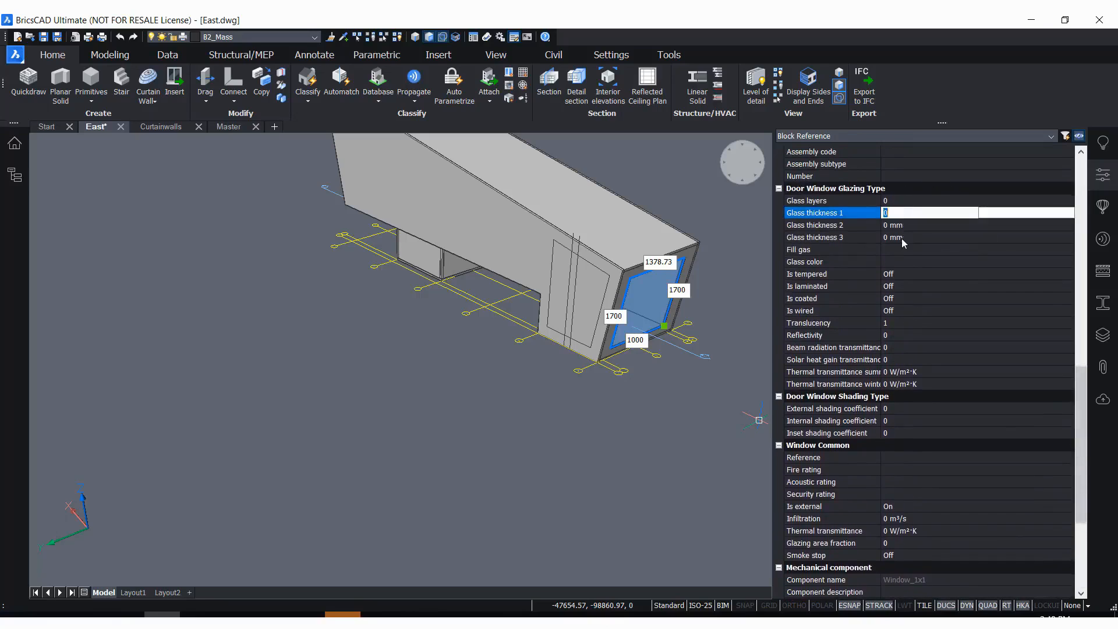
{"action": "left_click", "coordinate": [900, 285]}
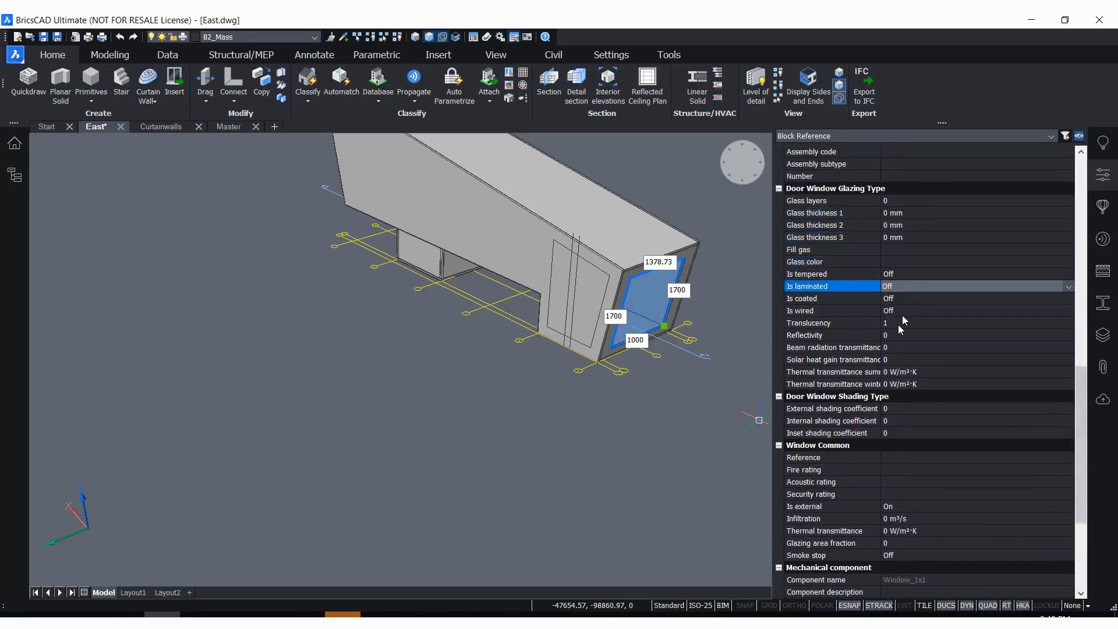
{"action": "left_click", "coordinate": [901, 321]}
{"action": "left_click", "coordinate": [893, 263]}
{"action": "left_click", "coordinate": [904, 249]}
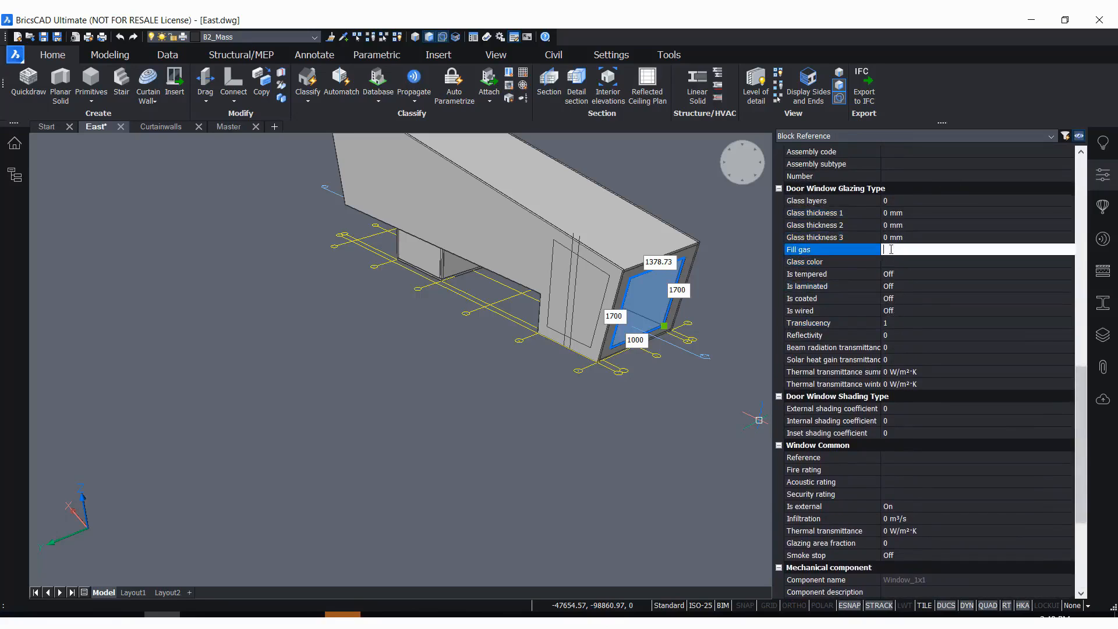
{"action": "scroll", "coordinate": [1075, 334], "scroll_direction": "up", "scroll_amount": 3}
{"action": "scroll", "coordinate": [1070, 314], "scroll_direction": "up", "scroll_amount": 3}
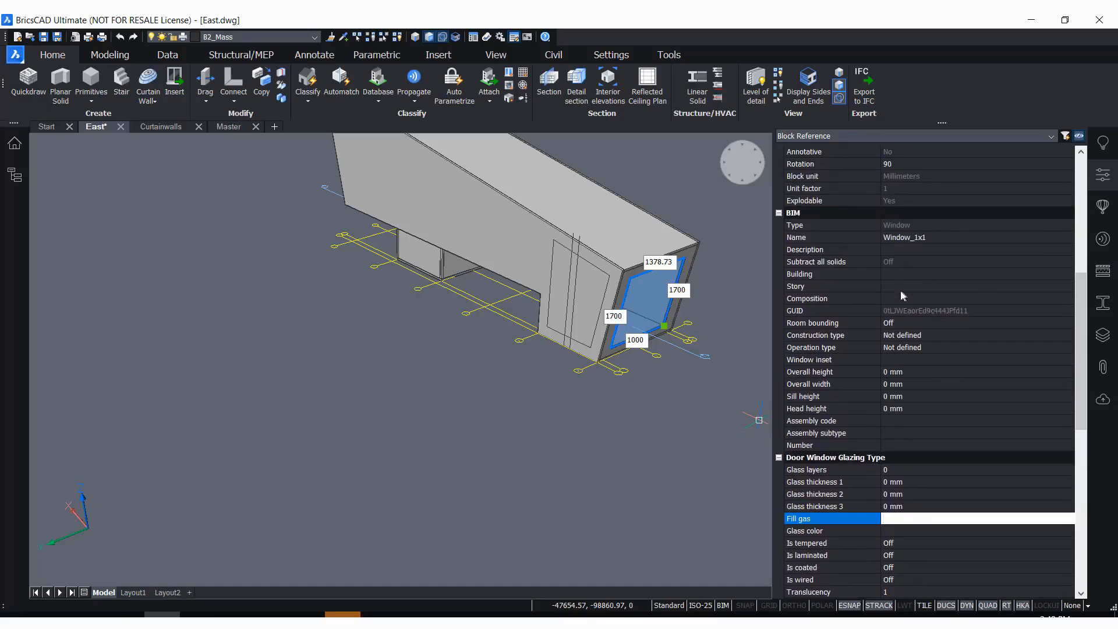
Examine the window's Number, Overall height and Assembly subtype BIM properties, and clear the window selection
{"action": "left_click", "coordinate": [889, 445]}
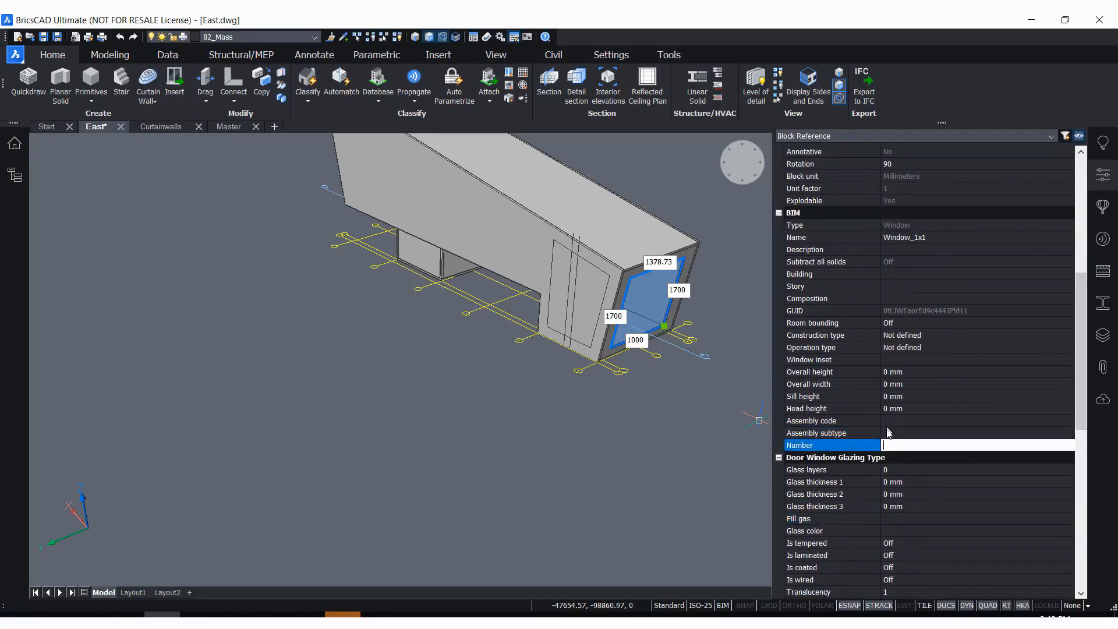
{"action": "left_click", "coordinate": [895, 373]}
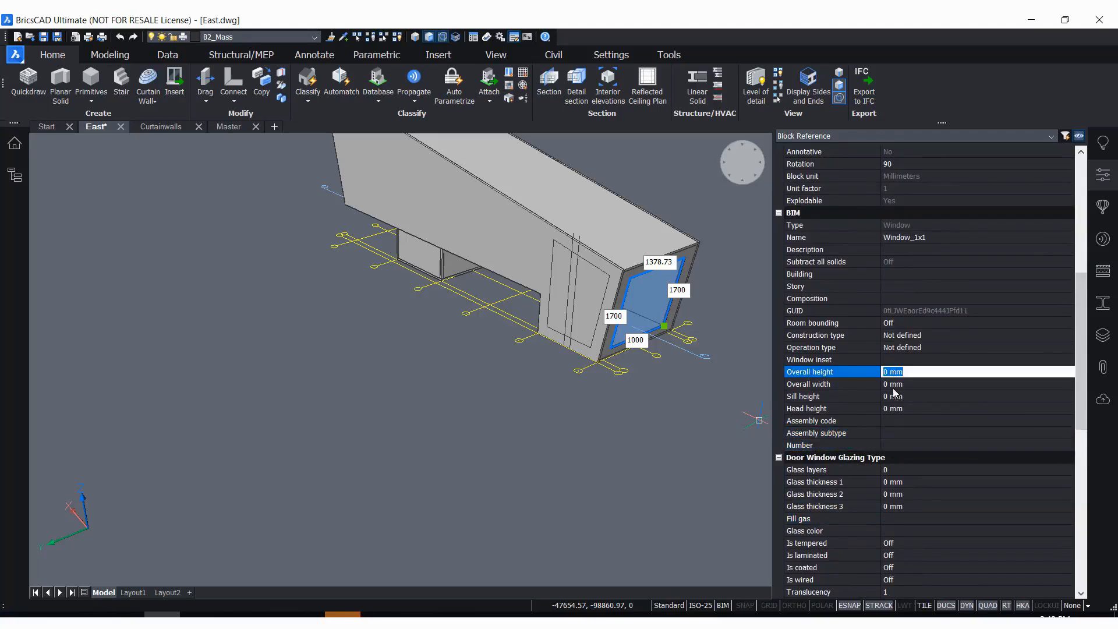
{"action": "left_click", "coordinate": [901, 432]}
{"action": "left_click_drag", "start_coordinate": [1084, 307], "coordinate": [1078, 480]}
{"action": "key", "text": "Escape"}
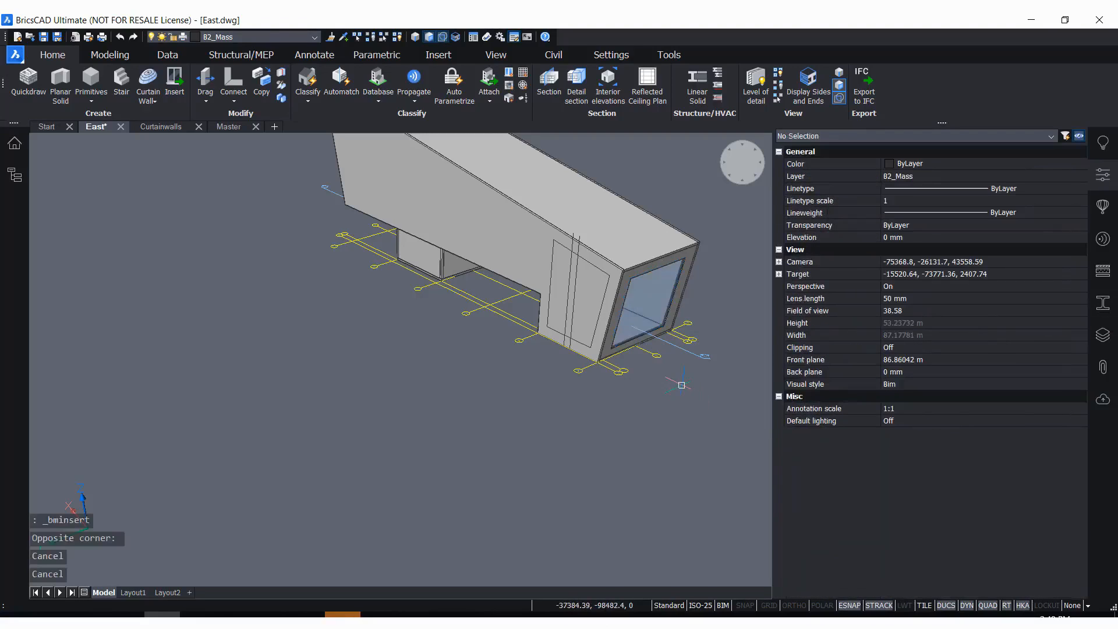
Hide the properties and open the Doors category of the component library
{"action": "scroll", "coordinate": [728, 285], "scroll_direction": "up", "scroll_amount": 2}
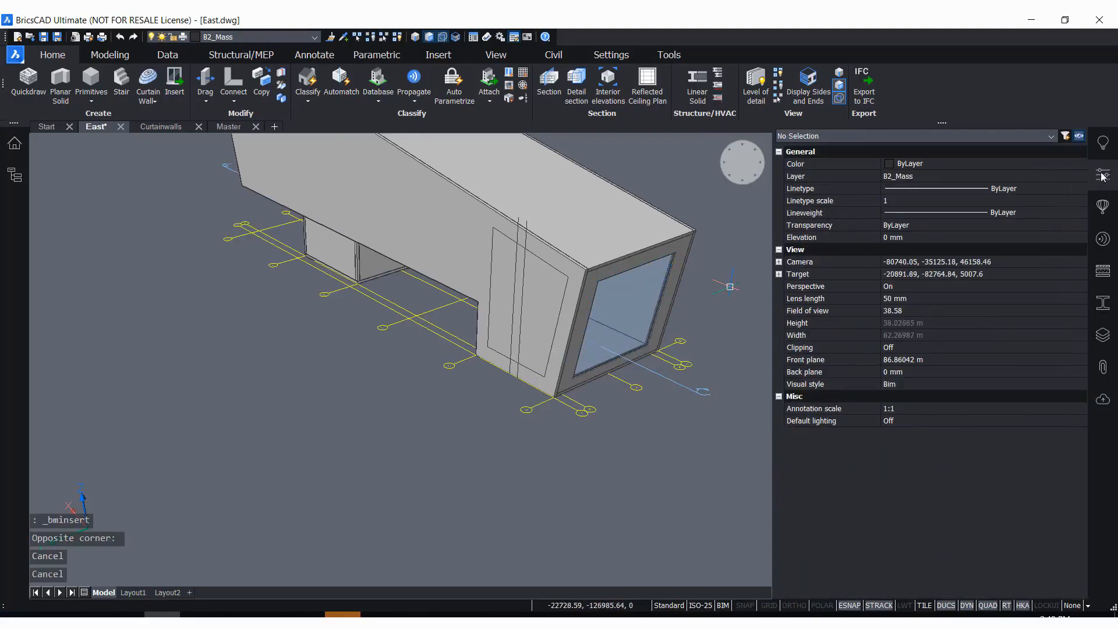
{"action": "left_click", "coordinate": [1102, 175]}
{"action": "scroll", "coordinate": [895, 272], "scroll_direction": "up", "scroll_amount": 2}
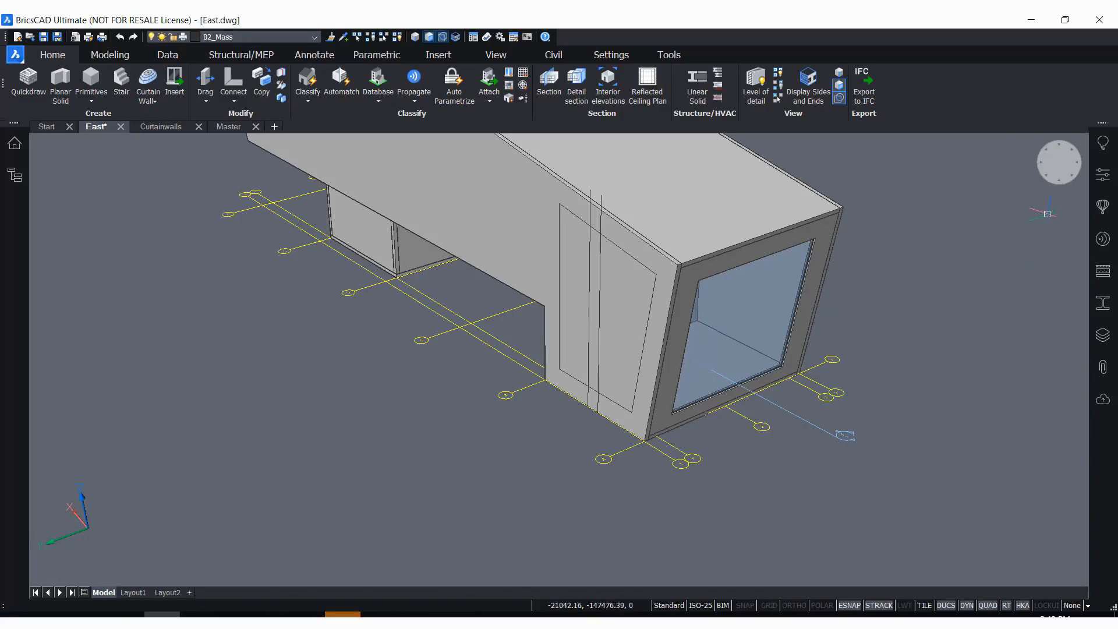
{"action": "left_click", "coordinate": [1101, 210]}
{"action": "left_click", "coordinate": [1066, 187]}
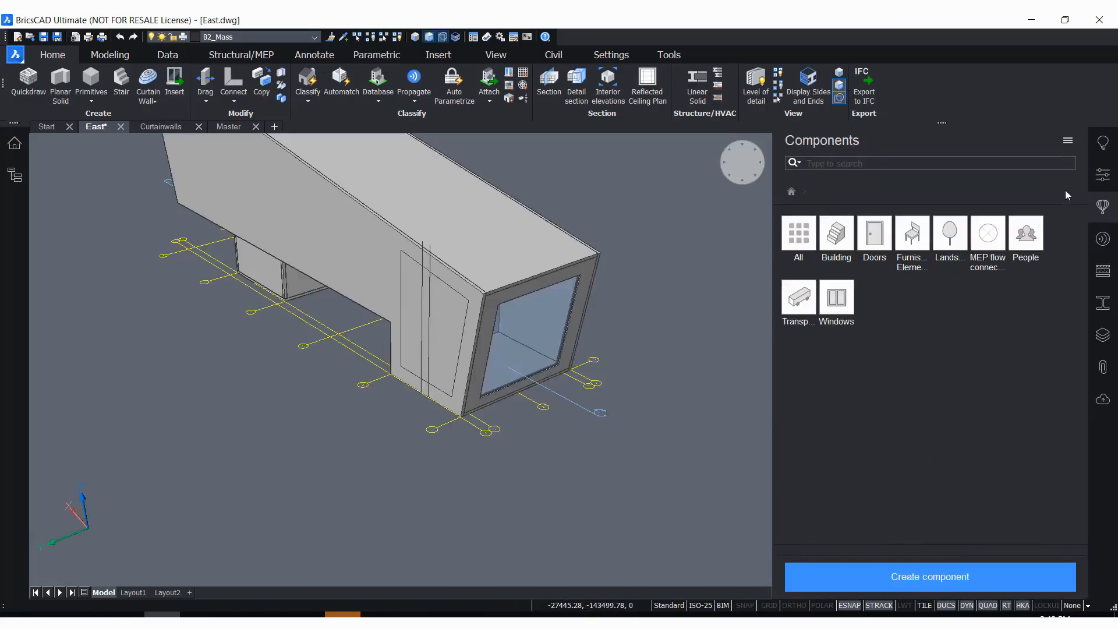
{"action": "left_click", "coordinate": [875, 236]}
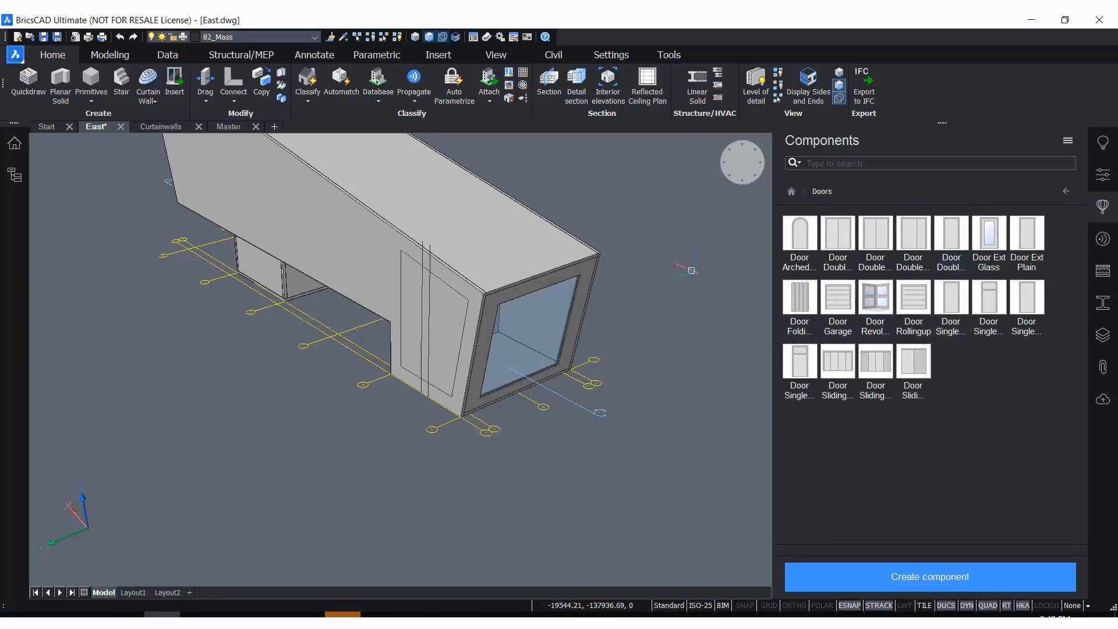
{"action": "key", "text": "Escape"}
{"action": "key", "text": "Escape"}
Turn on clip display for the lengthwise section plane to expose the building's interior floors and walls
{"action": "middle_click_drag", "start_coordinate": [617, 294], "coordinate": [529, 303], "text": "shift"}
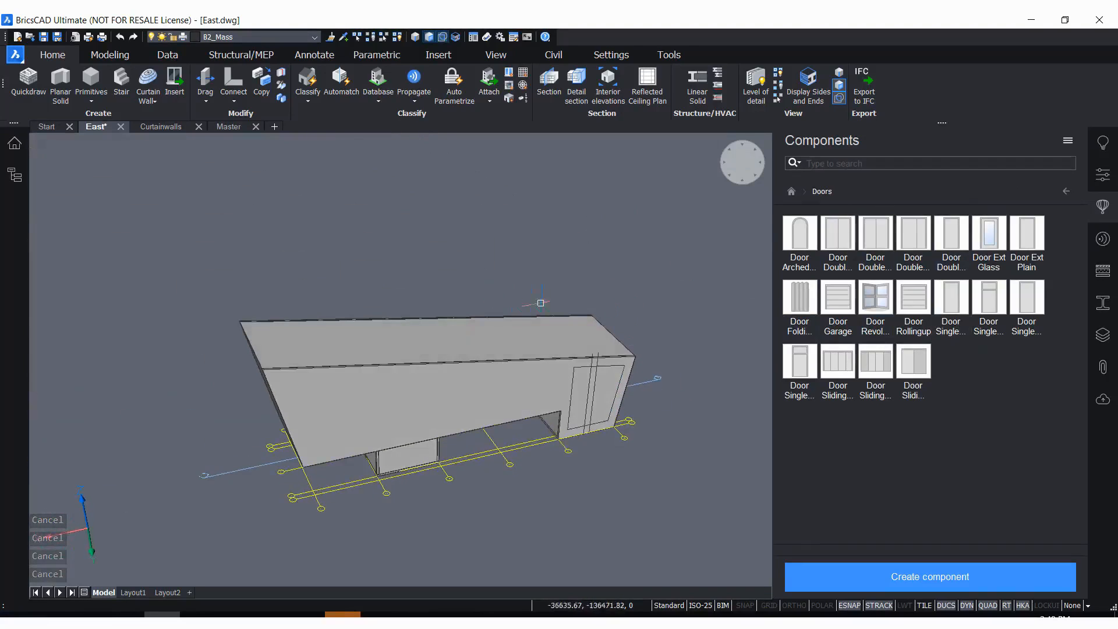
{"action": "scroll", "coordinate": [639, 376], "scroll_direction": "up", "scroll_amount": 3}
{"action": "mouse_move", "coordinate": [648, 391]}
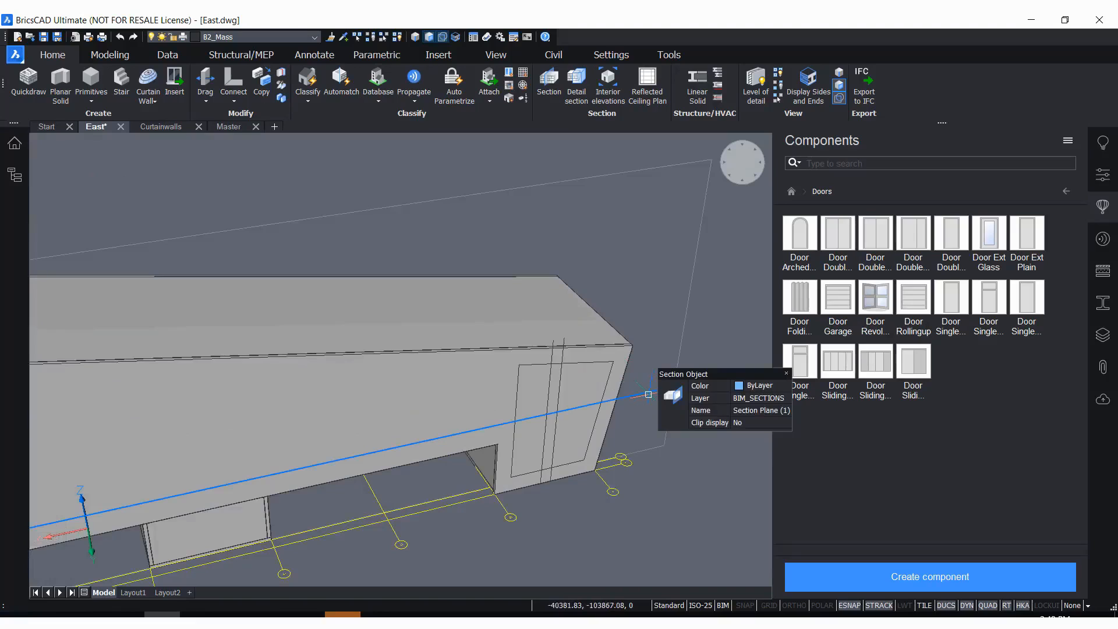
{"action": "double_click", "coordinate": [644, 394]}
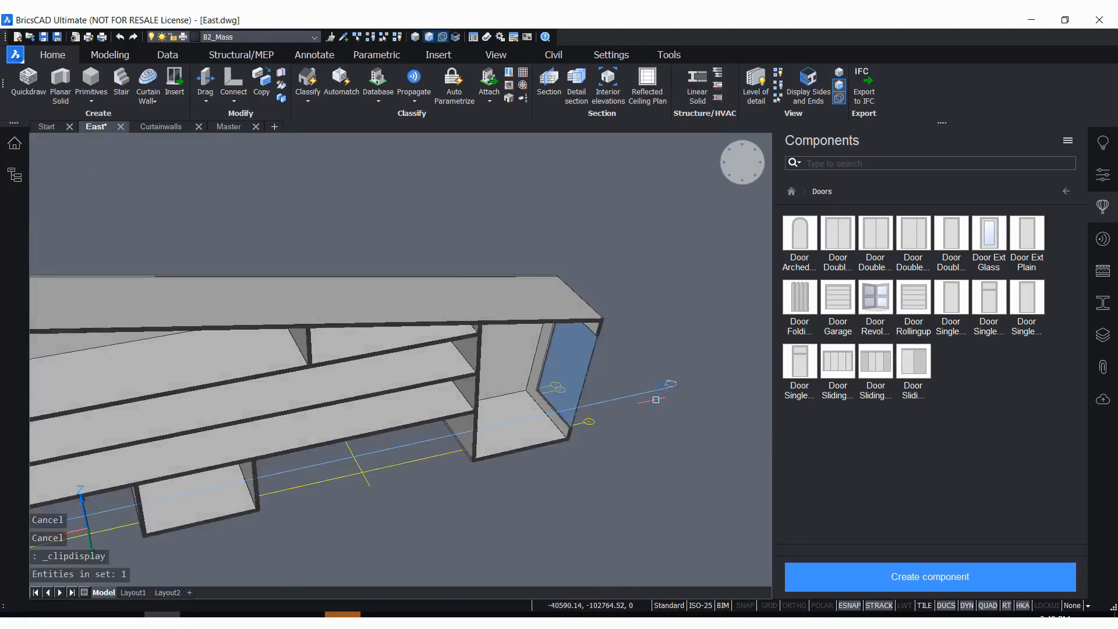
{"action": "mouse_move", "coordinate": [647, 396]}
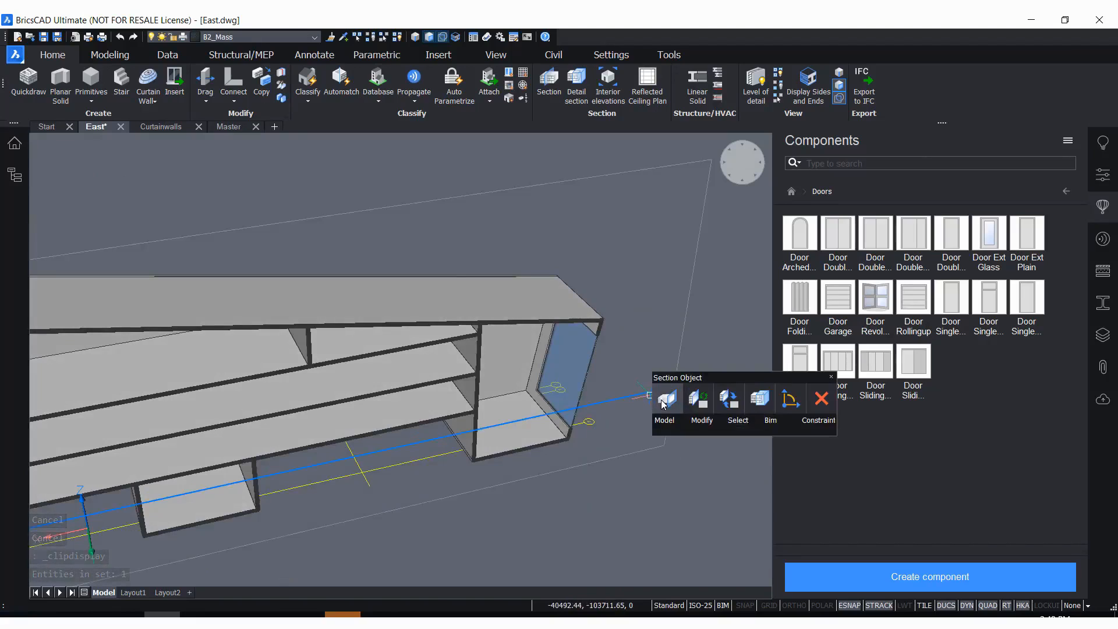
{"action": "left_click", "coordinate": [665, 402]}
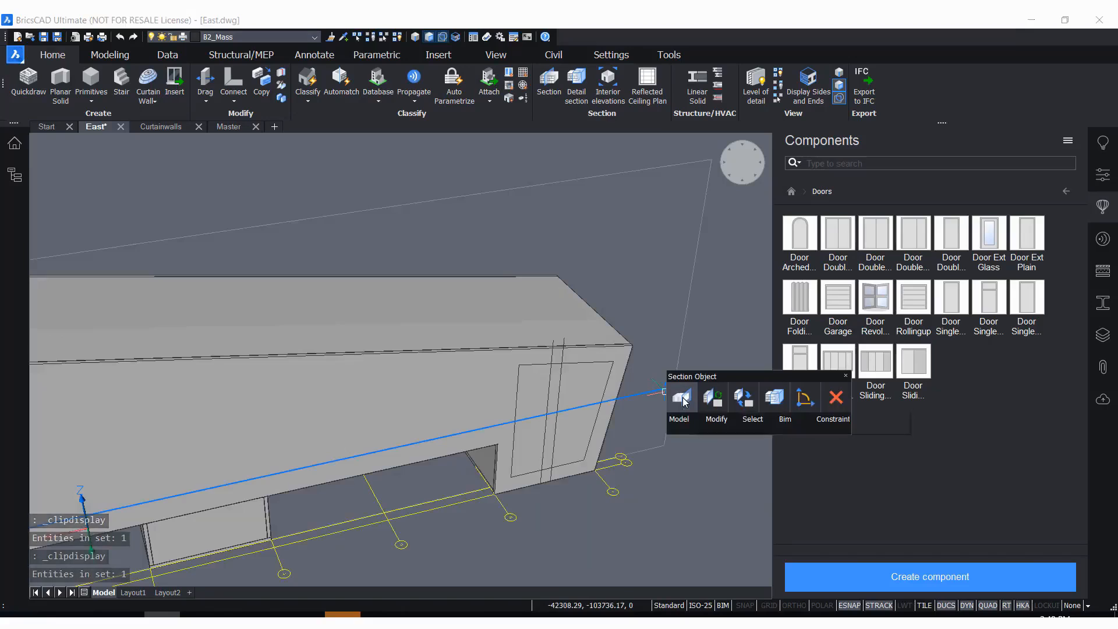
{"action": "left_click", "coordinate": [681, 400]}
{"action": "scroll", "coordinate": [621, 297], "scroll_direction": "down", "scroll_amount": 5}
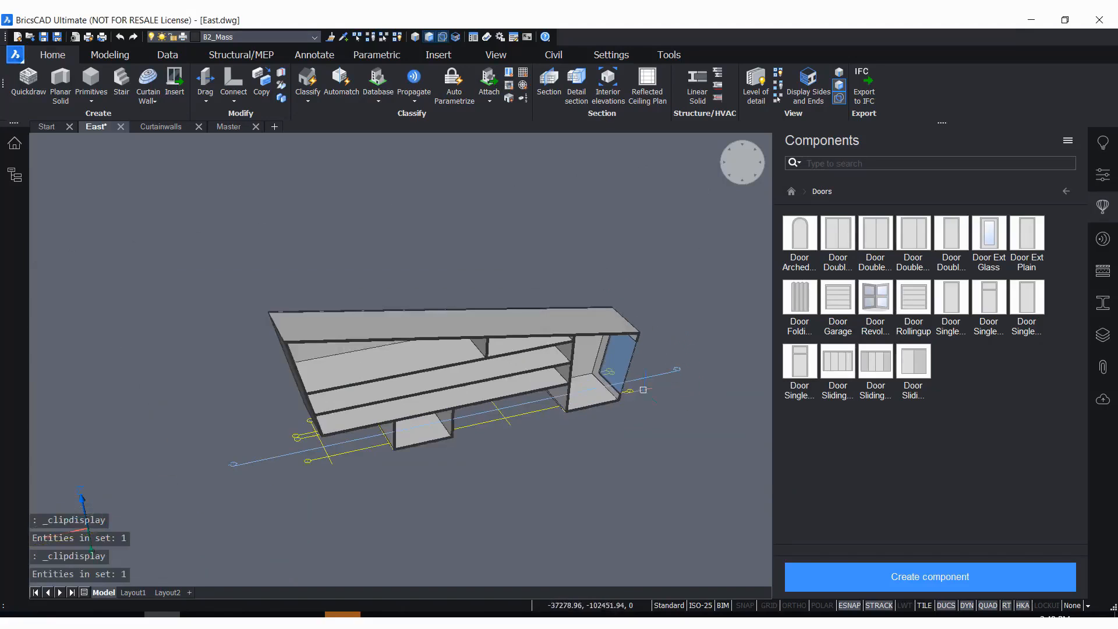
{"action": "scroll", "coordinate": [511, 278], "scroll_direction": "up", "scroll_amount": 2}
{"action": "middle_click_drag", "start_coordinate": [525, 282], "coordinate": [689, 162]}
{"action": "scroll", "coordinate": [599, 250], "scroll_direction": "up", "scroll_amount": 2}
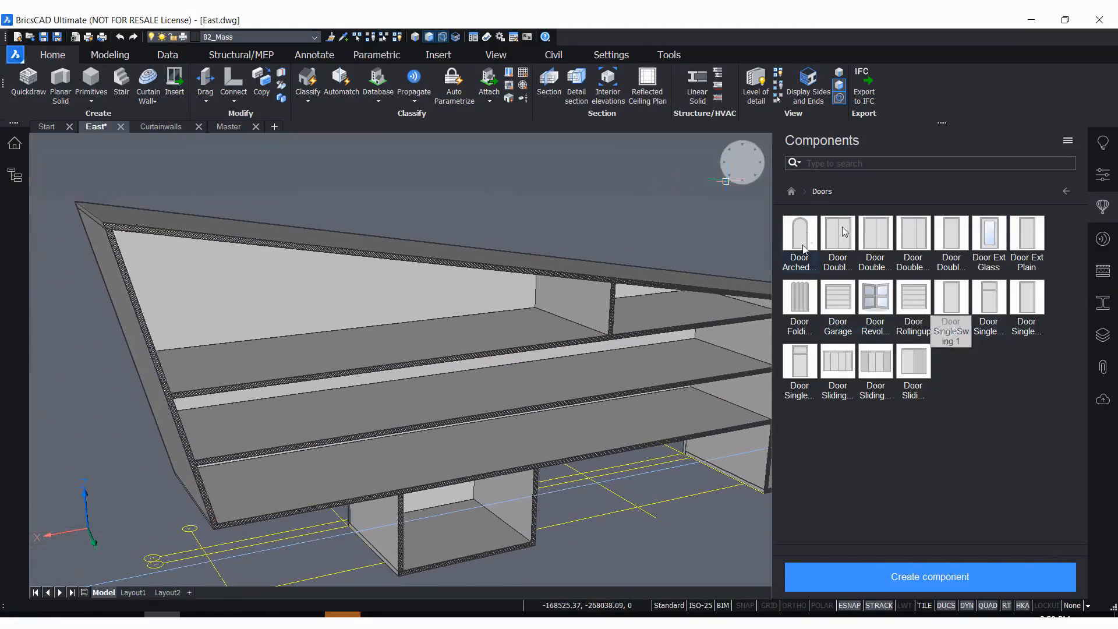
{"action": "left_click_drag", "start_coordinate": [993, 296], "coordinate": [686, 333]}
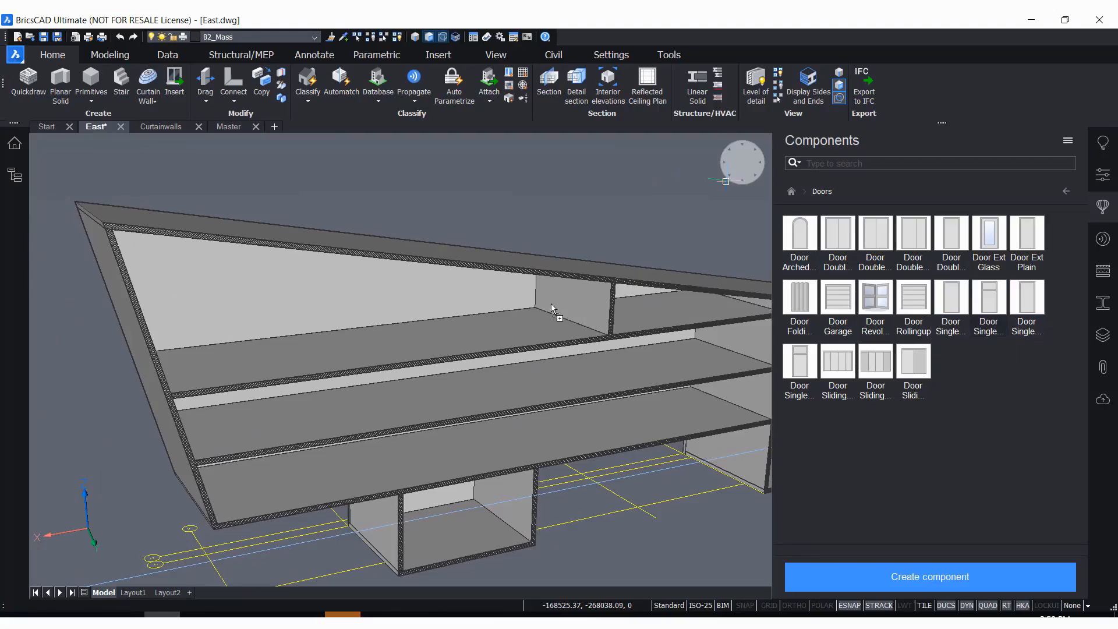
{"action": "left_click_drag", "start_coordinate": [551, 302], "coordinate": [551, 306]}
{"action": "scroll", "coordinate": [551, 306], "scroll_direction": "up", "scroll_amount": 6}
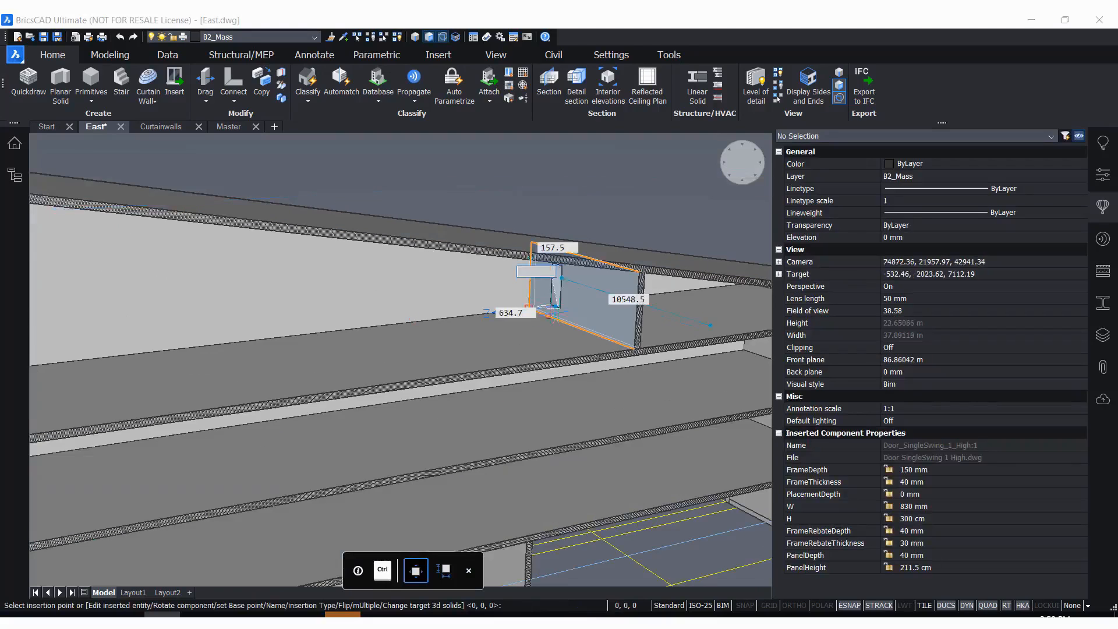
{"action": "scroll", "coordinate": [514, 379], "scroll_direction": "down", "scroll_amount": 2}
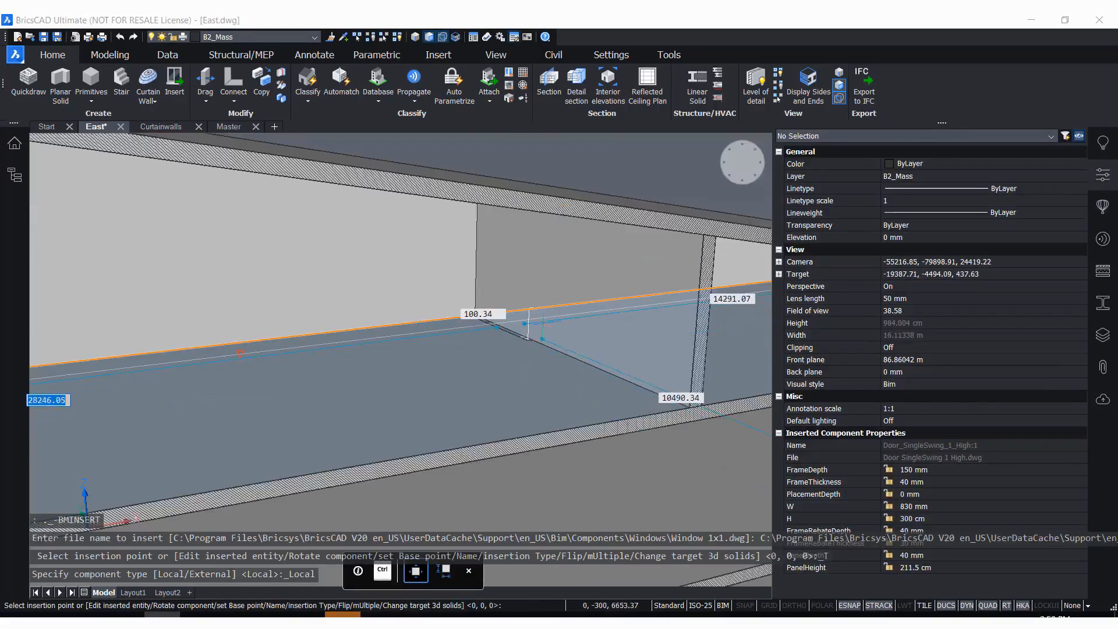
{"action": "key", "text": "Escape"}
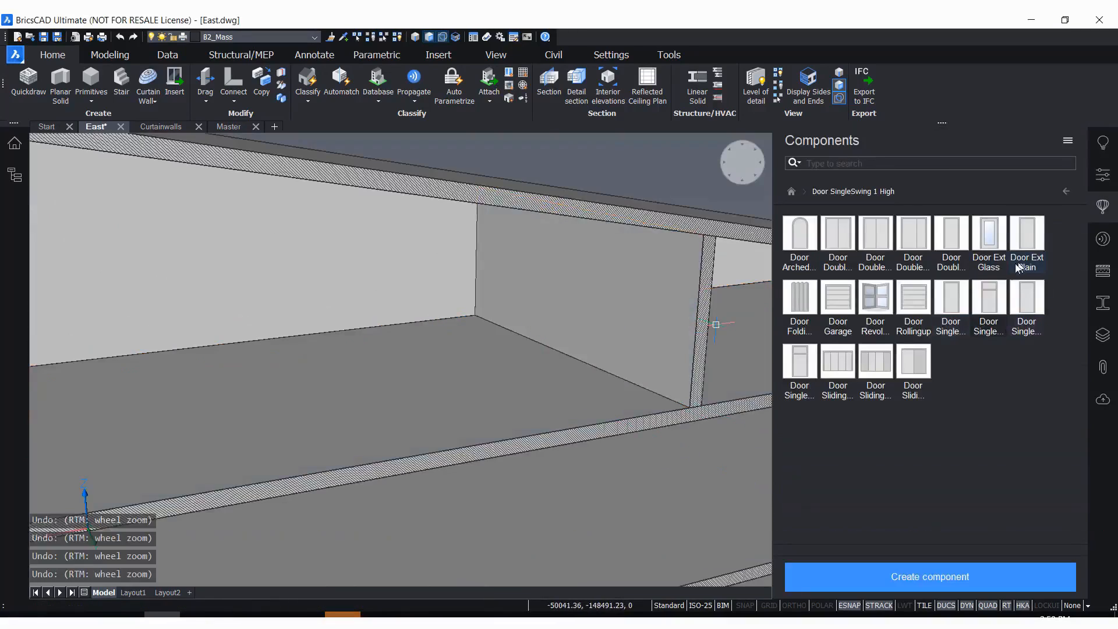
Bring Door SingleSwing 1 onto the upper floor's interior wall, offset 4500 mm from the wall's far end and 0 mm from the floor
{"action": "left_click_drag", "start_coordinate": [954, 309], "coordinate": [564, 335]}
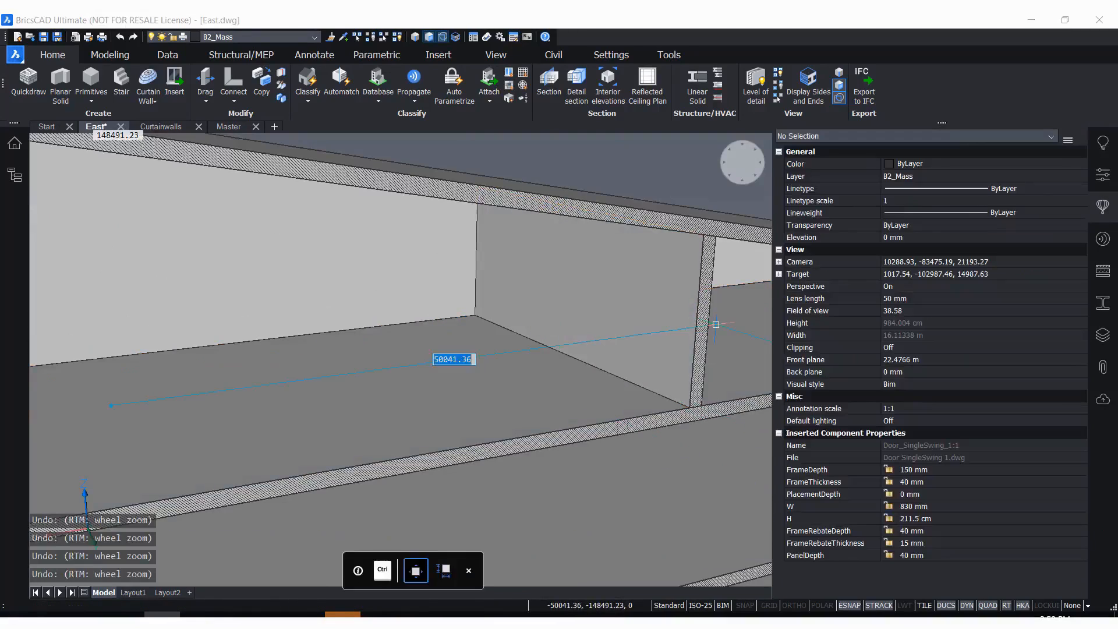
{"action": "key", "text": "Tab"}
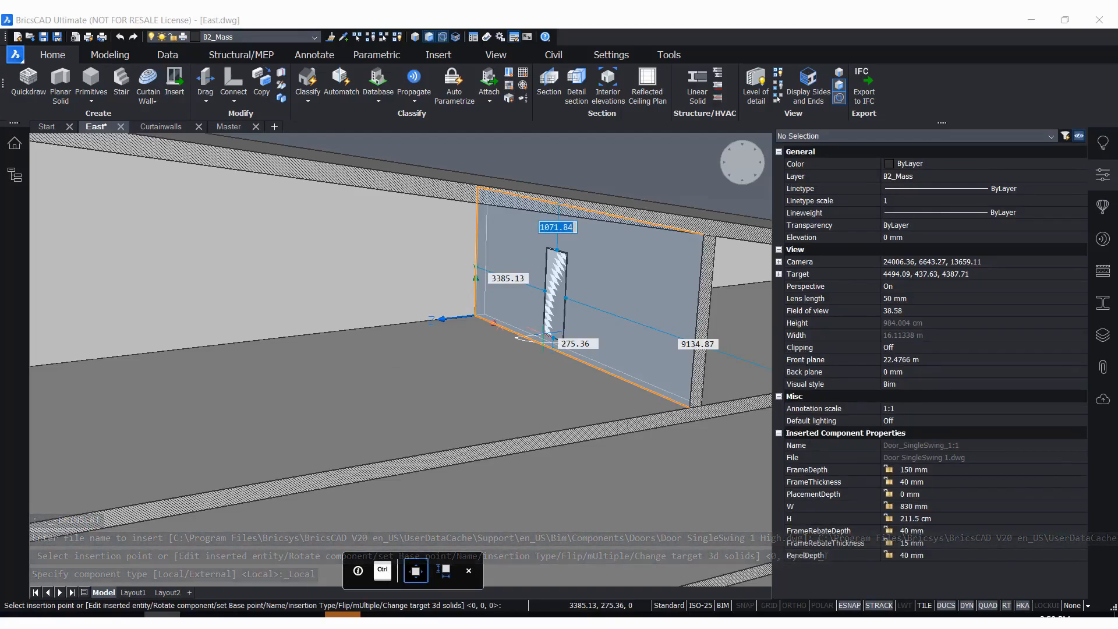
{"action": "key", "text": "Tab"}
{"action": "key", "text": "Tab"}
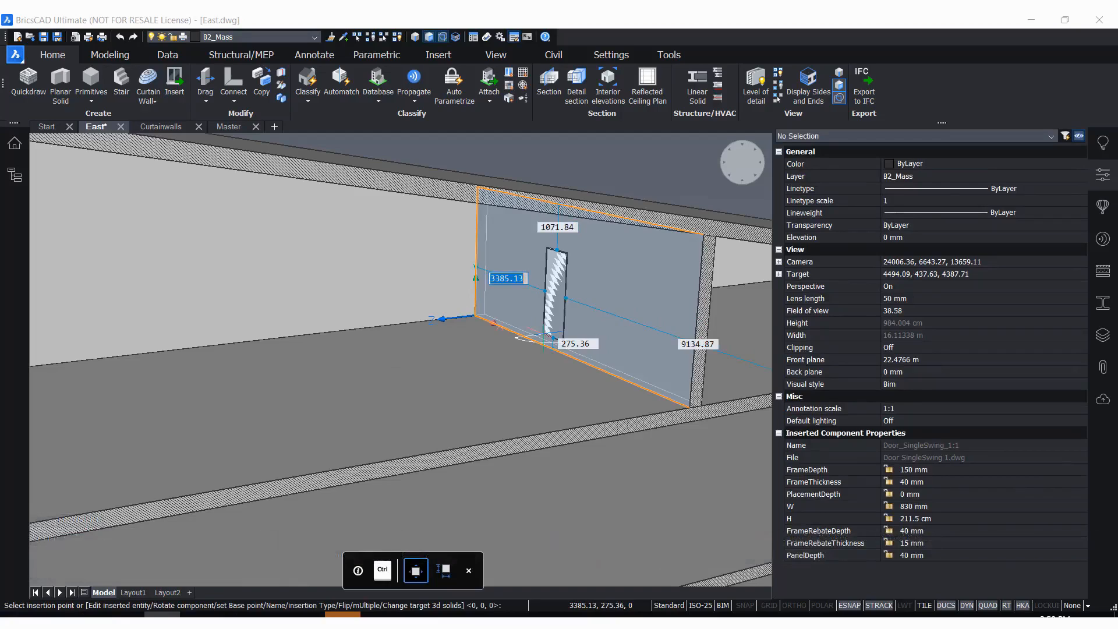
{"action": "type", "text": "4500"}
{"action": "key", "text": "Tab"}
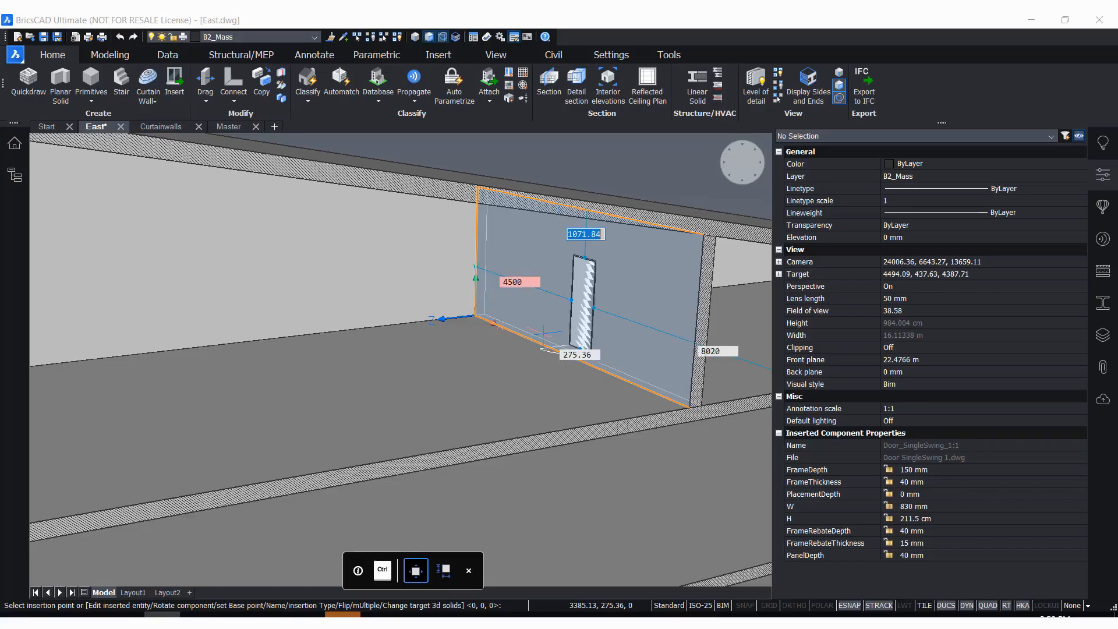
{"action": "key", "text": "Tab"}
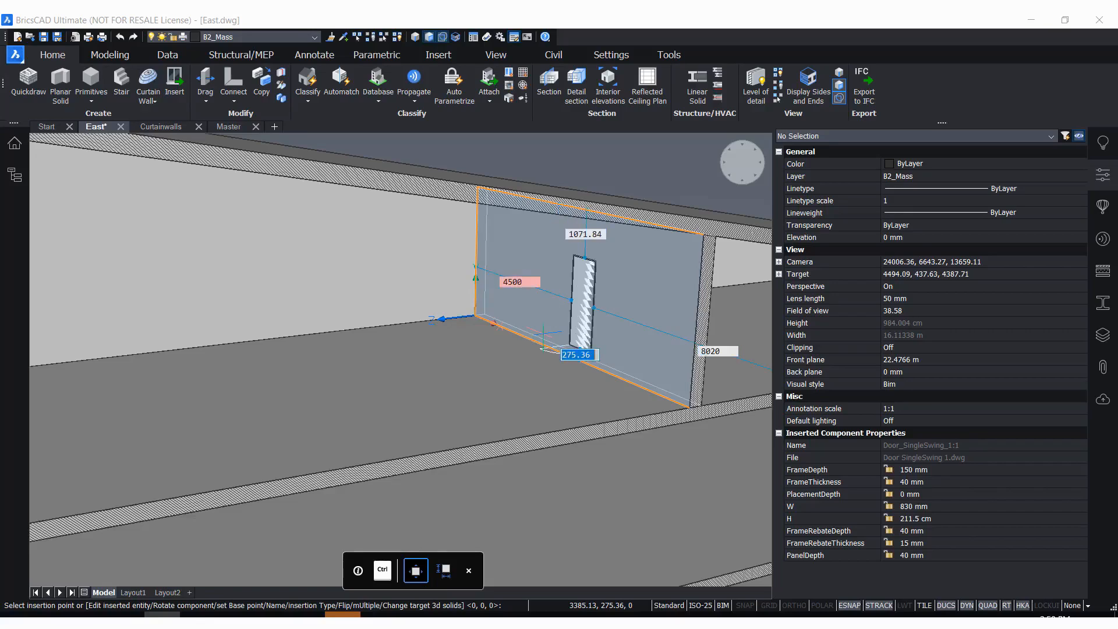
{"action": "type", "text": "0"}
{"action": "key", "text": "Tab"}
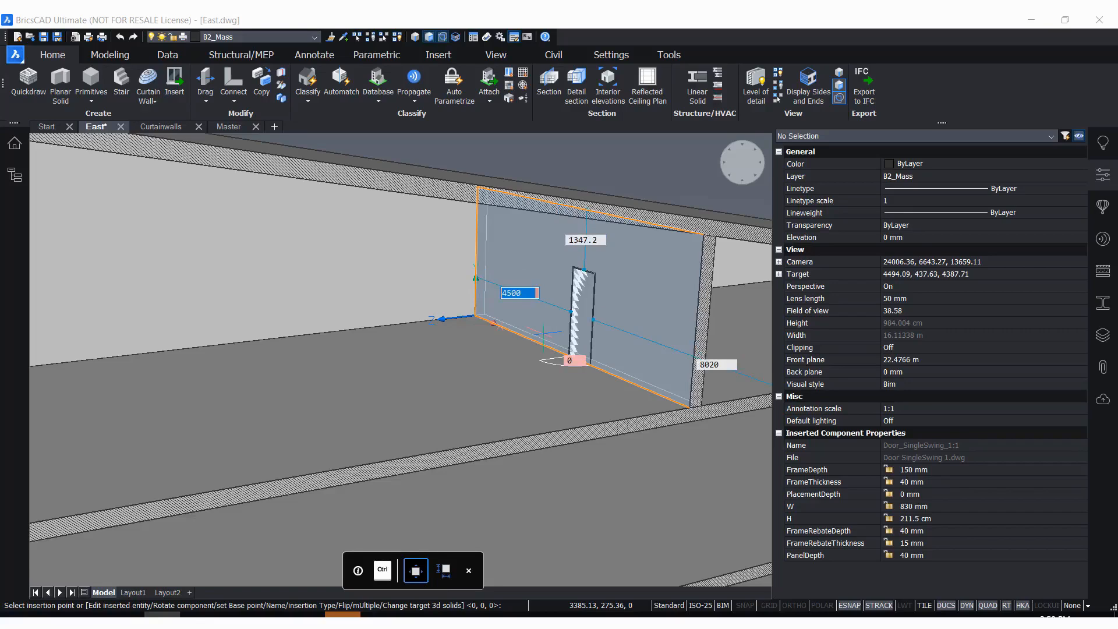
{"action": "key", "text": "Return"}
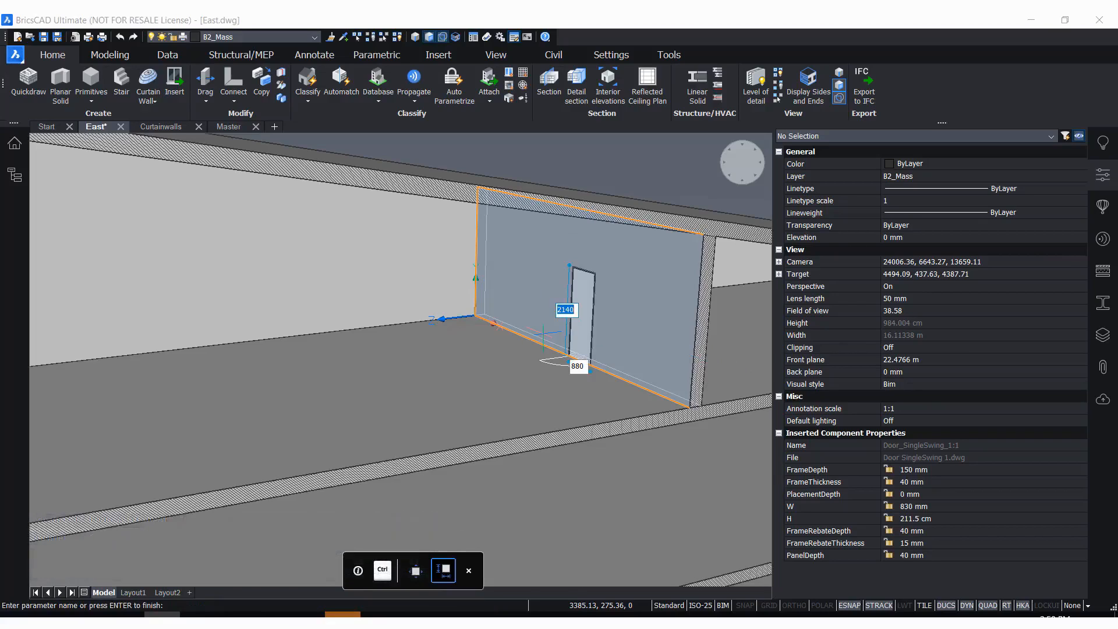
Set the door's height parameter H to 200 cm
{"action": "type", "text": "200"}
{"action": "key", "text": "Tab"}
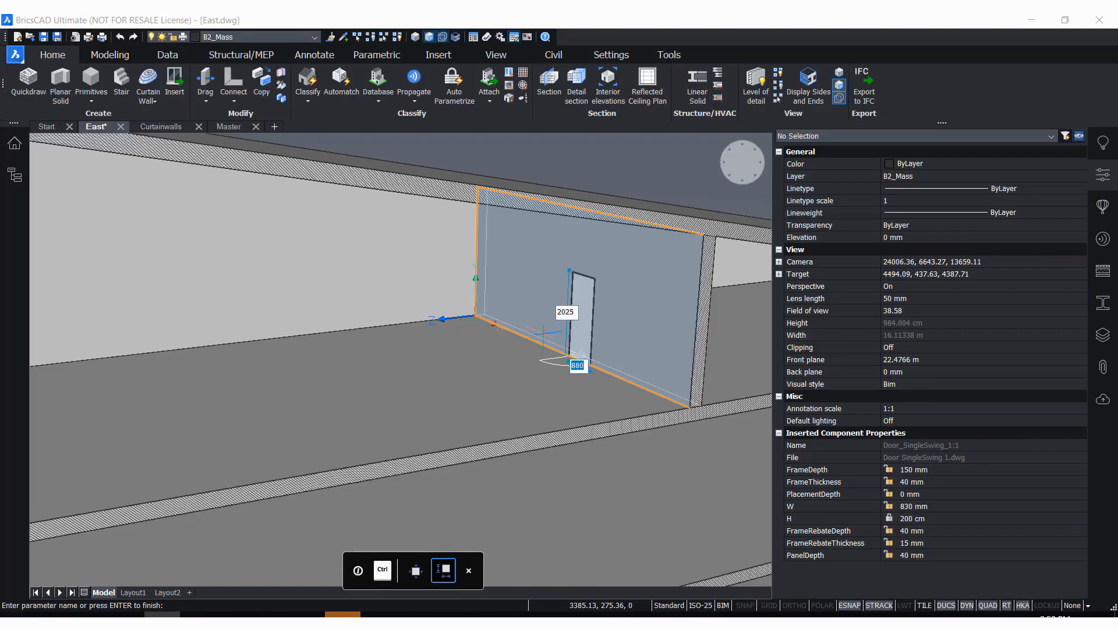
{"action": "key", "text": "Return"}
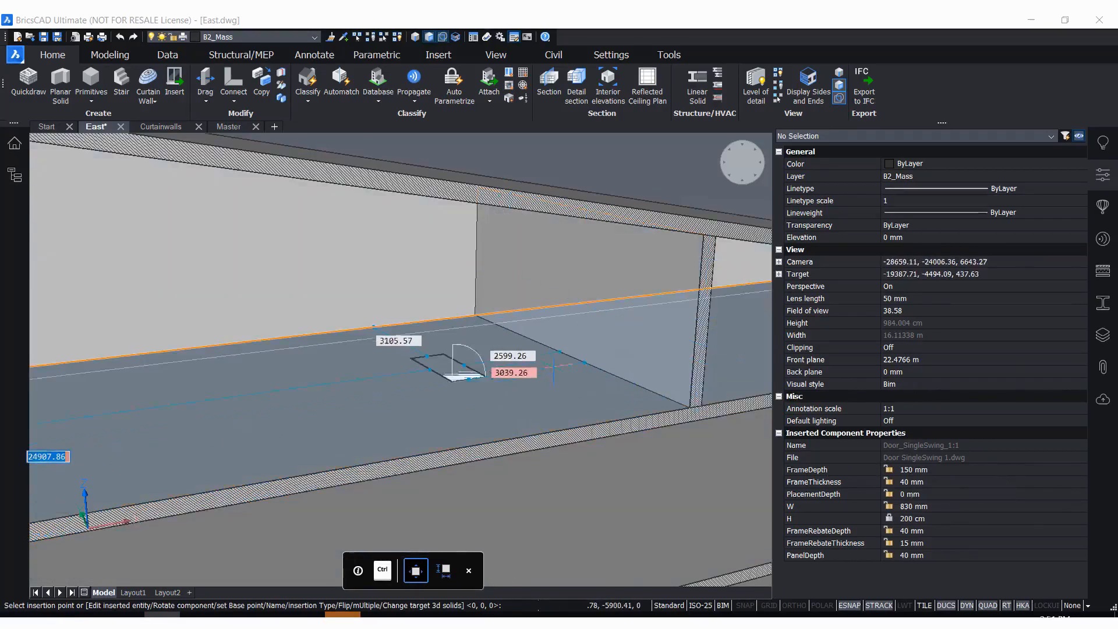
Re-enter the door's offsets of 4500 mm from the wall's far end and 0 mm from the floor, and place it in the interior wall
{"action": "key", "text": "Tab"}
{"action": "key", "text": "Tab"}
{"action": "key", "text": "Tab"}
{"action": "key", "text": "Tab"}
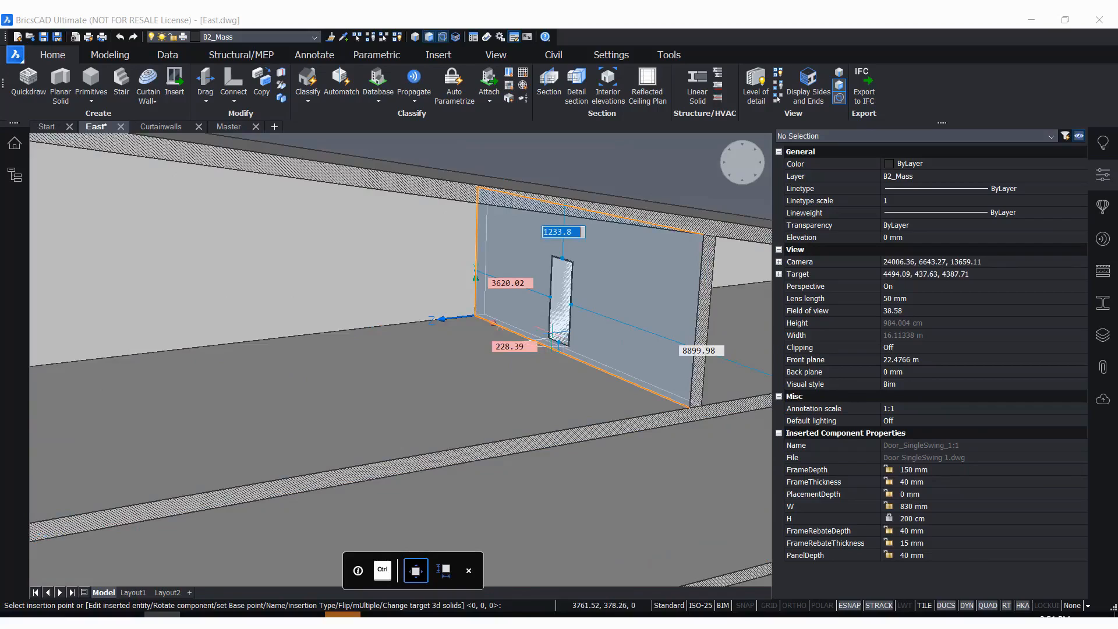
{"action": "type", "text": "4500"}
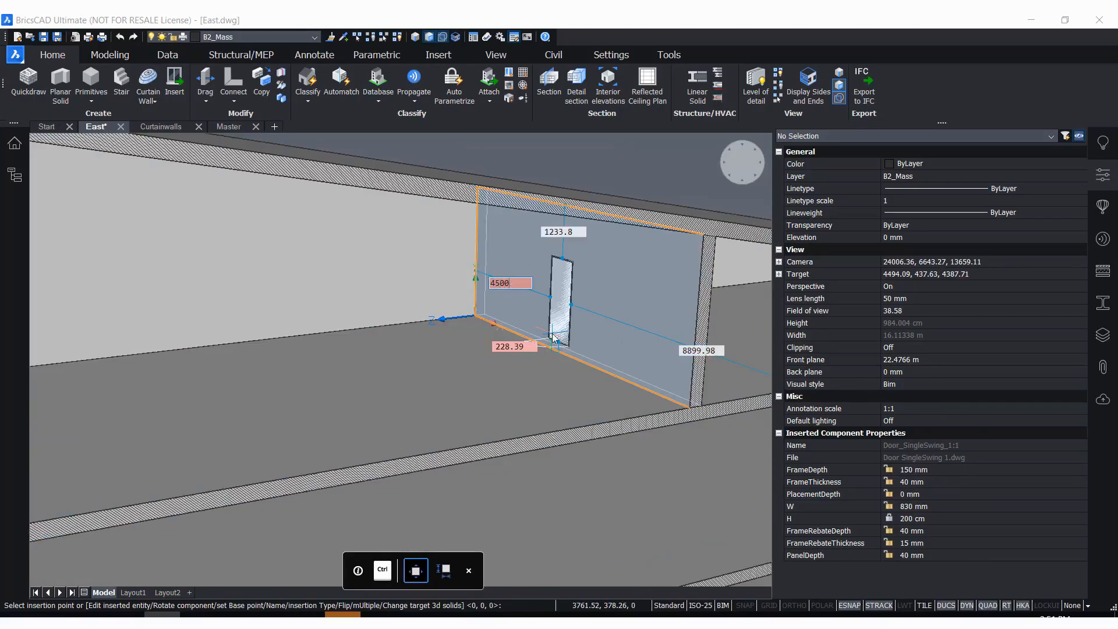
{"action": "key", "text": "Tab"}
{"action": "key", "text": "Tab"}
{"action": "key", "text": "Tab"}
{"action": "type", "text": "0"}
{"action": "key", "text": "Tab"}
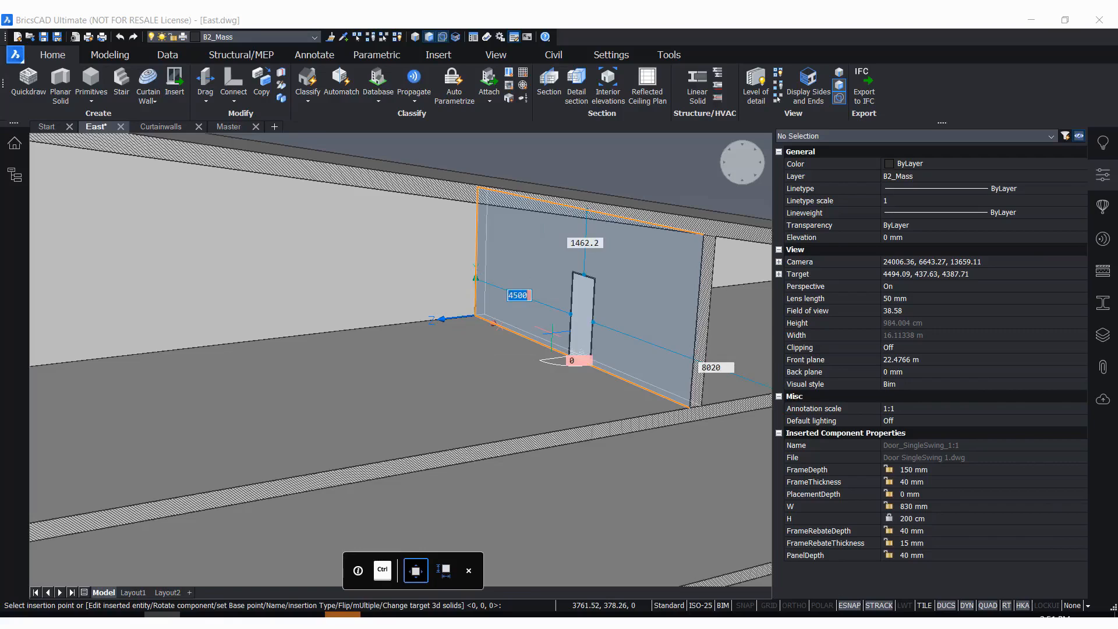
{"action": "key", "text": "Return"}
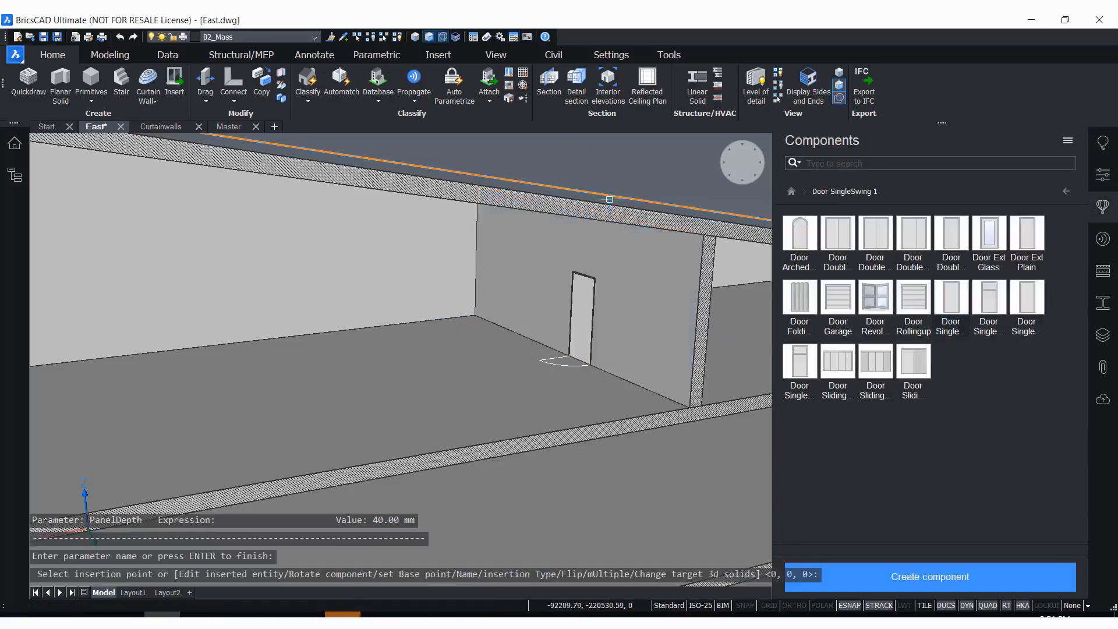
Flip the inserted single-swing door left to right in the upper floor's interior wall with BIM Flip
{"action": "scroll", "coordinate": [581, 335], "scroll_direction": "up", "scroll_amount": 3}
{"action": "scroll", "coordinate": [426, 339], "scroll_direction": "down", "scroll_amount": 2}
{"action": "scroll", "coordinate": [501, 330], "scroll_direction": "up", "scroll_amount": 2}
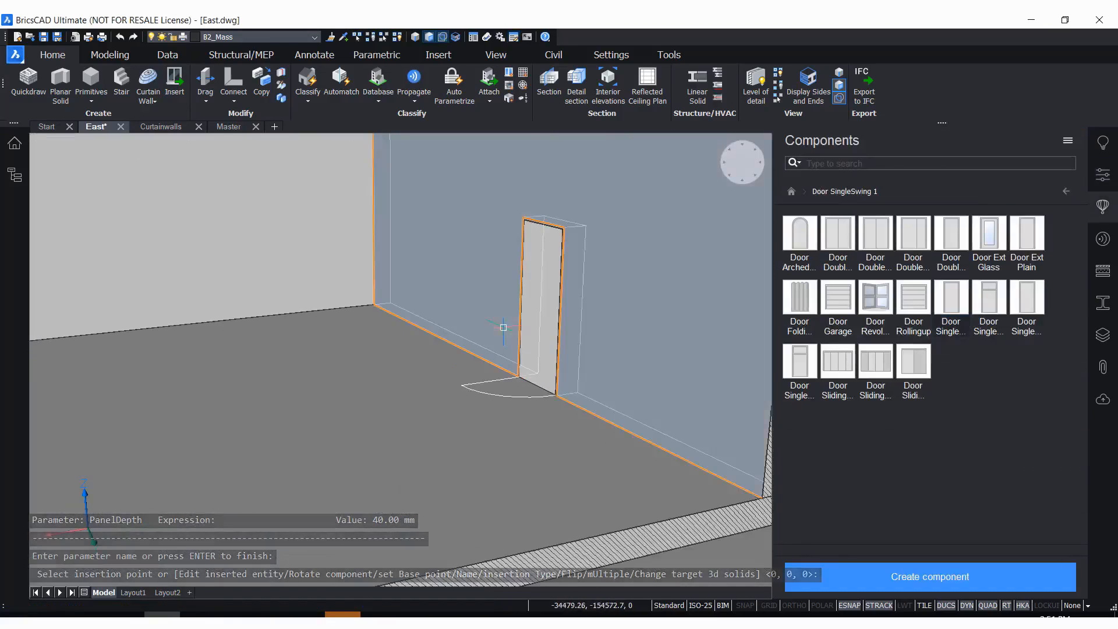
{"action": "mouse_move", "coordinate": [440, 371]}
{"action": "middle_mouse_down", "text": "shift"}
{"action": "mouse_move", "coordinate": [529, 419]}
{"action": "mouse_move", "coordinate": [498, 360]}
{"action": "mouse_move", "coordinate": [422, 381]}
{"action": "middle_mouse_up", "text": "shift"}
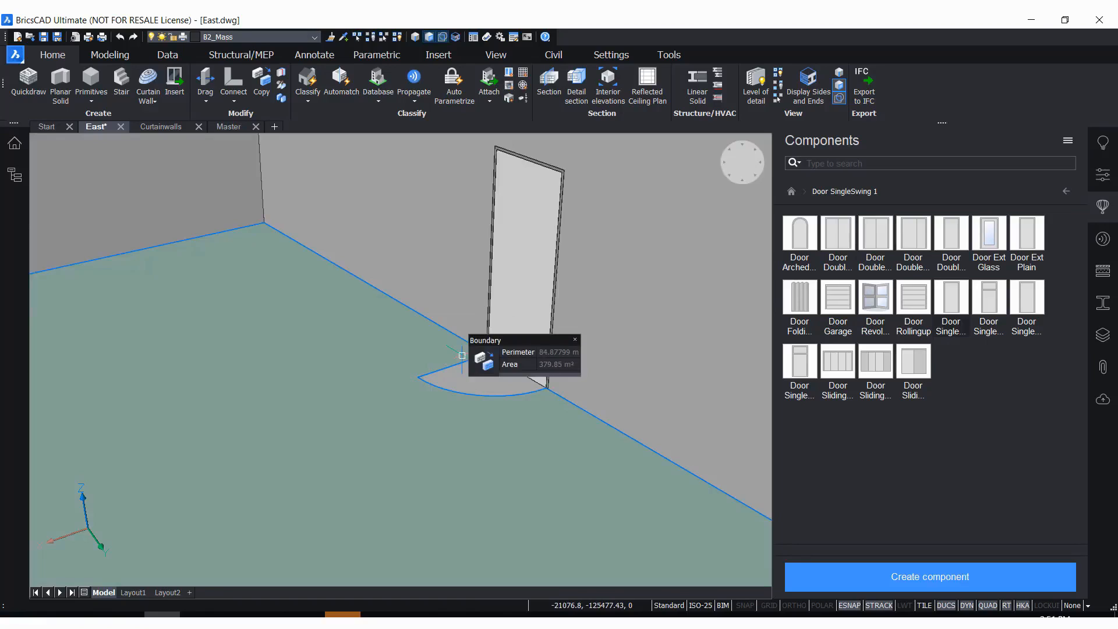
{"action": "scroll", "coordinate": [518, 200], "scroll_direction": "up", "scroll_amount": 2}
{"action": "scroll", "coordinate": [495, 242], "scroll_direction": "down", "scroll_amount": 4}
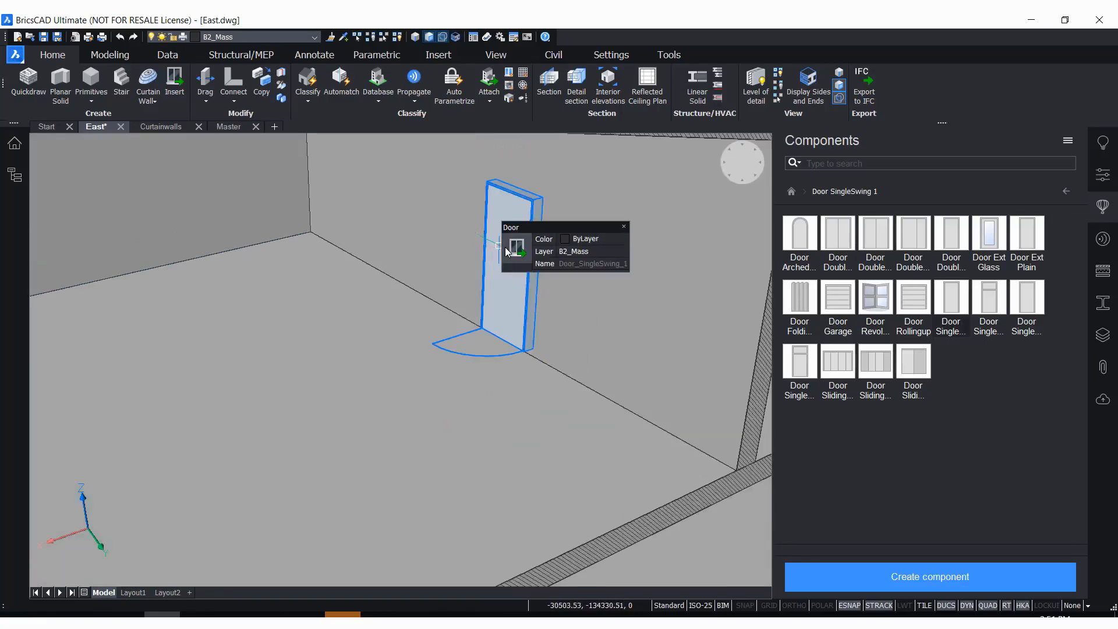
{"action": "mouse_move", "coordinate": [513, 246]}
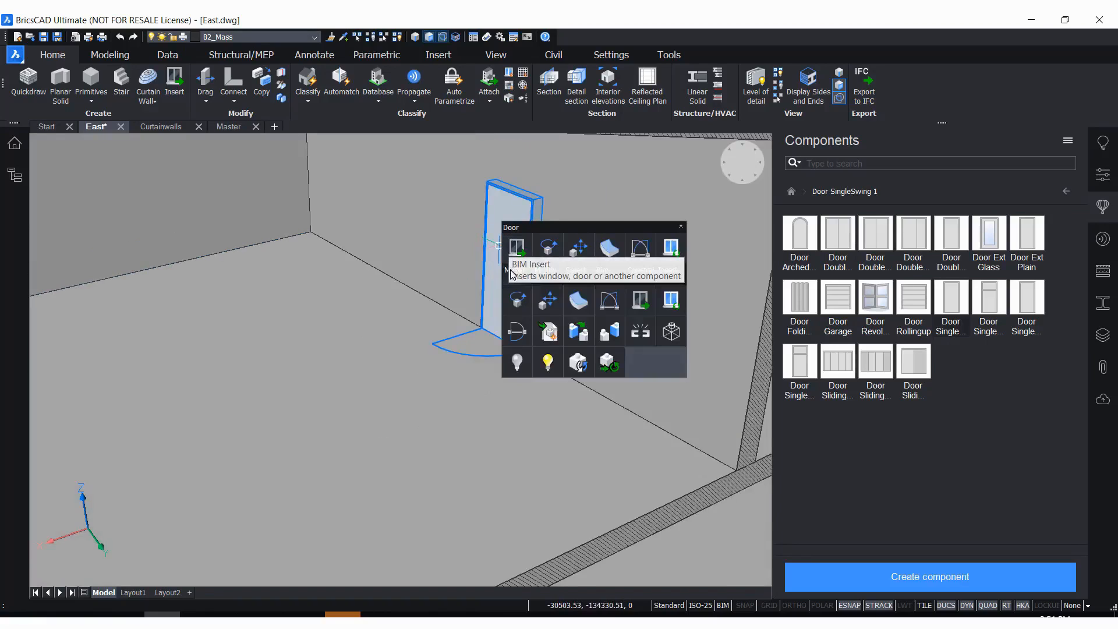
{"action": "mouse_move", "coordinate": [516, 270]}
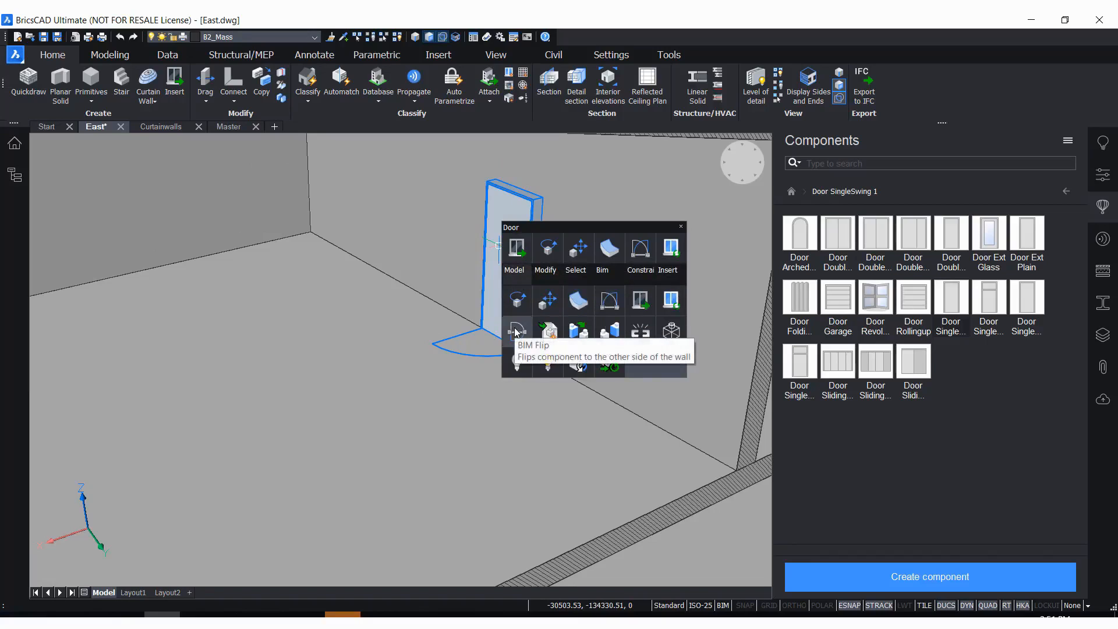
{"action": "mouse_move", "coordinate": [602, 269]}
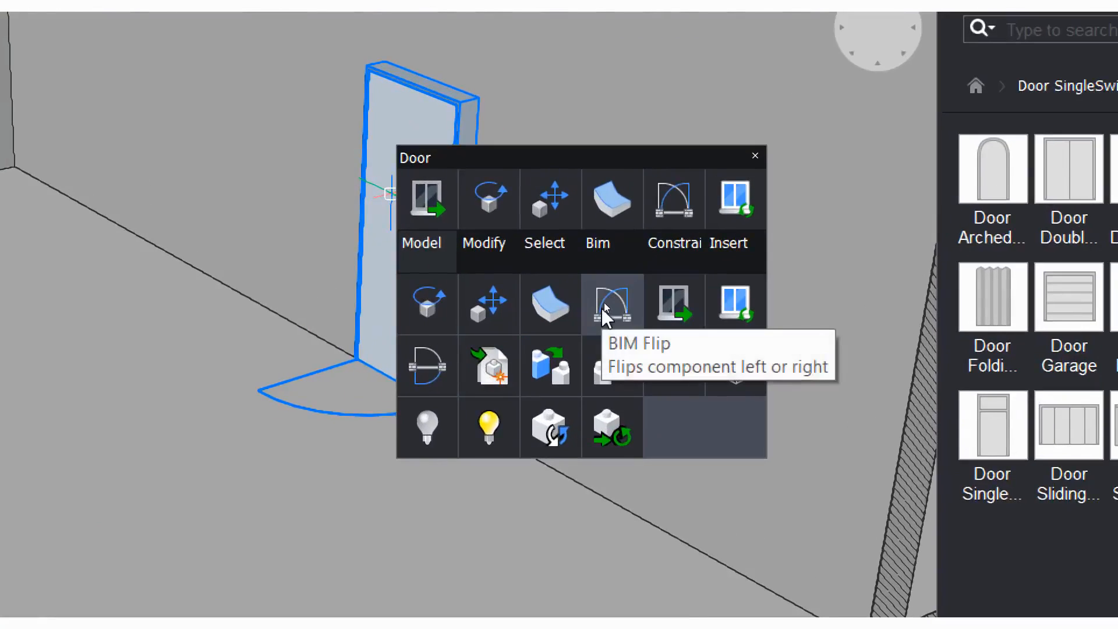
{"action": "left_click", "coordinate": [604, 302]}
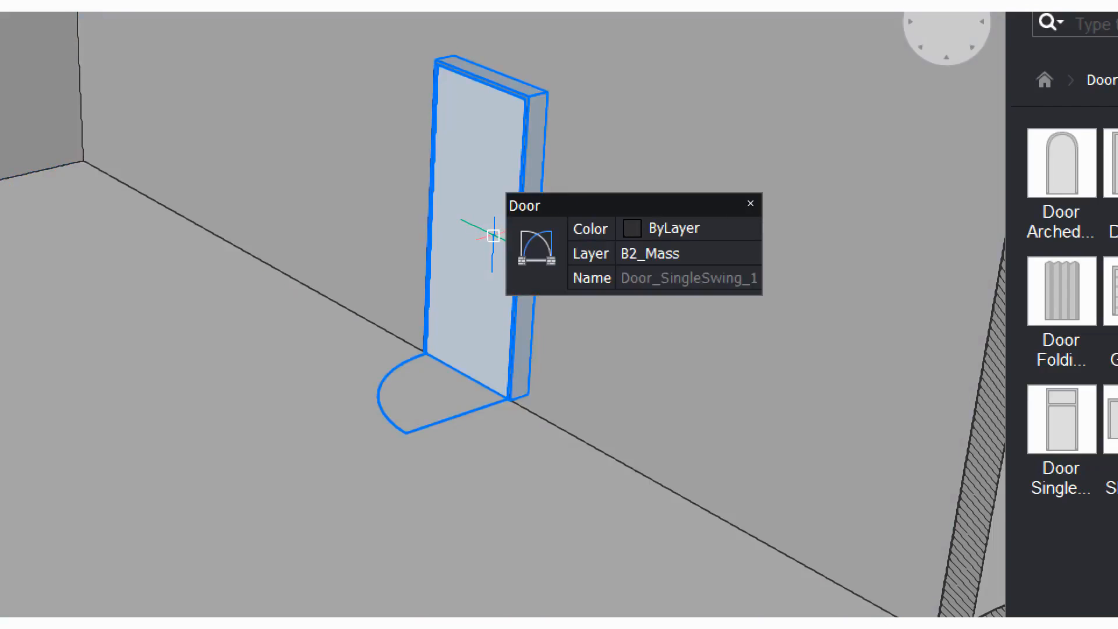
Flip the single-swing door to the other side of the wall with BIM Flip
{"action": "mouse_move", "coordinate": [541, 235]}
{"action": "mouse_move", "coordinate": [530, 291]}
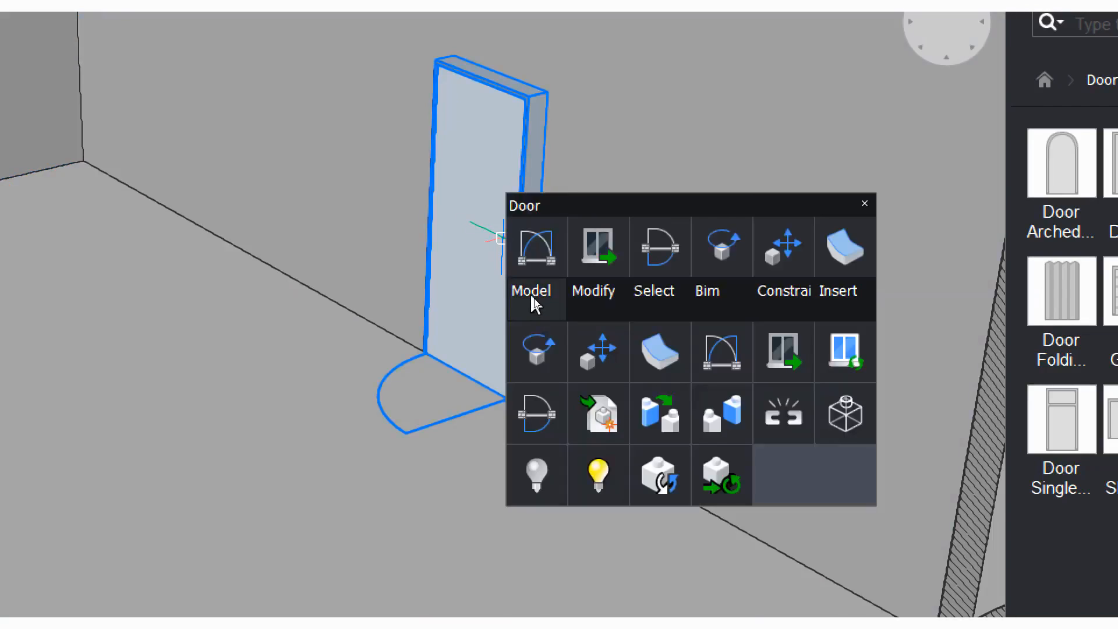
{"action": "left_click", "coordinate": [527, 428]}
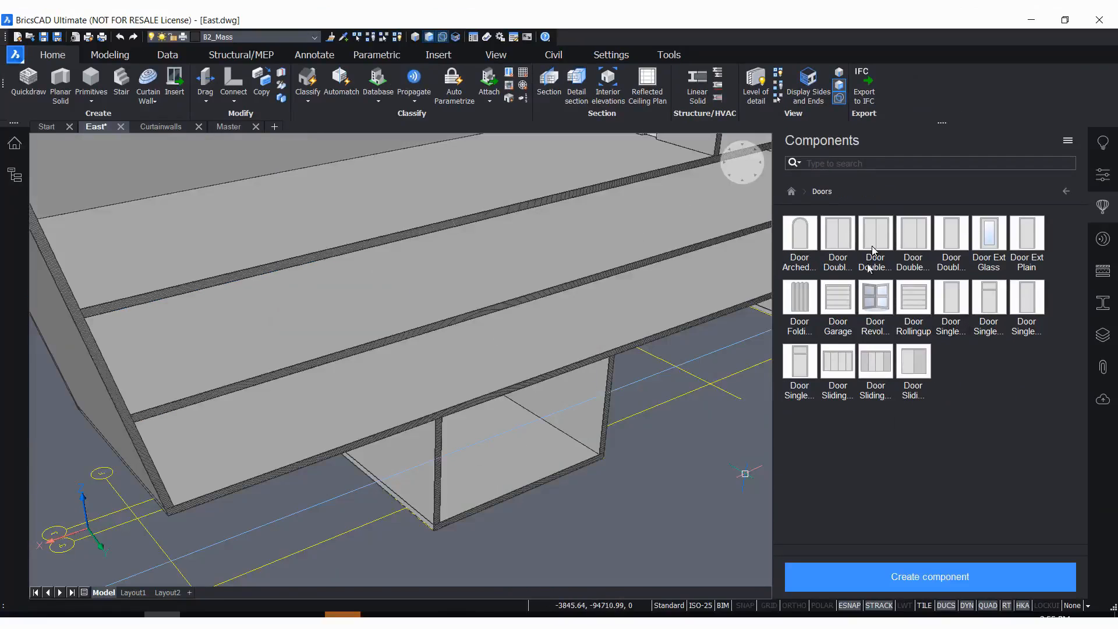
Insert the Furniture Desk component from the Furnishing Elements category onto the floor of the building's lowest room
{"action": "scroll", "coordinate": [507, 519], "scroll_direction": "down", "scroll_amount": 1}
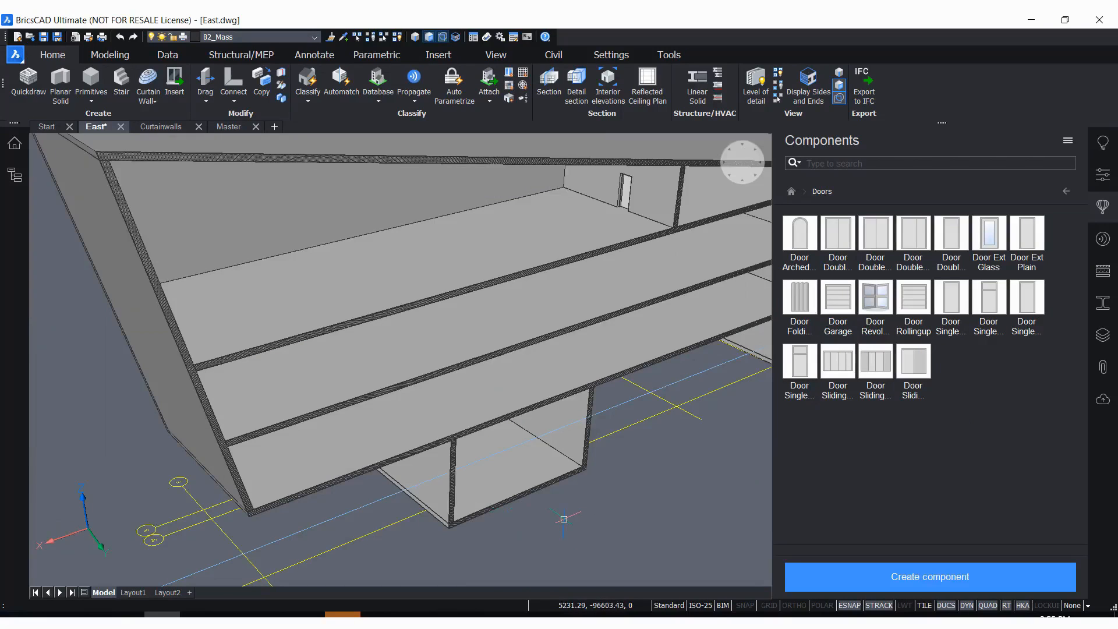
{"action": "left_click", "coordinate": [1068, 192]}
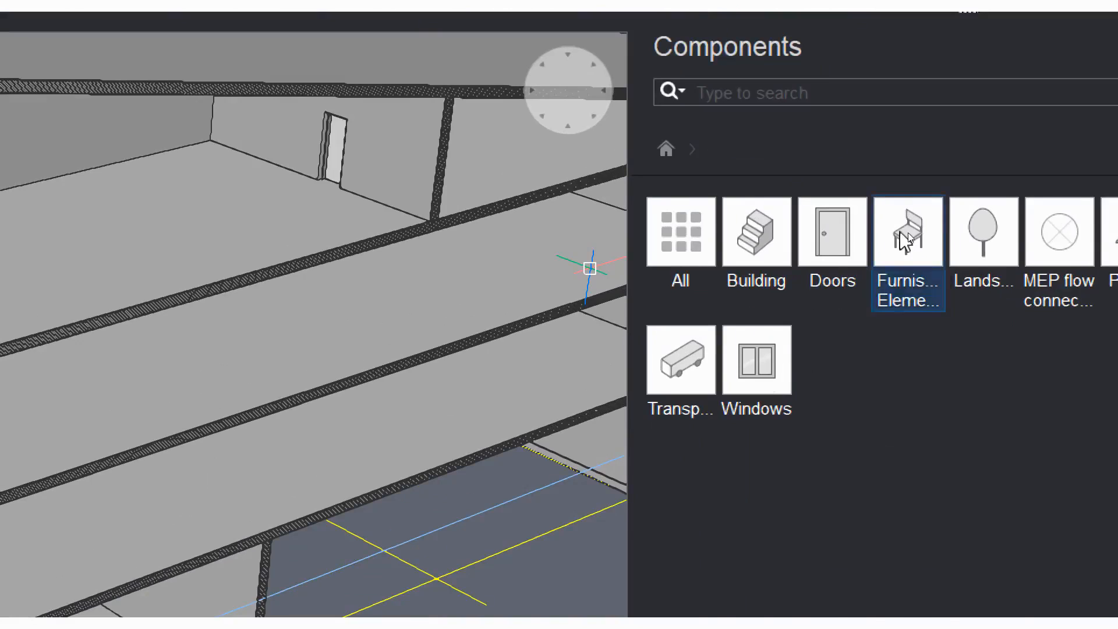
{"action": "left_click", "coordinate": [907, 232]}
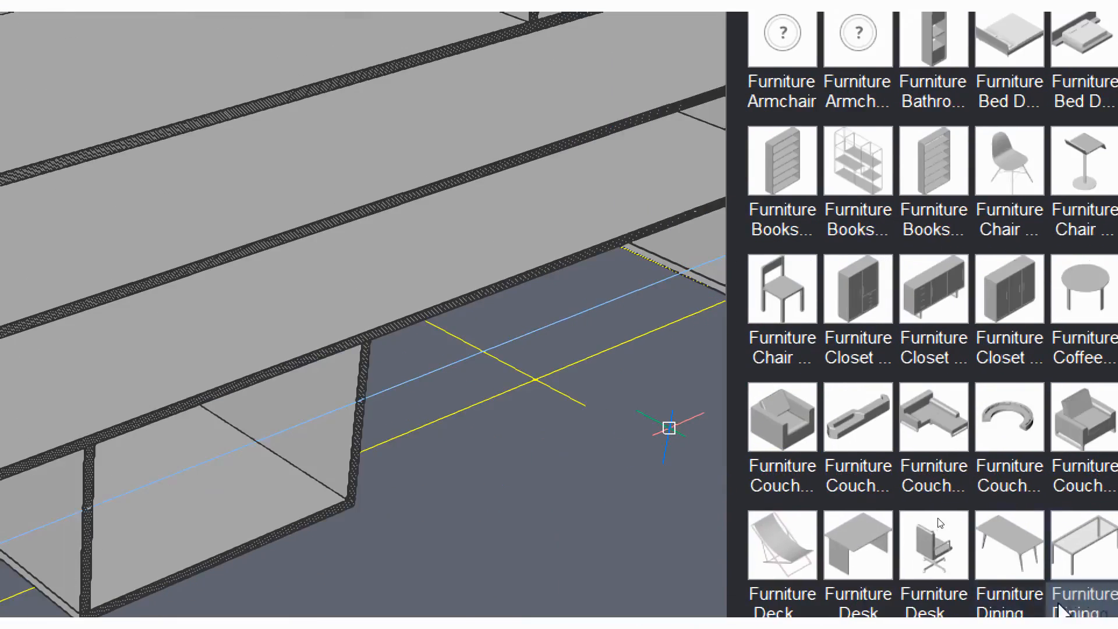
{"action": "left_click", "coordinate": [860, 550]}
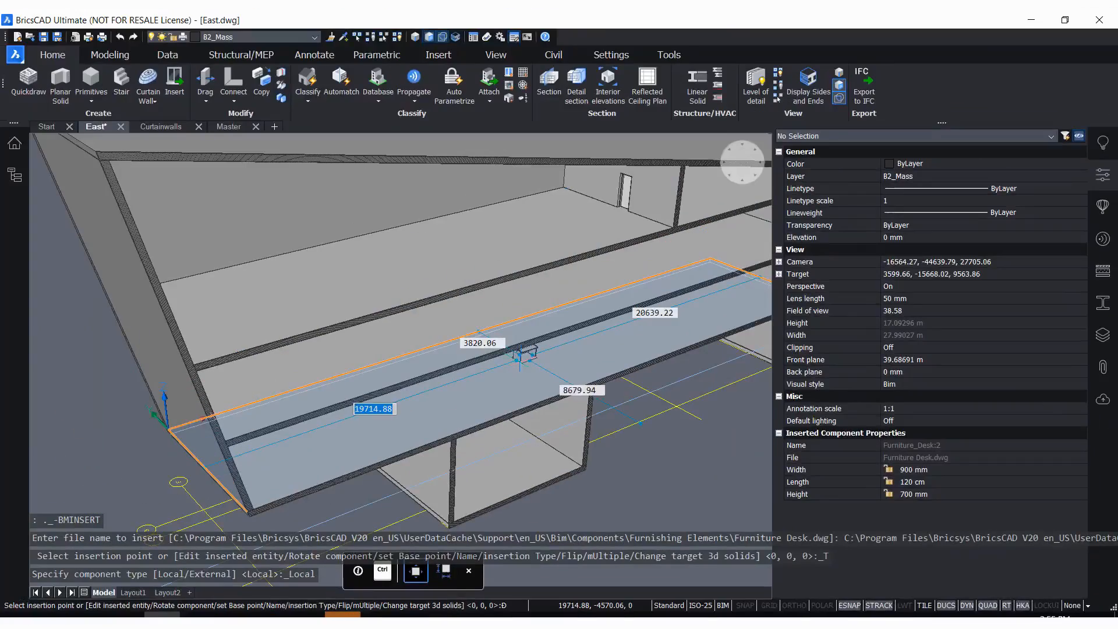
{"action": "scroll", "coordinate": [518, 477], "scroll_direction": "up", "scroll_amount": 3}
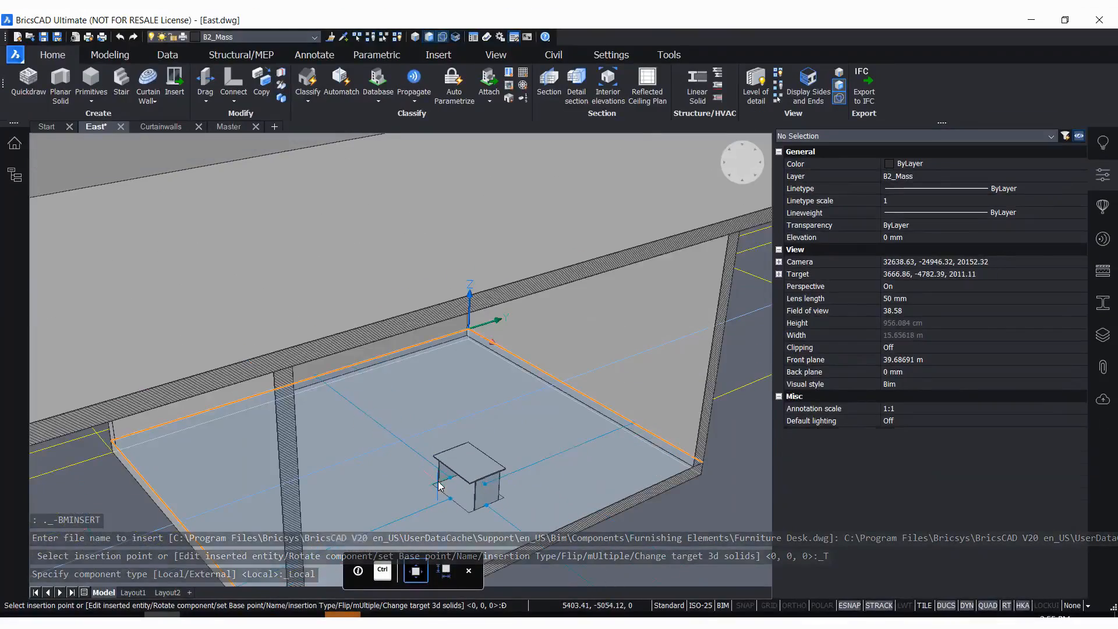
{"action": "left_click", "coordinate": [476, 483]}
{"action": "scroll", "coordinate": [473, 395], "scroll_direction": "up", "scroll_amount": 5}
{"action": "scroll", "coordinate": [616, 341], "scroll_direction": "down", "scroll_amount": 2}
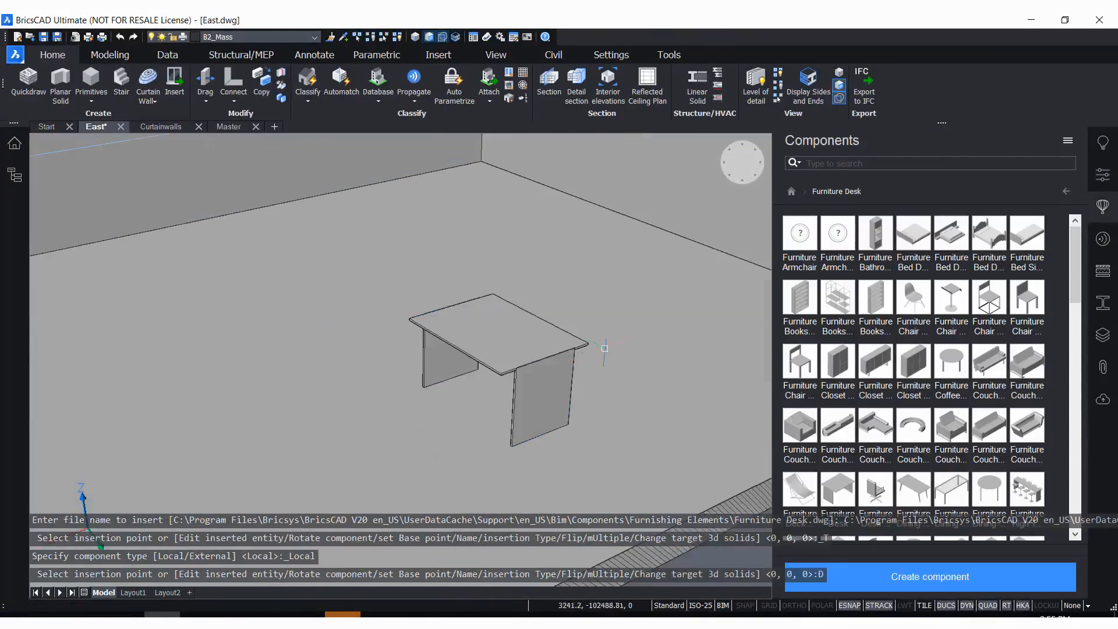
Open a copy of the inserted desk component for editing and zoom in on its parametric geometry
{"action": "scroll", "coordinate": [526, 408], "scroll_direction": "up", "scroll_amount": 3}
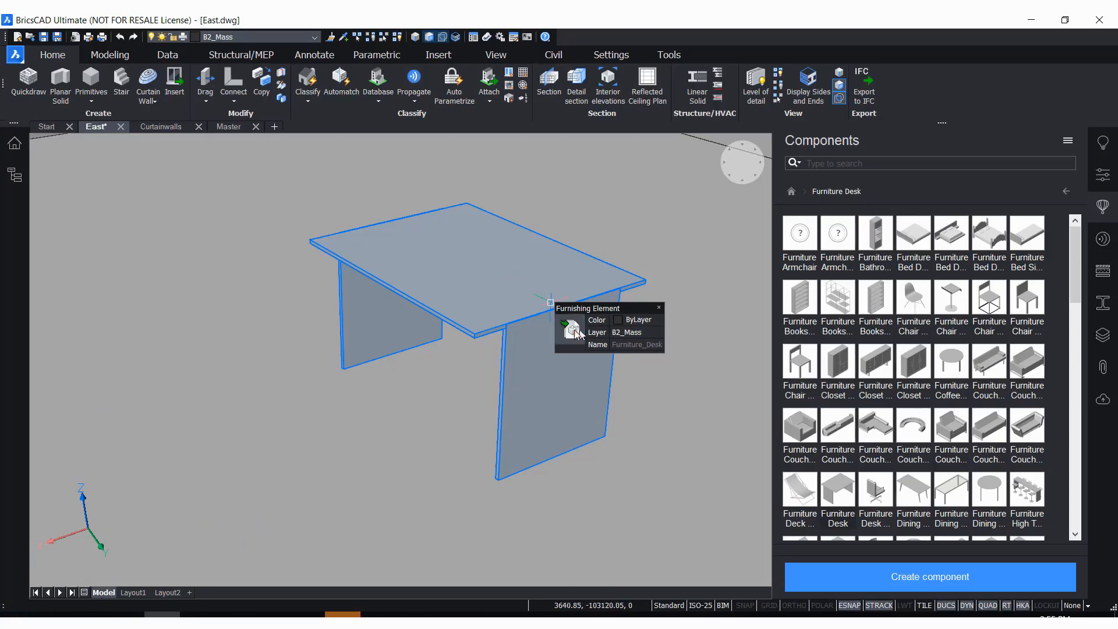
{"action": "mouse_move", "coordinate": [572, 335]}
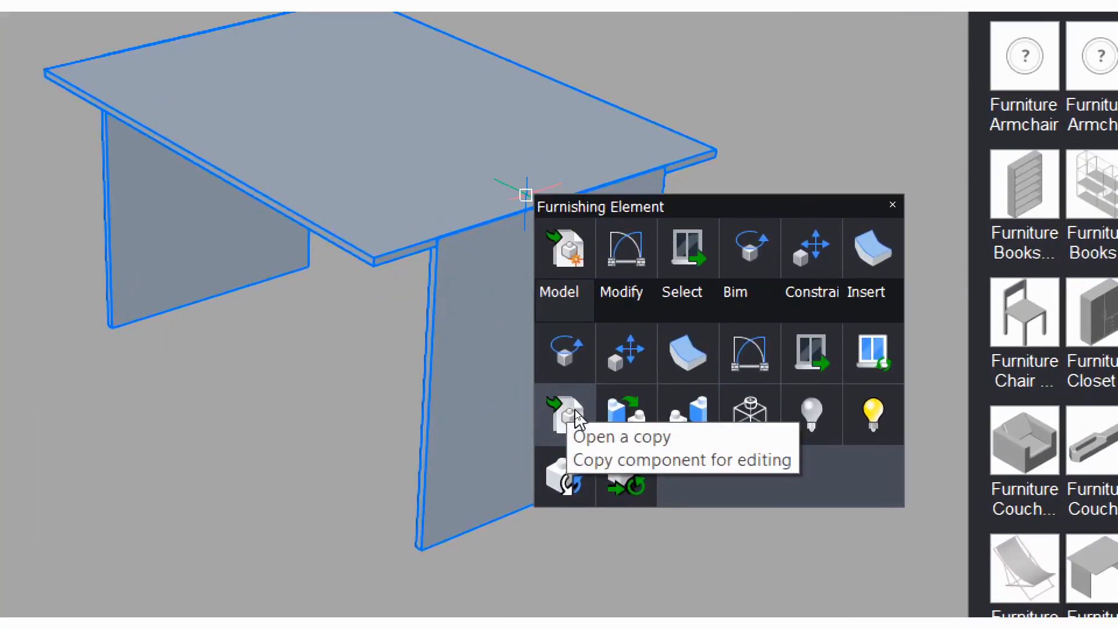
{"action": "left_click", "coordinate": [566, 415]}
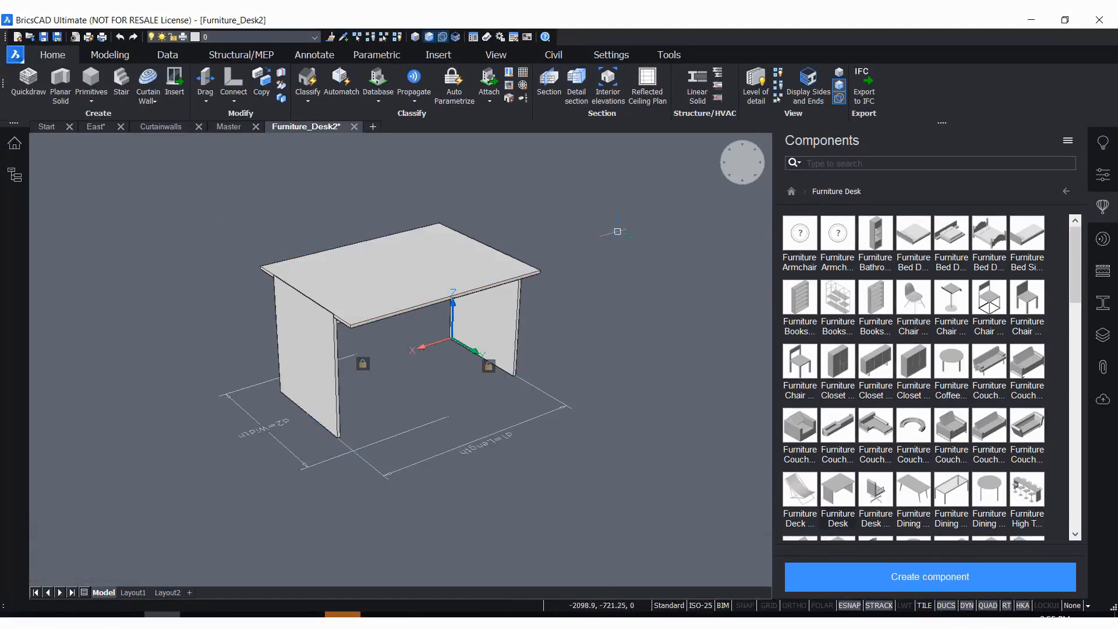
{"action": "scroll", "coordinate": [188, 332], "scroll_direction": "up", "scroll_amount": 2}
{"action": "scroll", "coordinate": [195, 329], "scroll_direction": "up", "scroll_amount": 2}
{"action": "scroll", "coordinate": [291, 286], "scroll_direction": "down", "scroll_amount": 4}
{"action": "scroll", "coordinate": [312, 274], "scroll_direction": "up", "scroll_amount": 2}
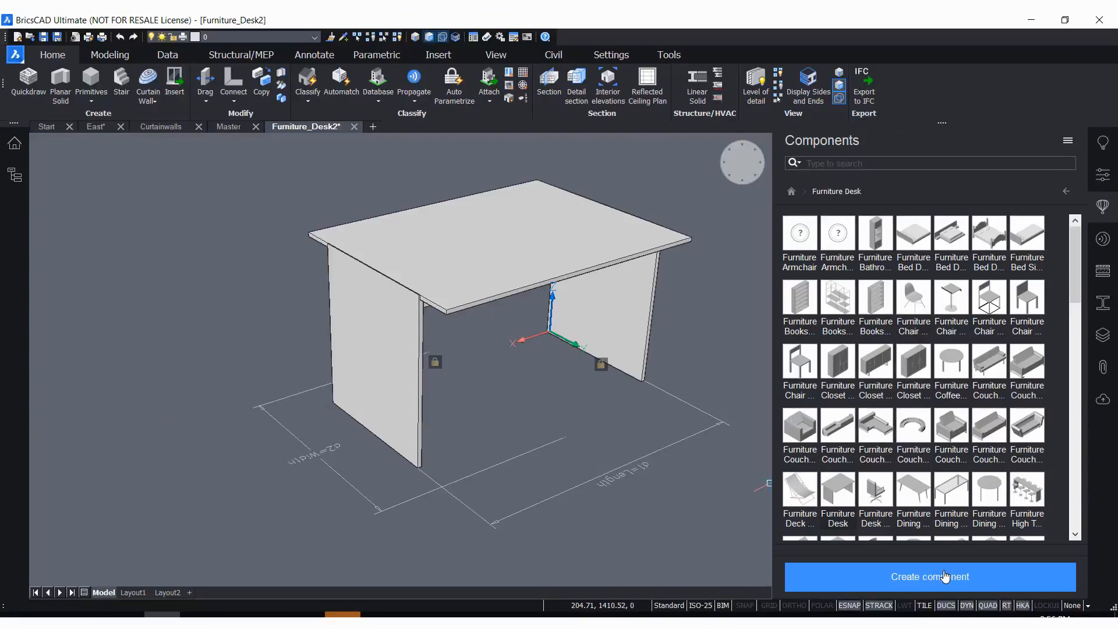
Create a component named MyDesk from the desk drawing in the current Furnishing Elements category
{"action": "left_click", "coordinate": [871, 577]}
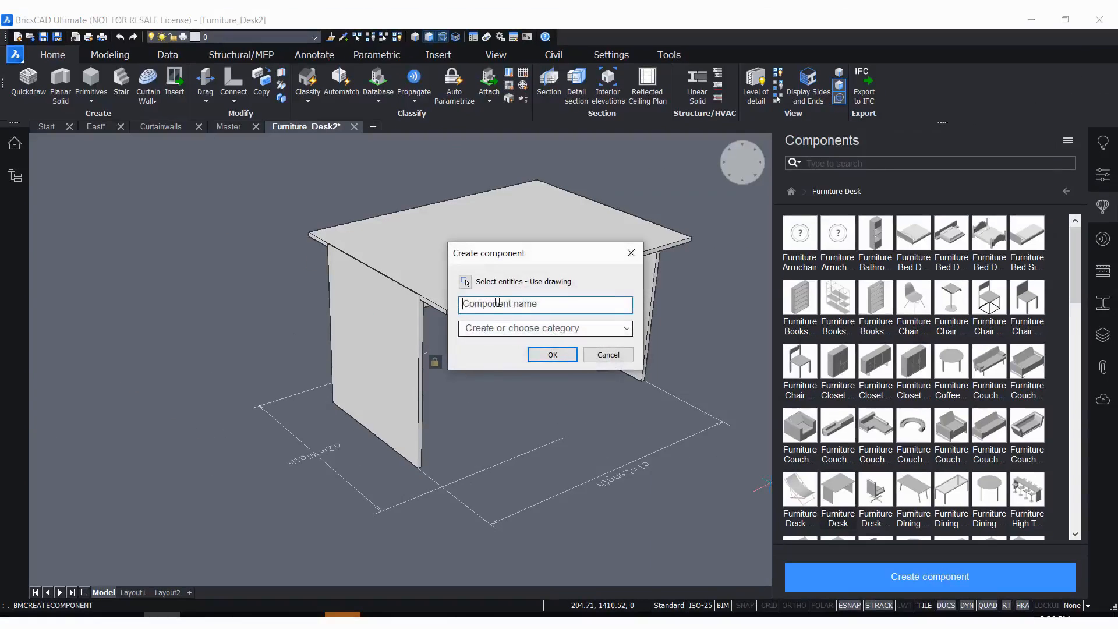
{"action": "left_click", "coordinate": [521, 305]}
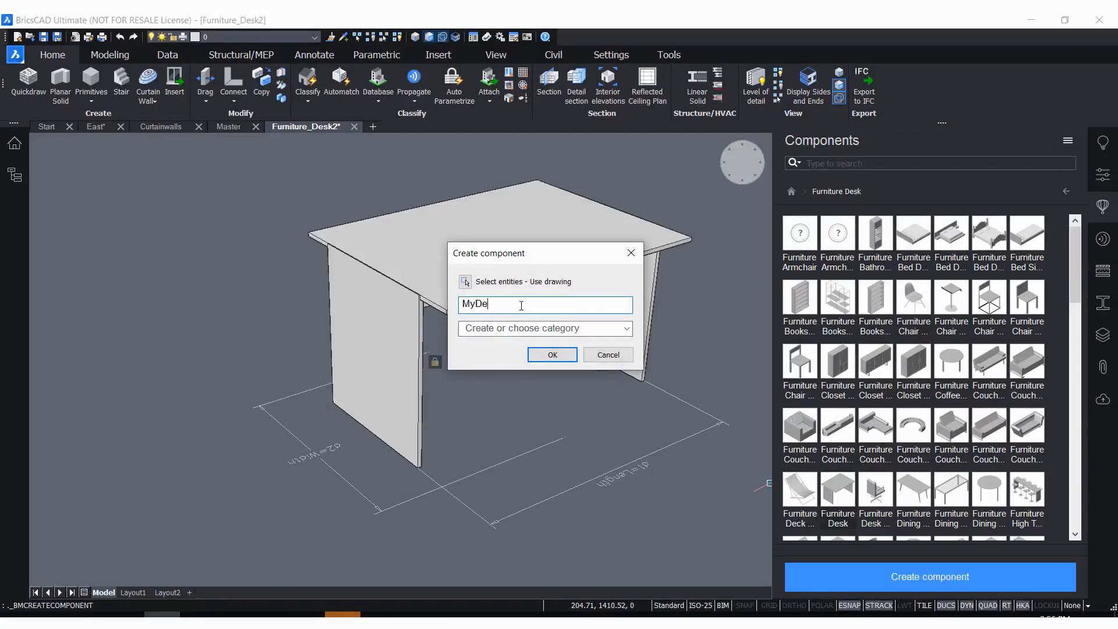
{"action": "left_click", "coordinate": [492, 328]}
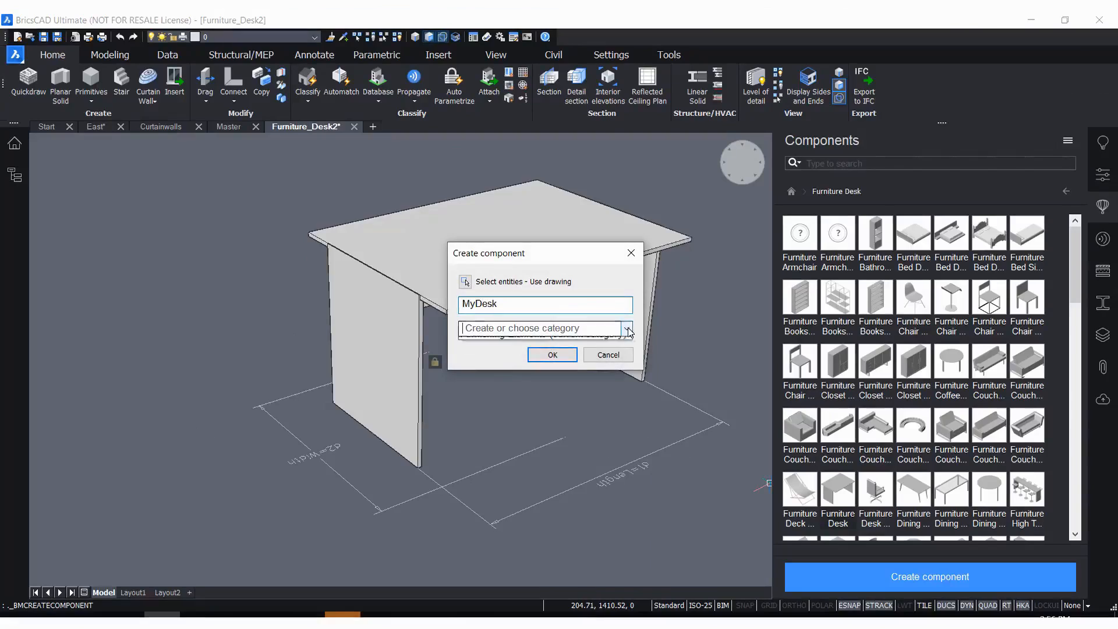
{"action": "left_click", "coordinate": [498, 344]}
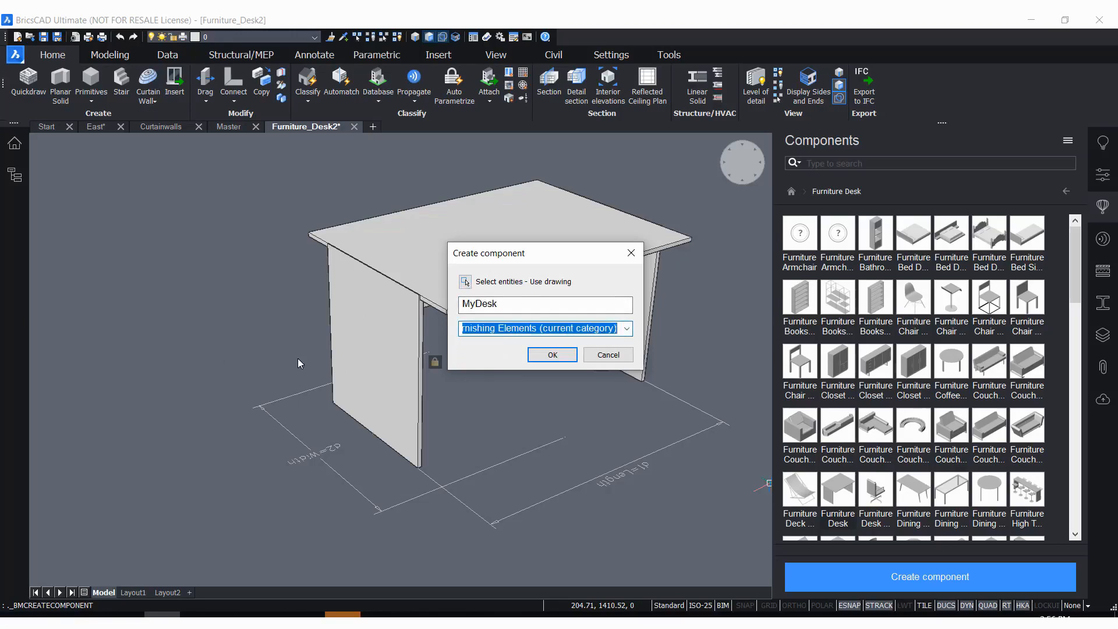
{"action": "left_click", "coordinate": [551, 356]}
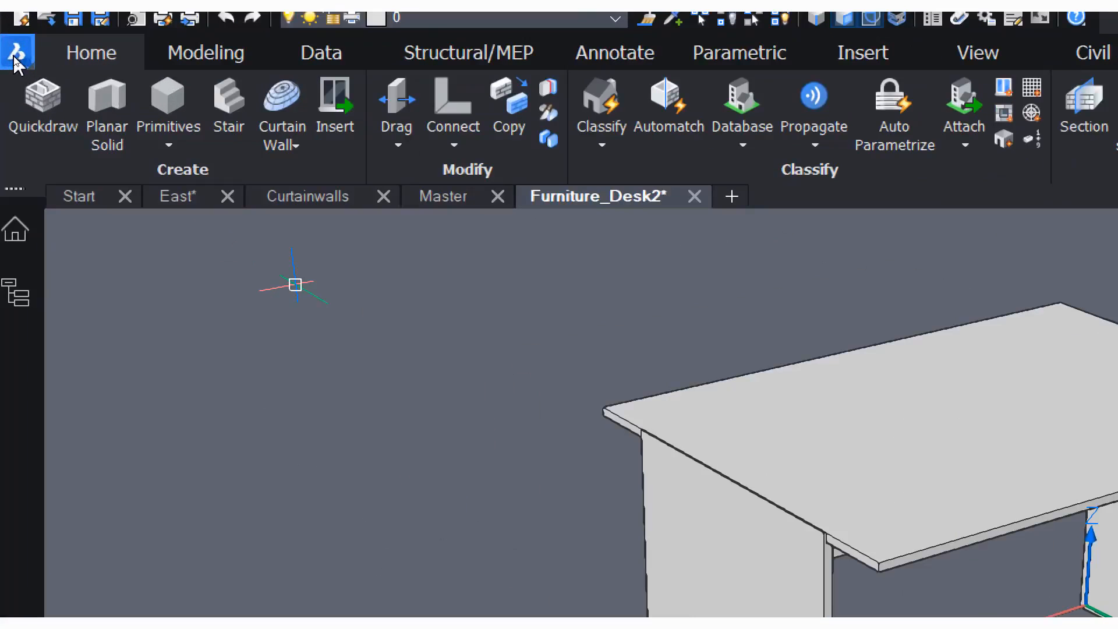
Create a new drawing with the New Wizard from the BIM-Window-metric.dwt template, without making that template the default
{"action": "left_click", "coordinate": [14, 56]}
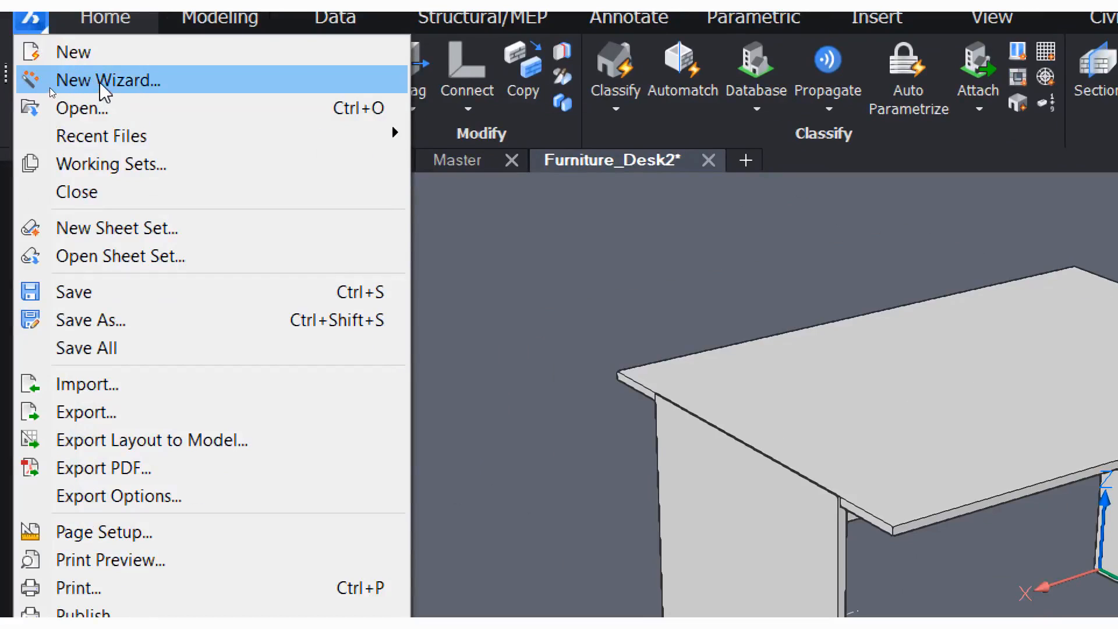
{"action": "left_click", "coordinate": [99, 82]}
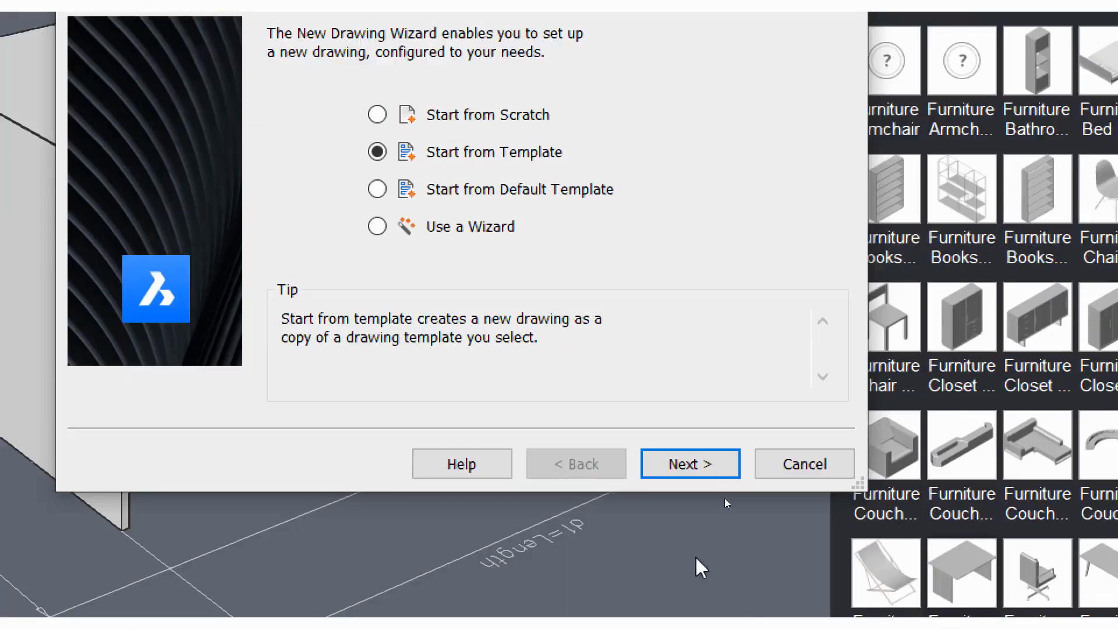
{"action": "left_click", "coordinate": [762, 577]}
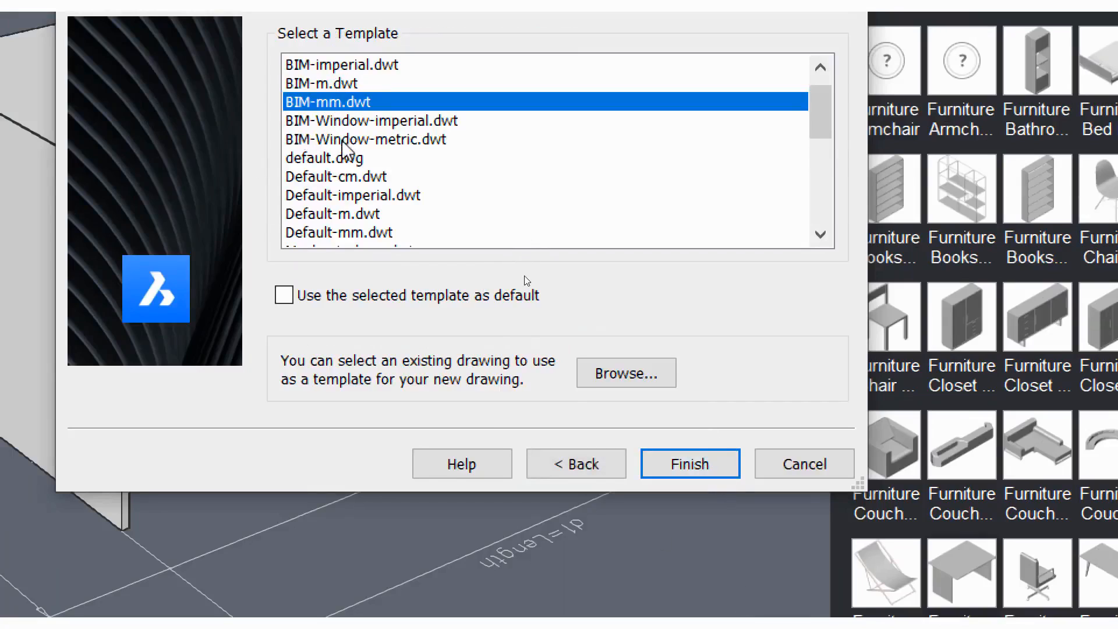
{"action": "left_click", "coordinate": [377, 142]}
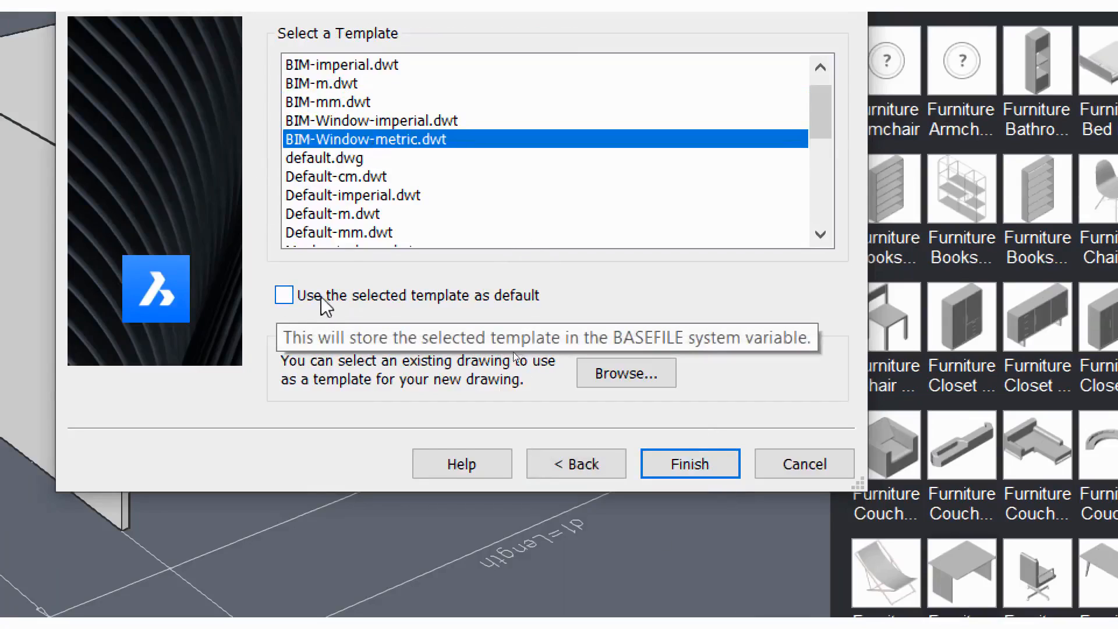
{"action": "left_click", "coordinate": [284, 295]}
{"action": "left_click", "coordinate": [285, 295]}
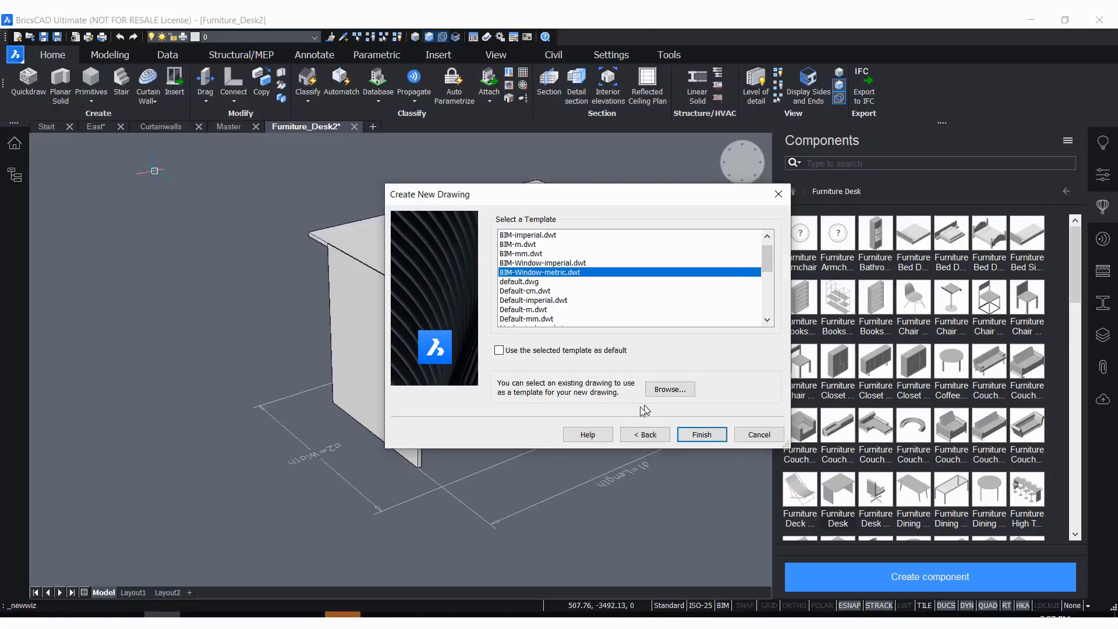
{"action": "left_click", "coordinate": [702, 435]}
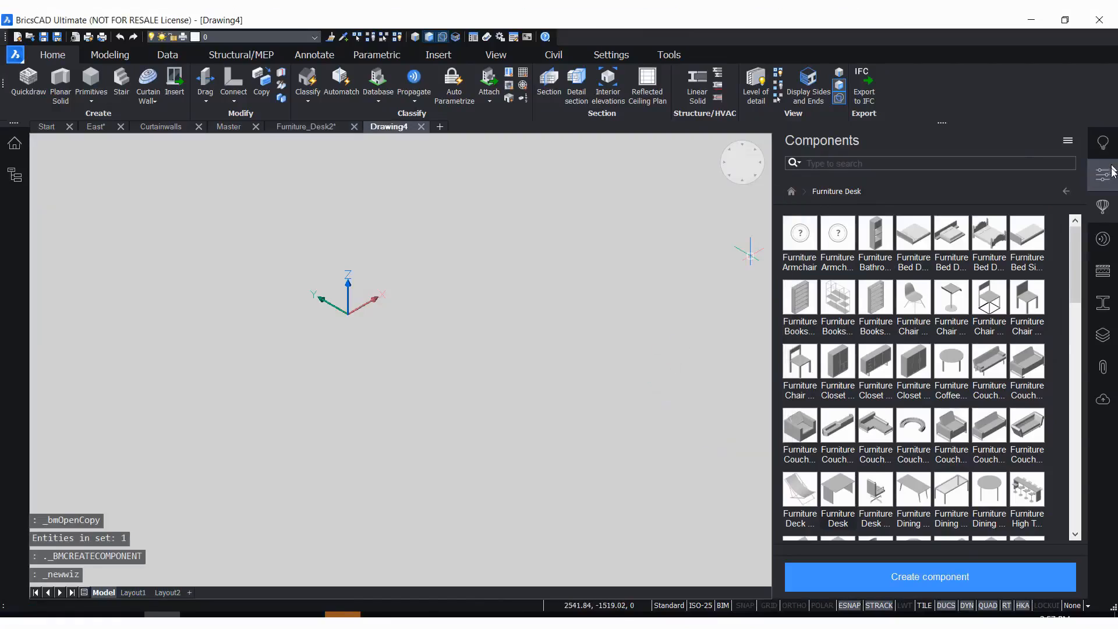
Hide the component library to enlarge the new drawing's empty model space
{"action": "left_click", "coordinate": [1103, 211]}
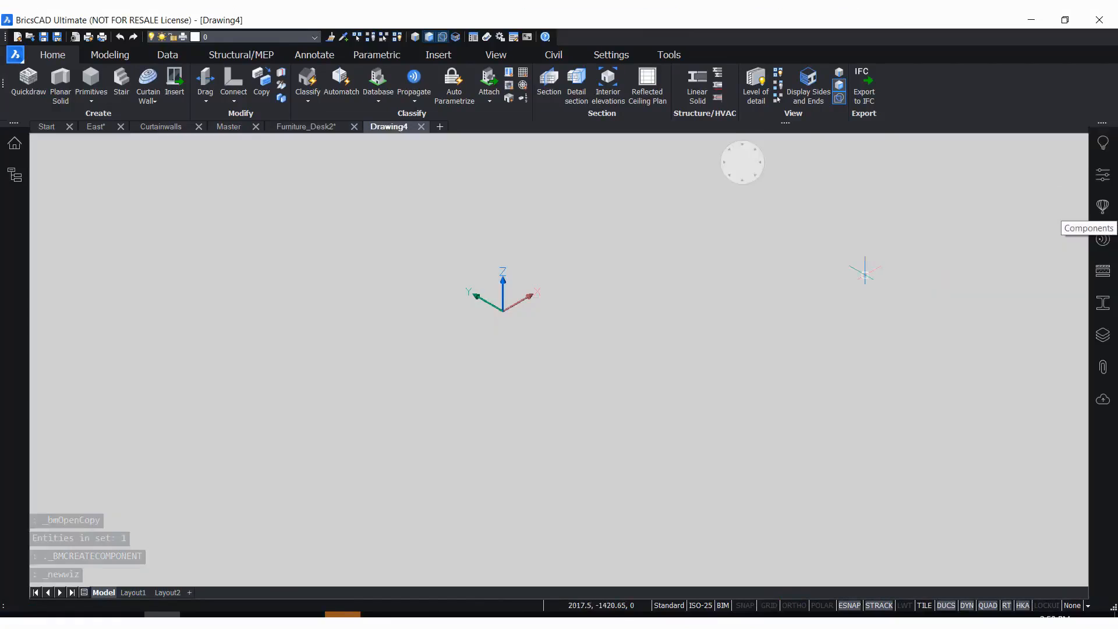
{"action": "scroll", "coordinate": [591, 234], "scroll_direction": "up", "scroll_amount": 1}
{"action": "scroll", "coordinate": [508, 292], "scroll_direction": "up", "scroll_amount": 1}
{"action": "mouse_move", "coordinate": [568, 320]}
{"action": "middle_mouse_down", "text": "shift"}
{"action": "mouse_move", "coordinate": [577, 342]}
{"action": "mouse_move", "coordinate": [562, 335]}
{"action": "middle_mouse_up", "text": "shift"}
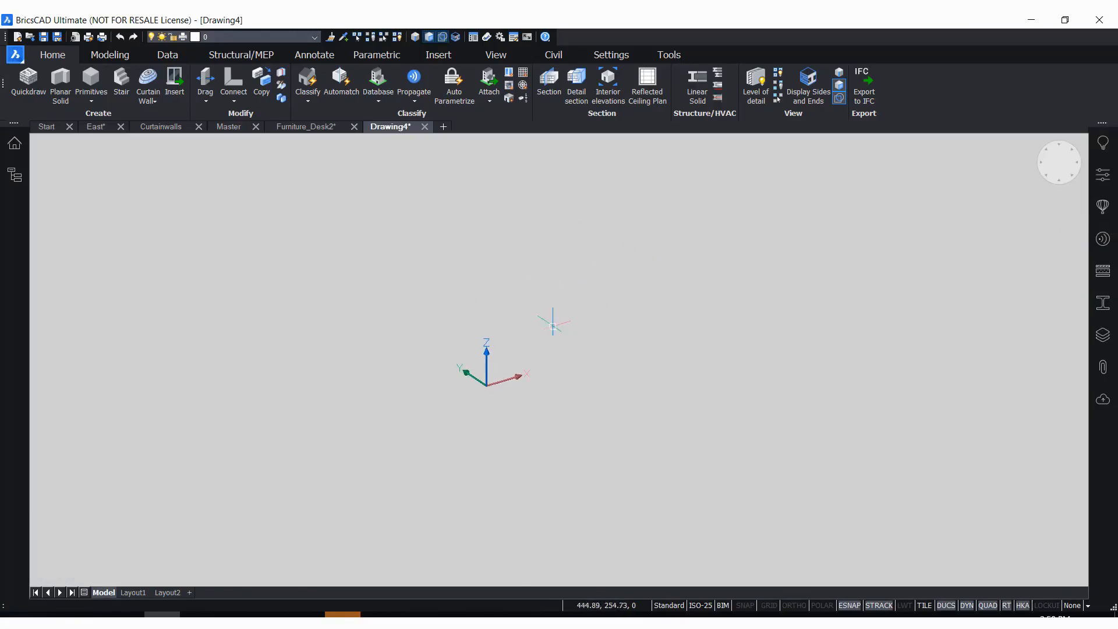
{"action": "scroll", "coordinate": [552, 364], "scroll_direction": "up", "scroll_amount": 1}
{"action": "scroll", "coordinate": [552, 363], "scroll_direction": "up", "scroll_amount": 1}
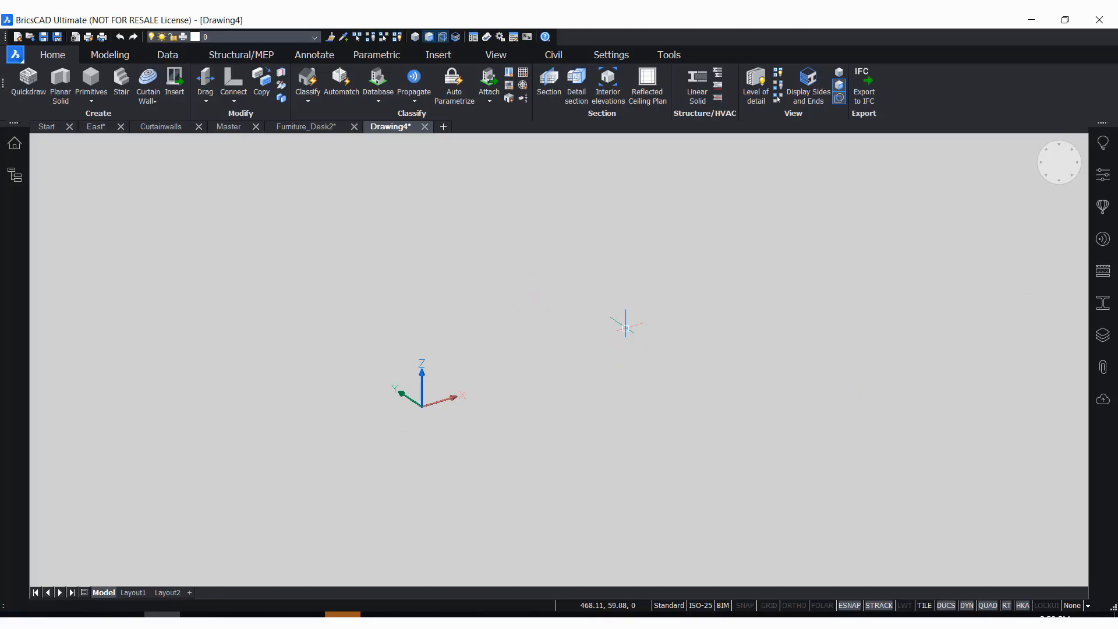
Display the new drawing's layer list and bring up the available panels to locate the Layers entry
{"action": "left_click", "coordinate": [1098, 339]}
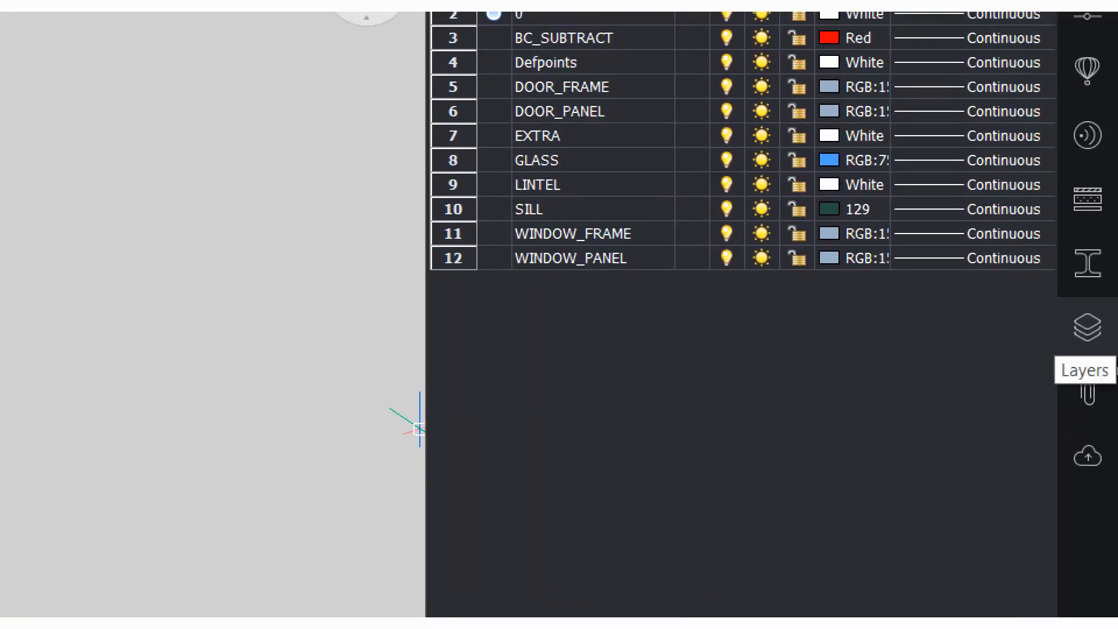
{"action": "right_click", "coordinate": [1106, 443]}
{"action": "mouse_move", "coordinate": [1084, 550]}
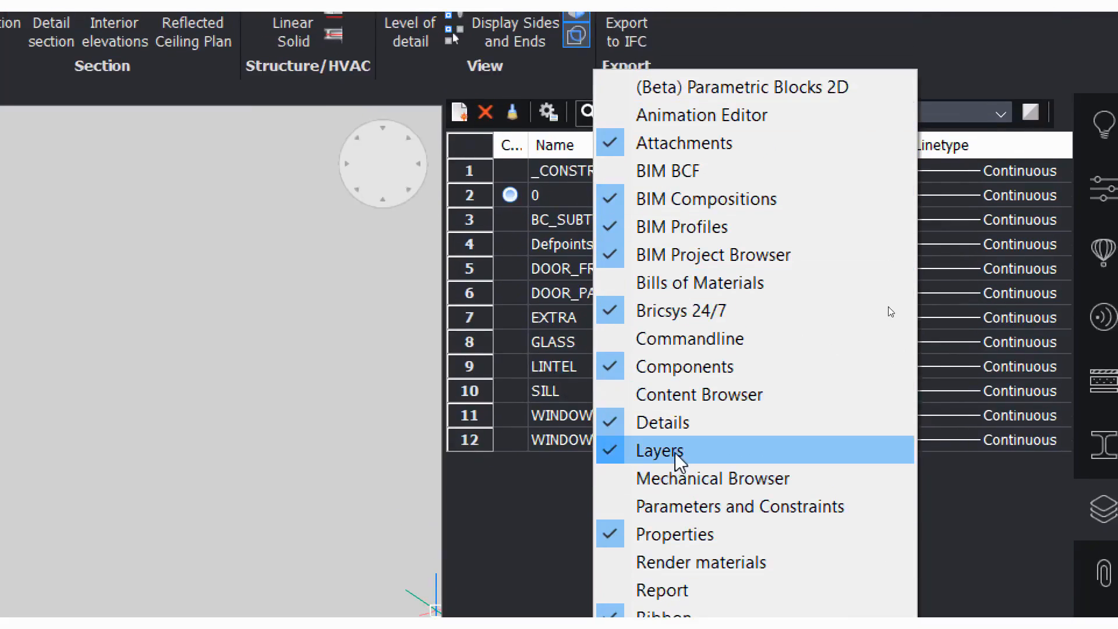
Examine the GLASS, SILL, WINDOW_FRAME and WINDOW_PANEL layers in the layer list, and hide the list
{"action": "left_click", "coordinate": [487, 502]}
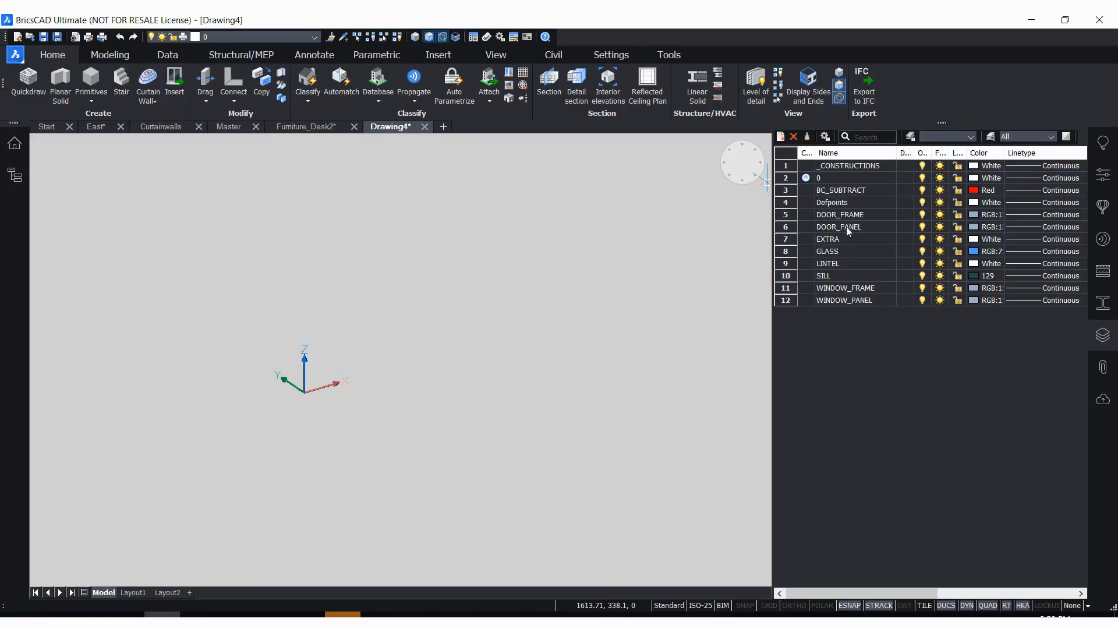
{"action": "double_click", "coordinate": [835, 251]}
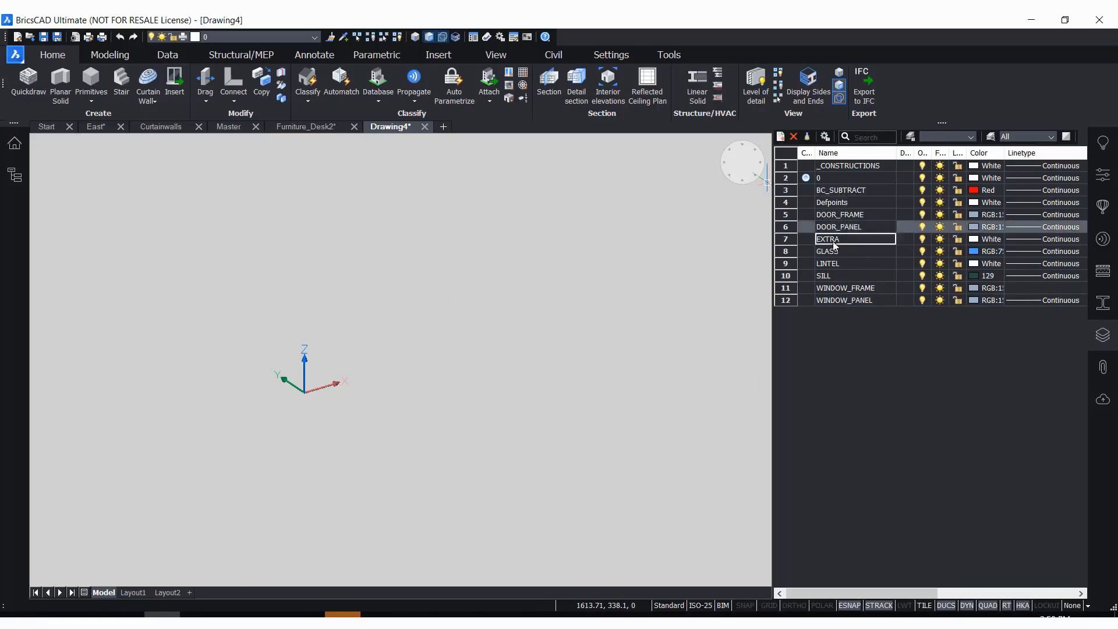
{"action": "left_click", "coordinate": [849, 279]}
{"action": "left_click", "coordinate": [854, 288]}
{"action": "left_click", "coordinate": [858, 300]}
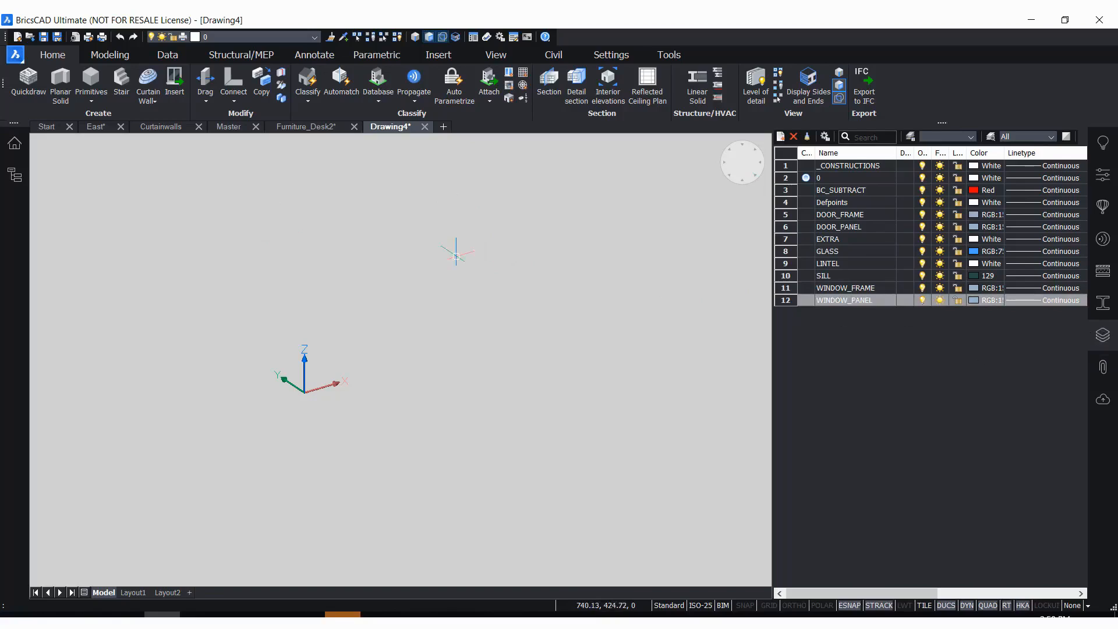
{"action": "left_click", "coordinate": [1104, 336]}
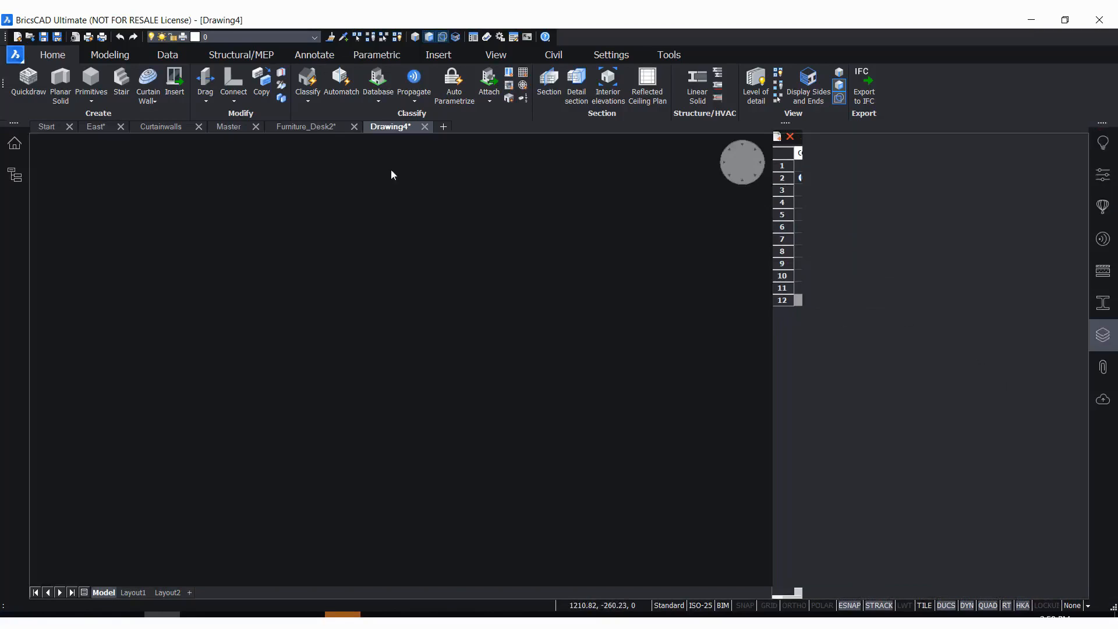
Make BC_SUBTRACT the current layer
{"action": "left_click", "coordinate": [253, 38]}
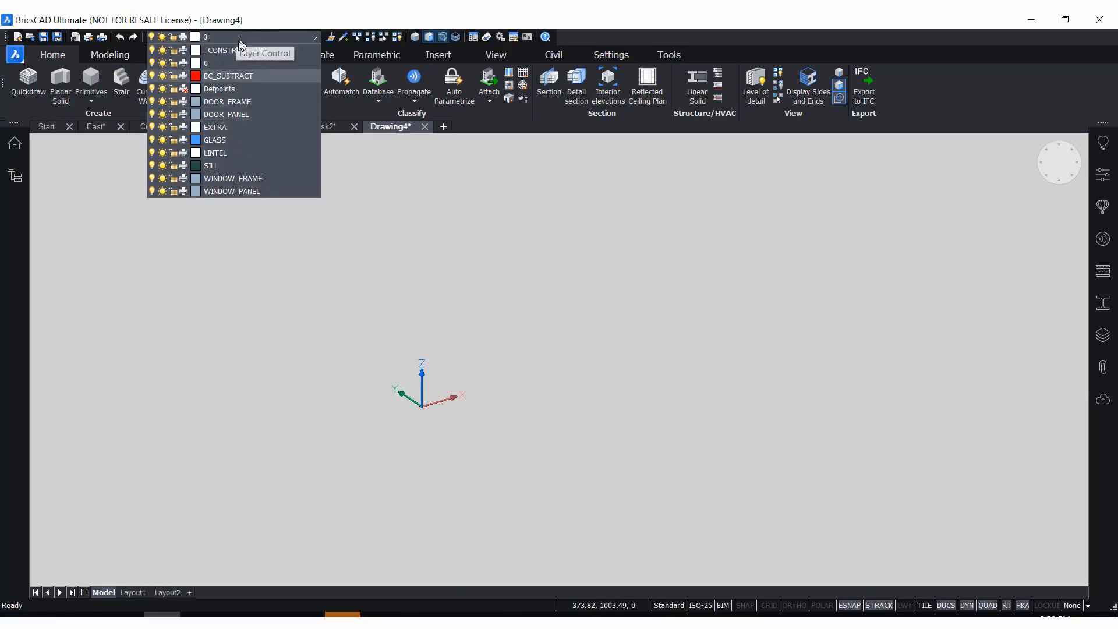
{"action": "left_click", "coordinate": [275, 25]}
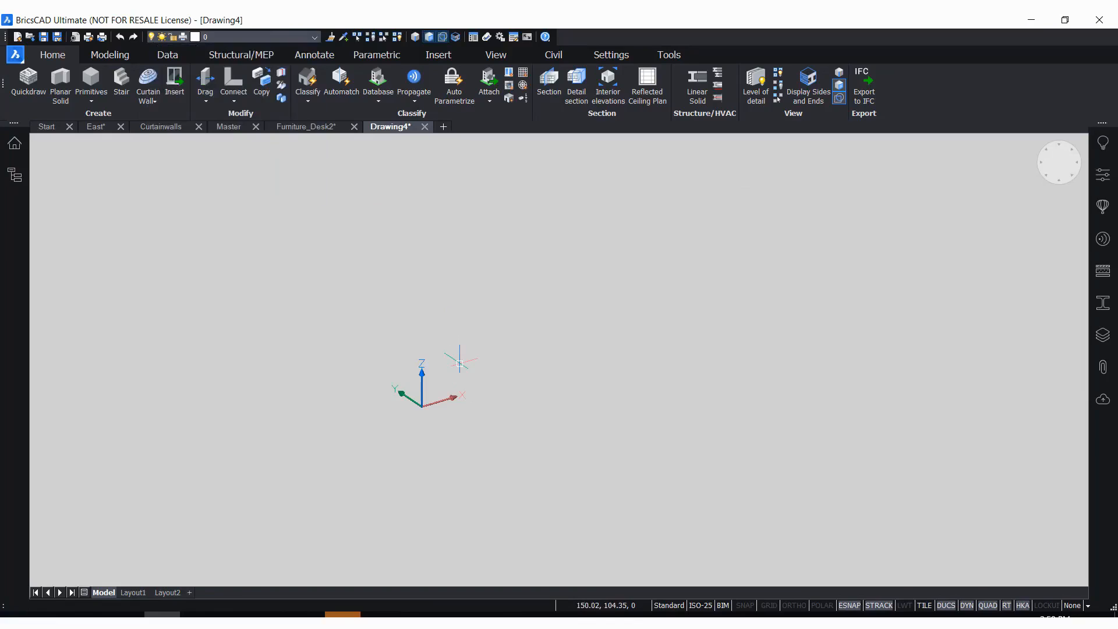
{"action": "left_click", "coordinate": [237, 37]}
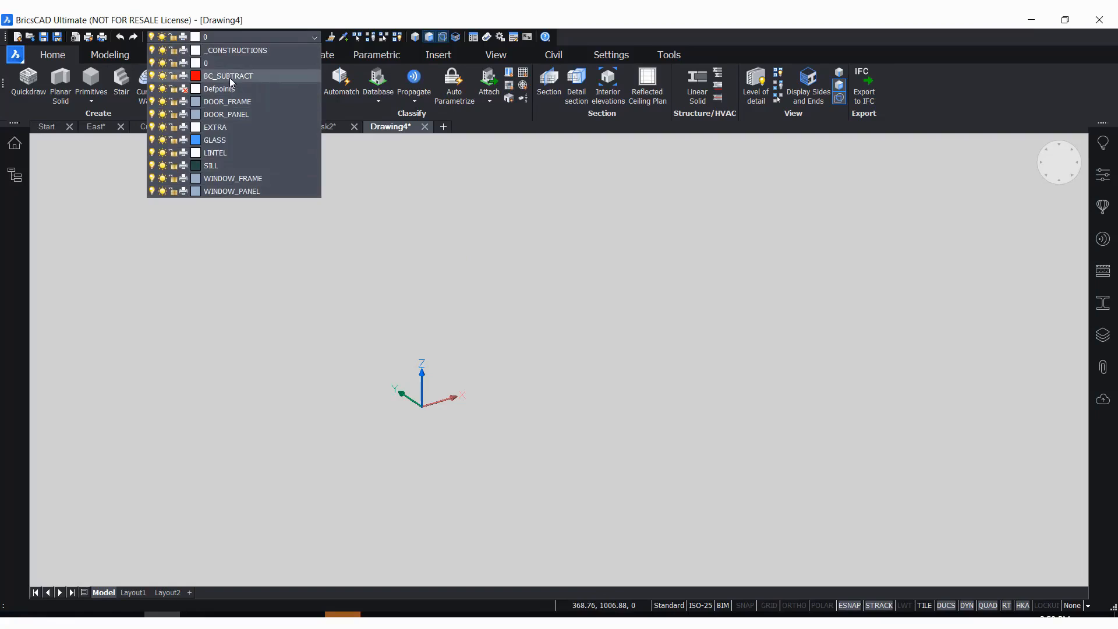
{"action": "left_click", "coordinate": [230, 79]}
{"action": "left_click", "coordinate": [245, 40]}
{"action": "left_click", "coordinate": [224, 76]}
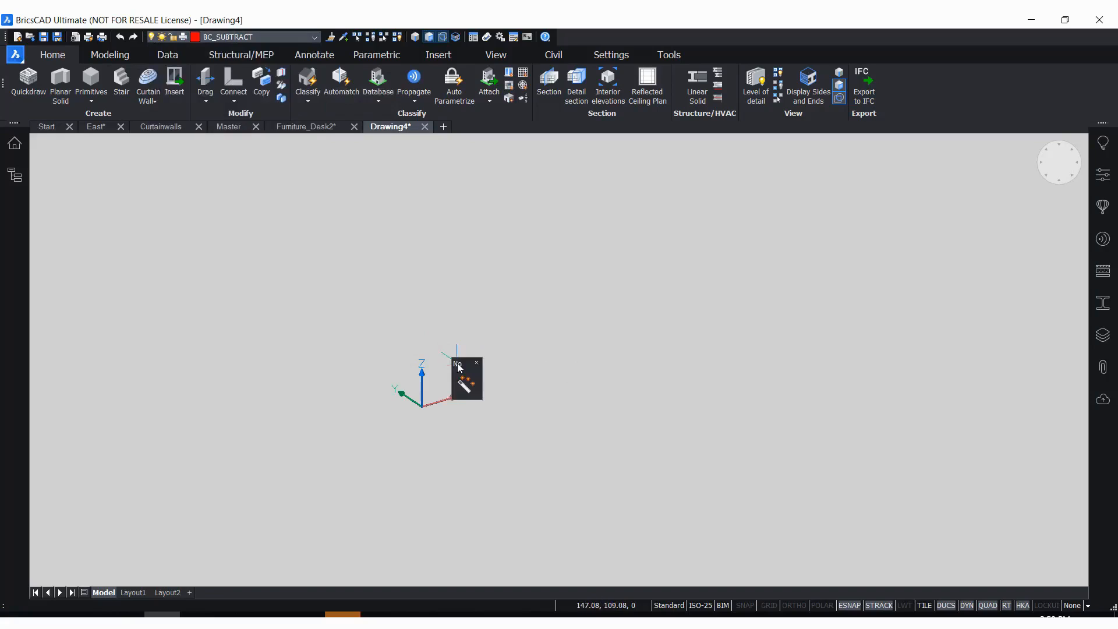
Draw a box's base from the origin, 700 mm along X and 1500 mm along Y
{"action": "mouse_move", "coordinate": [466, 382]}
{"action": "mouse_move", "coordinate": [469, 409]}
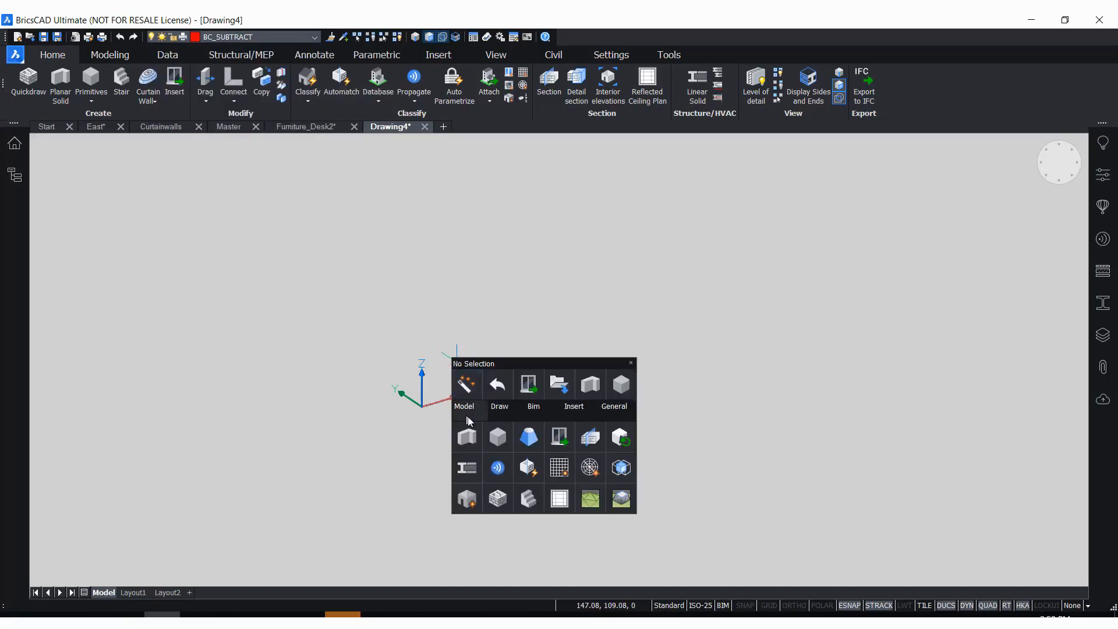
{"action": "left_click", "coordinate": [498, 438]}
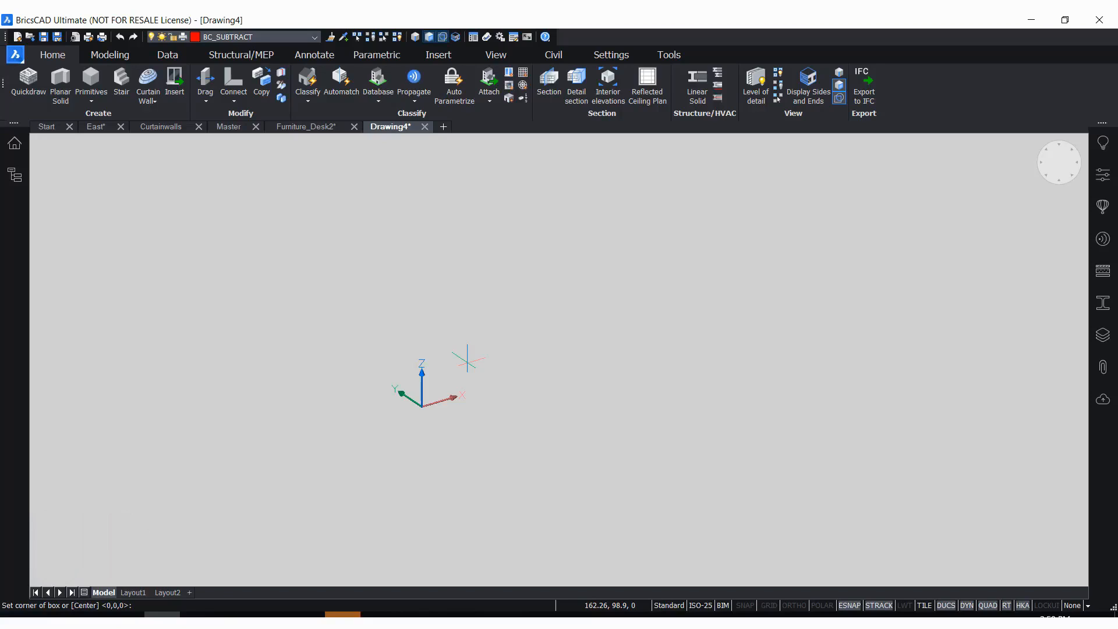
{"action": "key", "text": "Return"}
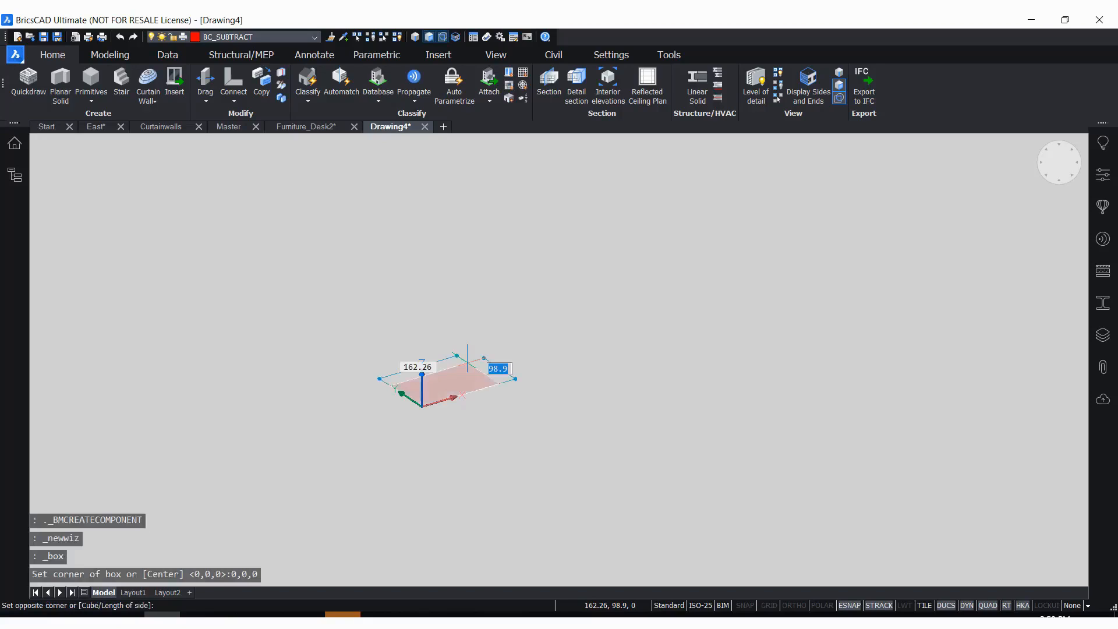
{"action": "scroll", "coordinate": [457, 355], "scroll_direction": "up", "scroll_amount": 2}
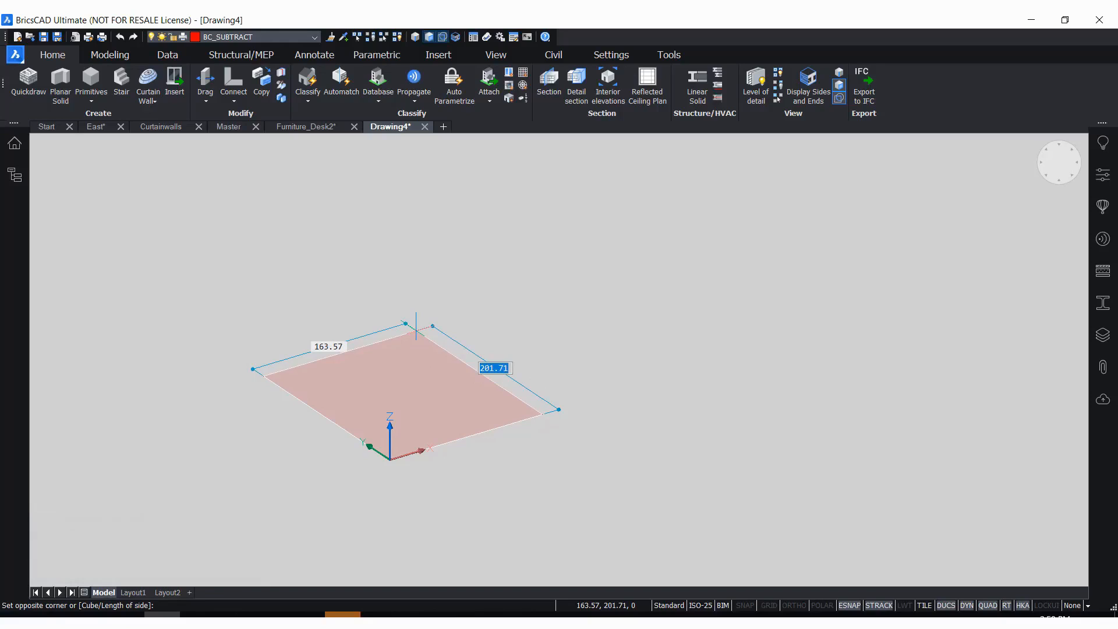
{"action": "type", "text": "1500"}
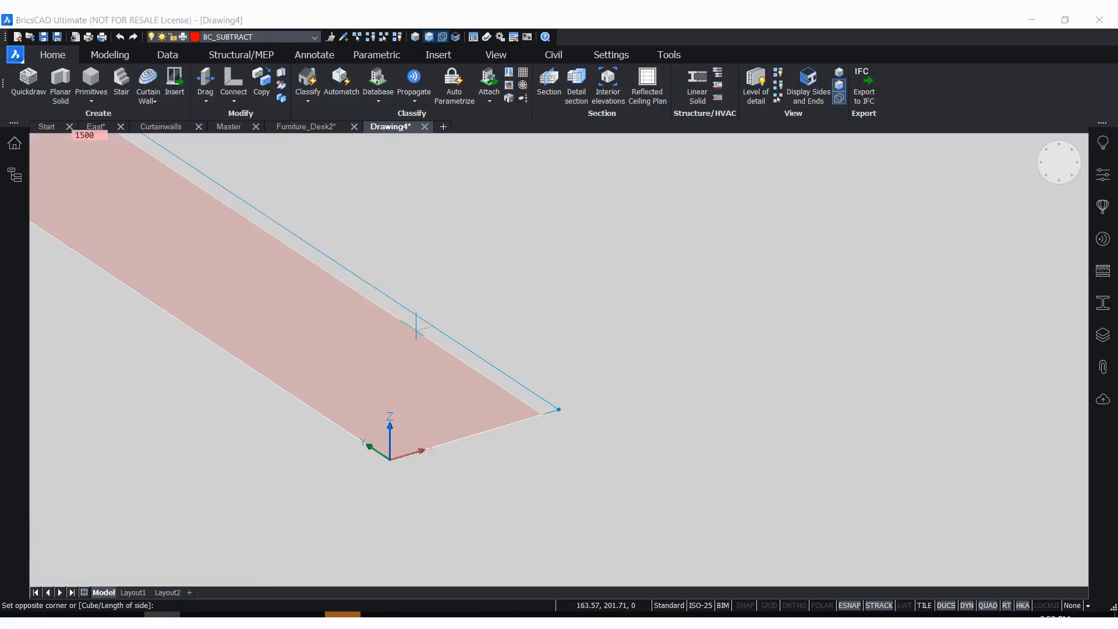
{"action": "key", "text": "Tab"}
{"action": "scroll", "coordinate": [544, 379], "scroll_direction": "down", "scroll_amount": 2}
{"action": "scroll", "coordinate": [492, 355], "scroll_direction": "down", "scroll_amount": 2}
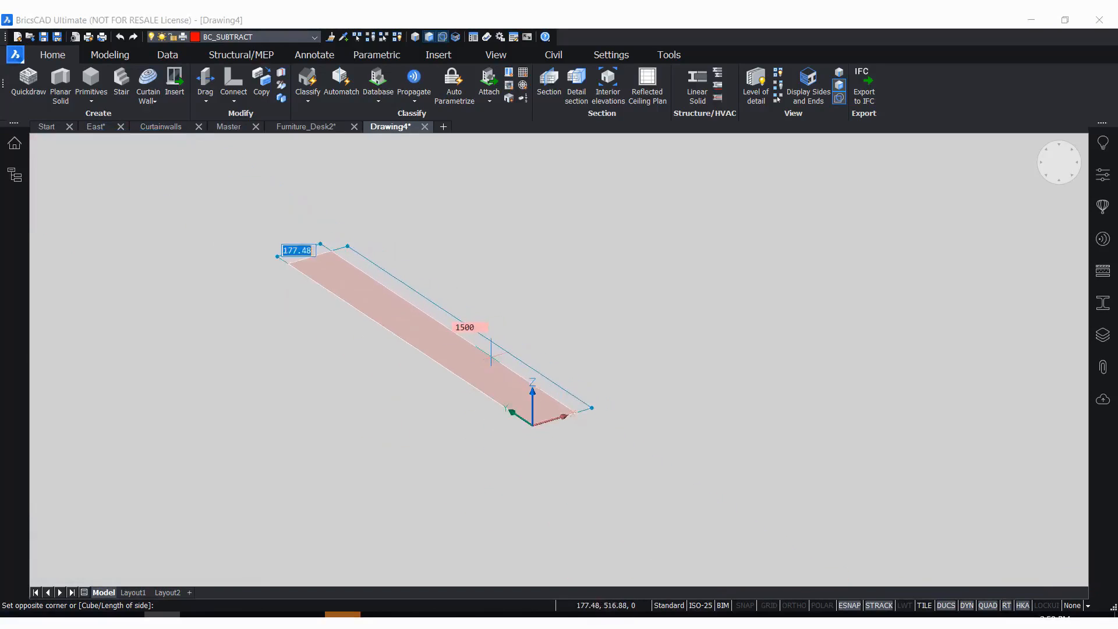
{"action": "type", "text": "70"}
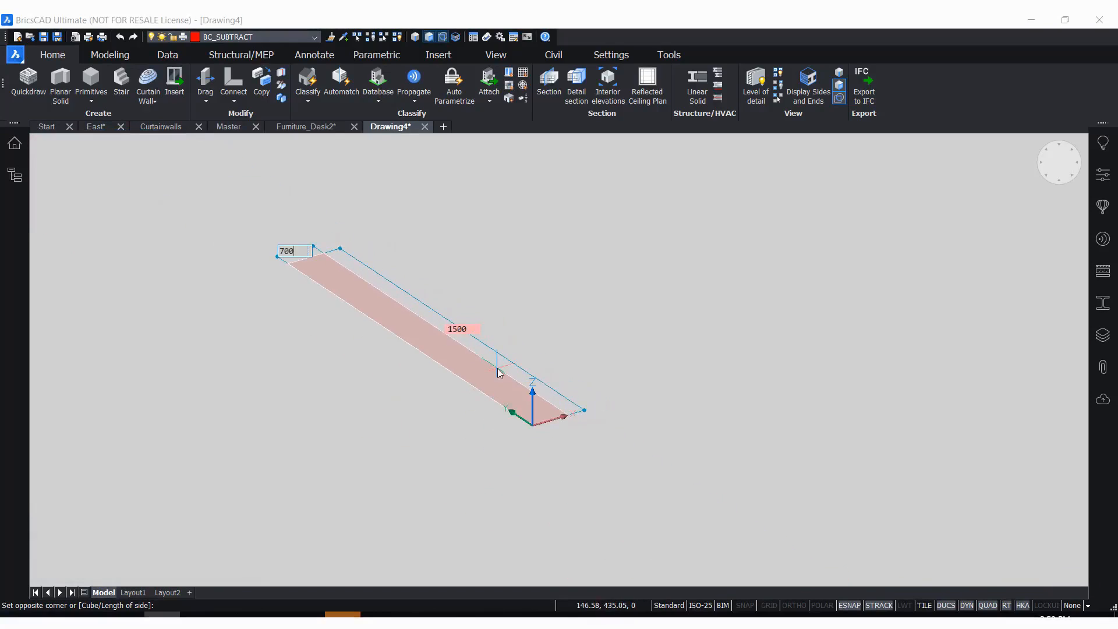
{"action": "type", "text": "0"}
{"action": "key", "text": "Return"}
Finish the box with a height of 600 mm extending downward from its base
{"action": "scroll", "coordinate": [524, 262], "scroll_direction": "down", "scroll_amount": 2}
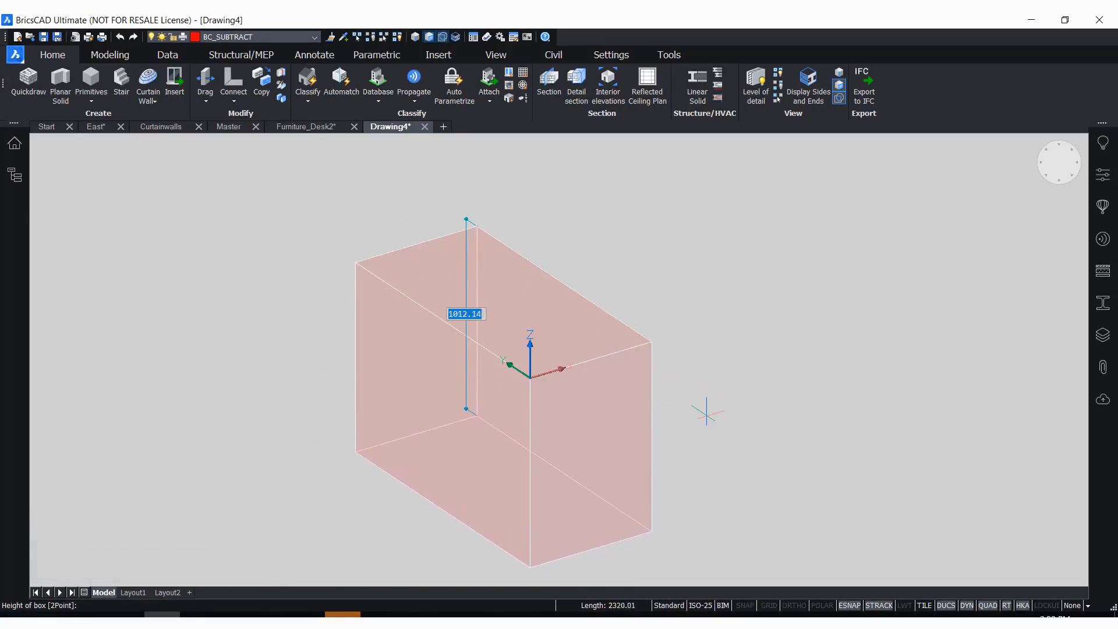
{"action": "type", "text": "600"}
{"action": "key", "text": "Return"}
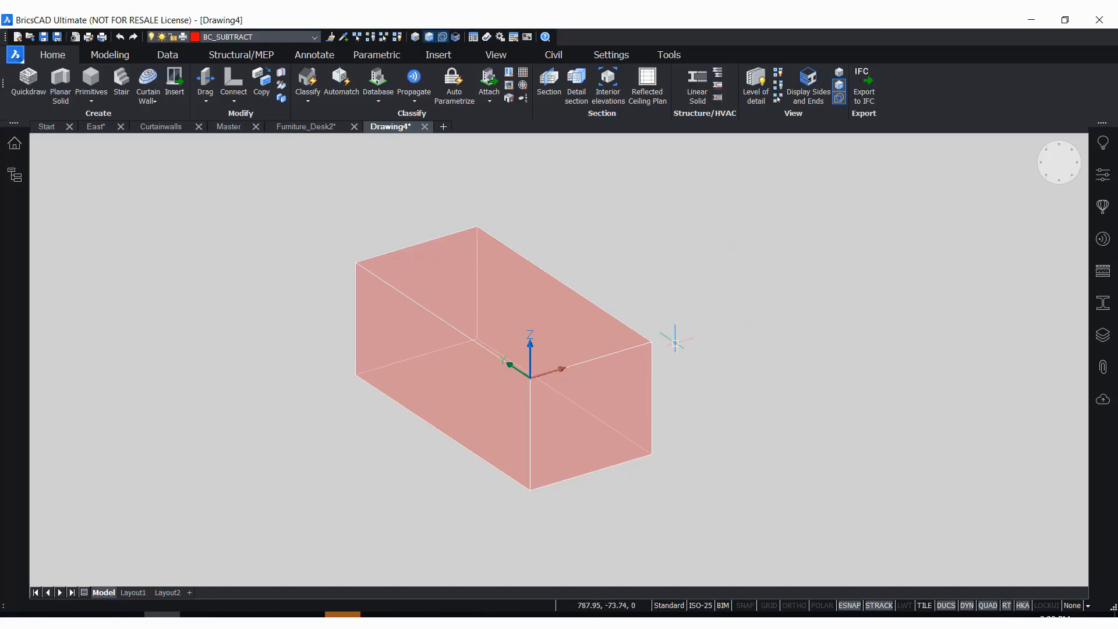
{"action": "scroll", "coordinate": [624, 256], "scroll_direction": "up", "scroll_amount": 2}
{"action": "scroll", "coordinate": [768, 257], "scroll_direction": "down", "scroll_amount": 2}
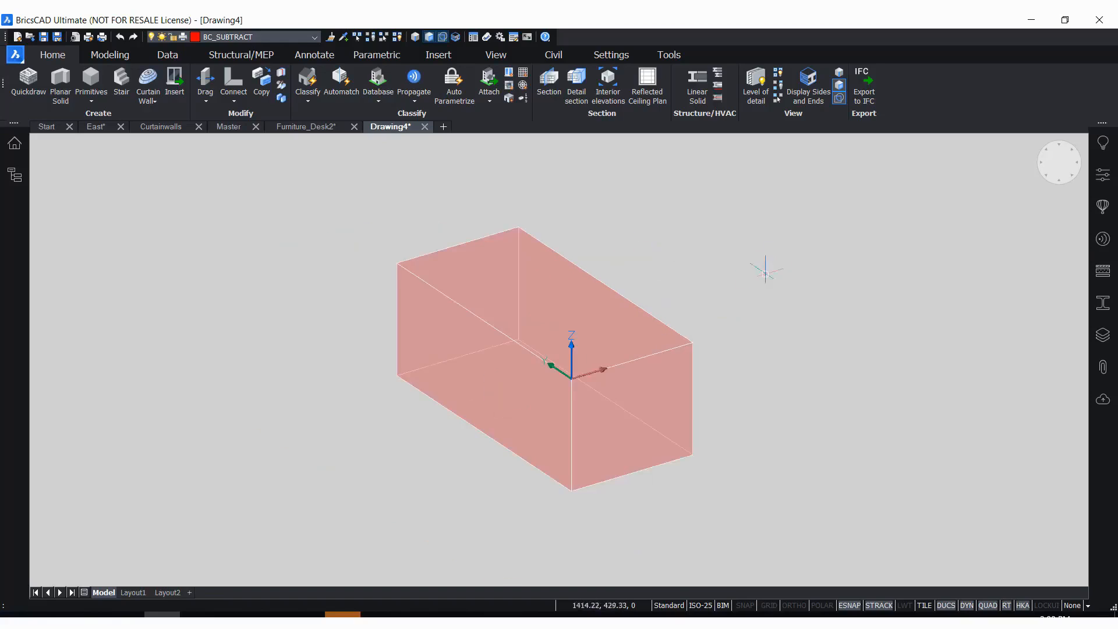
{"action": "scroll", "coordinate": [388, 204], "scroll_direction": "up", "scroll_amount": 2}
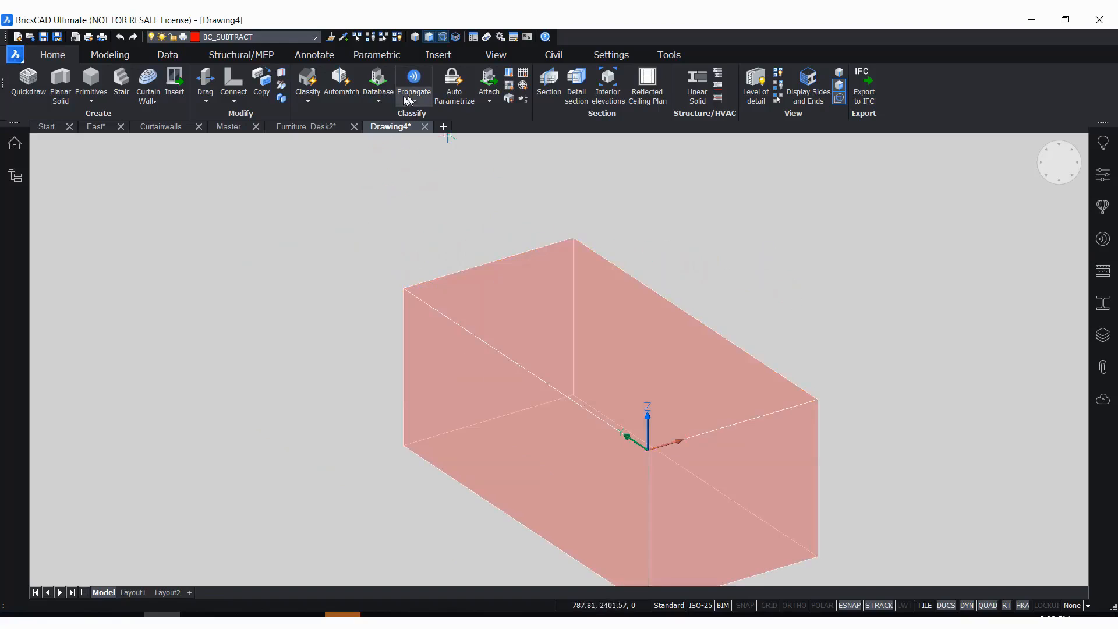
Make WINDOW_FRAME the current layer for the frame geometry
{"action": "left_click", "coordinate": [281, 37]}
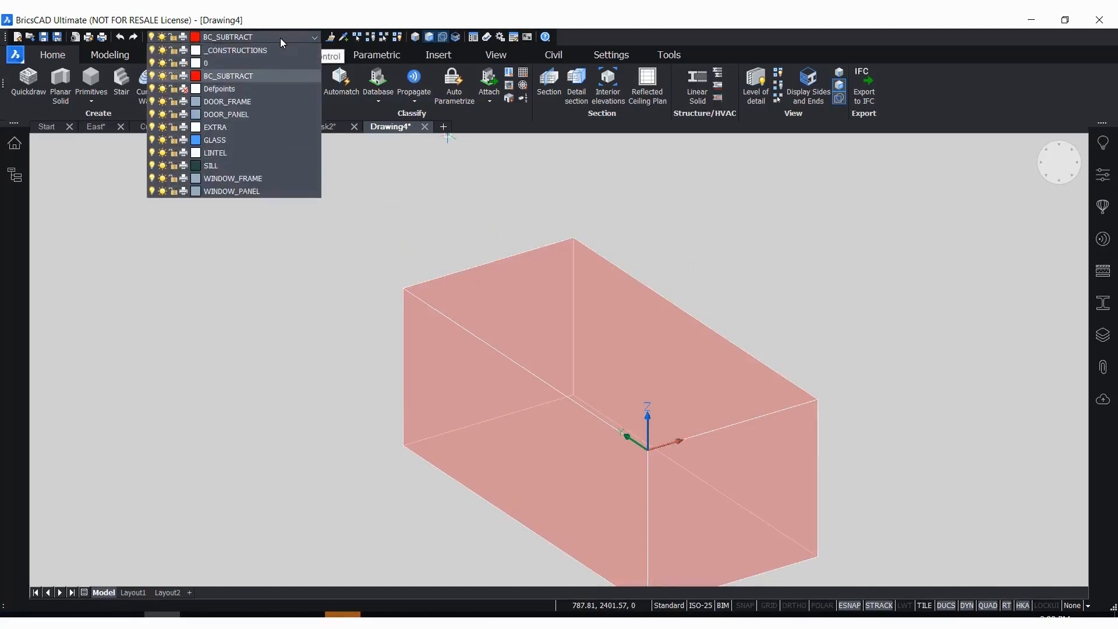
{"action": "left_click", "coordinate": [236, 178]}
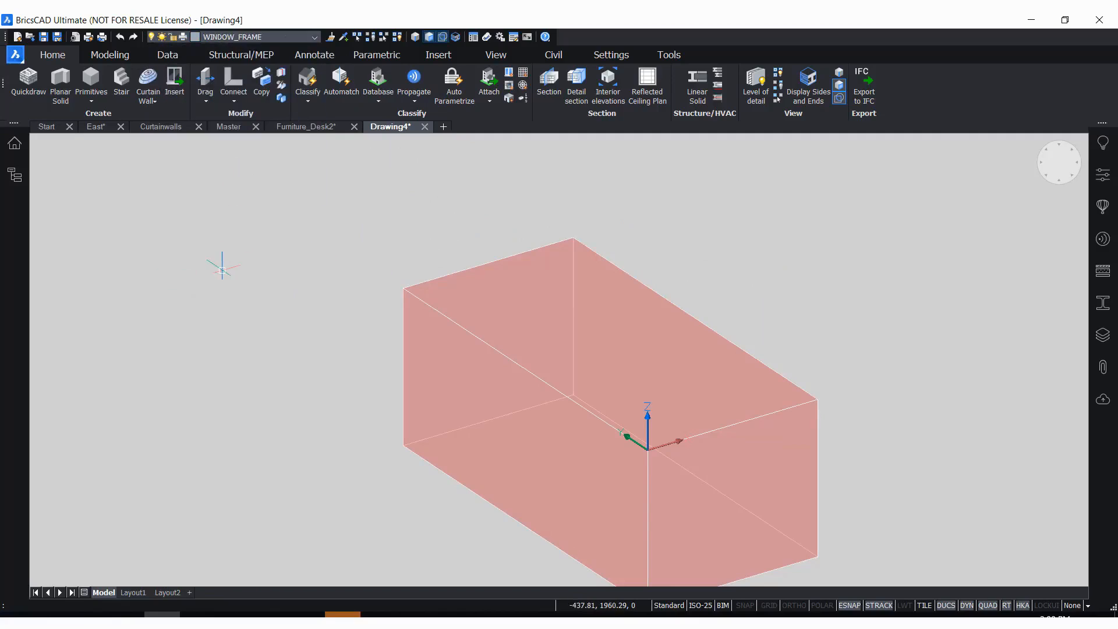
{"action": "scroll", "coordinate": [420, 250], "scroll_direction": "up", "scroll_amount": 1}
{"action": "scroll", "coordinate": [265, 230], "scroll_direction": "down", "scroll_amount": 1}
{"action": "scroll", "coordinate": [349, 217], "scroll_direction": "up", "scroll_amount": 1}
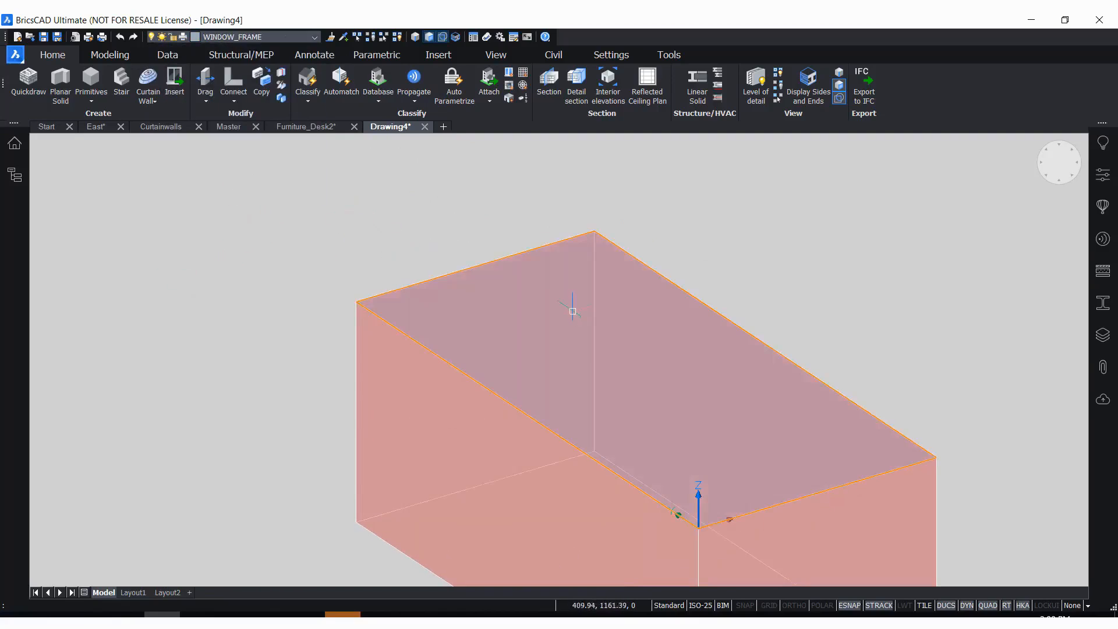
{"action": "scroll", "coordinate": [485, 324], "scroll_direction": "up", "scroll_amount": 1}
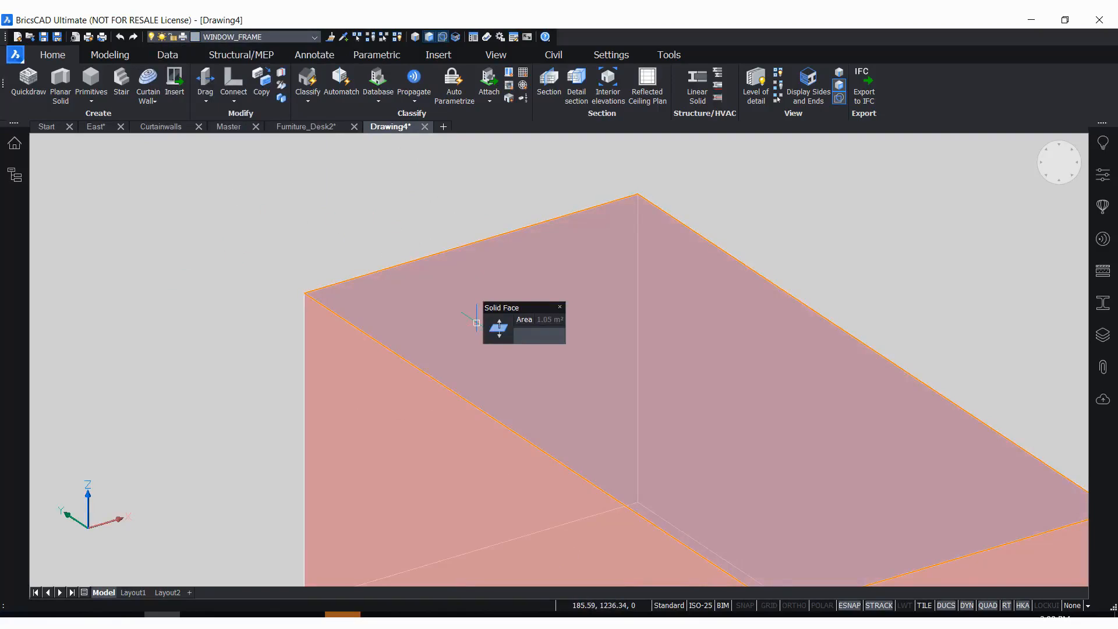
Inspect the commands available for the box's top face and the boundary detection setting
{"action": "mouse_move", "coordinate": [499, 328]}
{"action": "mouse_move", "coordinate": [502, 353]}
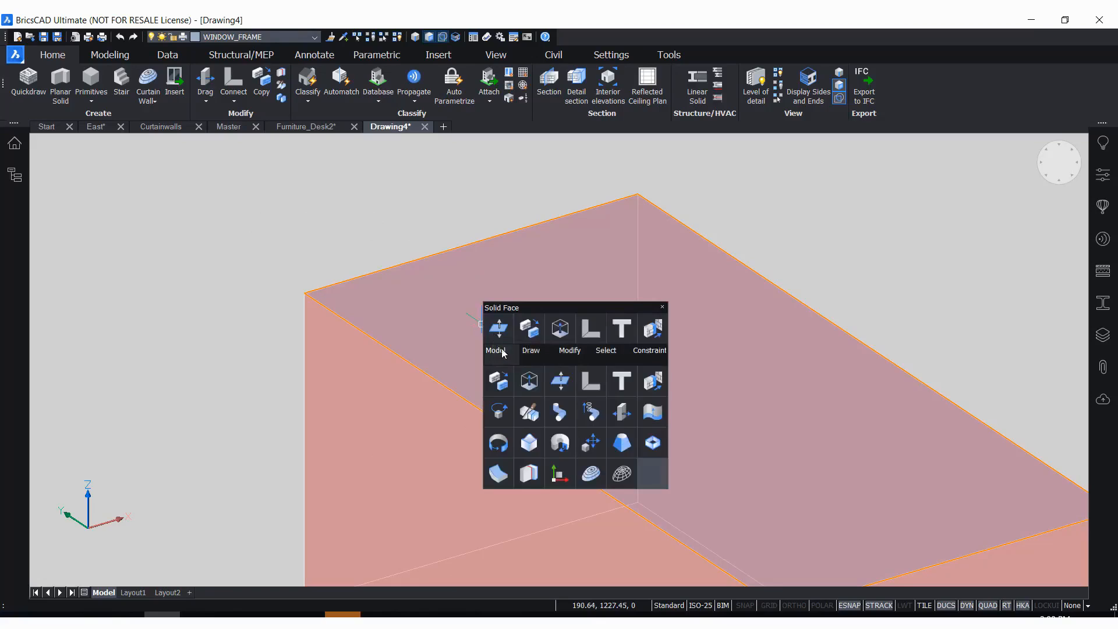
{"action": "left_click", "coordinate": [390, 237]}
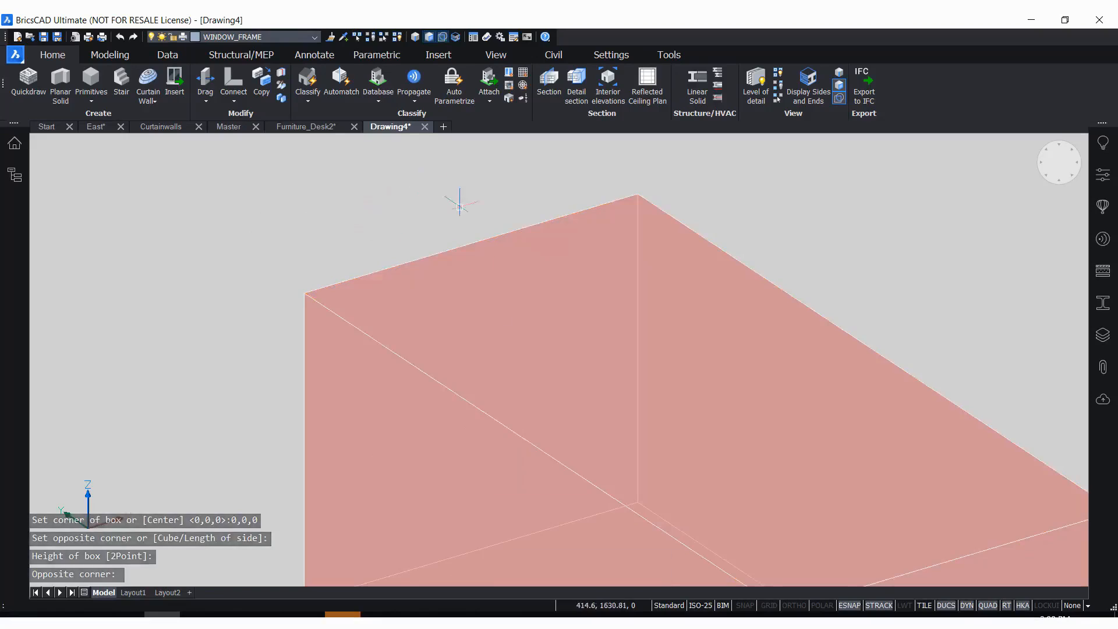
{"action": "mouse_move", "coordinate": [467, 332]}
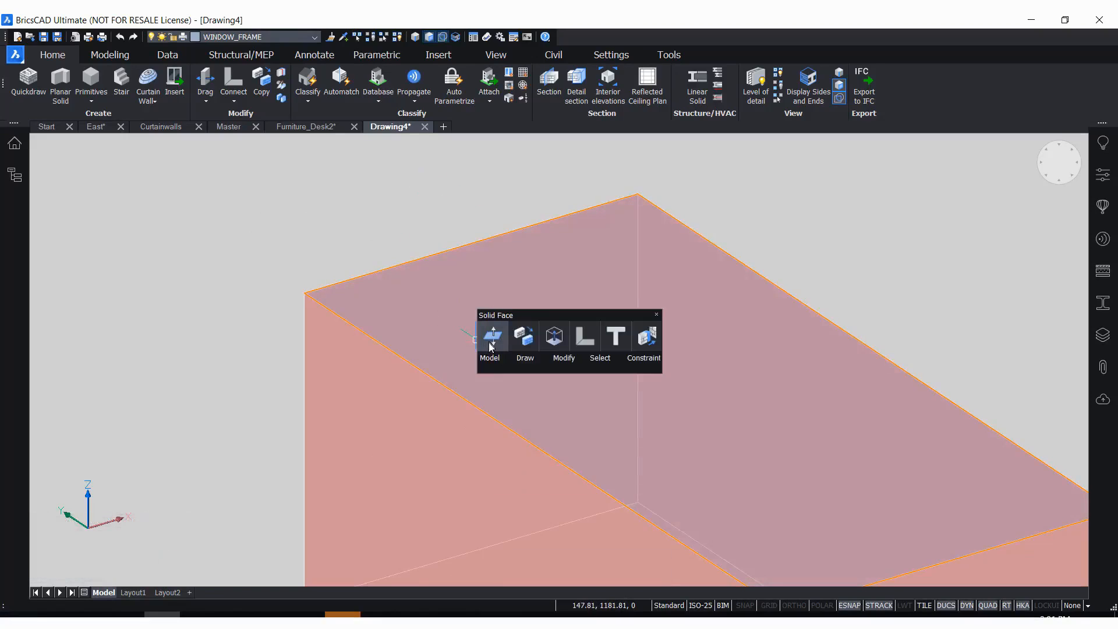
{"action": "mouse_move", "coordinate": [492, 365]}
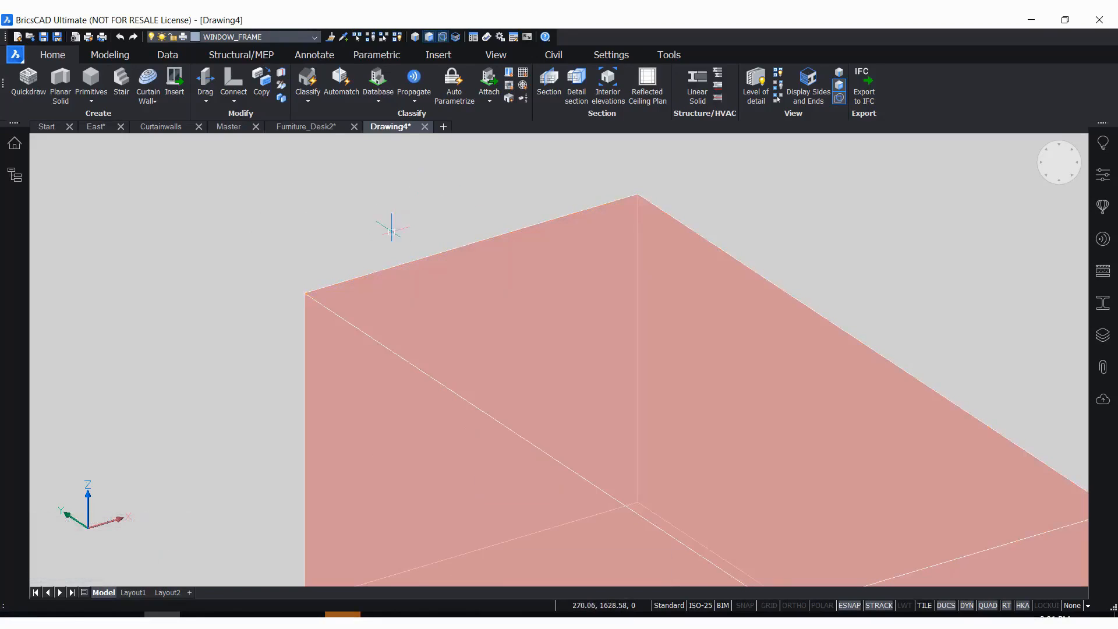
{"action": "mouse_move", "coordinate": [373, 292]}
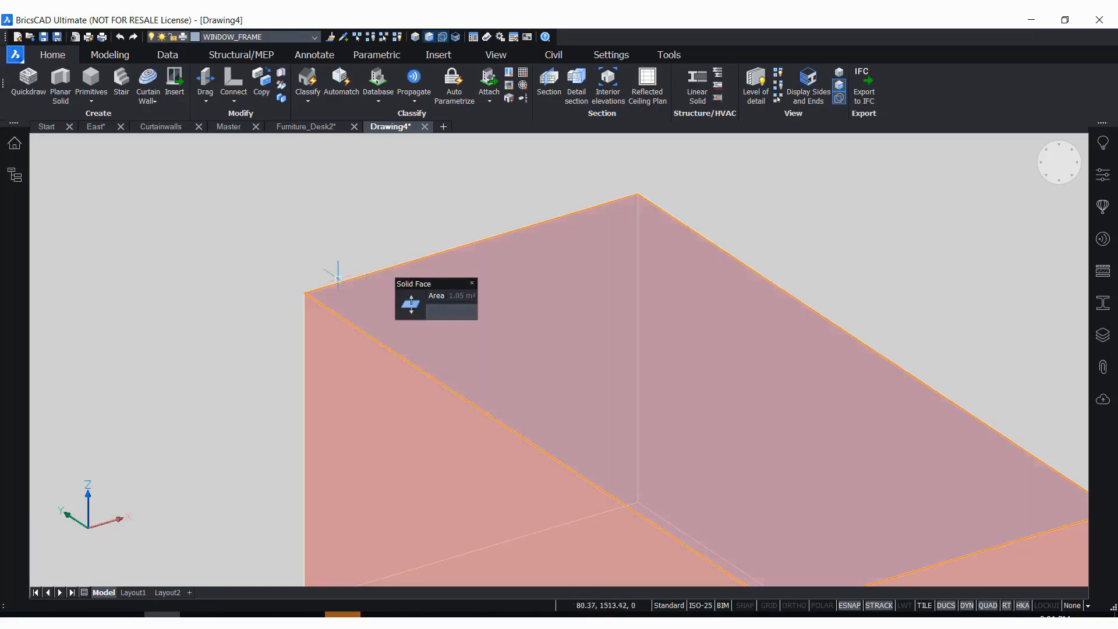
{"action": "mouse_move", "coordinate": [744, 279]}
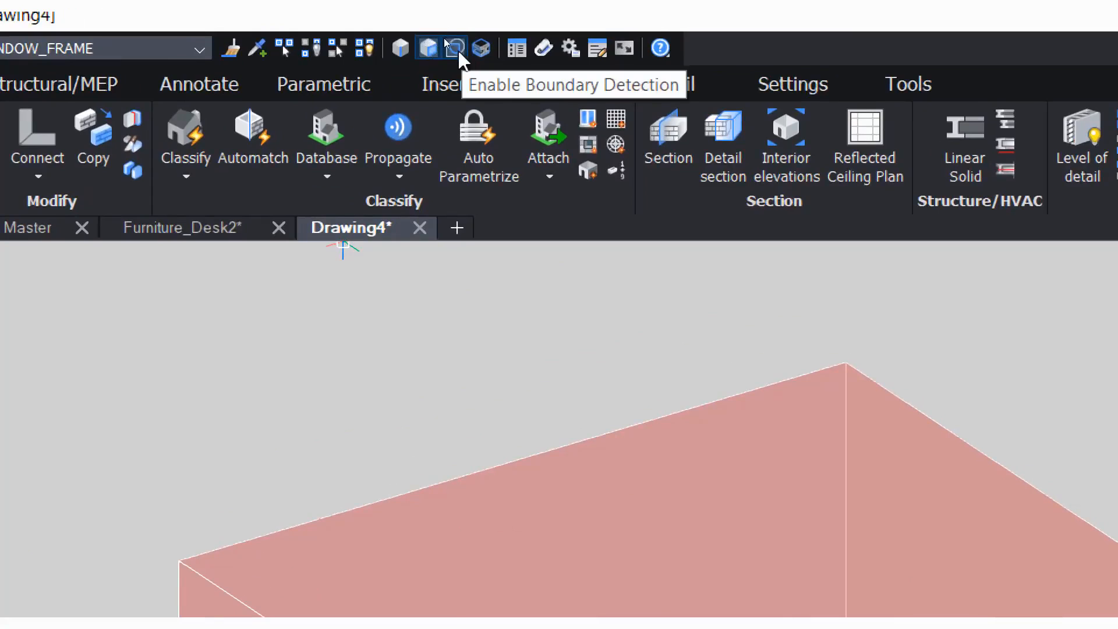
{"action": "left_click", "coordinate": [456, 49]}
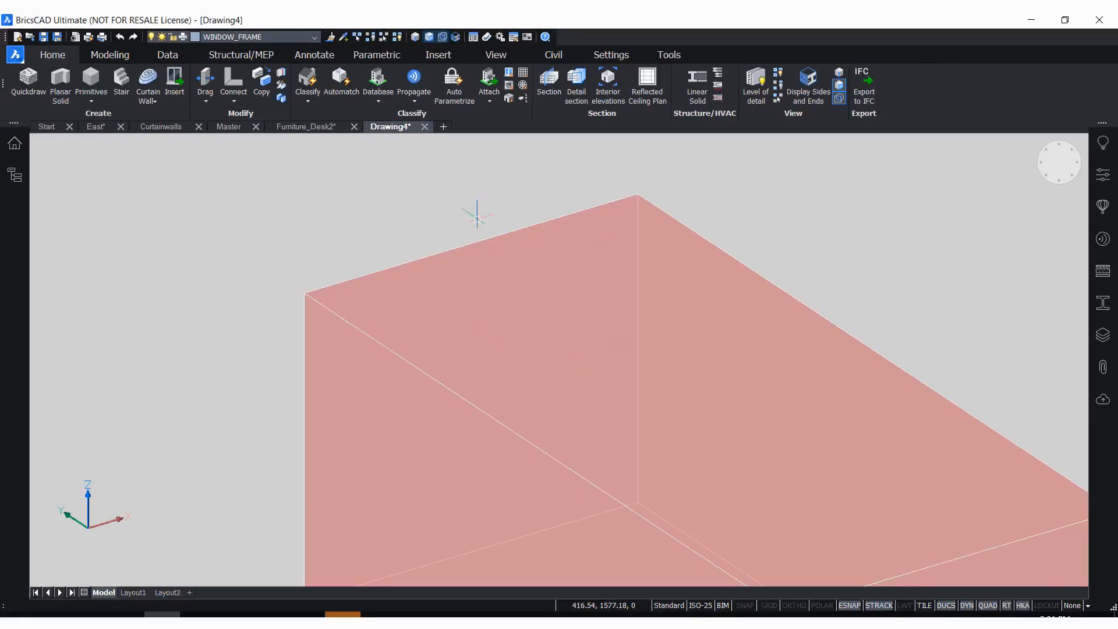
Offset the boundary of the box's top face inward to outline the window frame
{"action": "mouse_move", "coordinate": [488, 468]}
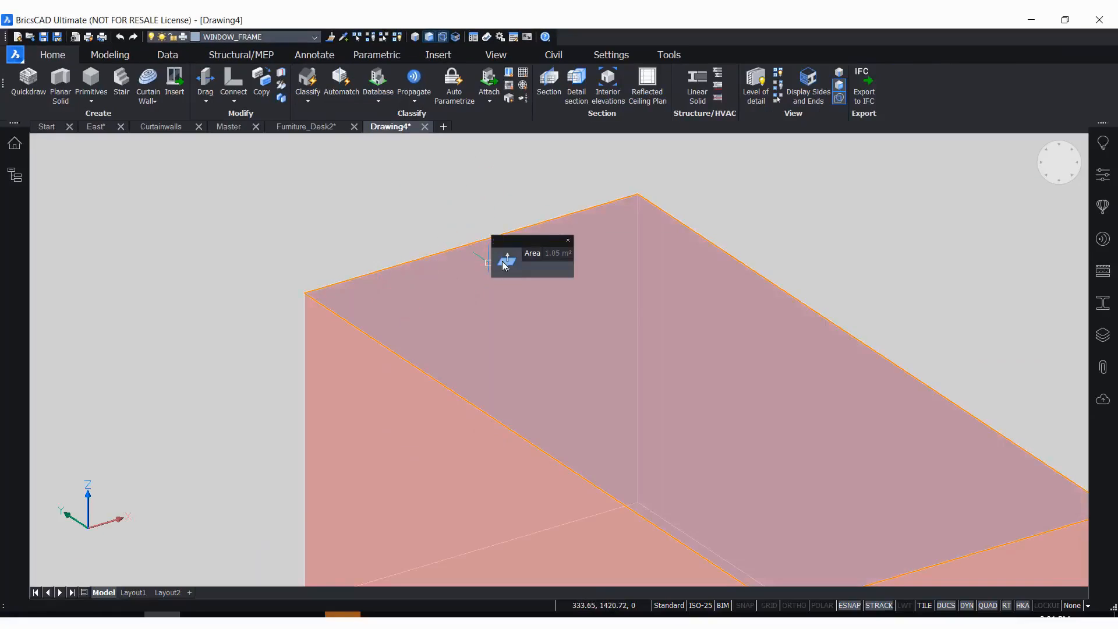
{"action": "mouse_move", "coordinate": [506, 266]}
{"action": "mouse_move", "coordinate": [546, 286]}
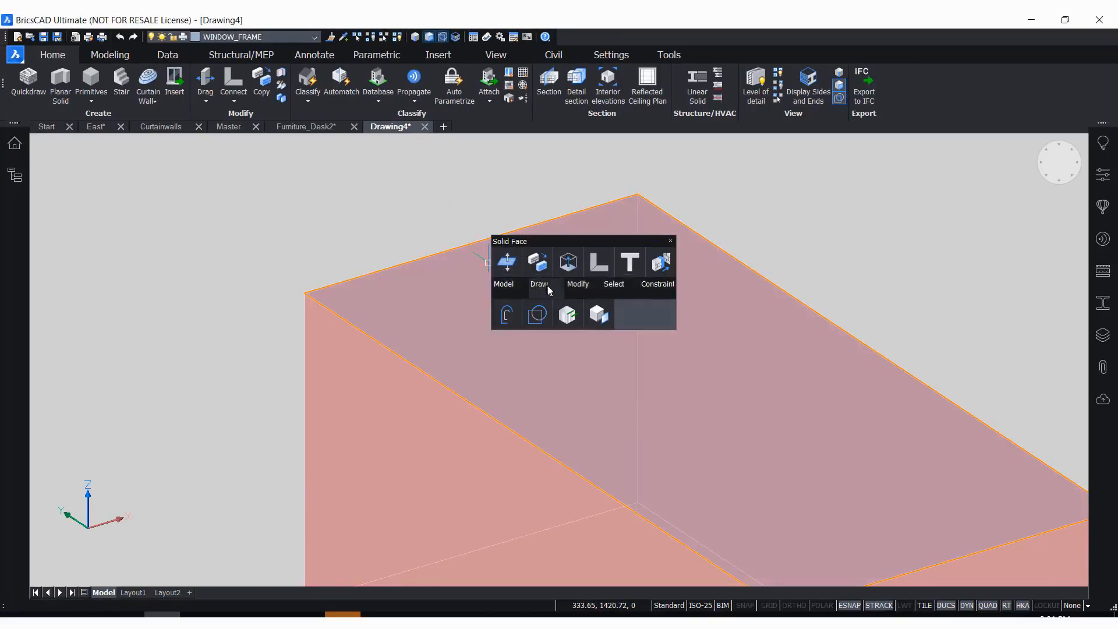
{"action": "left_click", "coordinate": [507, 315]}
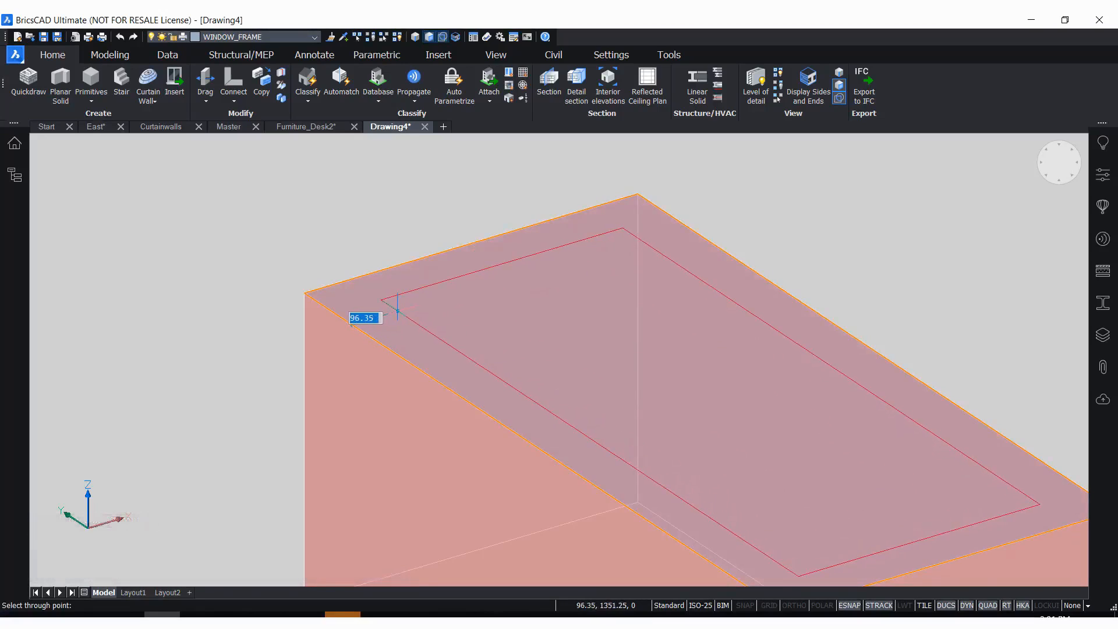
{"action": "left_click", "coordinate": [397, 310]}
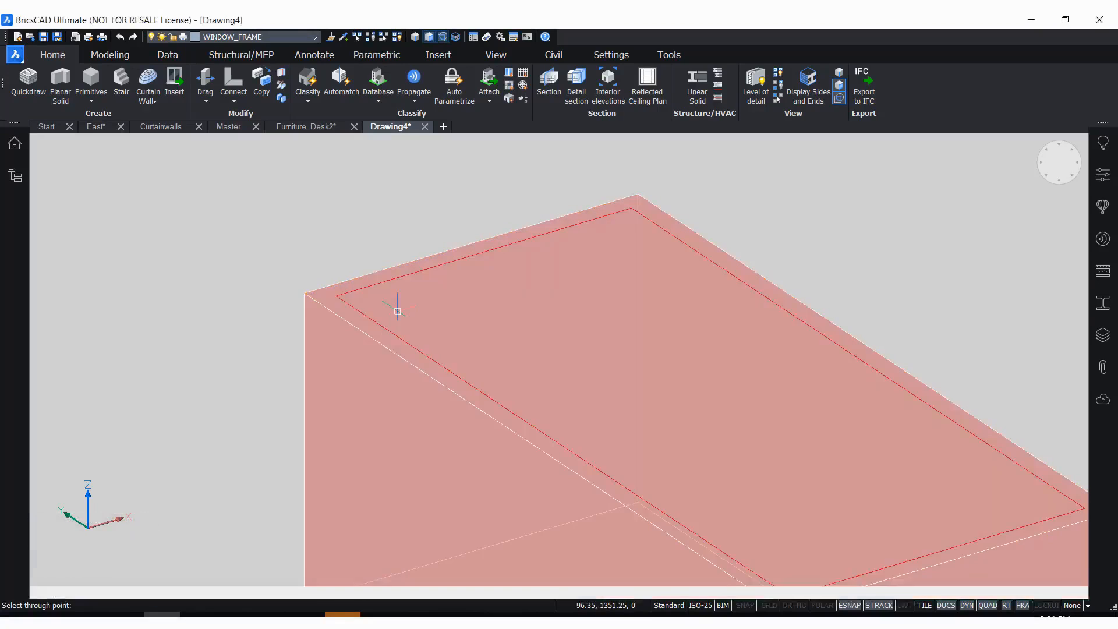
{"action": "scroll", "coordinate": [312, 274], "scroll_direction": "up", "scroll_amount": 2}
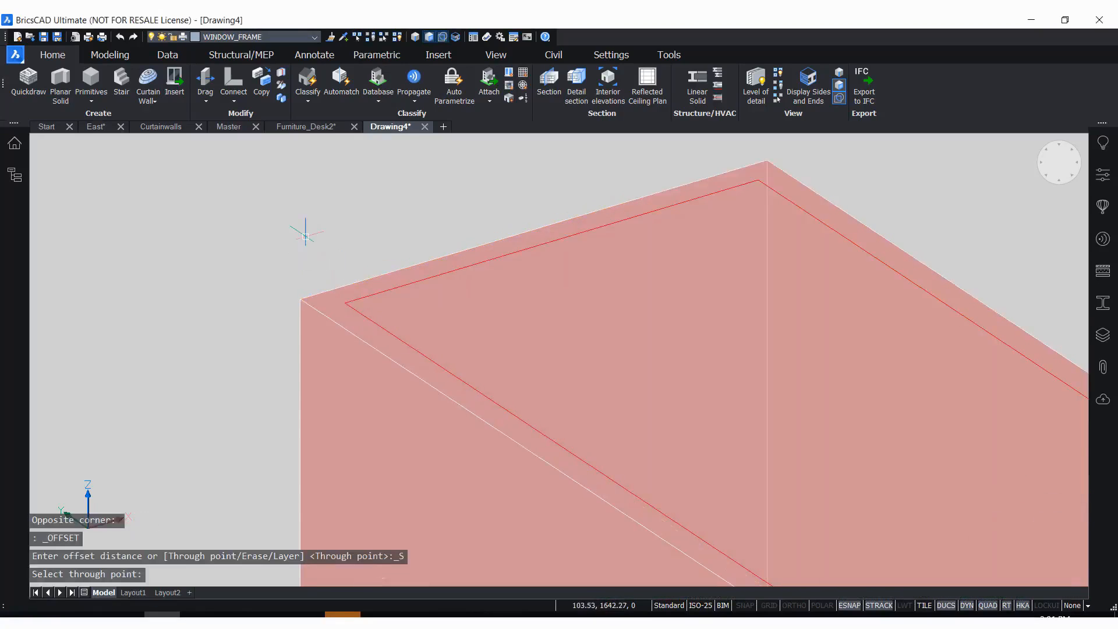
Extrude the boundary between the box's edge and the offset outline 100 mm downward as a separate solid to form the window frame
{"action": "scroll", "coordinate": [307, 232], "scroll_direction": "up", "scroll_amount": 1}
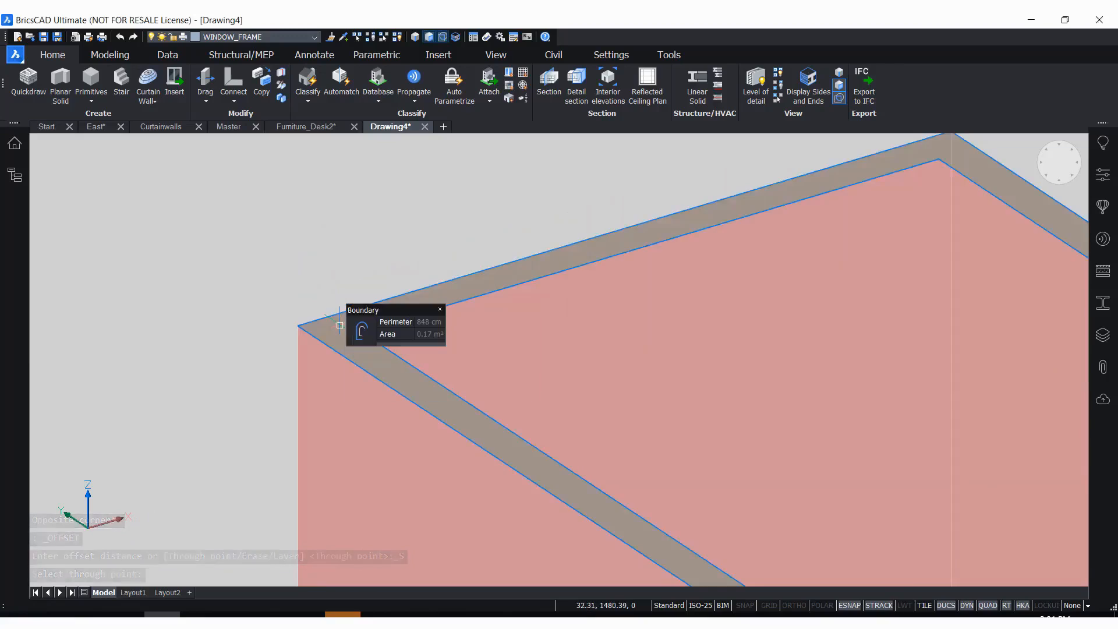
{"action": "scroll", "coordinate": [290, 241], "scroll_direction": "down", "scroll_amount": 1}
{"action": "scroll", "coordinate": [342, 330], "scroll_direction": "up", "scroll_amount": 1}
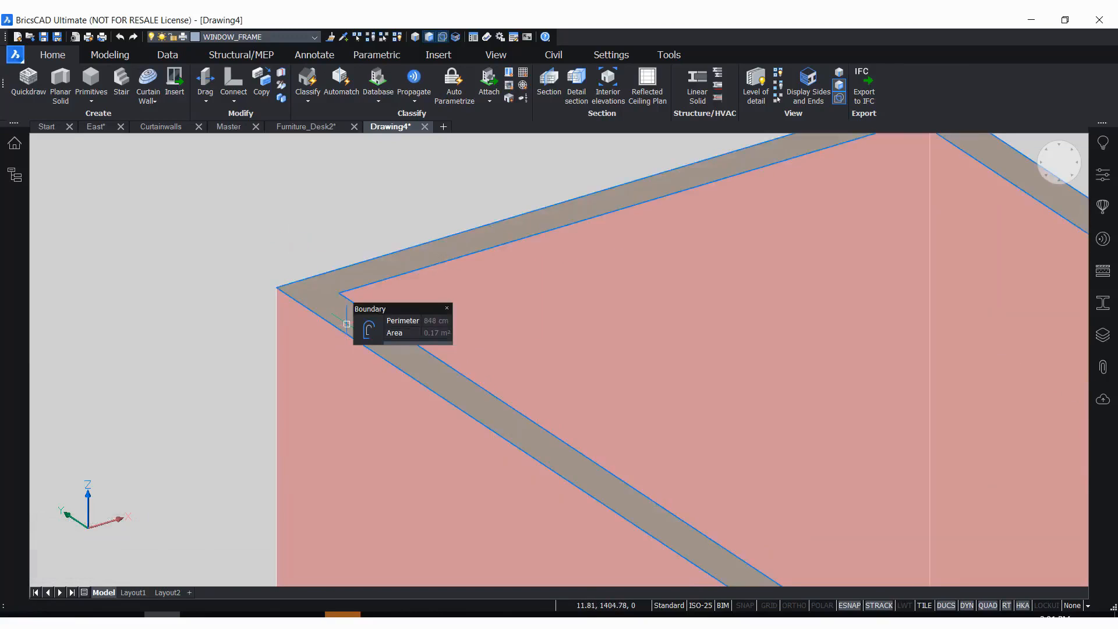
{"action": "mouse_move", "coordinate": [369, 329]}
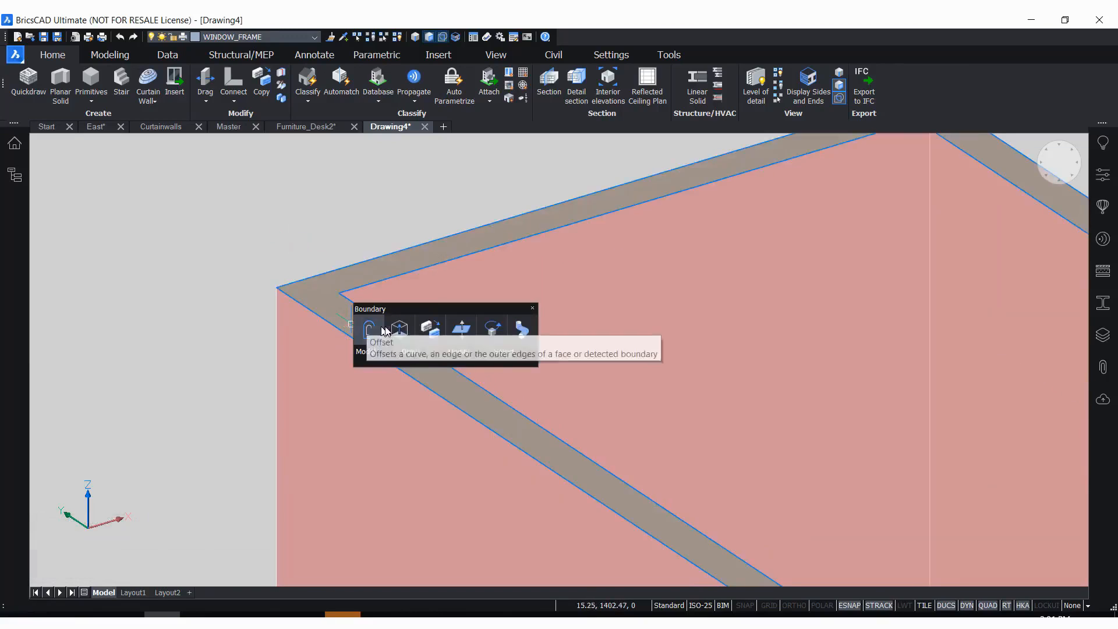
{"action": "mouse_move", "coordinate": [385, 350]}
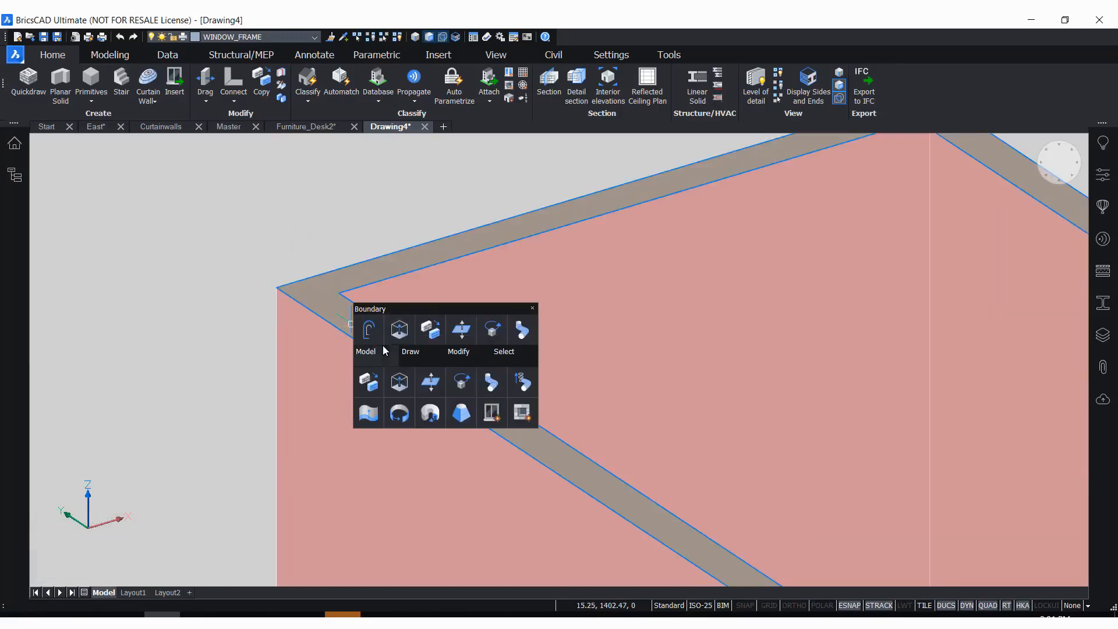
{"action": "left_click", "coordinate": [390, 377]}
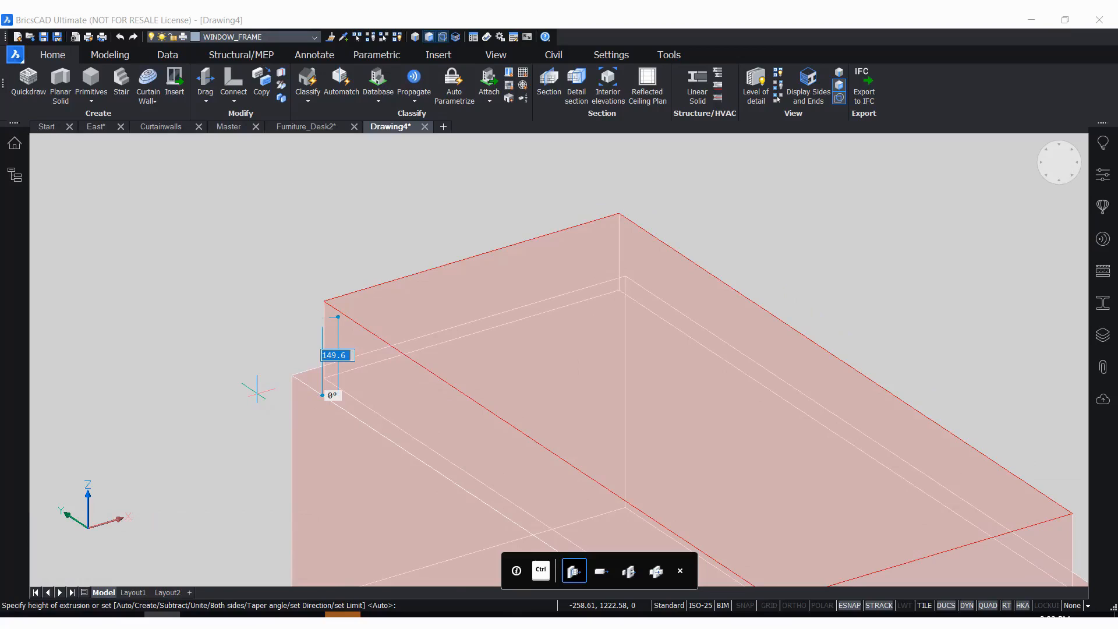
{"action": "key", "text": "ctrl"}
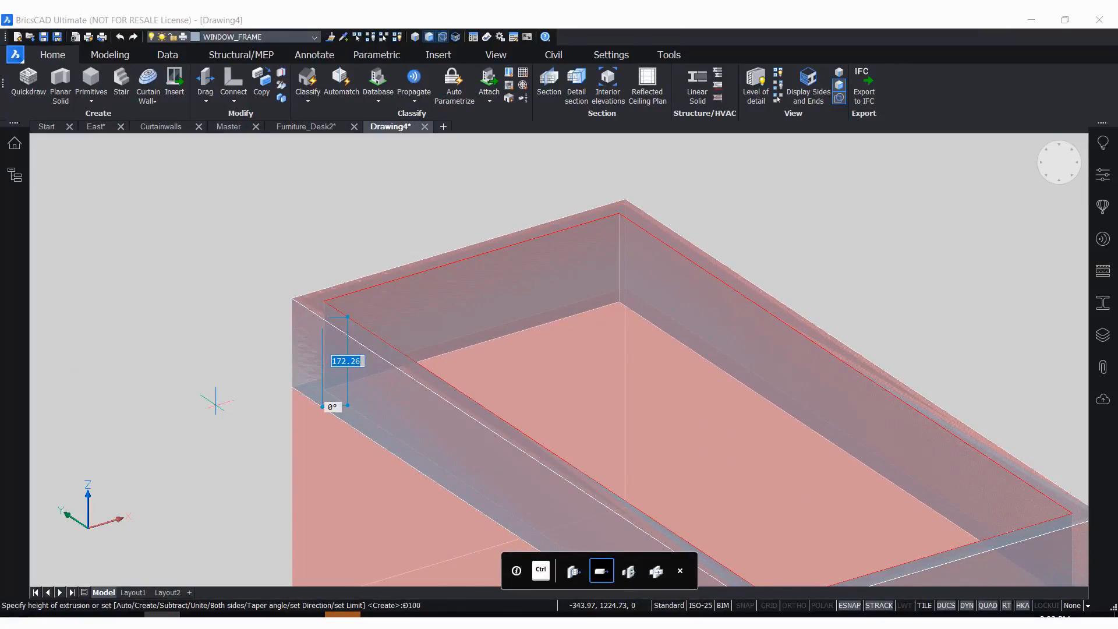
{"action": "type", "text": "100"}
{"action": "key", "text": "Return"}
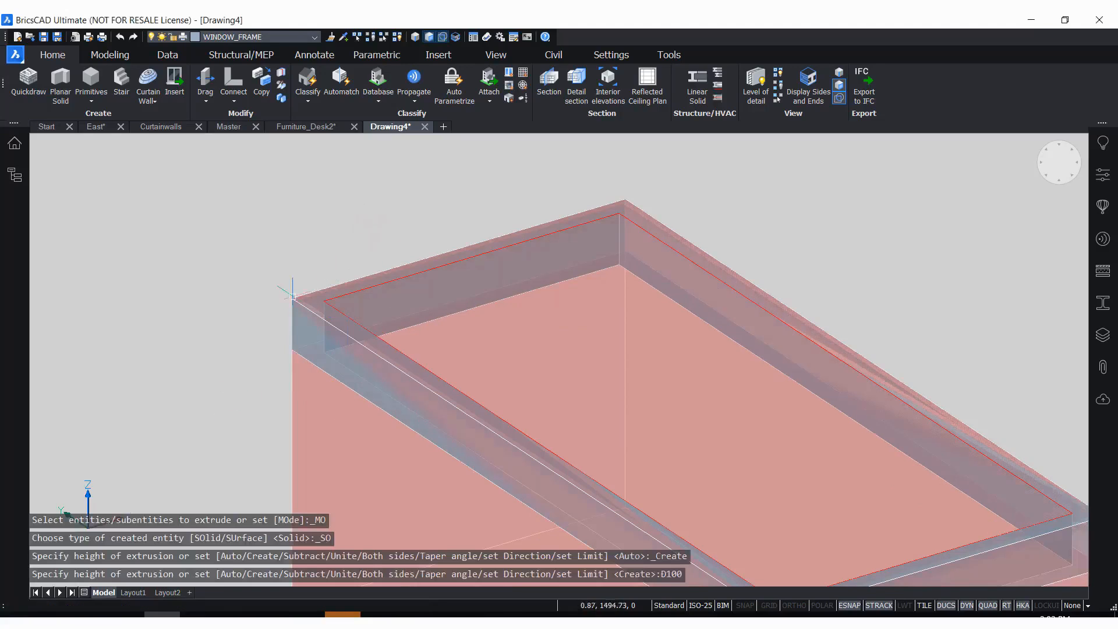
{"action": "scroll", "coordinate": [287, 280], "scroll_direction": "down", "scroll_amount": 3}
{"action": "scroll", "coordinate": [287, 264], "scroll_direction": "up", "scroll_amount": 3}
{"action": "scroll", "coordinate": [245, 280], "scroll_direction": "down", "scroll_amount": 2}
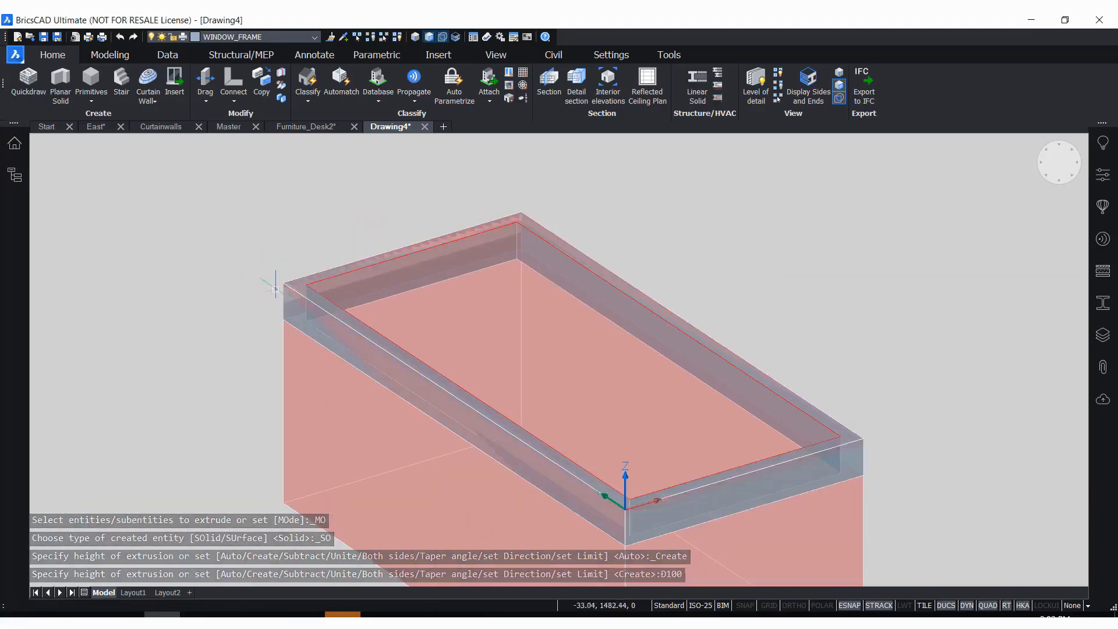
{"action": "scroll", "coordinate": [231, 316], "scroll_direction": "up", "scroll_amount": 3}
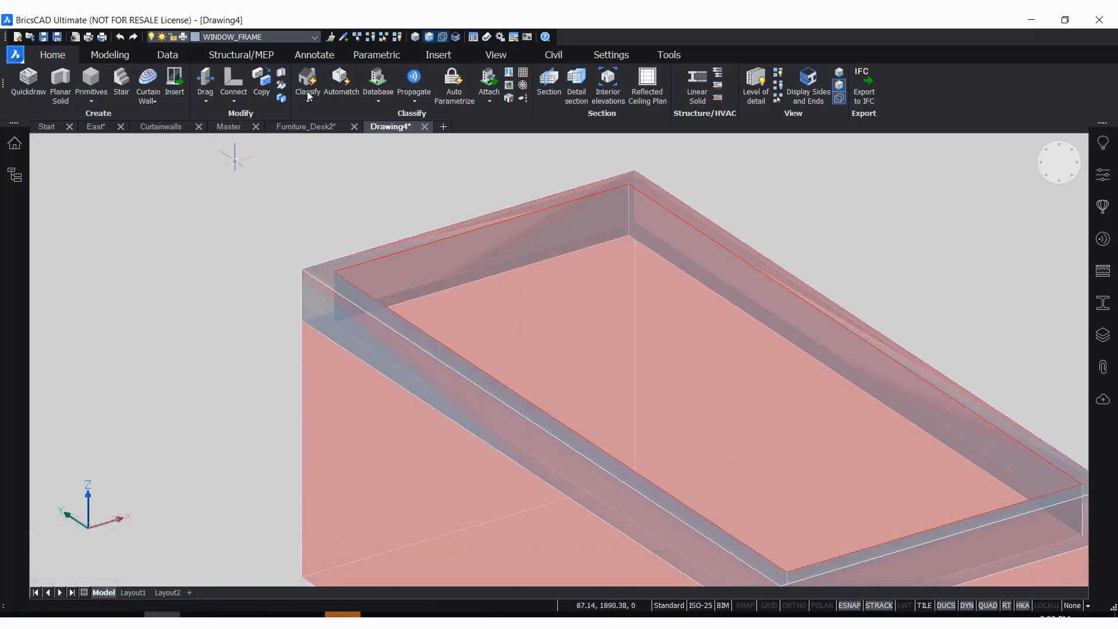
Turn off the BC_SUBTRACT layer to isolate the window frame
{"action": "left_click", "coordinate": [300, 36]}
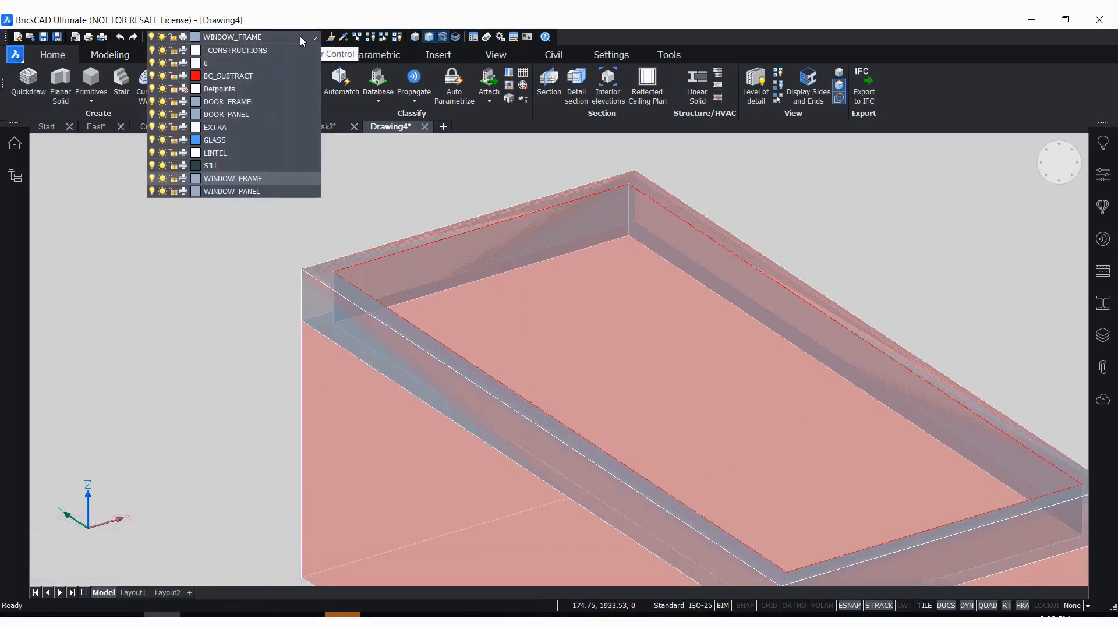
{"action": "left_click", "coordinate": [152, 76]}
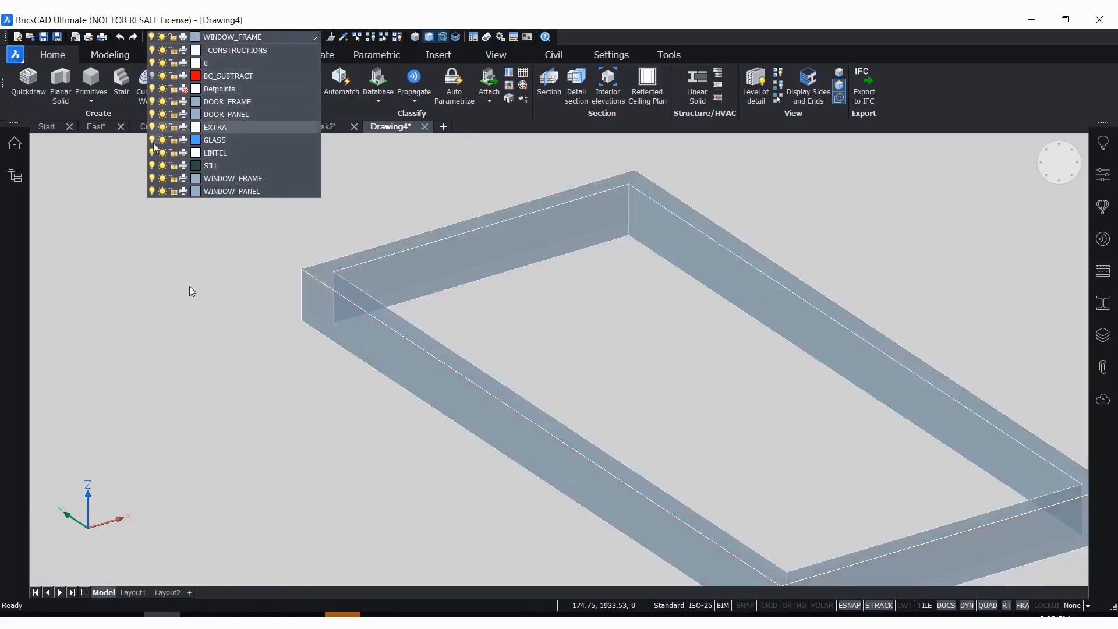
{"action": "left_click", "coordinate": [292, 392]}
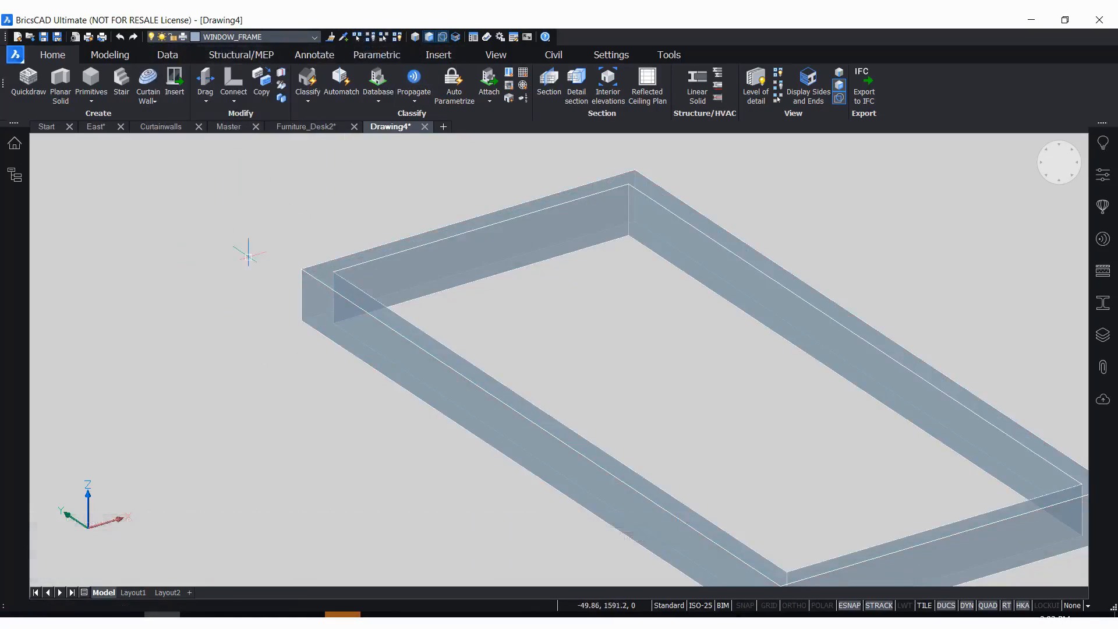
{"action": "scroll", "coordinate": [300, 244], "scroll_direction": "down", "scroll_amount": 5}
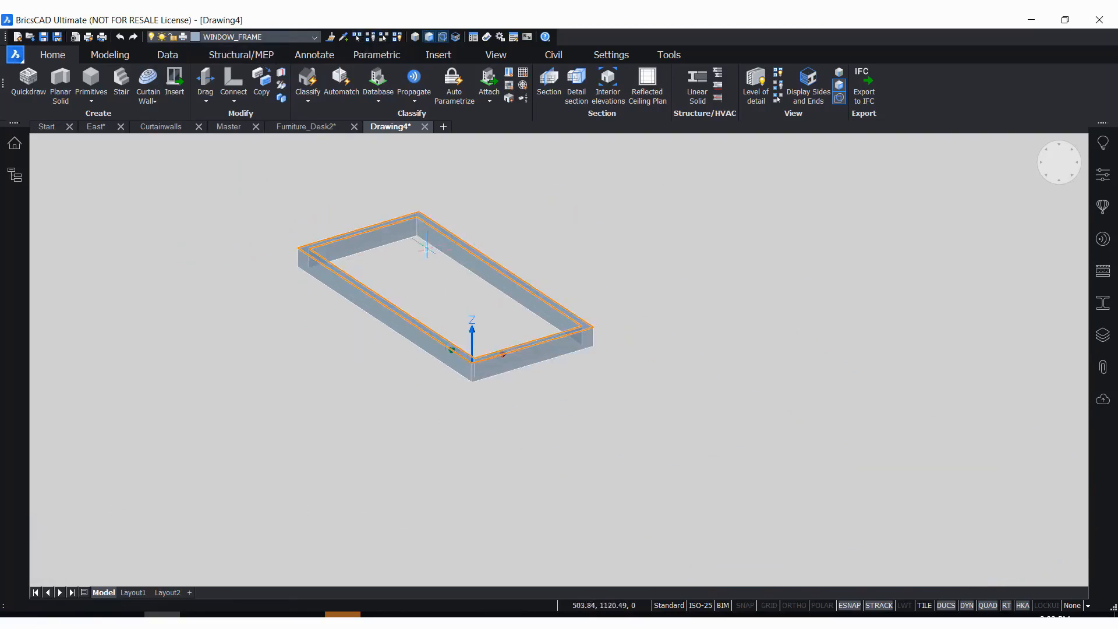
{"action": "scroll", "coordinate": [364, 230], "scroll_direction": "up", "scroll_amount": 3}
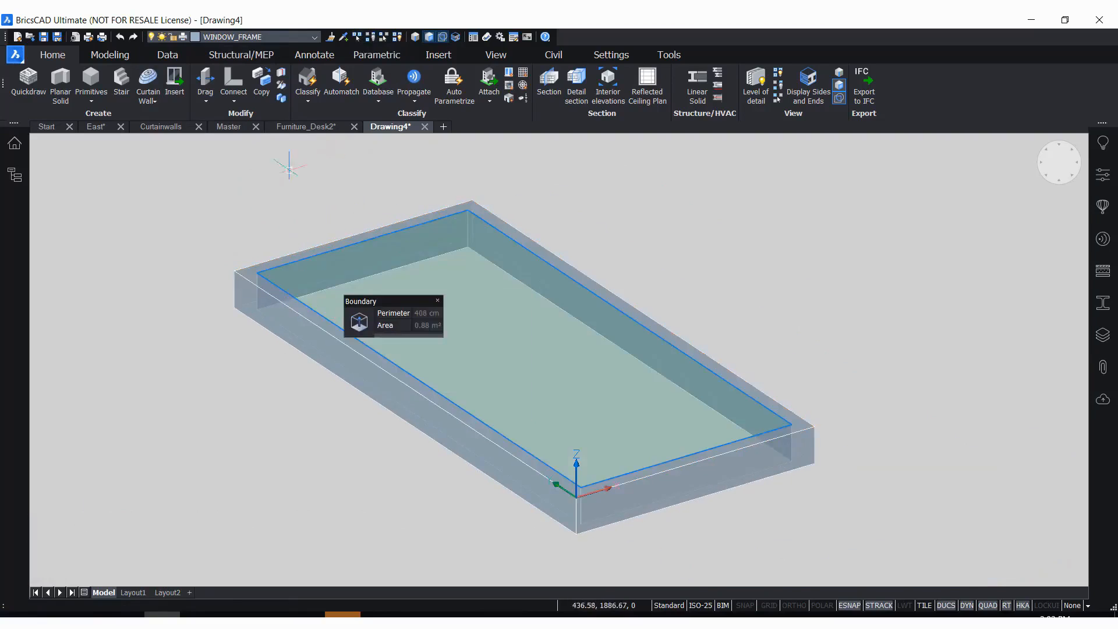
Make GLASS the current layer and extrude the boundary inside the frame 25 mm upward as the glass pane
{"action": "left_click", "coordinate": [255, 38]}
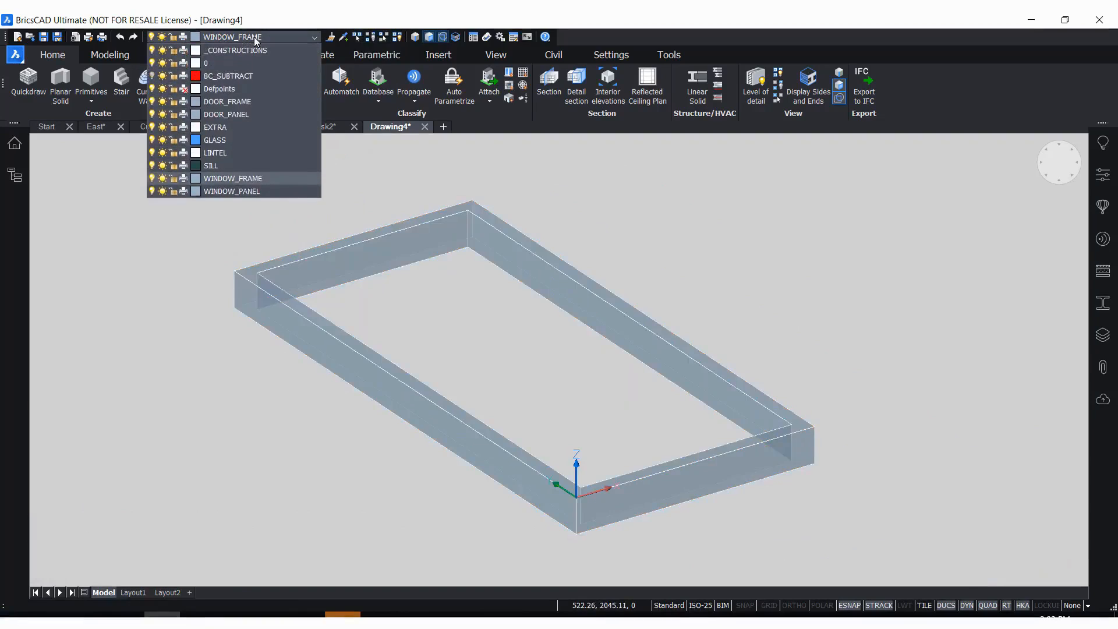
{"action": "left_click", "coordinate": [232, 141]}
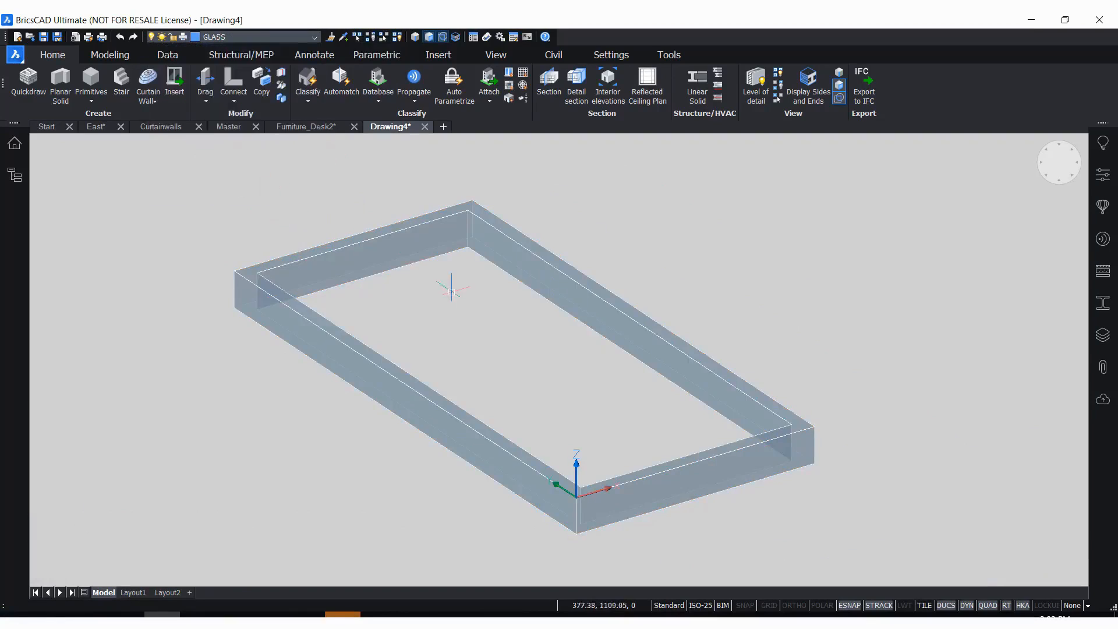
{"action": "mouse_move", "coordinate": [413, 328]}
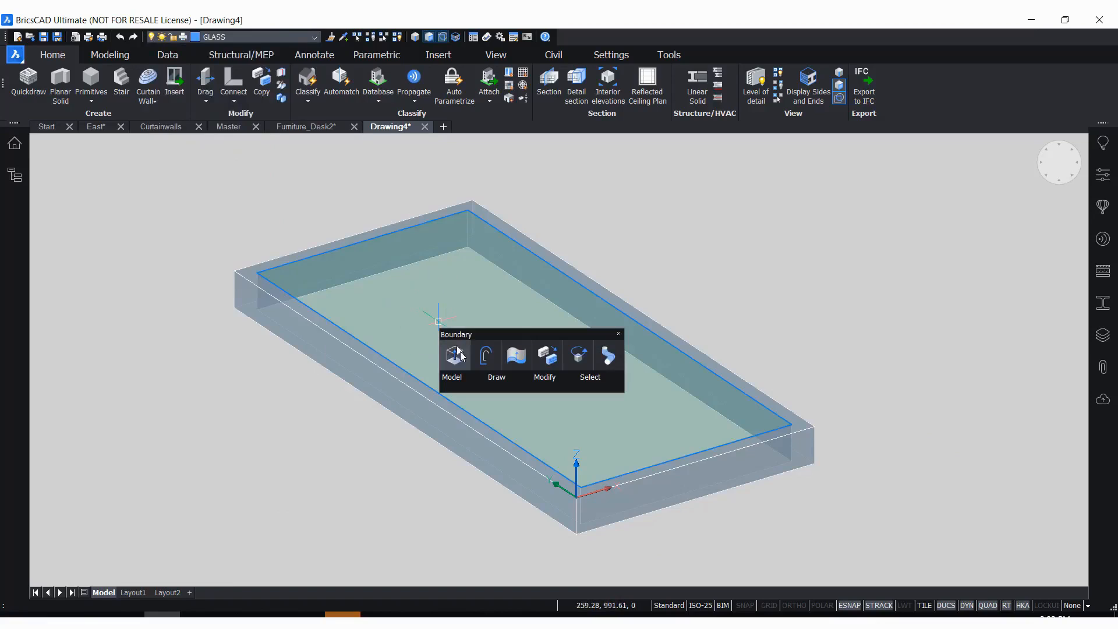
{"action": "left_click", "coordinate": [438, 322]}
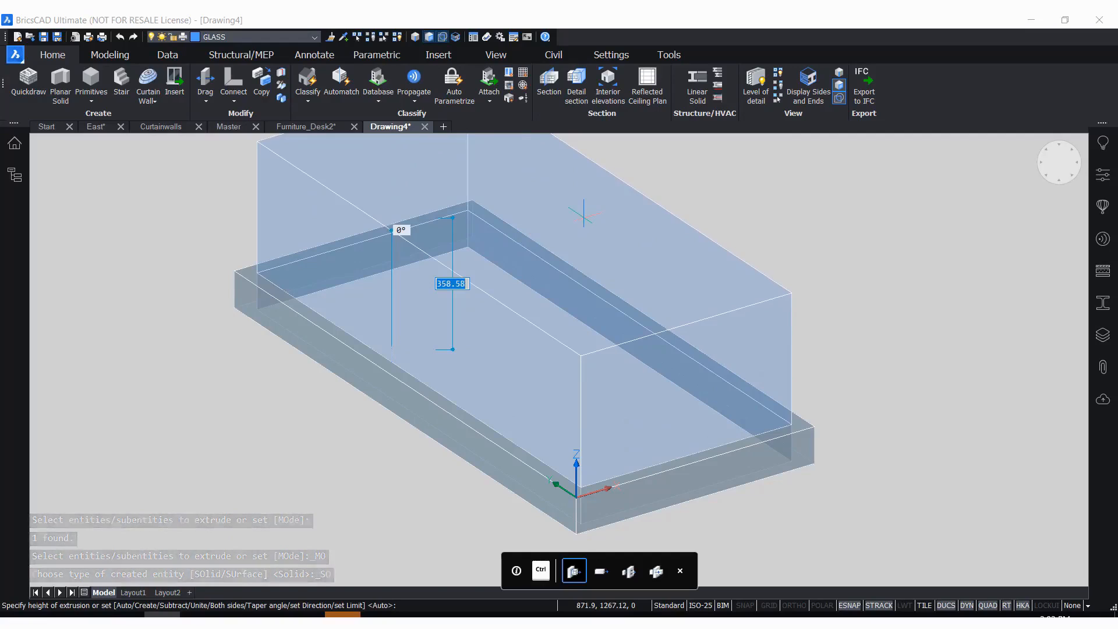
{"action": "type", "text": "25"}
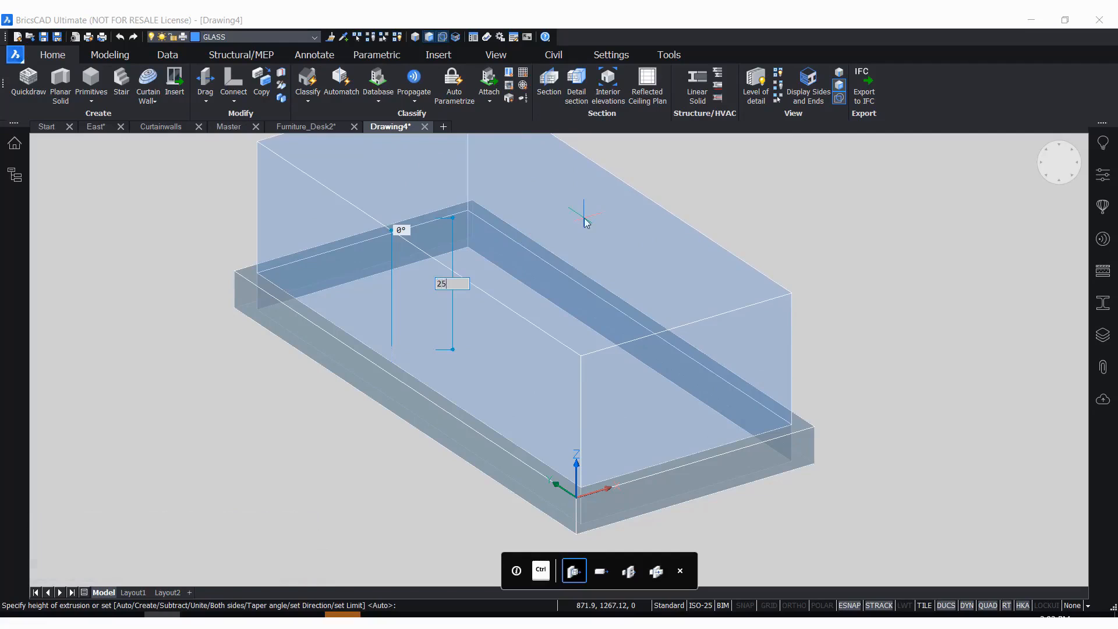
{"action": "key", "text": "Return"}
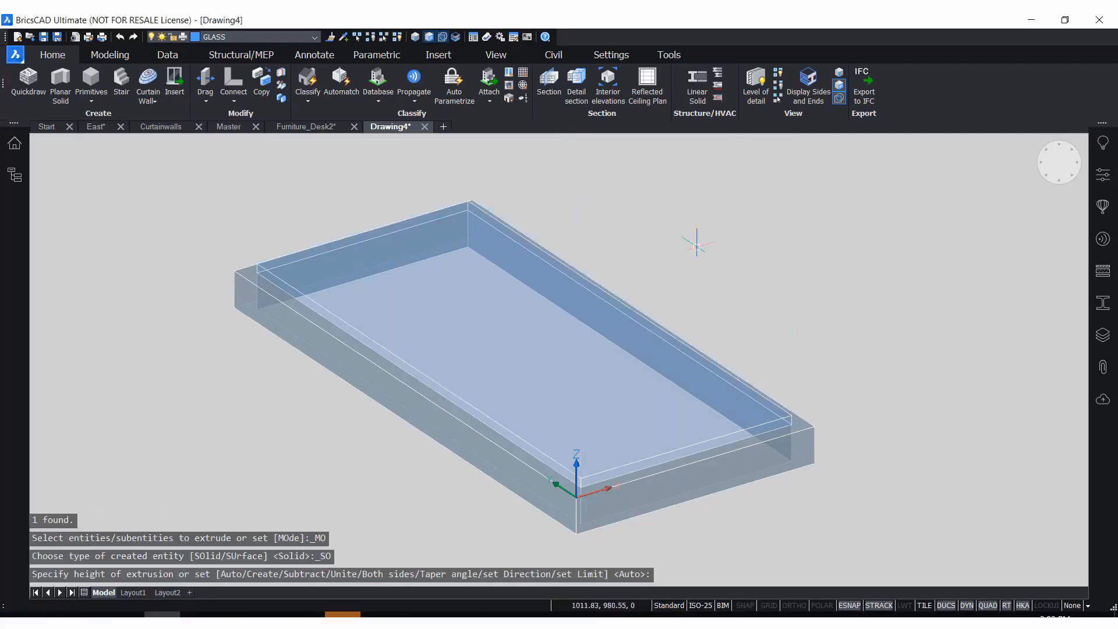
{"action": "scroll", "coordinate": [362, 242], "scroll_direction": "up", "scroll_amount": 3}
{"action": "scroll", "coordinate": [280, 324], "scroll_direction": "down", "scroll_amount": 3}
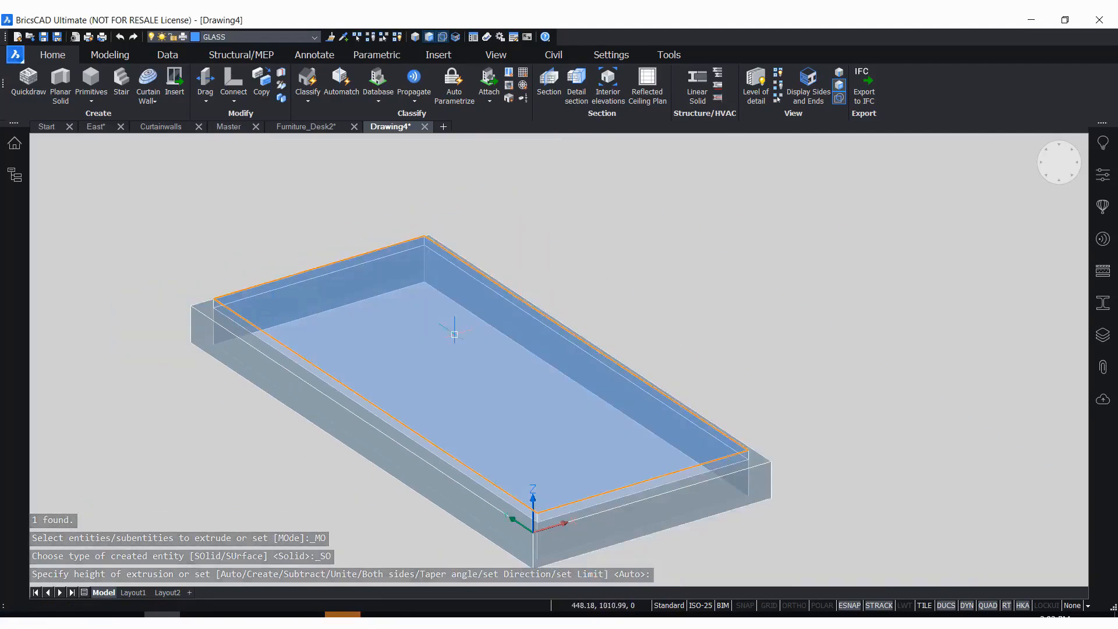
Try moving the whole glass solid 75 mm downward into the frame with the manipulator, and undo that move
{"action": "scroll", "coordinate": [374, 311], "scroll_direction": "up", "scroll_amount": 1}
{"action": "scroll", "coordinate": [461, 359], "scroll_direction": "up", "scroll_amount": 2}
{"action": "scroll", "coordinate": [424, 332], "scroll_direction": "down", "scroll_amount": 2}
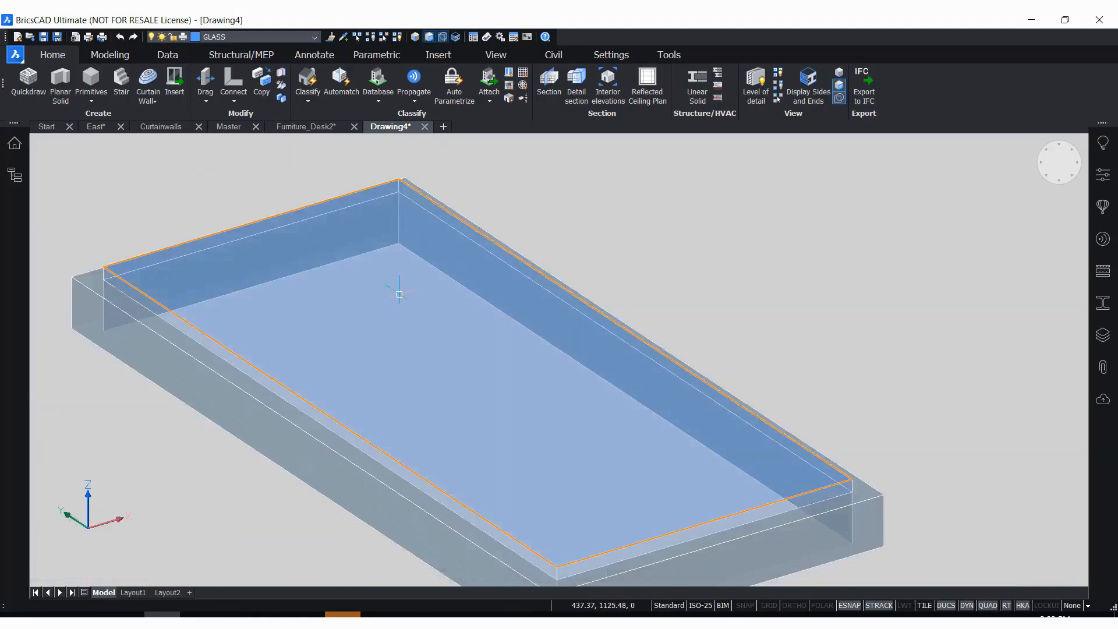
{"action": "key", "text": "Tab"}
{"action": "key", "text": "Tab"}
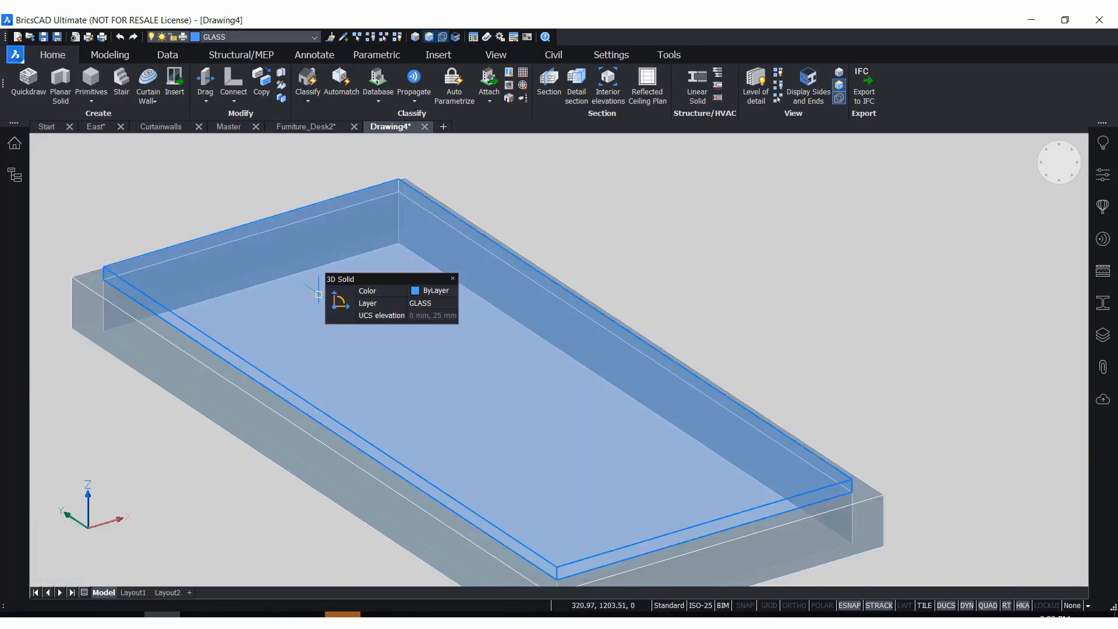
{"action": "left_click", "coordinate": [291, 315]}
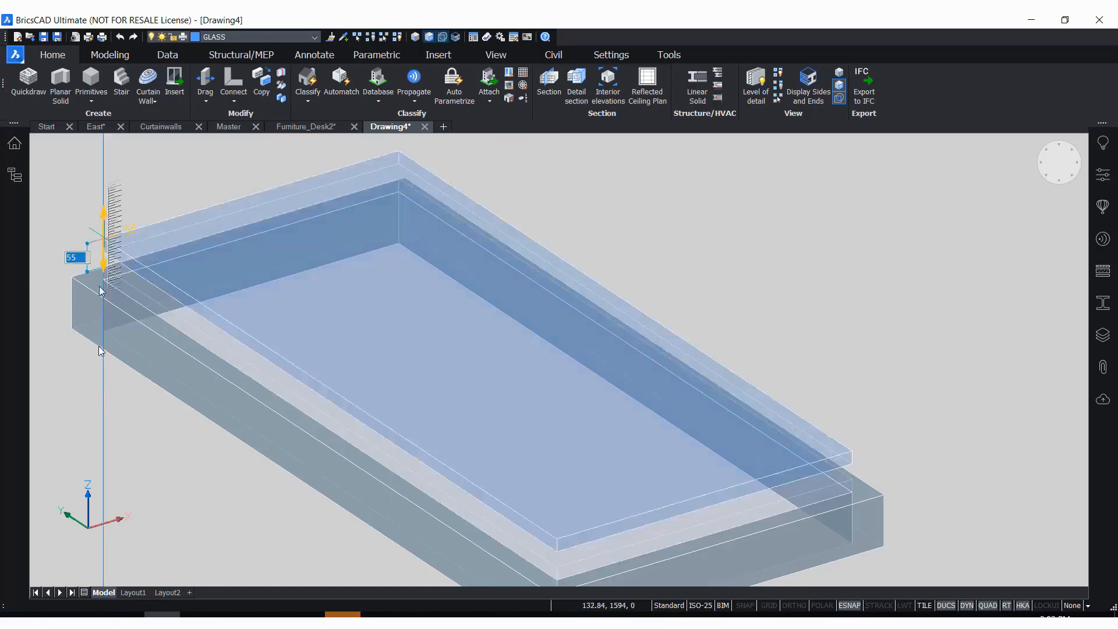
{"action": "left_click", "coordinate": [103, 242]}
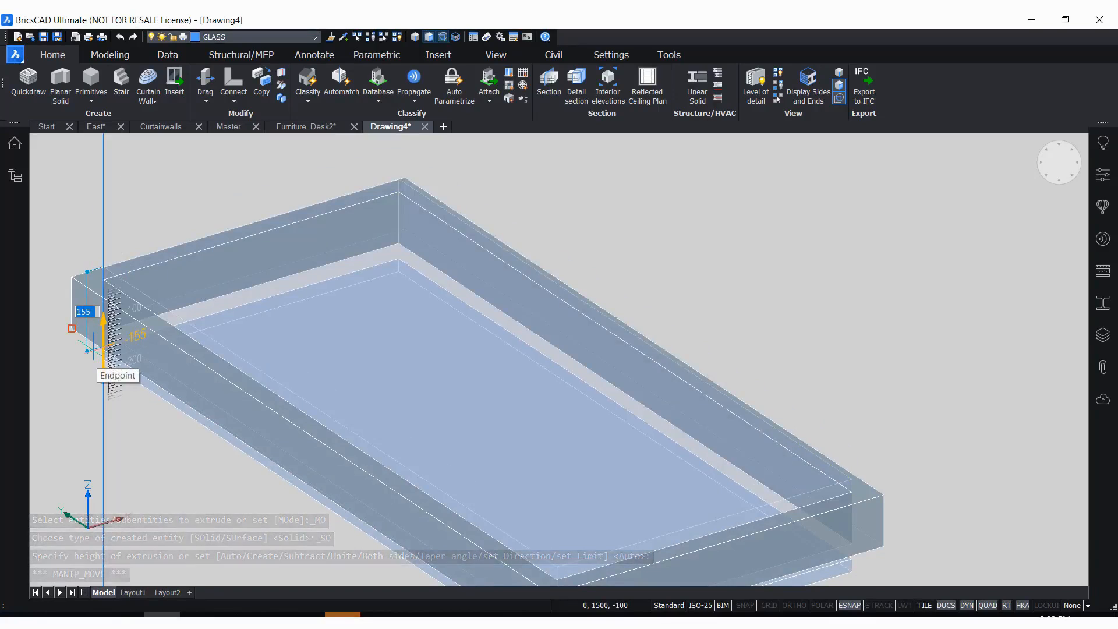
{"action": "type", "text": "75"}
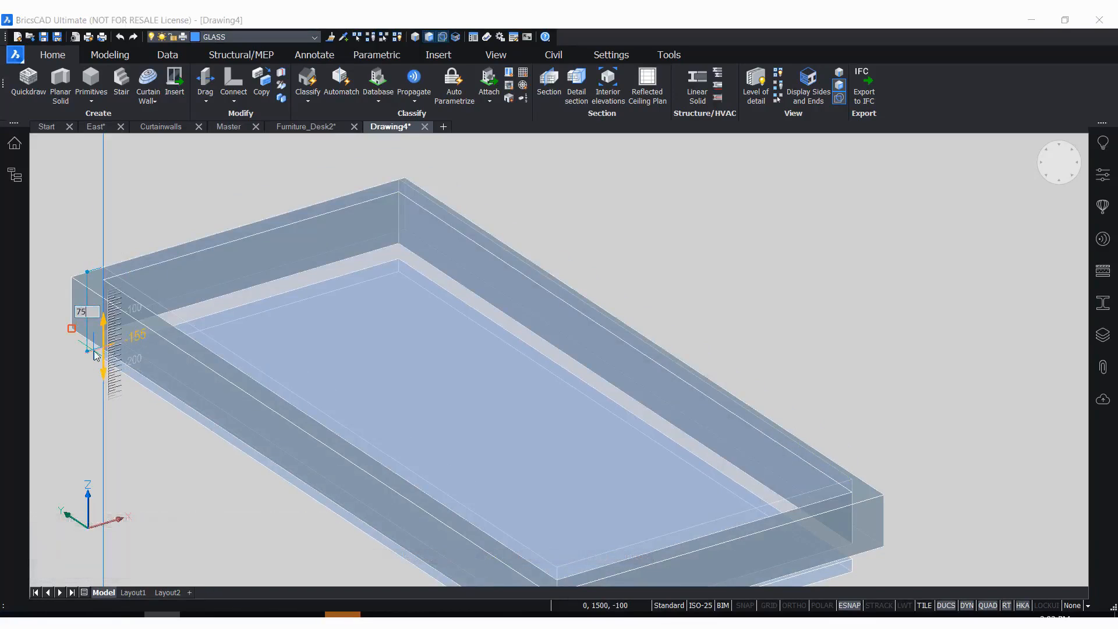
{"action": "key", "text": "Return"}
{"action": "key", "text": "Escape"}
{"action": "key", "text": "Escape"}
{"action": "key", "text": "Escape"}
{"action": "scroll", "coordinate": [658, 228], "scroll_direction": "down", "scroll_amount": 2}
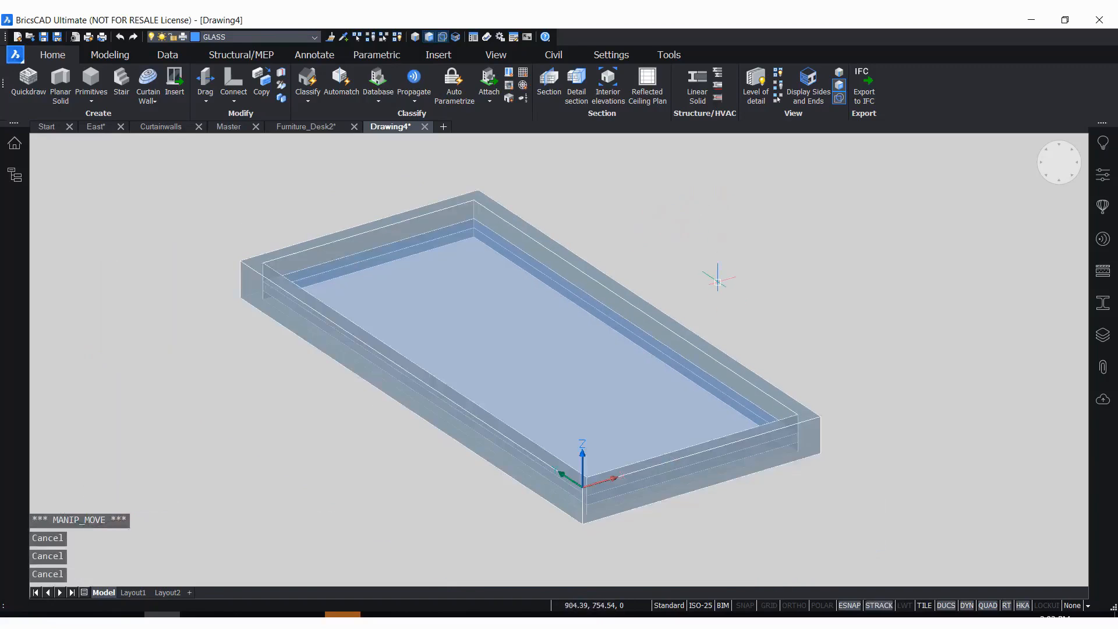
{"action": "key", "text": "ctrl+z"}
{"action": "key", "text": "ctrl+z"}
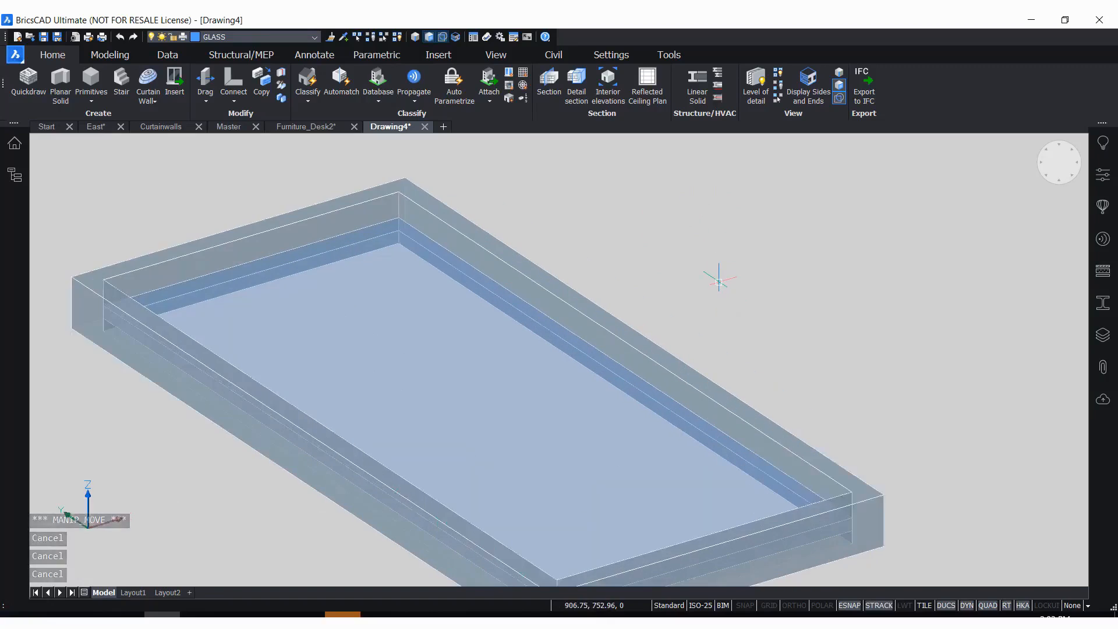
Use the manipulator to move the glass solid 75 mm down along the Z axis into the frame
{"action": "left_click", "coordinate": [362, 355]}
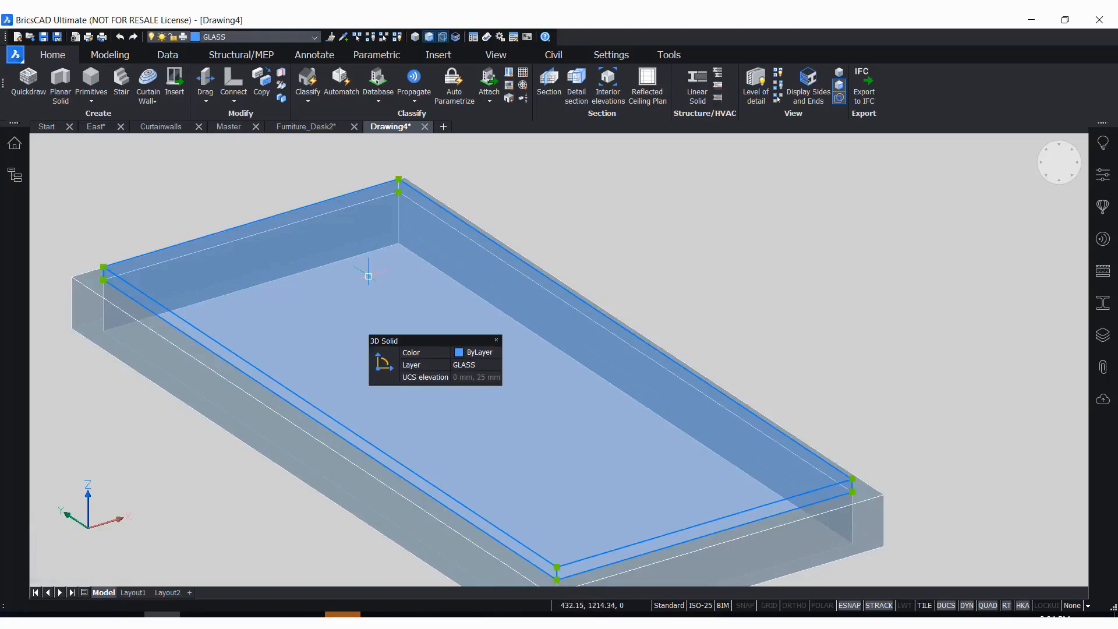
{"action": "mouse_move", "coordinate": [390, 389]}
{"action": "mouse_move", "coordinate": [450, 387]}
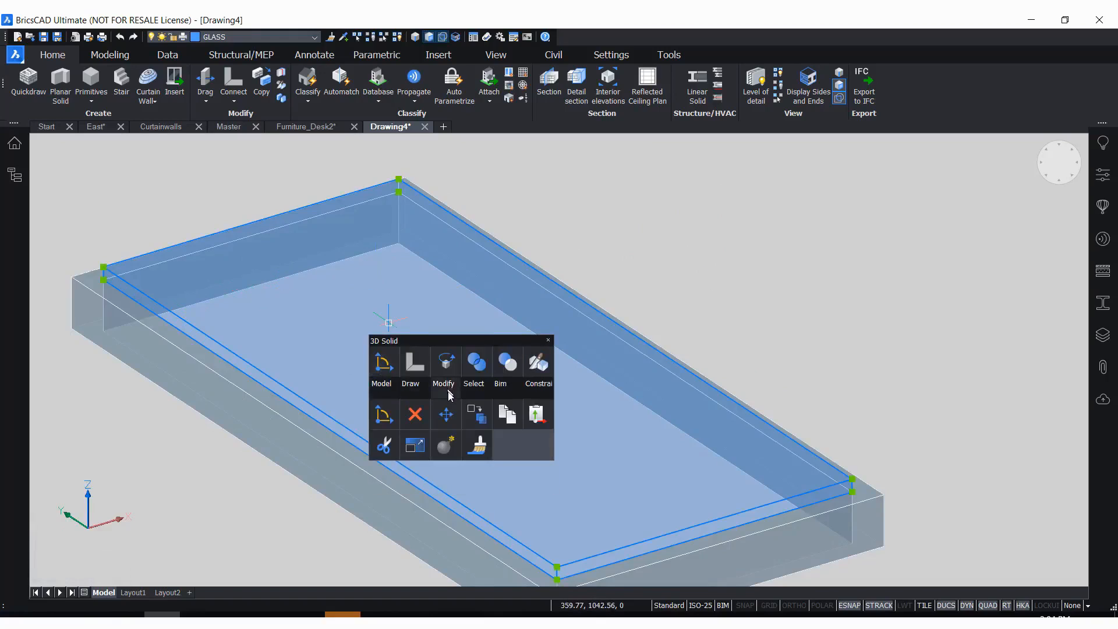
{"action": "left_click", "coordinate": [384, 414]}
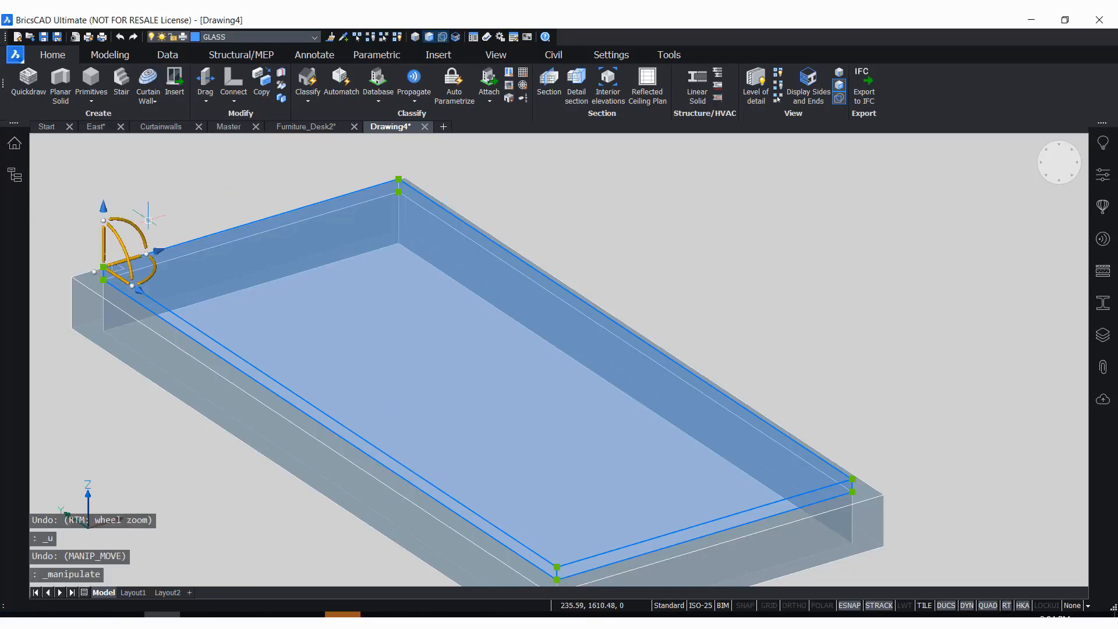
{"action": "left_click_drag", "start_coordinate": [103, 239], "coordinate": [107, 380]}
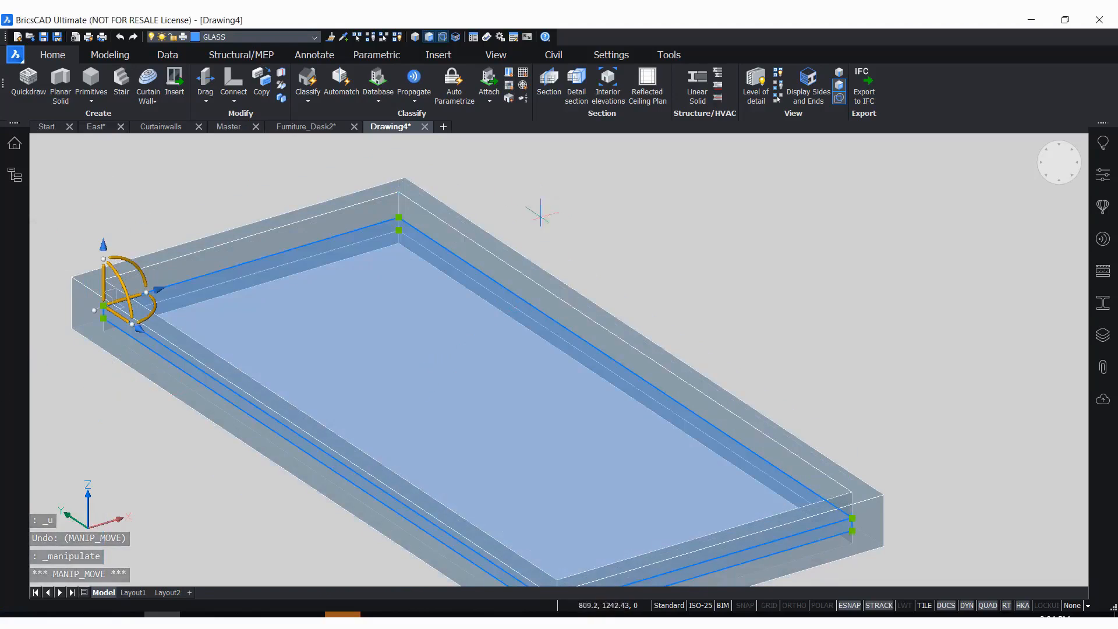
{"action": "key", "text": "Escape"}
{"action": "key", "text": "Escape"}
{"action": "key", "text": "Escape"}
{"action": "scroll", "coordinate": [704, 243], "scroll_direction": "down", "scroll_amount": 5}
{"action": "scroll", "coordinate": [727, 237], "scroll_direction": "up", "scroll_amount": 3}
{"action": "mouse_move", "coordinate": [728, 239]}
{"action": "middle_mouse_down", "text": "shift"}
{"action": "mouse_move", "coordinate": [718, 238]}
{"action": "mouse_move", "coordinate": [725, 245]}
{"action": "middle_mouse_up", "text": "shift"}
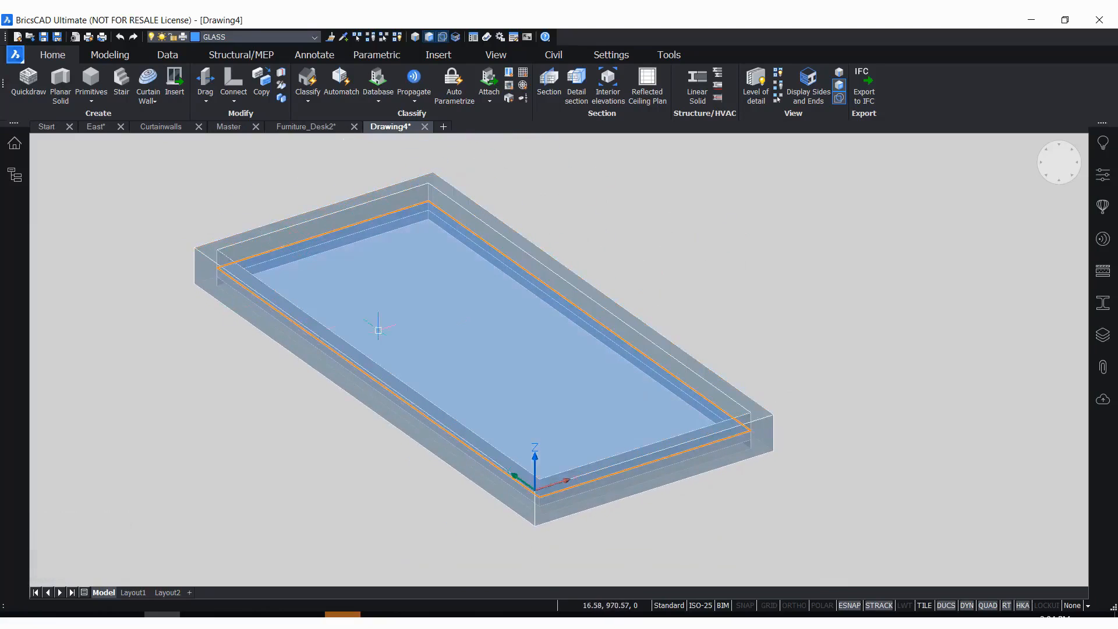
{"action": "middle_click_drag", "start_coordinate": [550, 279], "coordinate": [666, 272], "text": "shift"}
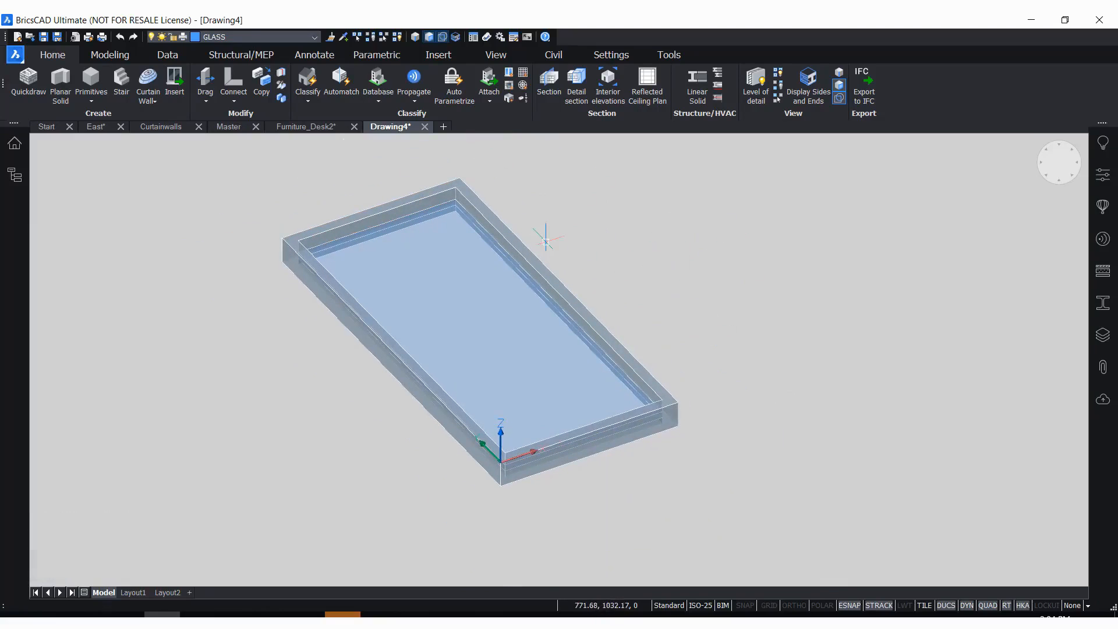
{"action": "scroll", "coordinate": [546, 242], "scroll_direction": "up", "scroll_amount": 2}
{"action": "mouse_move", "coordinate": [559, 240]}
{"action": "middle_mouse_down", "text": "shift"}
{"action": "mouse_move", "coordinate": [587, 234]}
{"action": "mouse_move", "coordinate": [575, 231]}
{"action": "middle_mouse_up", "text": "shift"}
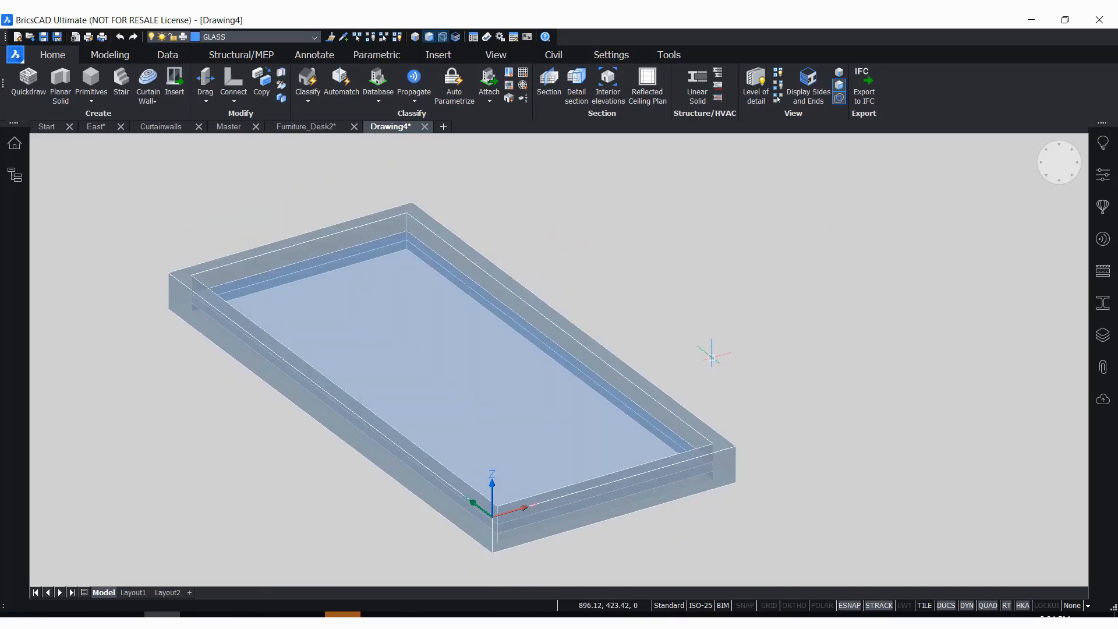
Classify the entire drawing as a Window with BIMCLASSIFY and review the BIM properties assigned to it
{"action": "left_click", "coordinate": [1104, 176]}
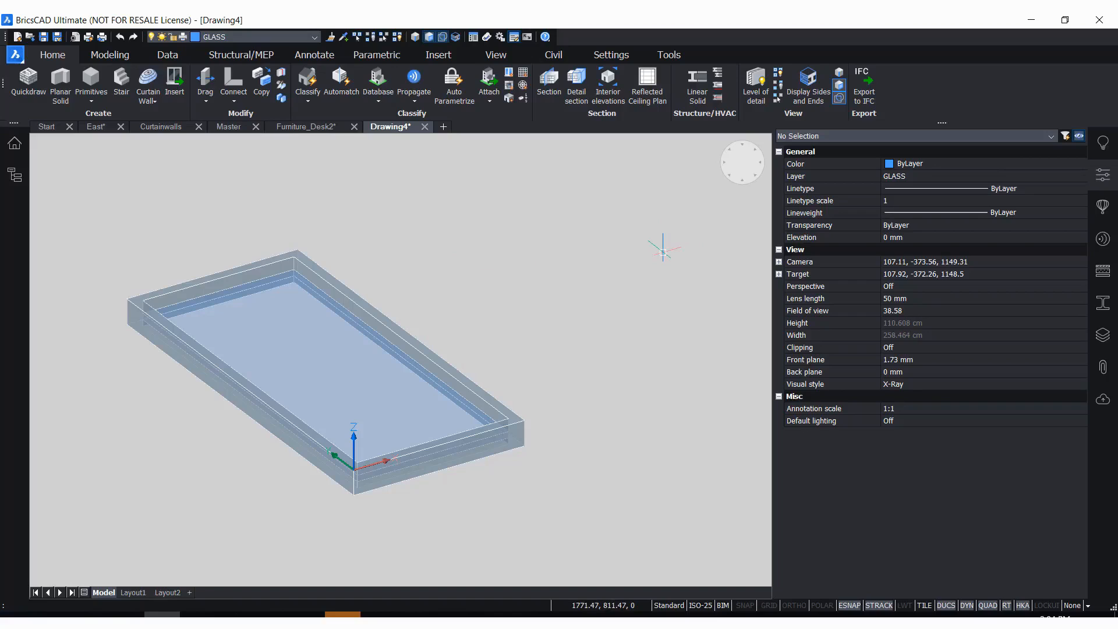
{"action": "type", "text": "BIM"}
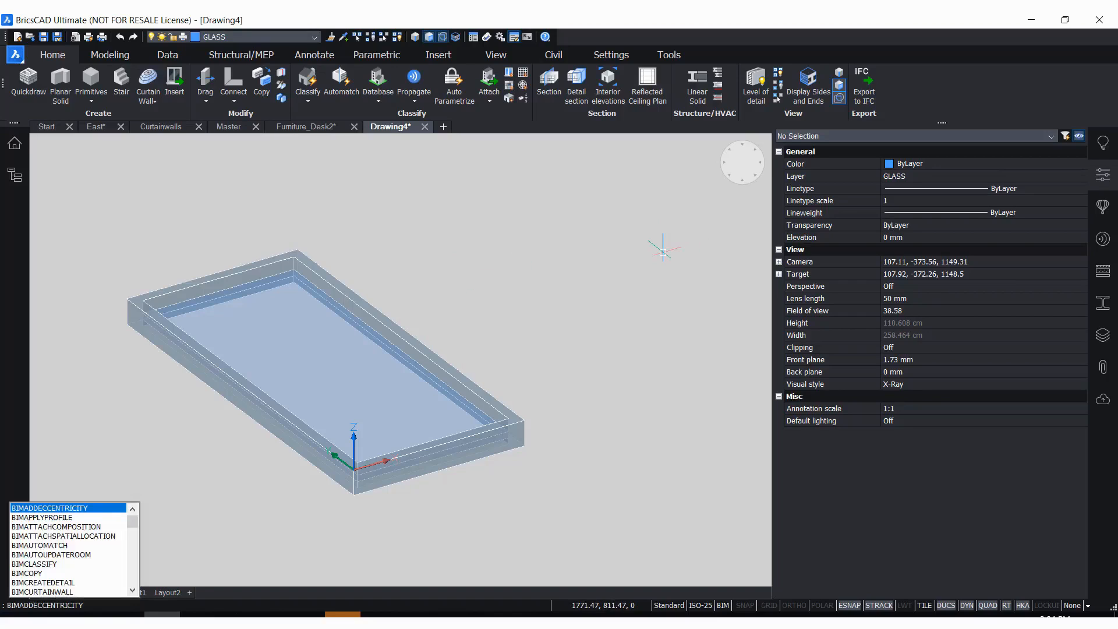
{"action": "type", "text": "CLASSIFY"}
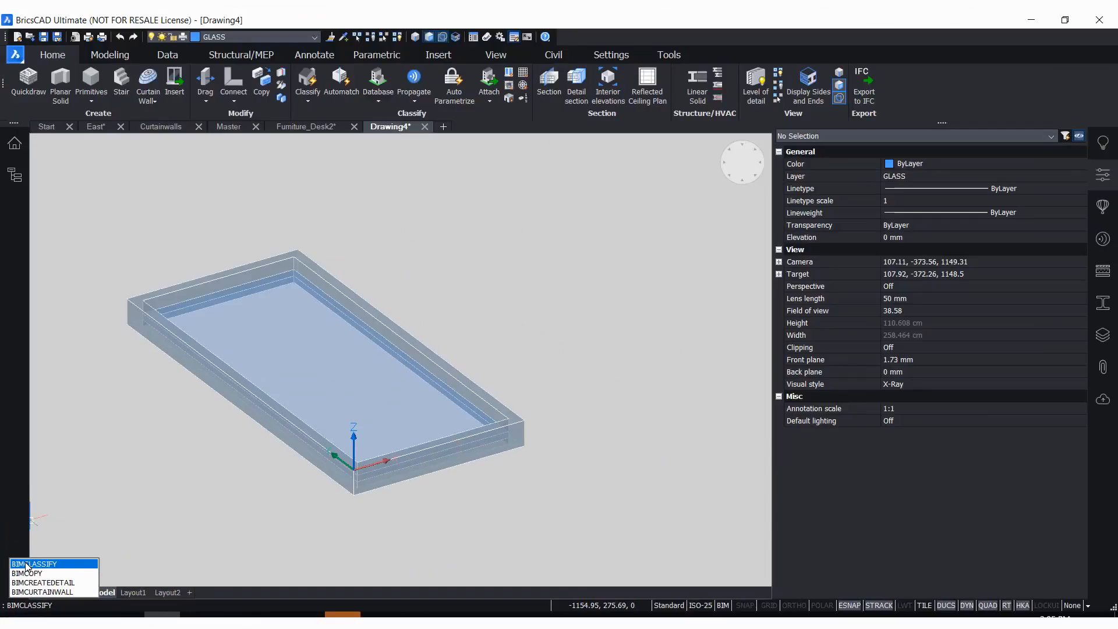
{"action": "left_click", "coordinate": [51, 533]}
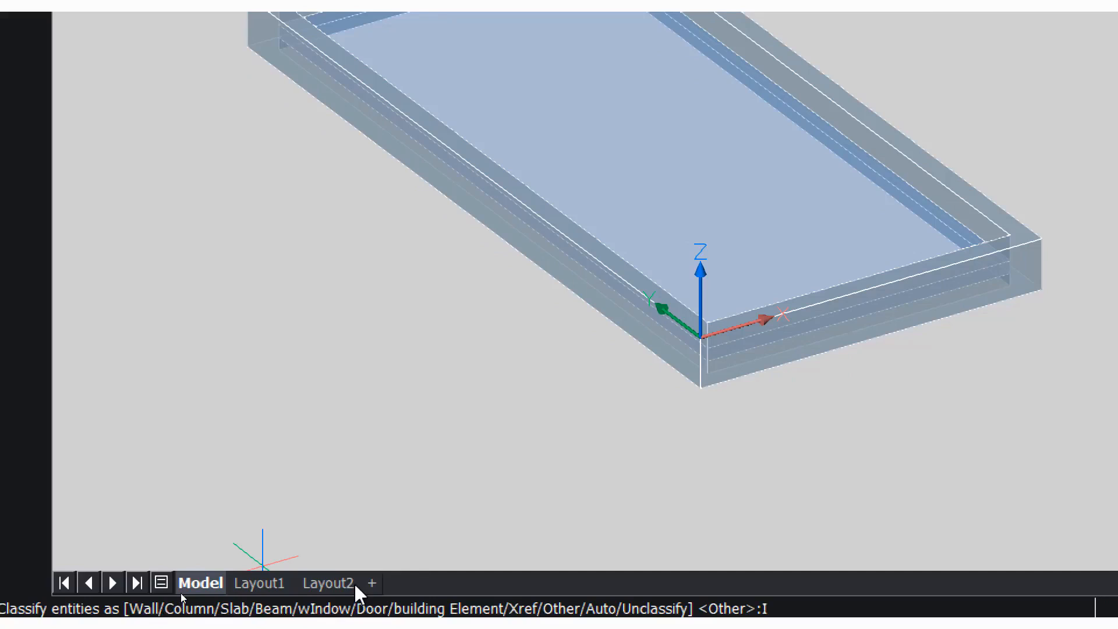
{"action": "key", "text": "Return"}
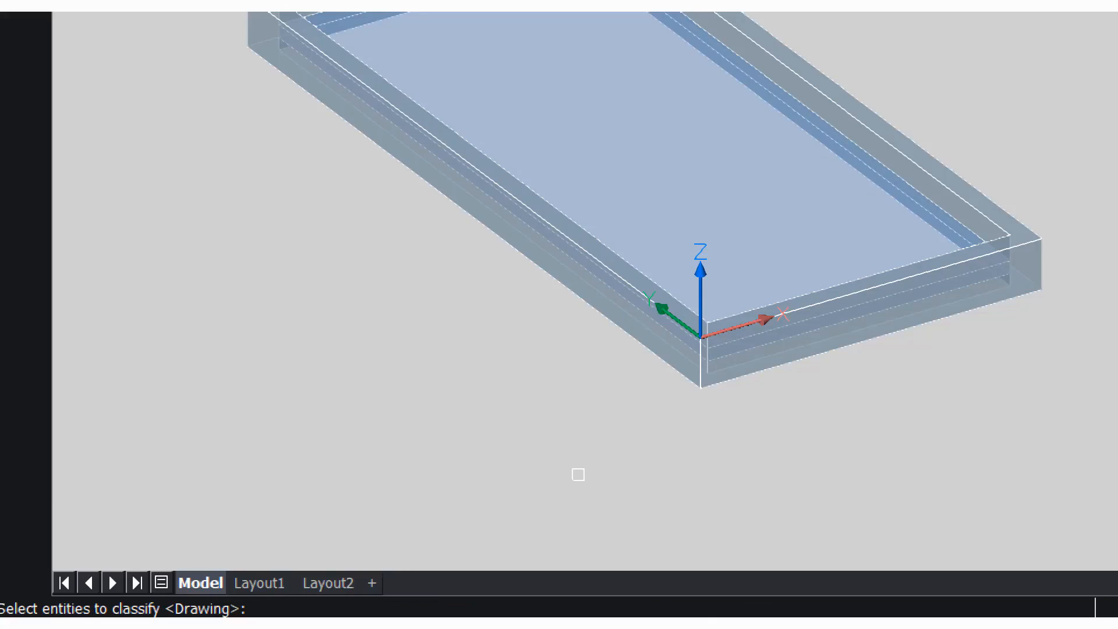
{"action": "key", "text": "Return"}
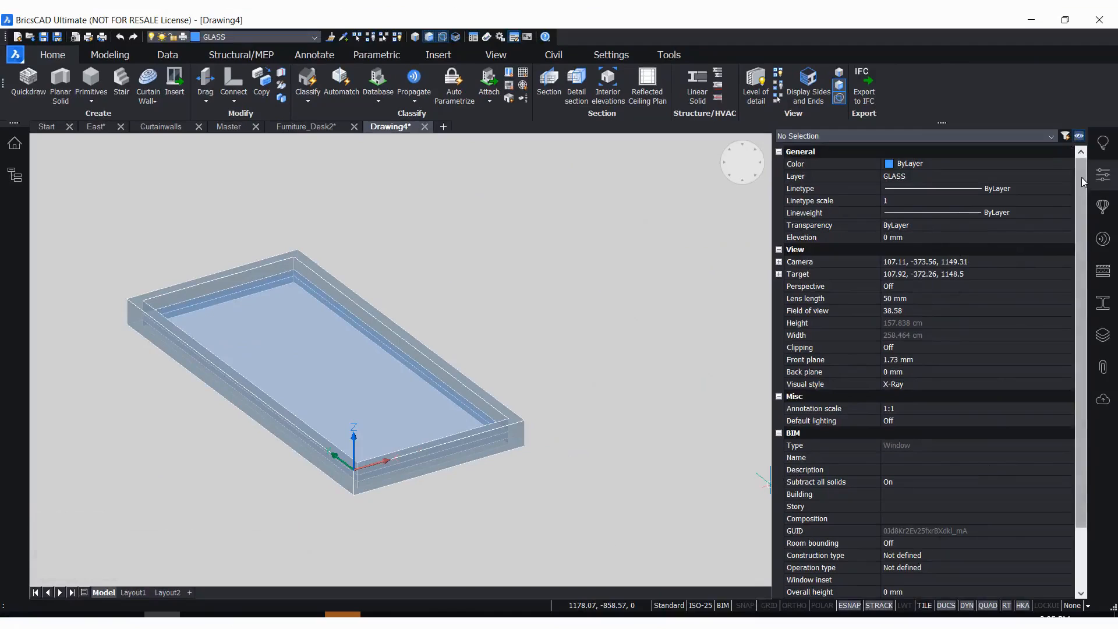
{"action": "scroll", "coordinate": [1081, 177], "scroll_direction": "down", "scroll_amount": 2}
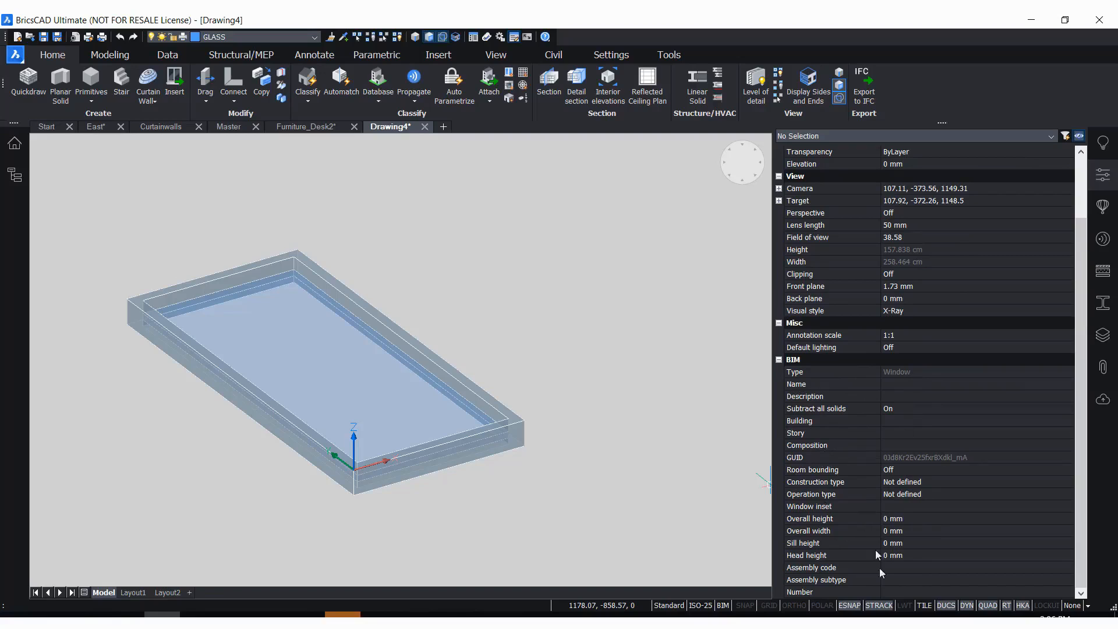
{"action": "left_click", "coordinate": [1103, 175]}
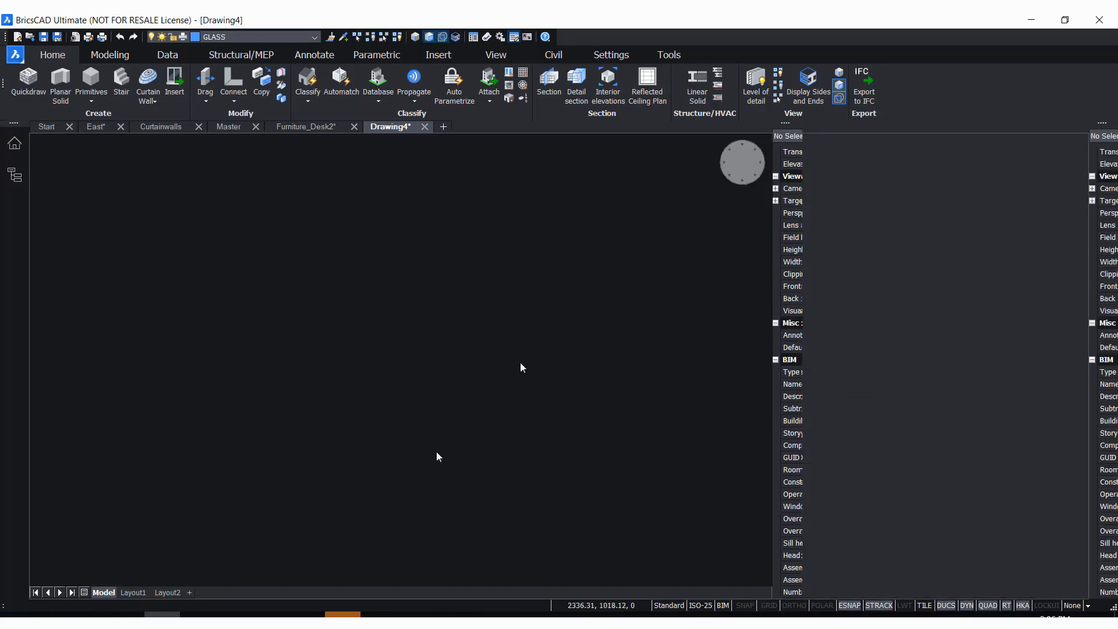
Create a library component from the whole drawing, named MyWin2, in the Windows category
{"action": "scroll", "coordinate": [960, 457], "scroll_direction": "up", "scroll_amount": 3}
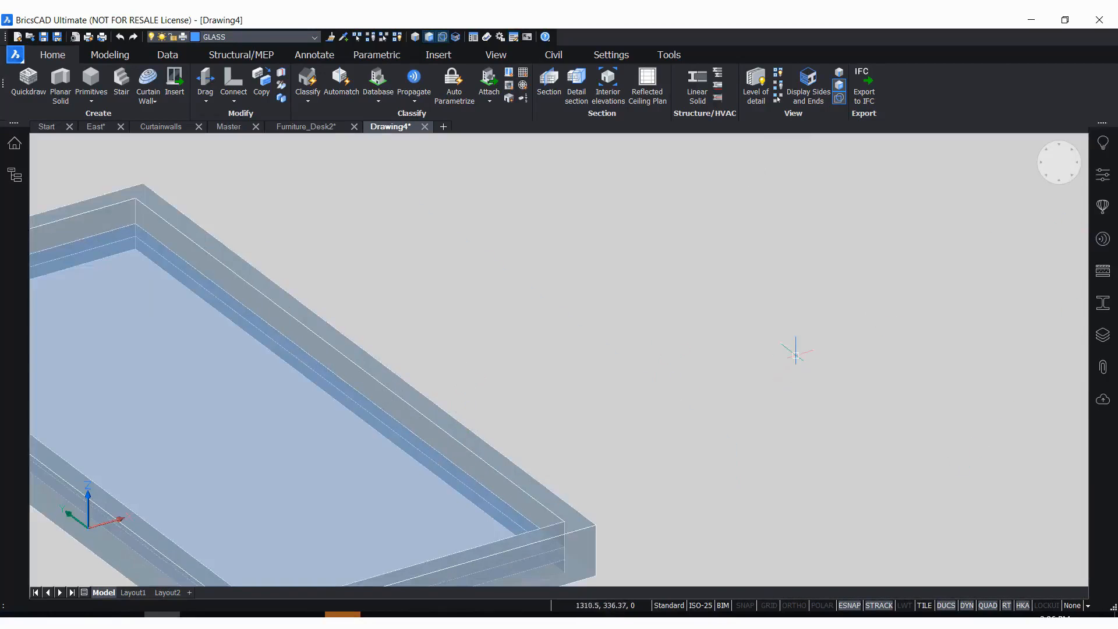
{"action": "scroll", "coordinate": [802, 343], "scroll_direction": "down", "scroll_amount": 3}
{"action": "scroll", "coordinate": [804, 343], "scroll_direction": "down", "scroll_amount": 1}
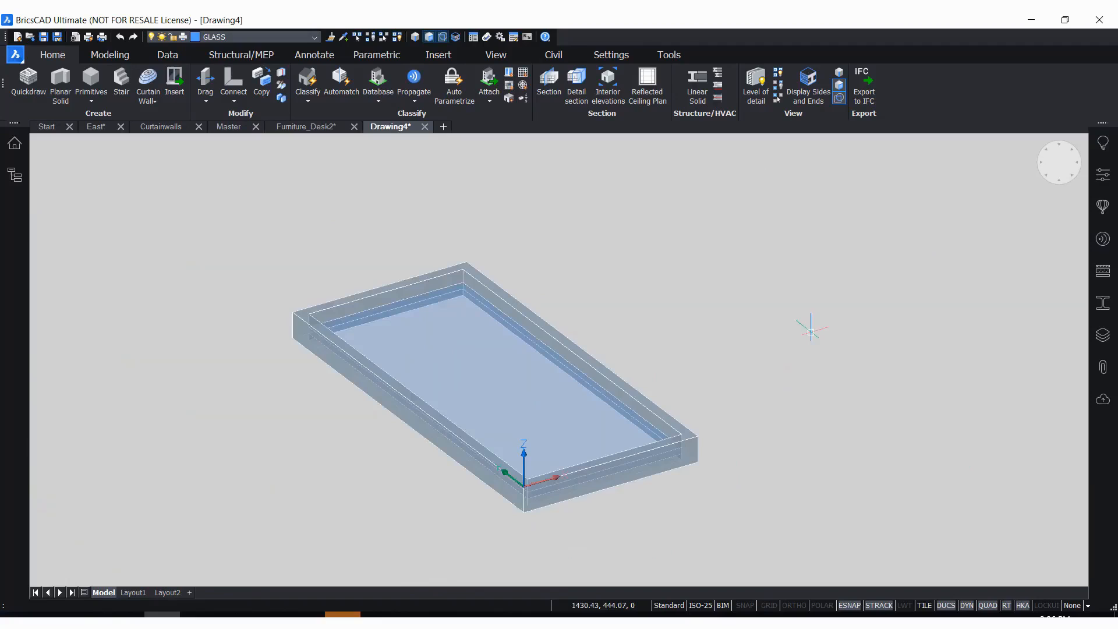
{"action": "left_click", "coordinate": [1102, 206]}
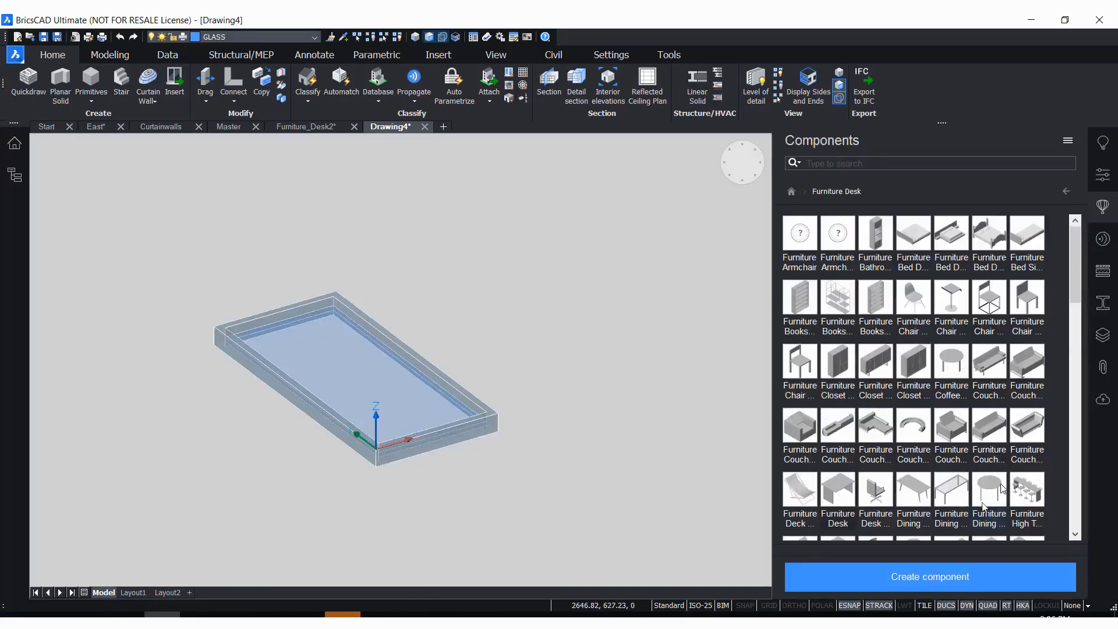
{"action": "left_click", "coordinate": [1066, 192]}
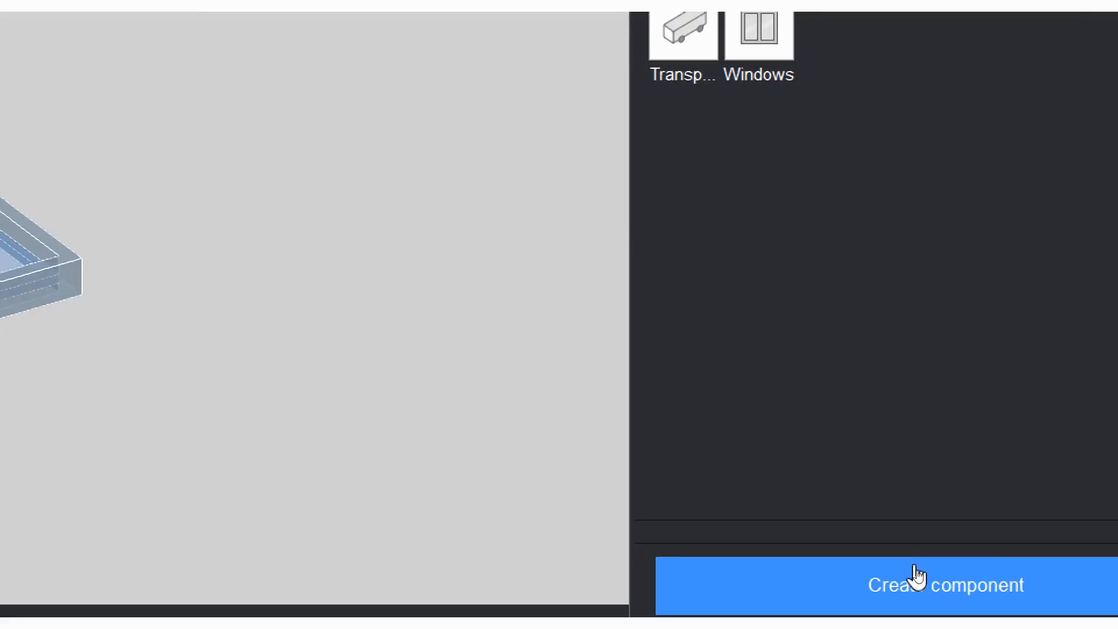
{"action": "left_click", "coordinate": [1007, 600]}
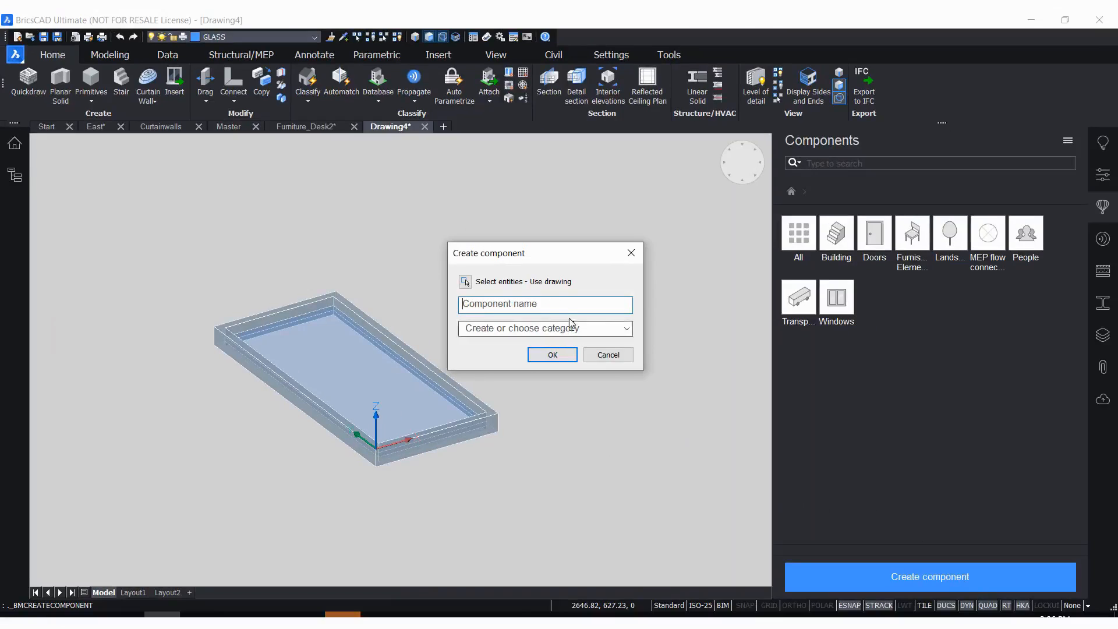
{"action": "left_click", "coordinate": [561, 309]}
{"action": "type", "text": "MyWin2"}
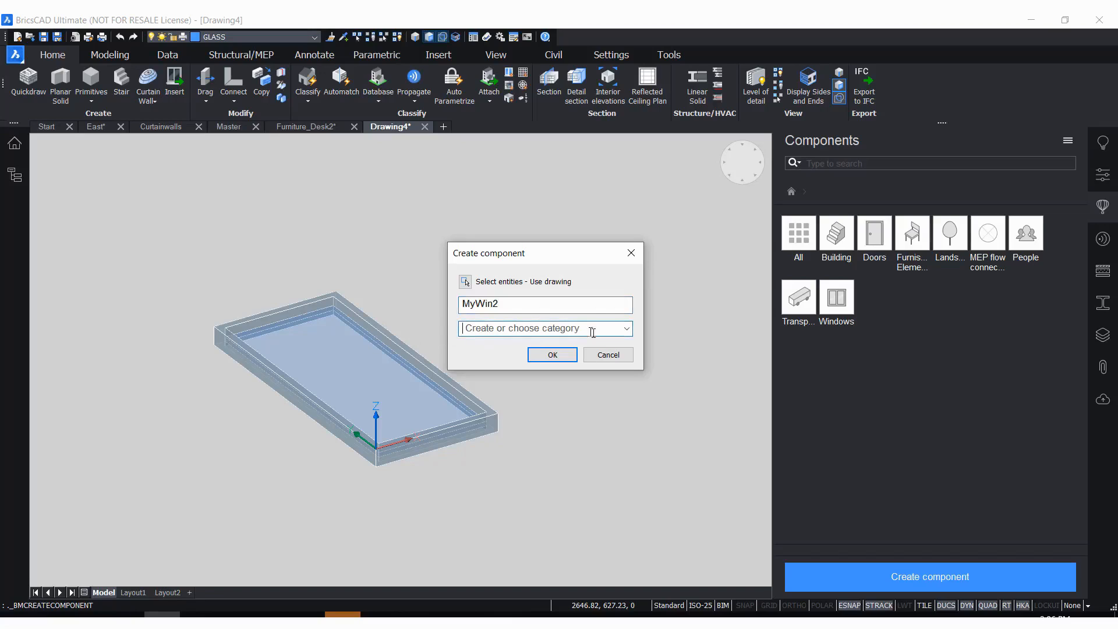
{"action": "left_click", "coordinate": [626, 329]}
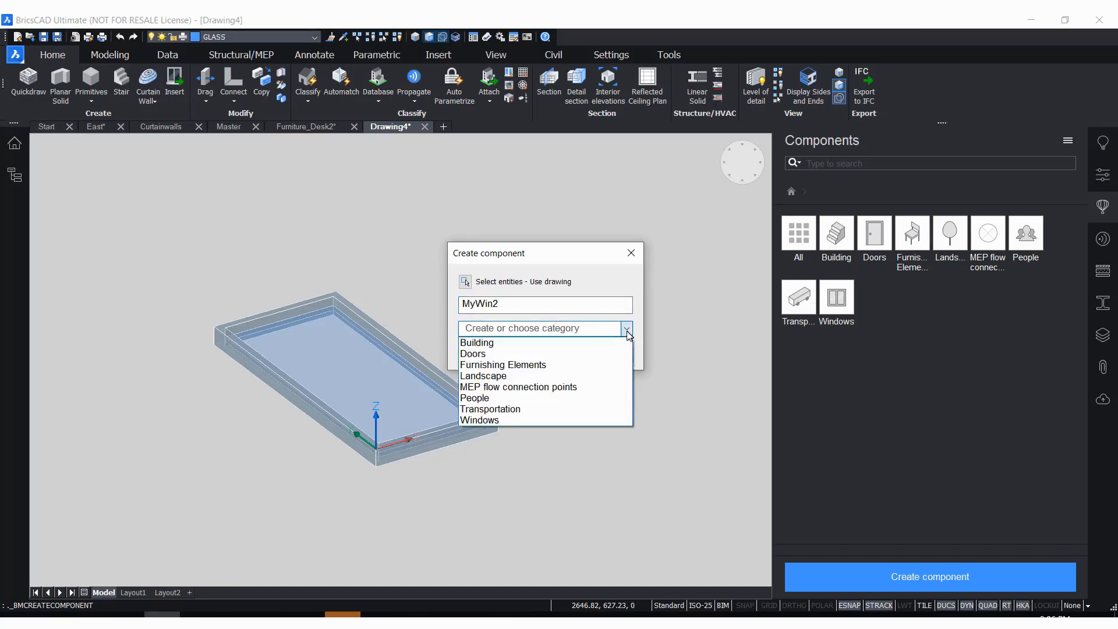
{"action": "left_click", "coordinate": [488, 420]}
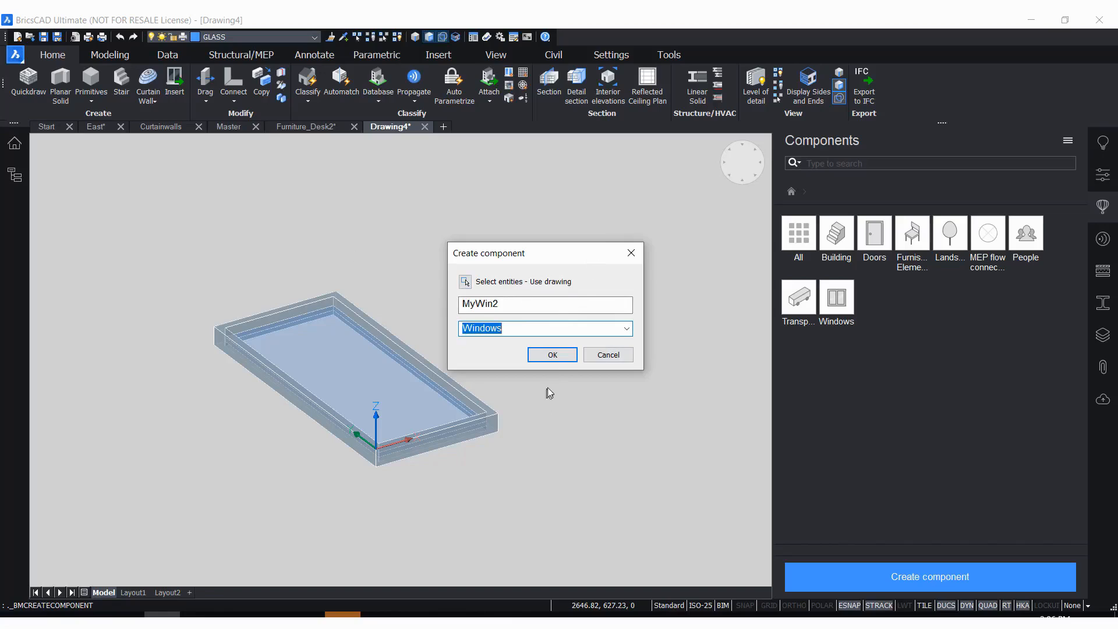
{"action": "left_click", "coordinate": [551, 359]}
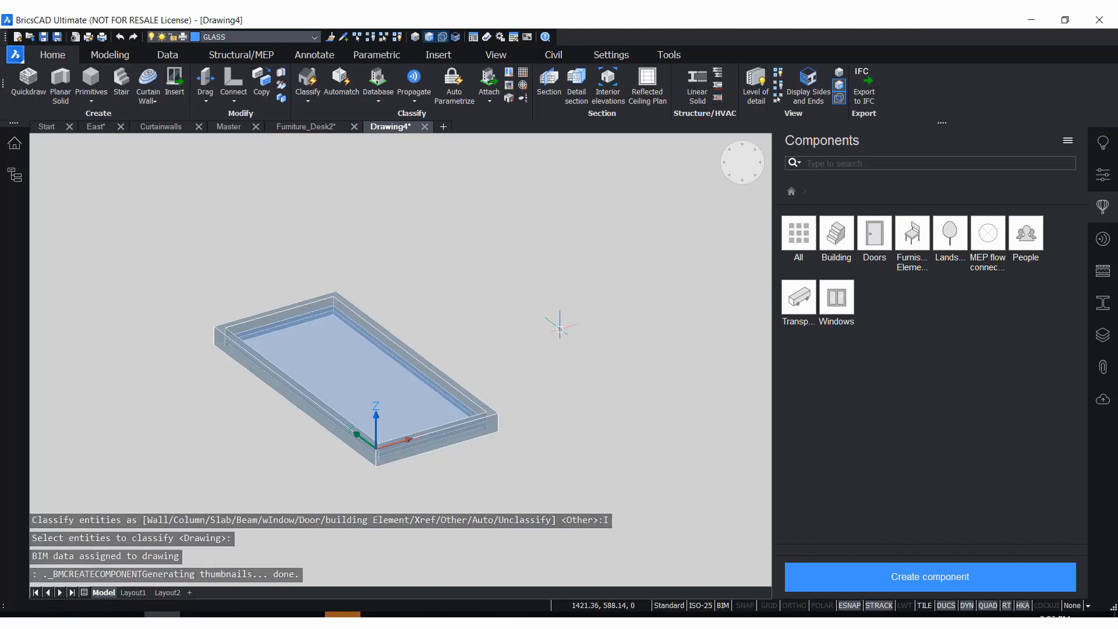
Switch to the East drawing and turn off the clip display of the building's section plane
{"action": "left_click", "coordinate": [96, 126]}
{"action": "scroll", "coordinate": [282, 343], "scroll_direction": "down", "scroll_amount": 12}
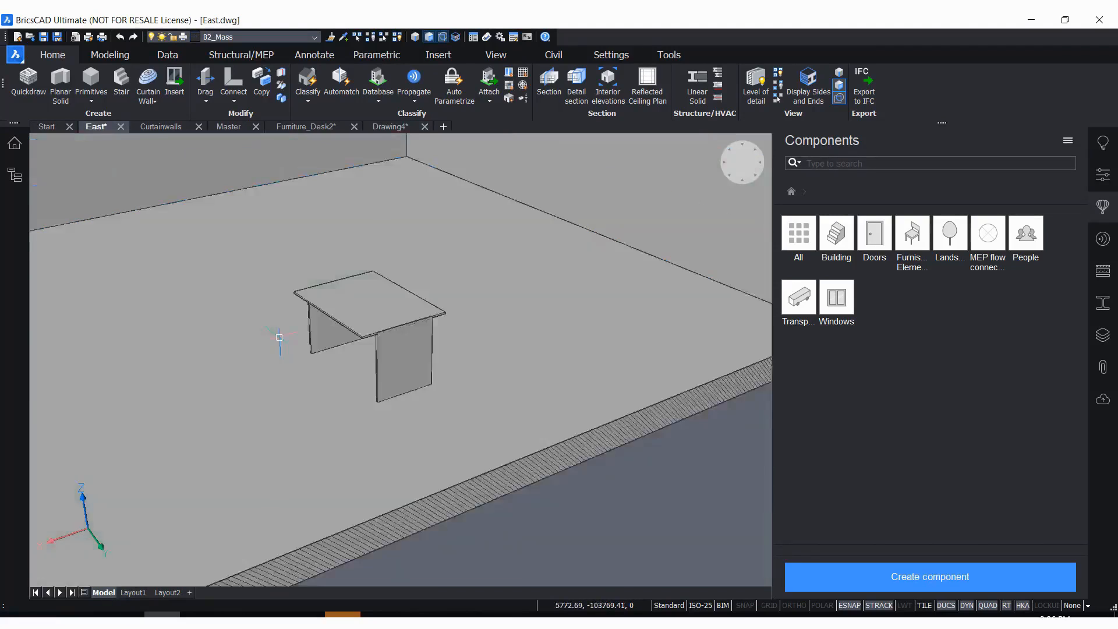
{"action": "scroll", "coordinate": [463, 279], "scroll_direction": "up", "scroll_amount": 2}
{"action": "mouse_move", "coordinate": [474, 248]}
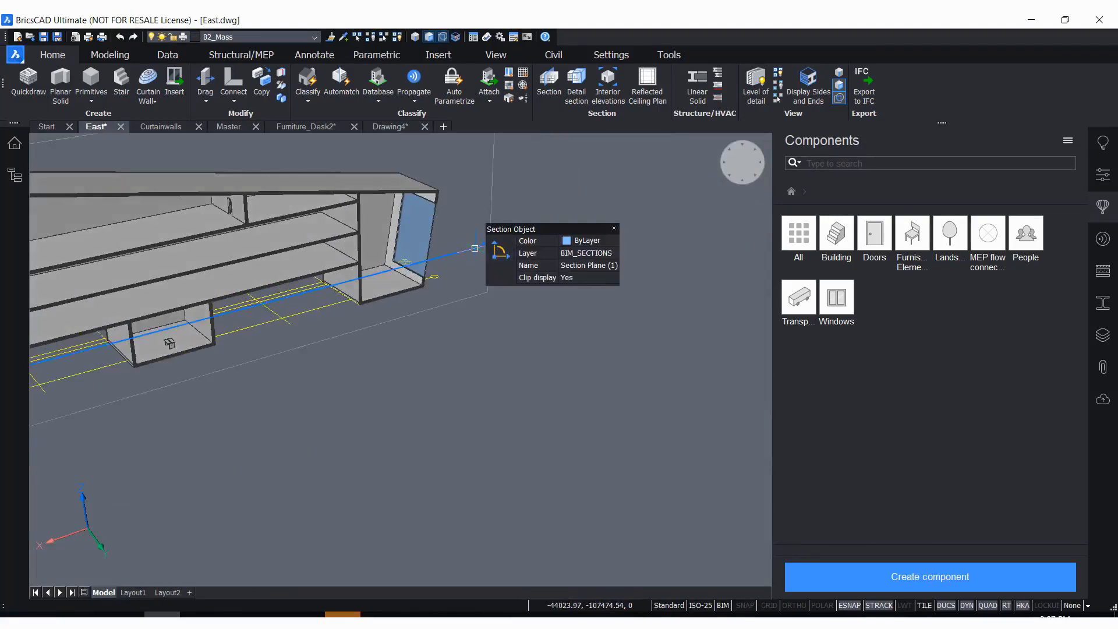
{"action": "double_click", "coordinate": [475, 248]}
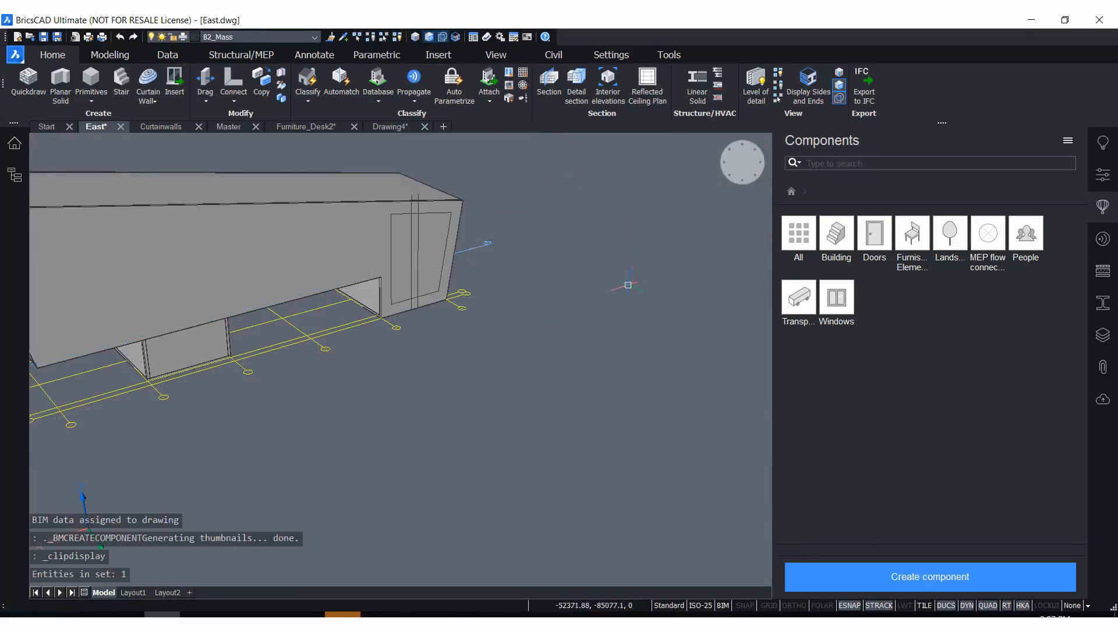
Generate new thumbnails for the component library and check MyWin2 in the Windows category
{"action": "left_click", "coordinate": [839, 311]}
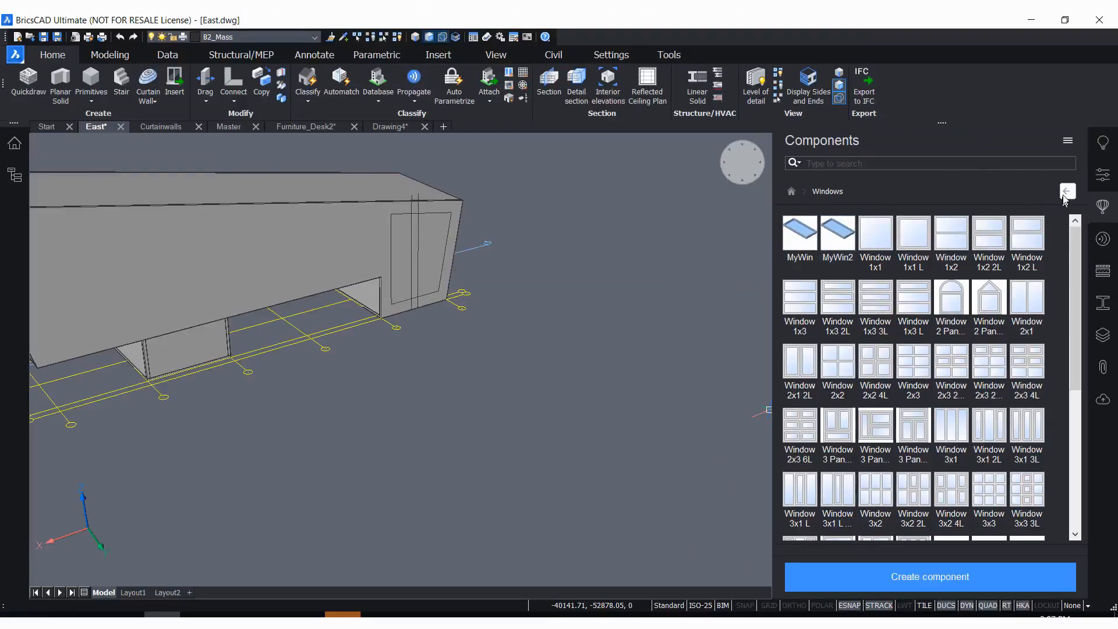
{"action": "left_click", "coordinate": [1067, 192]}
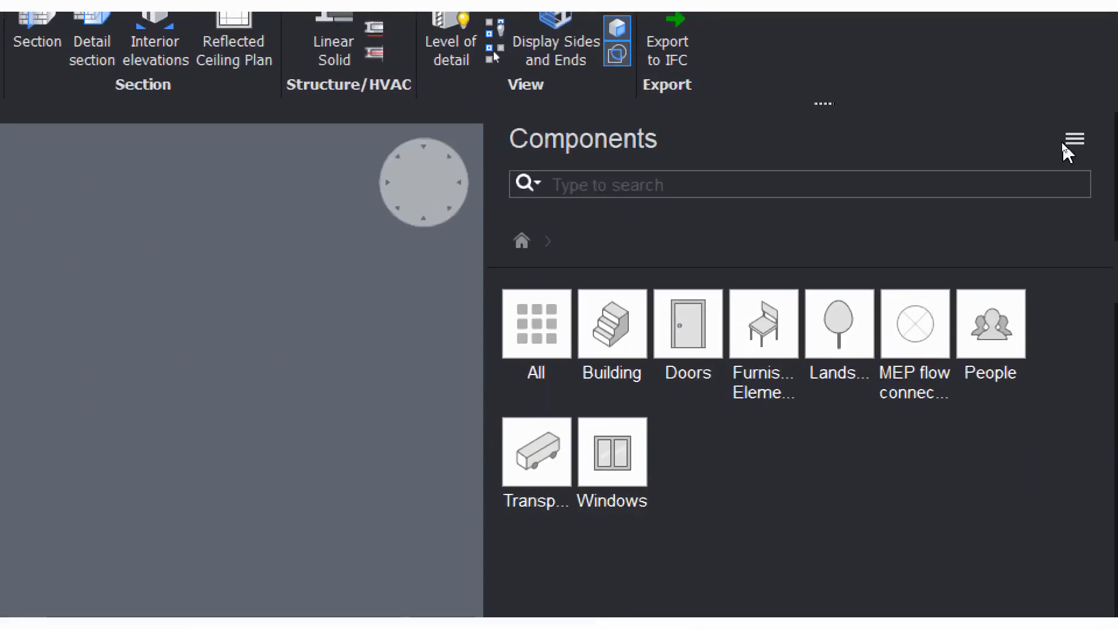
{"action": "left_click", "coordinate": [1068, 141]}
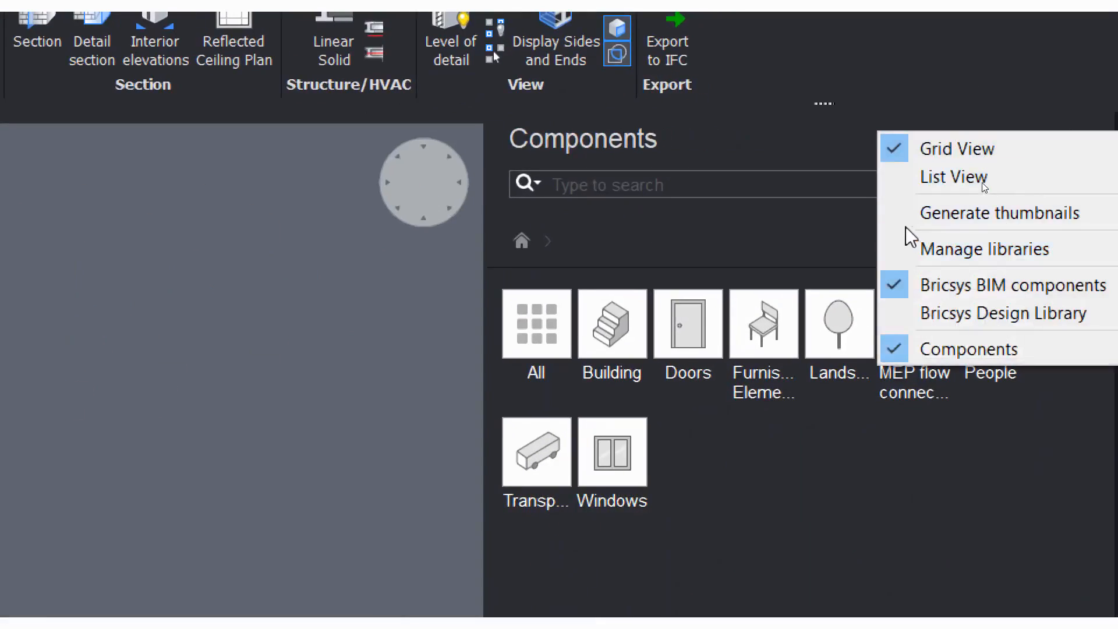
{"action": "left_click", "coordinate": [1076, 214]}
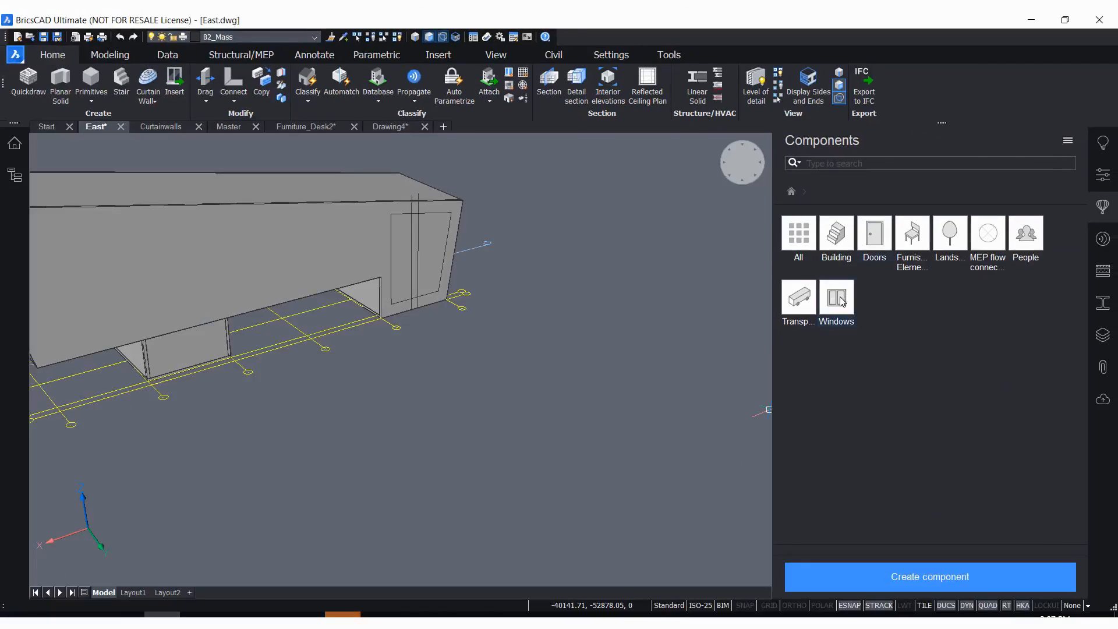
{"action": "left_click", "coordinate": [842, 302]}
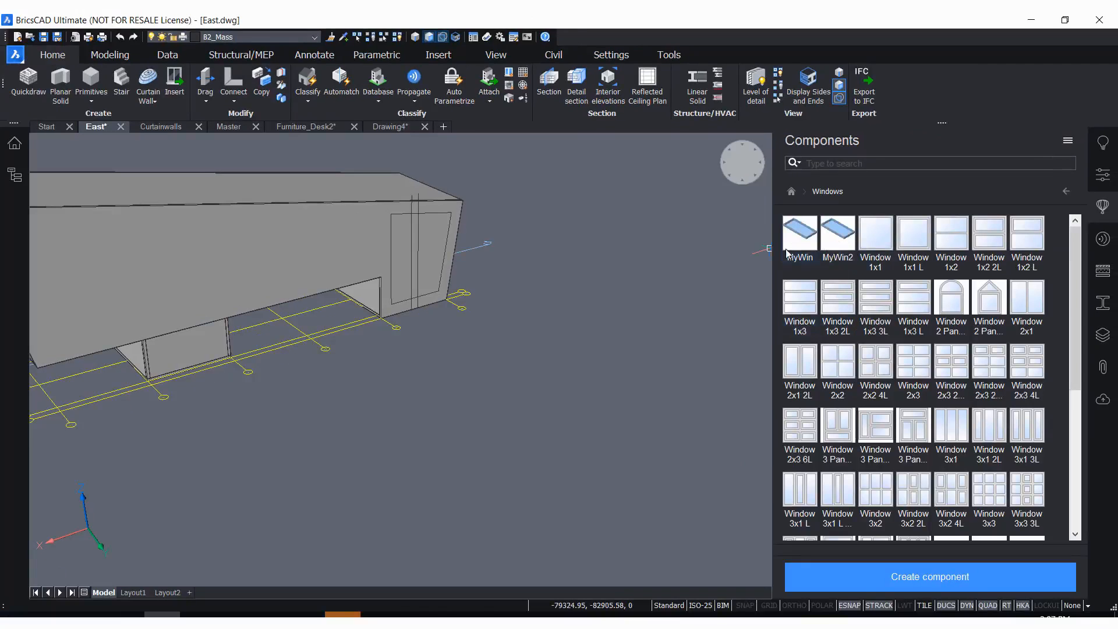
{"action": "left_click", "coordinate": [1068, 141]}
{"action": "left_click", "coordinate": [1030, 128]}
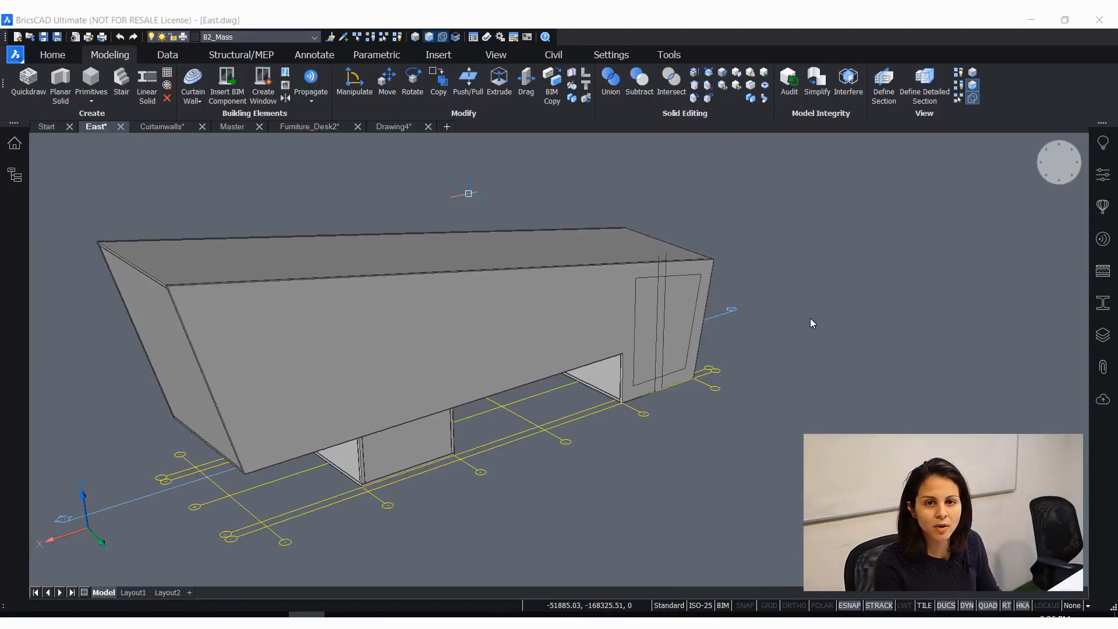
Display the full command line window and start Create Window for the four-sided outline on the building's outer wall
{"action": "scroll", "coordinate": [757, 297], "scroll_direction": "up", "scroll_amount": 5}
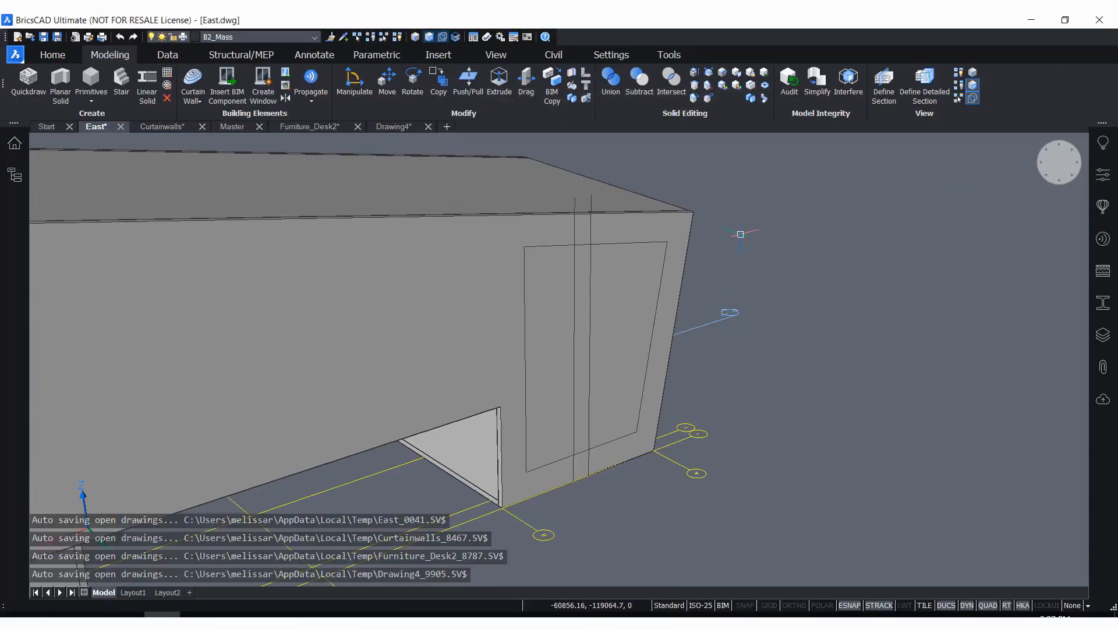
{"action": "scroll", "coordinate": [763, 270], "scroll_direction": "down", "scroll_amount": 1}
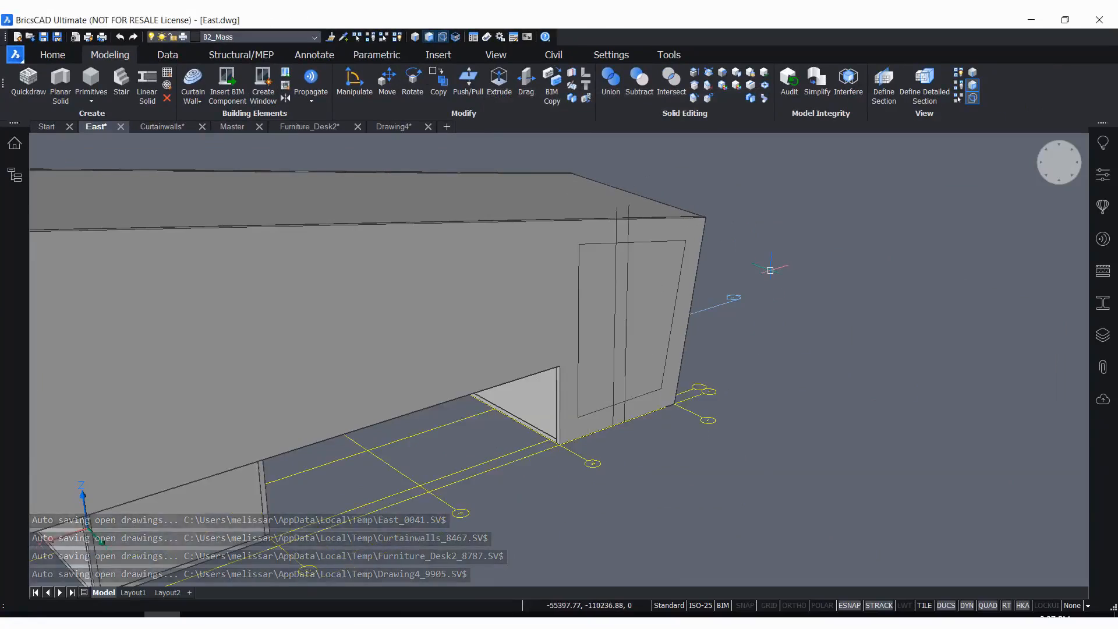
{"action": "scroll", "coordinate": [768, 270], "scroll_direction": "up", "scroll_amount": 1}
{"action": "middle_click_drag", "start_coordinate": [789, 355], "coordinate": [767, 344], "text": "shift"}
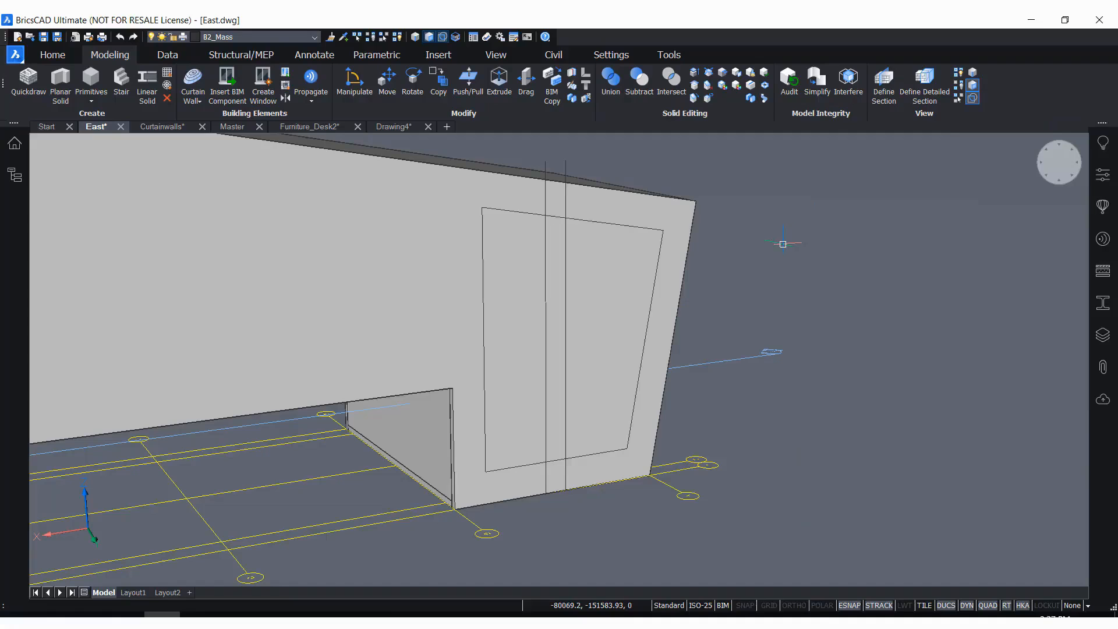
{"action": "left_click", "coordinate": [261, 88]}
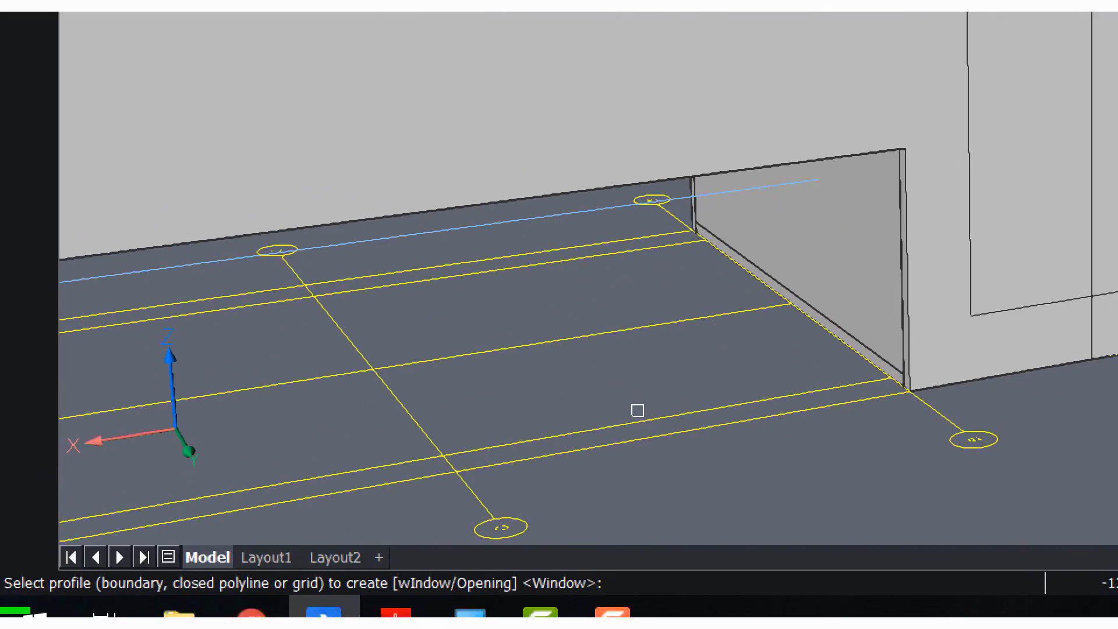
{"action": "key", "text": "Escape"}
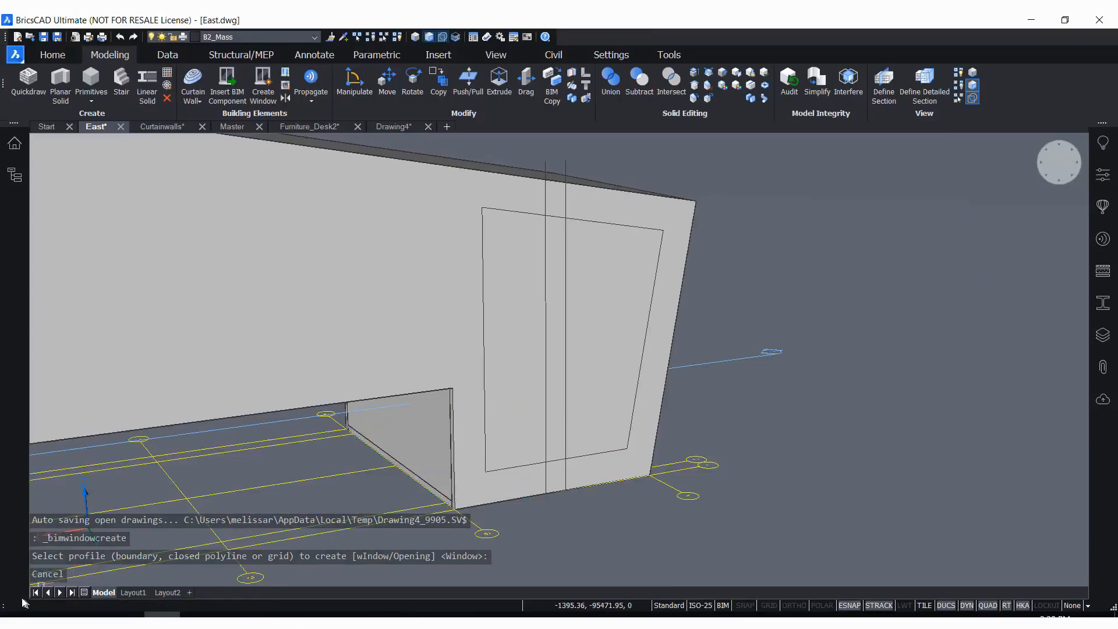
{"action": "left_click", "coordinate": [6, 607]}
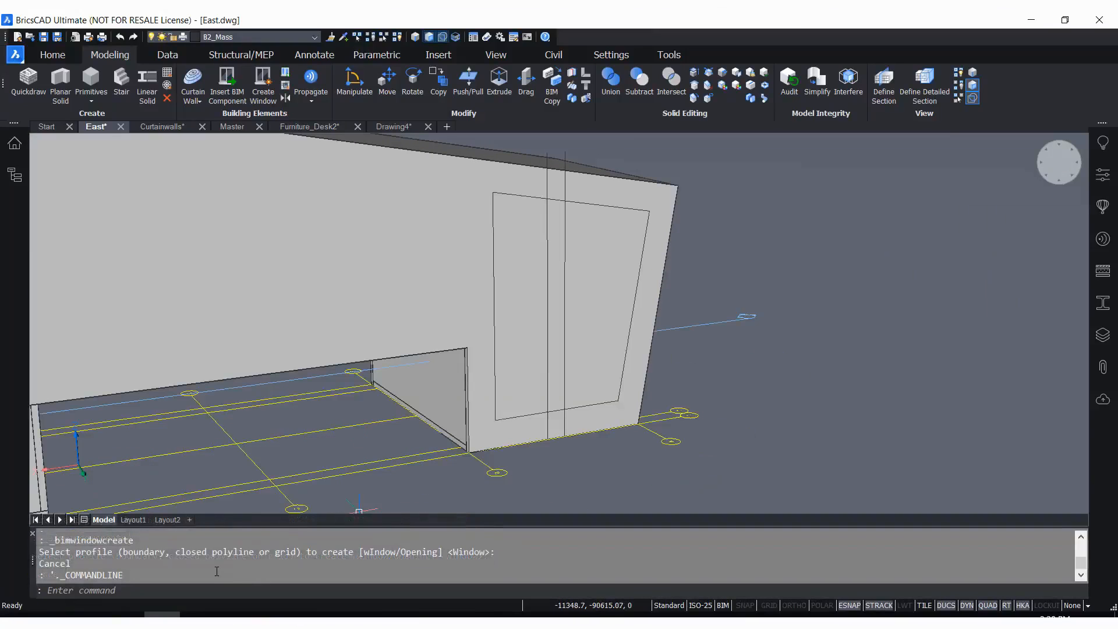
{"action": "key", "text": "Escape"}
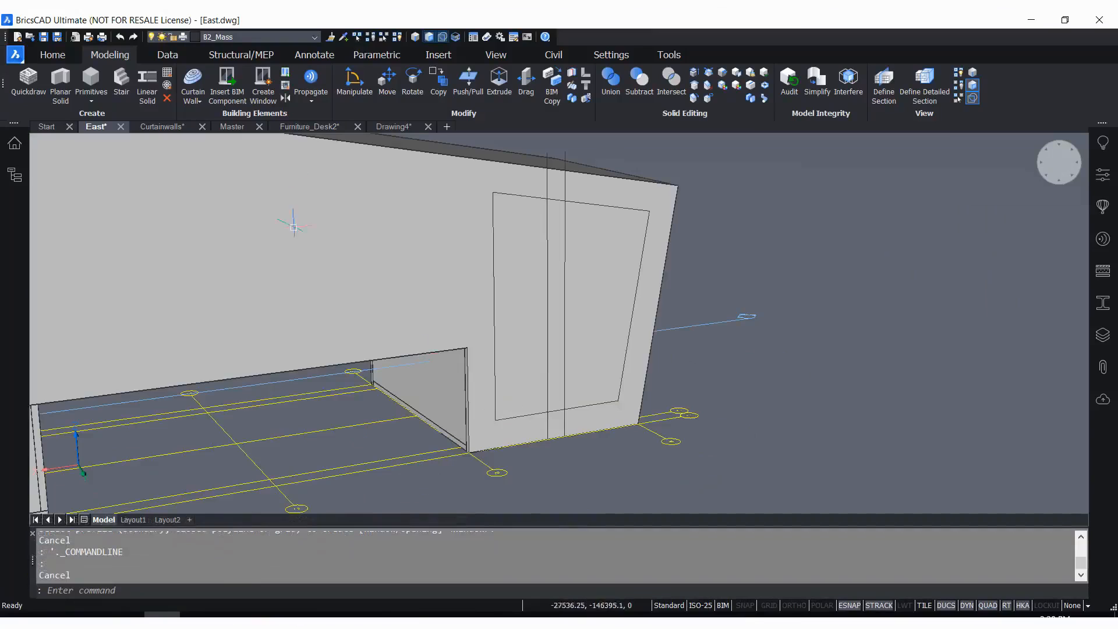
{"action": "left_click", "coordinate": [260, 78]}
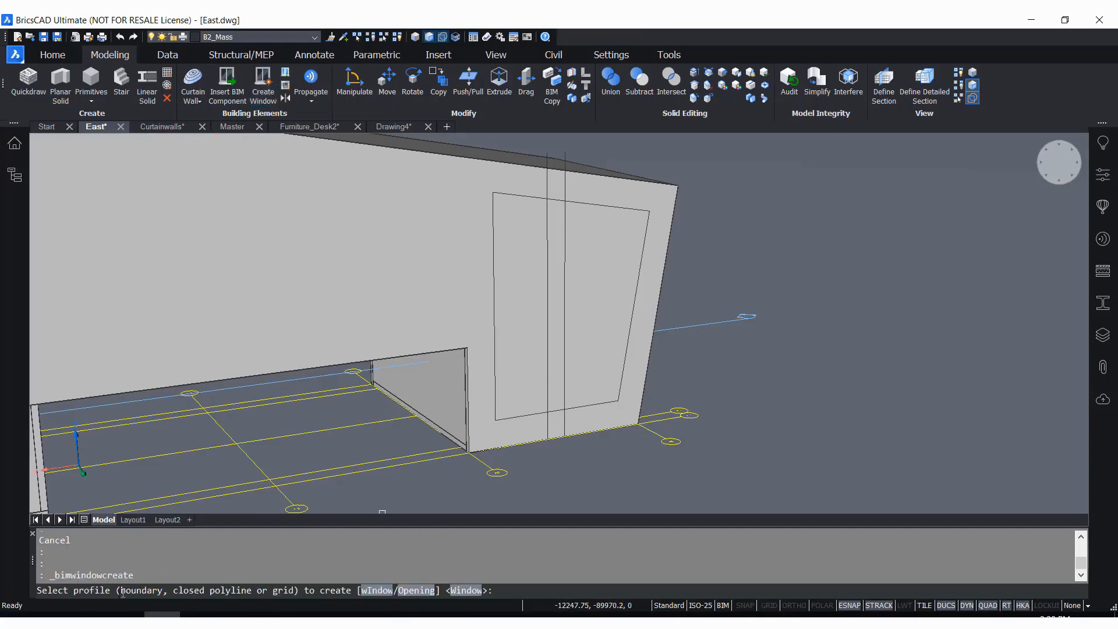
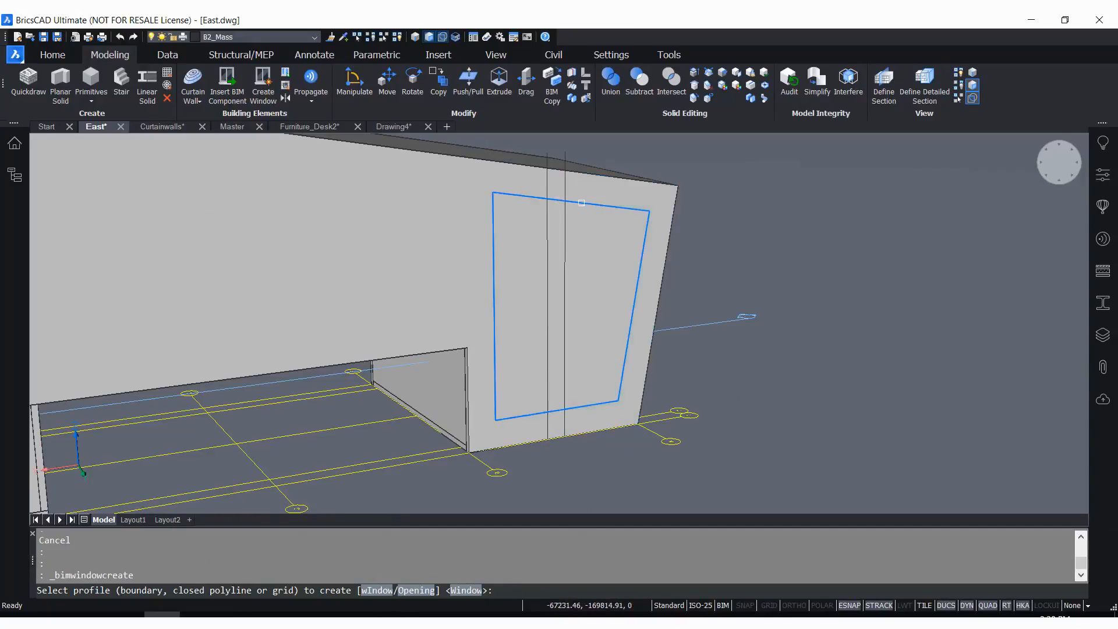
Create a single-pane window from the whole four-sided outline, and undo it
{"action": "left_click", "coordinate": [581, 203]}
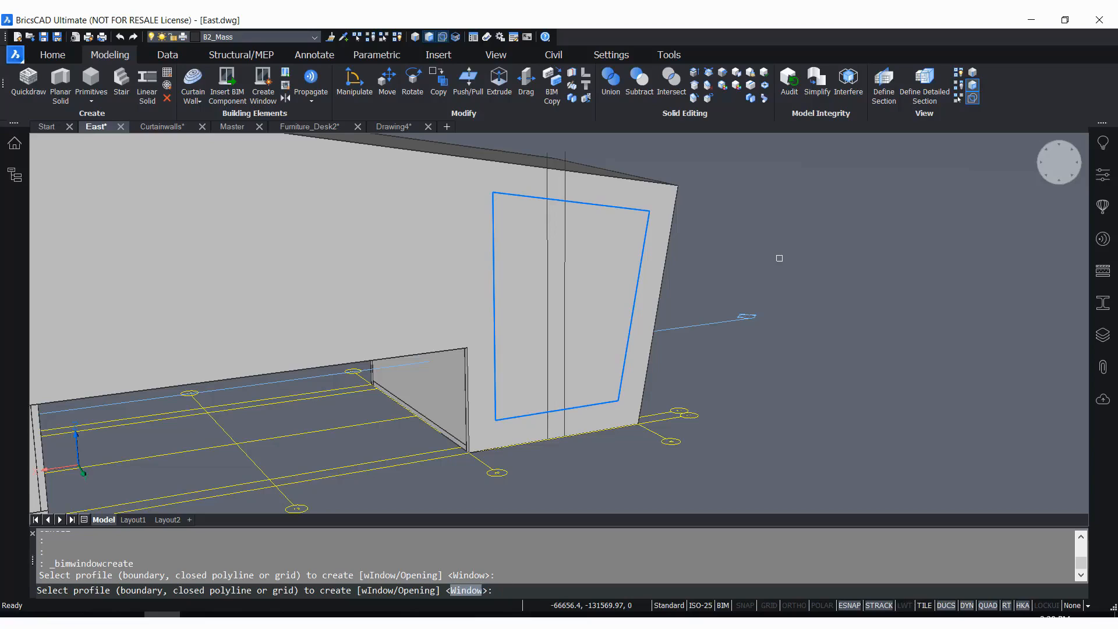
{"action": "key", "text": "Return"}
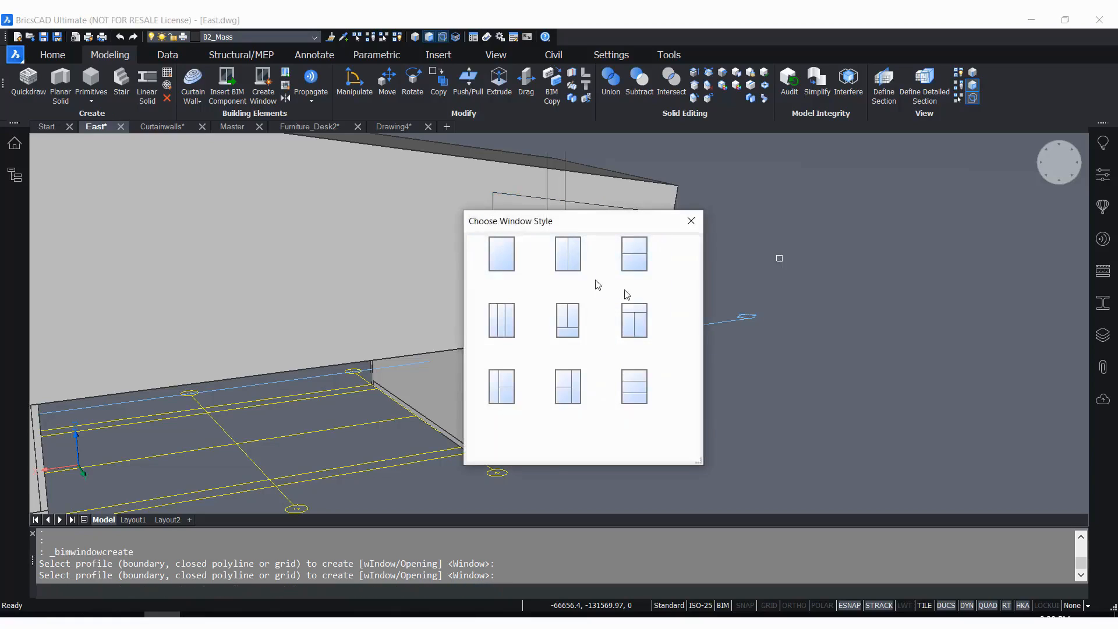
{"action": "left_click", "coordinate": [497, 255]}
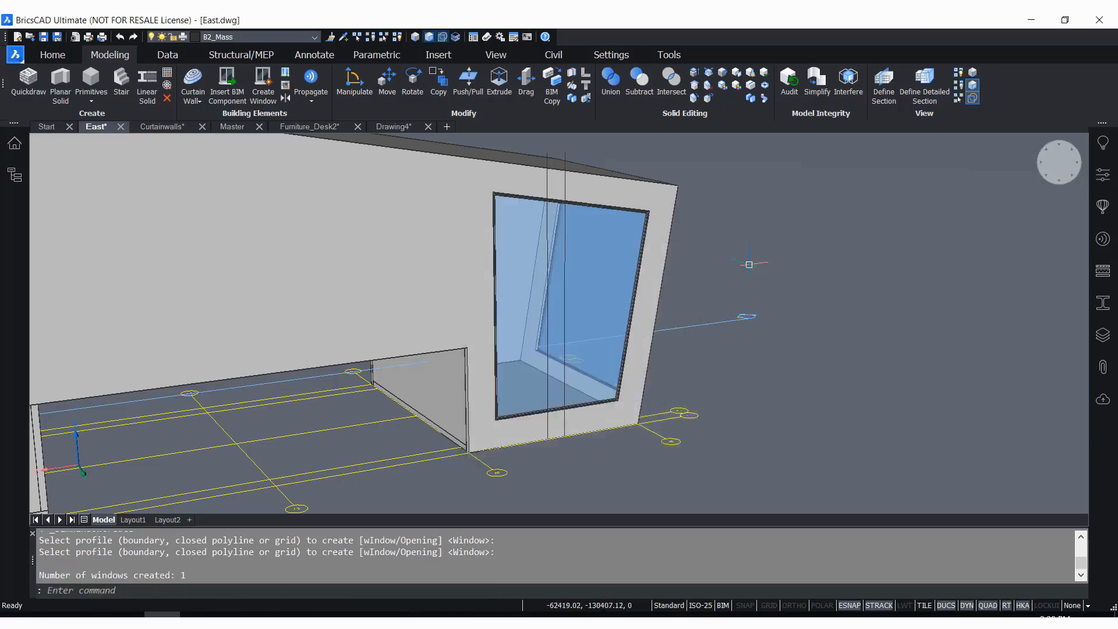
{"action": "type", "text": "u"}
{"action": "key", "text": "Return"}
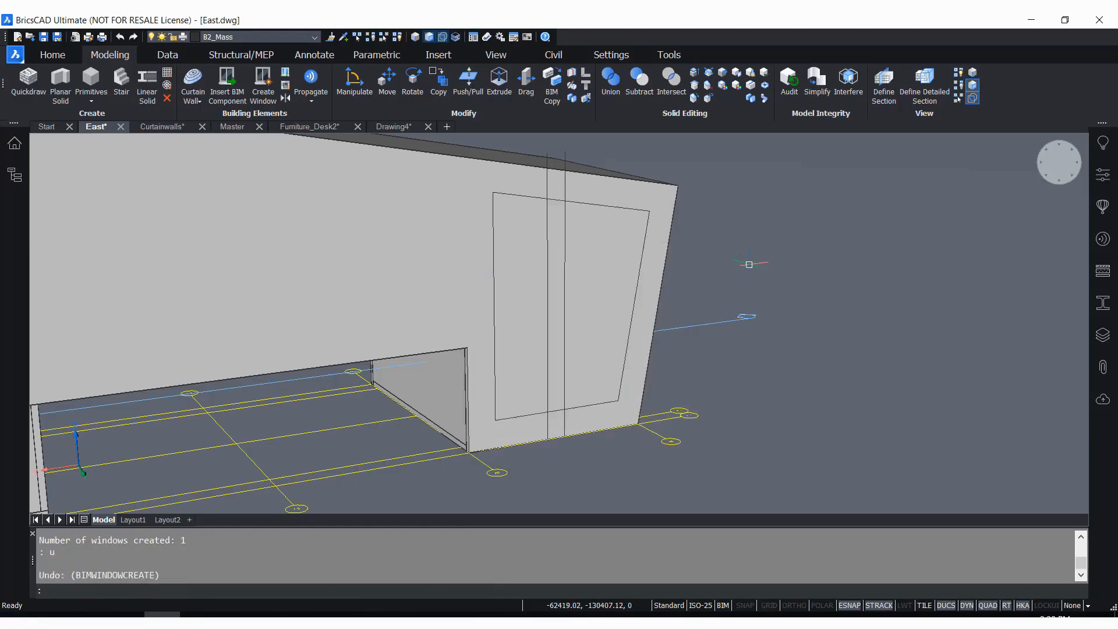
Create a single-pane window from only the outline region nearest the wall's sloping end, and undo it
{"action": "left_click", "coordinate": [262, 85]}
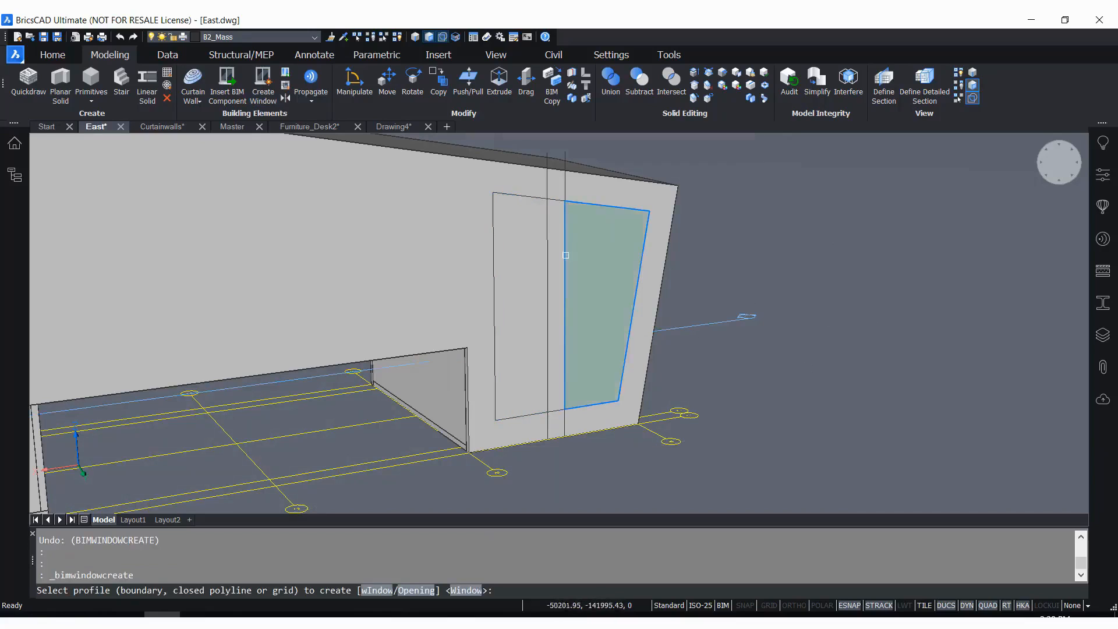
{"action": "left_click", "coordinate": [602, 325]}
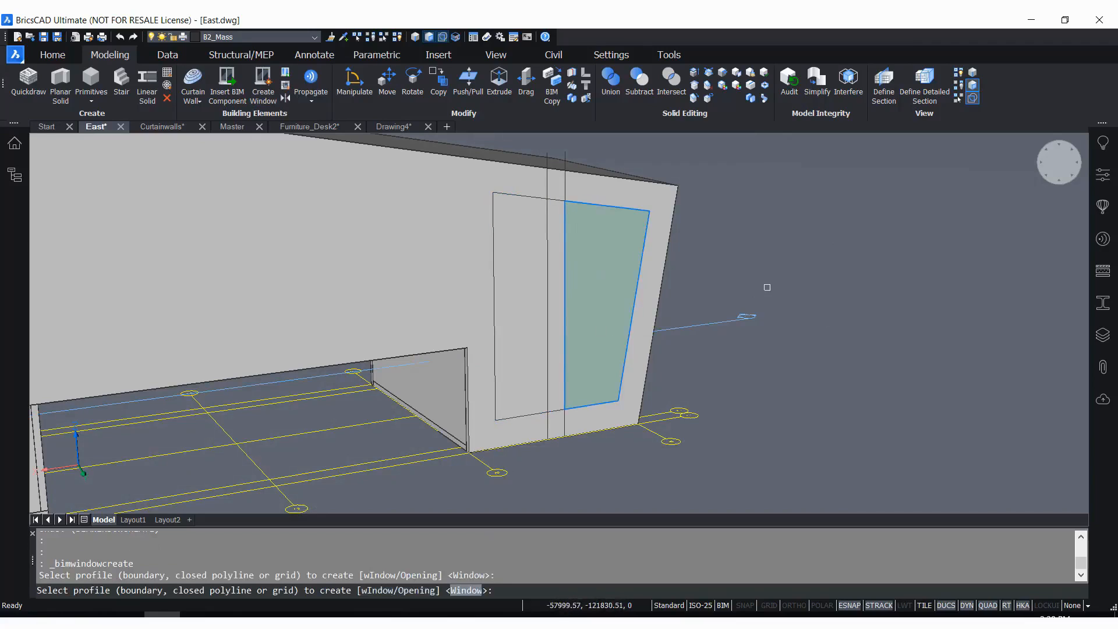
{"action": "key", "text": "Return"}
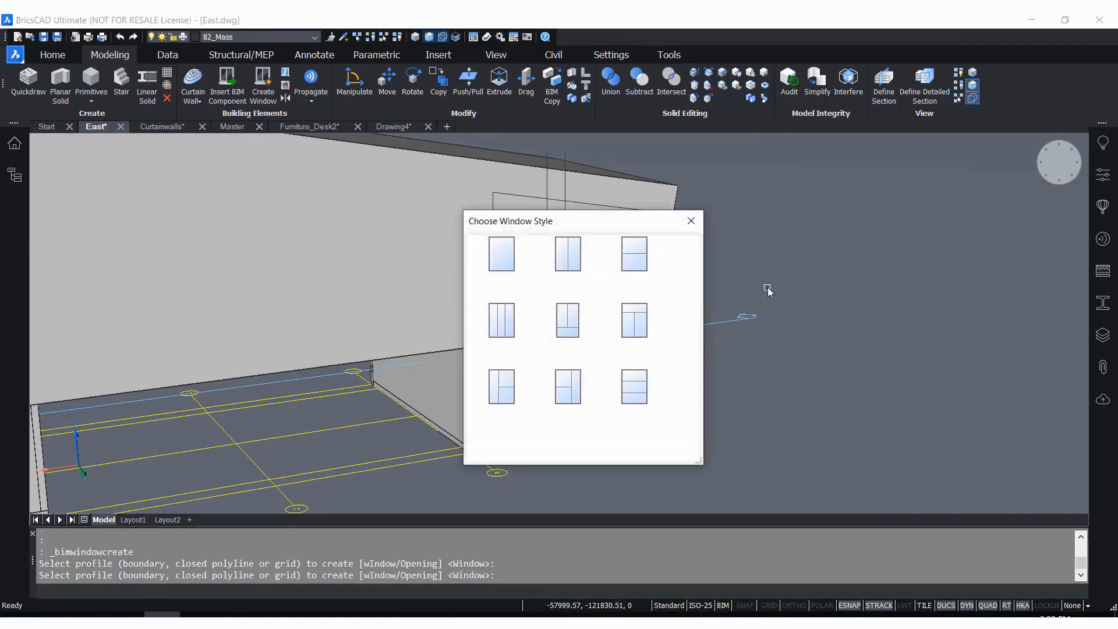
{"action": "left_click", "coordinate": [499, 265]}
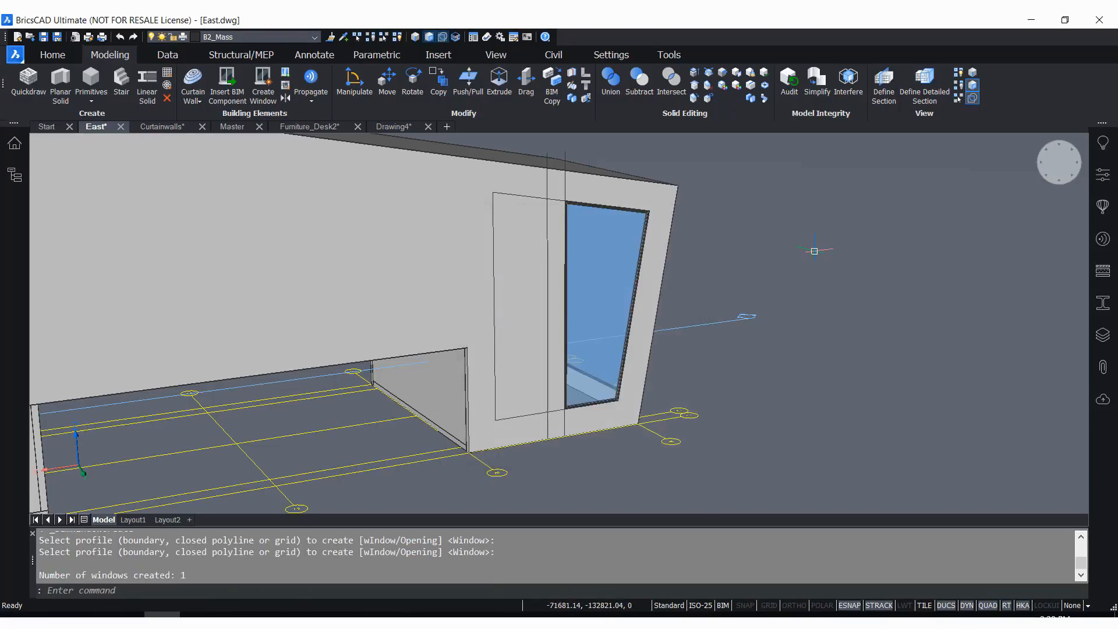
{"action": "type", "text": "u"}
{"action": "key", "text": "Return"}
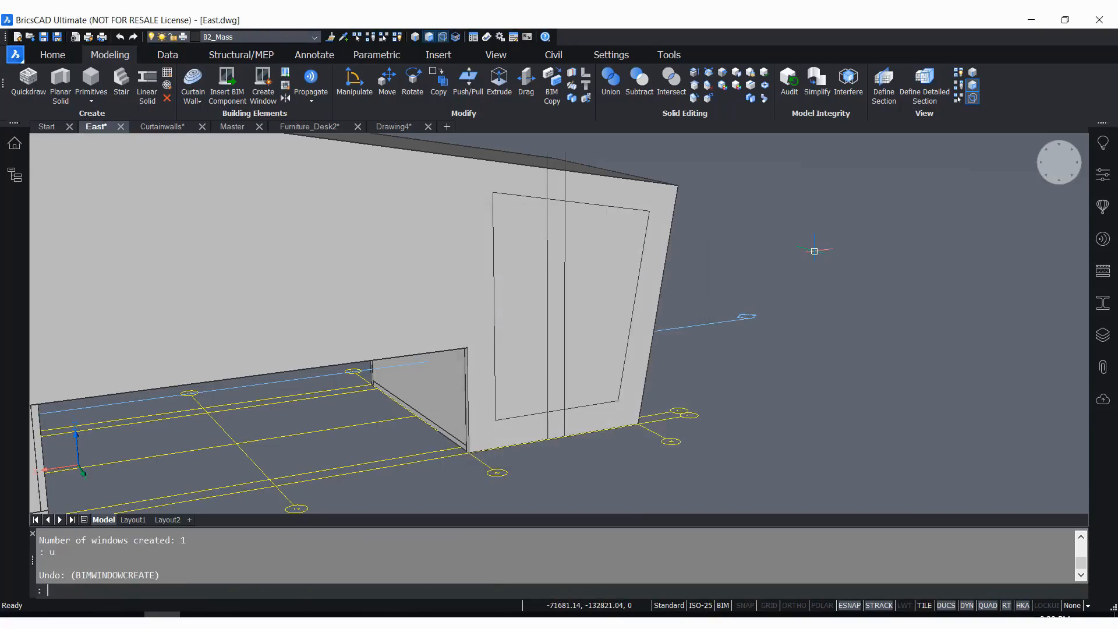
Create single-pane windows from the two outline regions on either side of the pair of vertical lines
{"action": "left_click", "coordinate": [262, 85]}
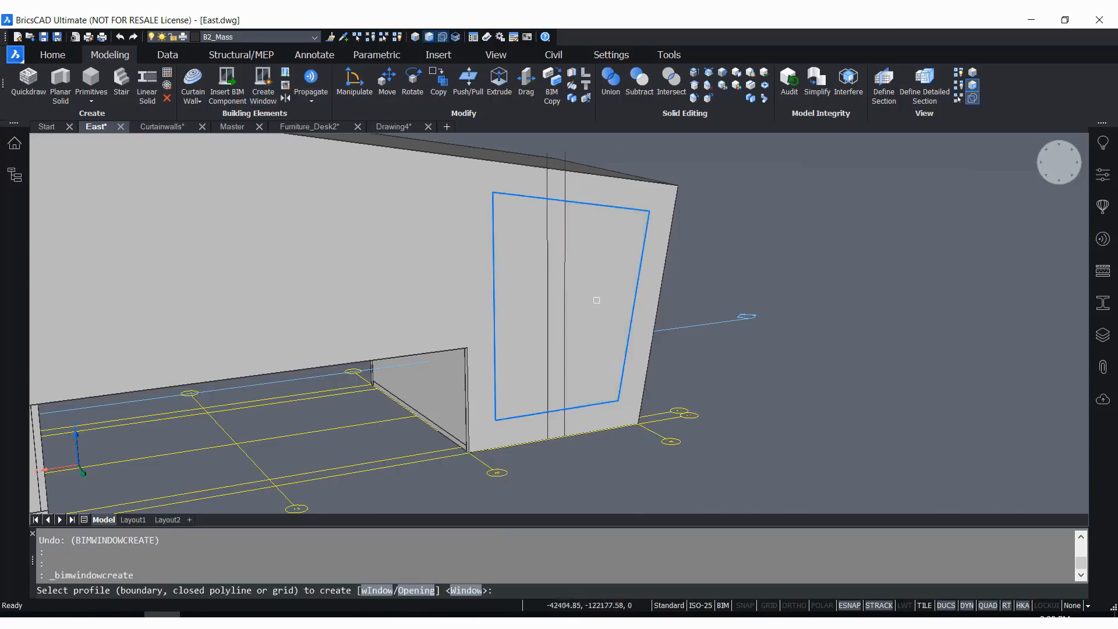
{"action": "left_click", "coordinate": [598, 237]}
{"action": "left_click", "coordinate": [532, 342]}
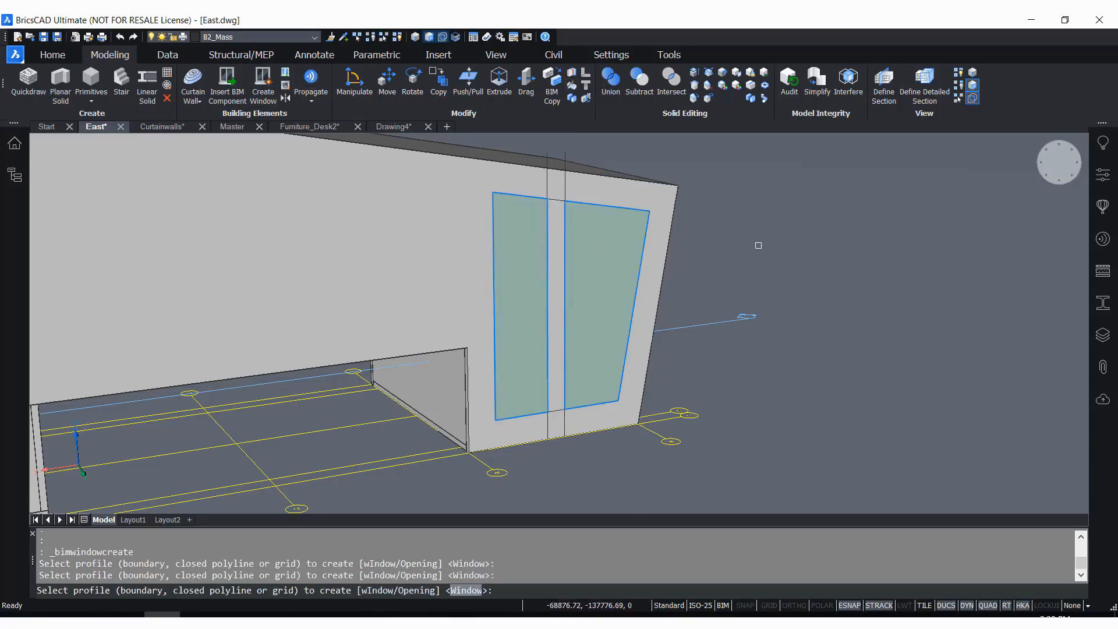
{"action": "key", "text": "Return"}
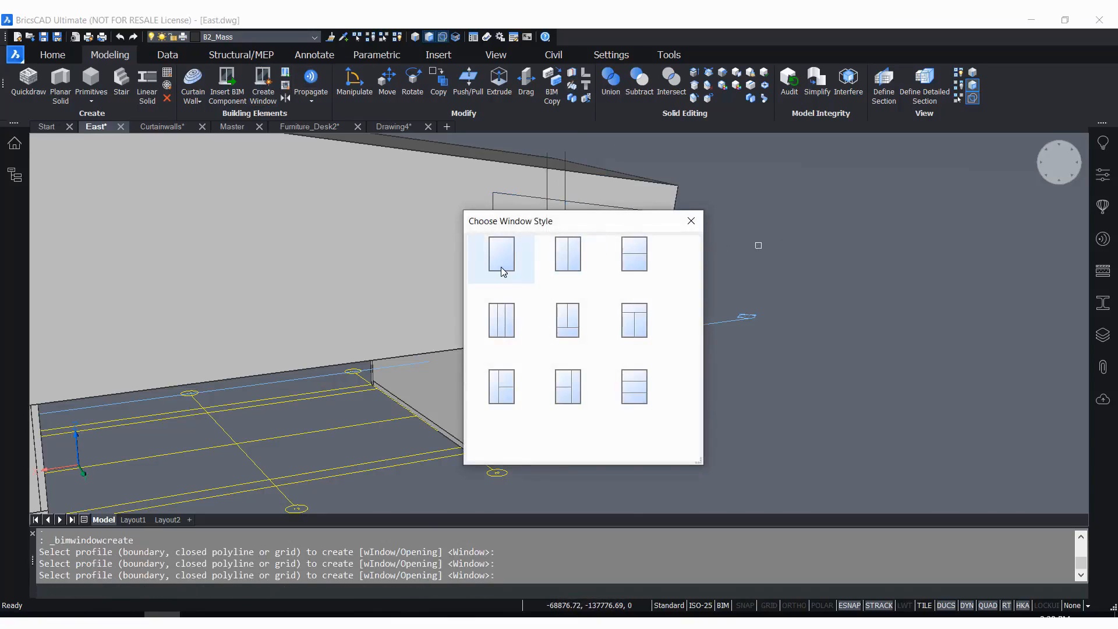
{"action": "left_click", "coordinate": [500, 267]}
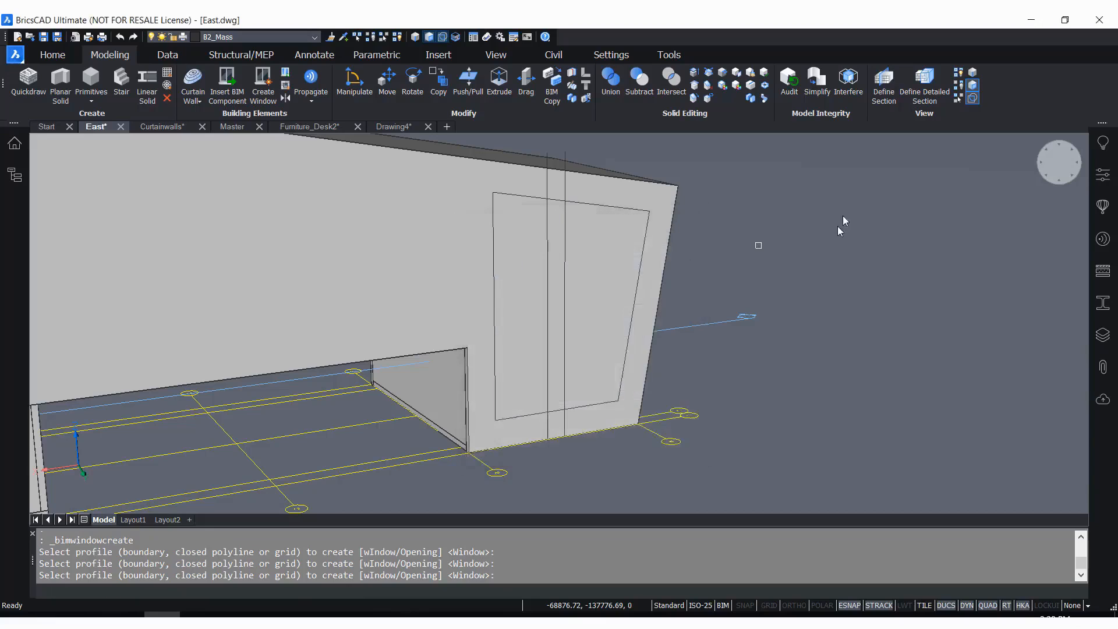
{"action": "scroll", "coordinate": [773, 235], "scroll_direction": "down", "scroll_amount": 5}
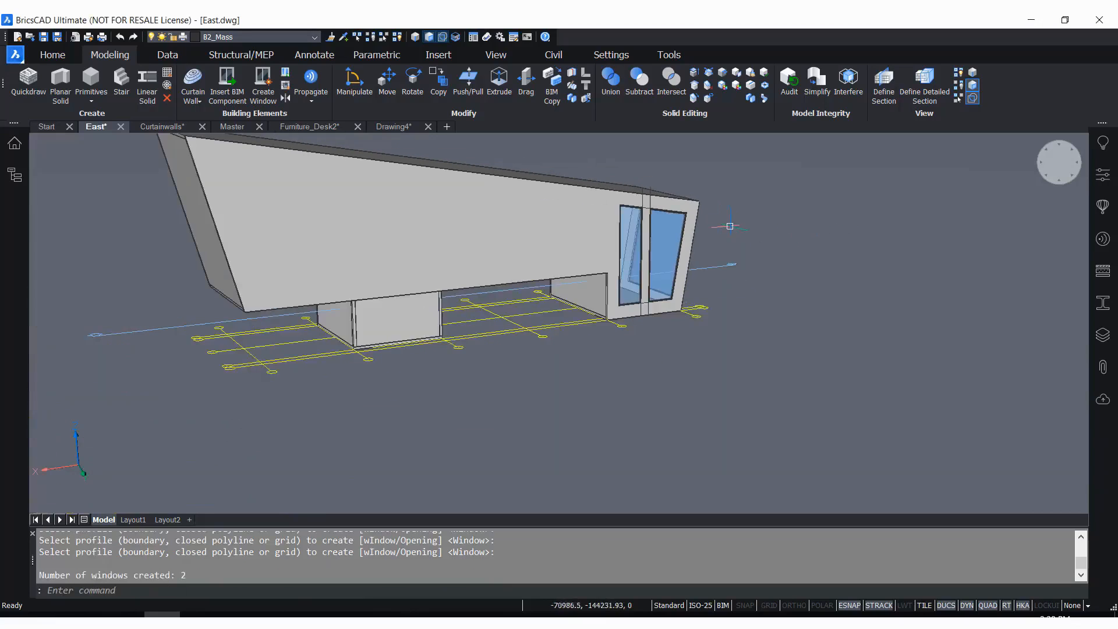
{"action": "scroll", "coordinate": [698, 314], "scroll_direction": "up", "scroll_amount": 4}
{"action": "middle_click_drag", "start_coordinate": [699, 318], "coordinate": [917, 297], "text": "shift"}
{"action": "scroll", "coordinate": [917, 297], "scroll_direction": "up", "scroll_amount": 3}
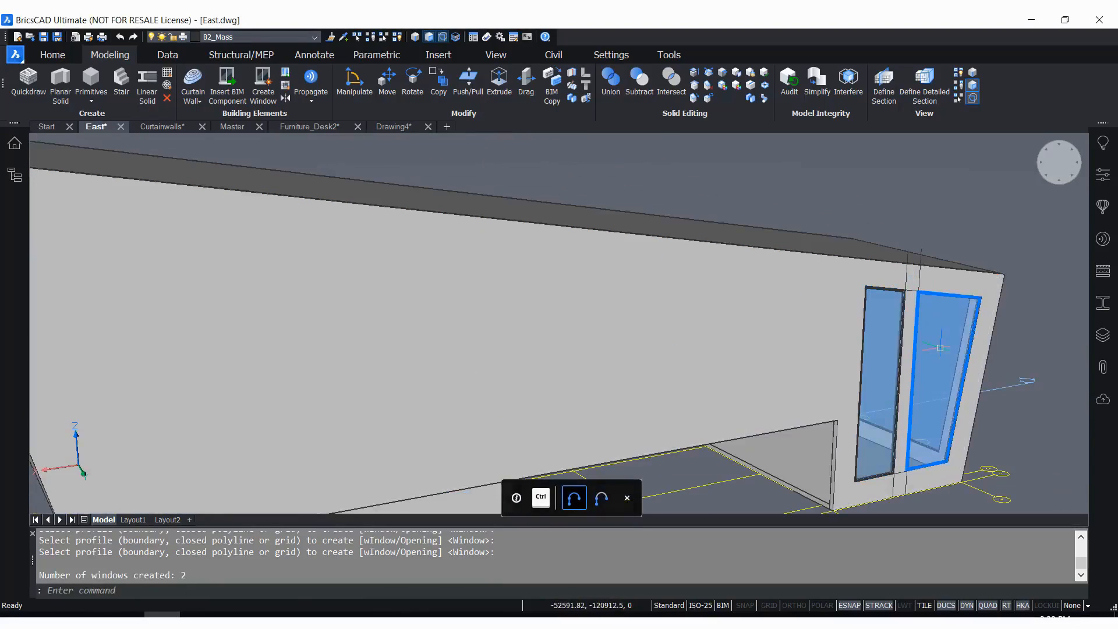
{"action": "scroll", "coordinate": [635, 151], "scroll_direction": "down", "scroll_amount": 5}
{"action": "scroll", "coordinate": [659, 153], "scroll_direction": "up", "scroll_amount": 3}
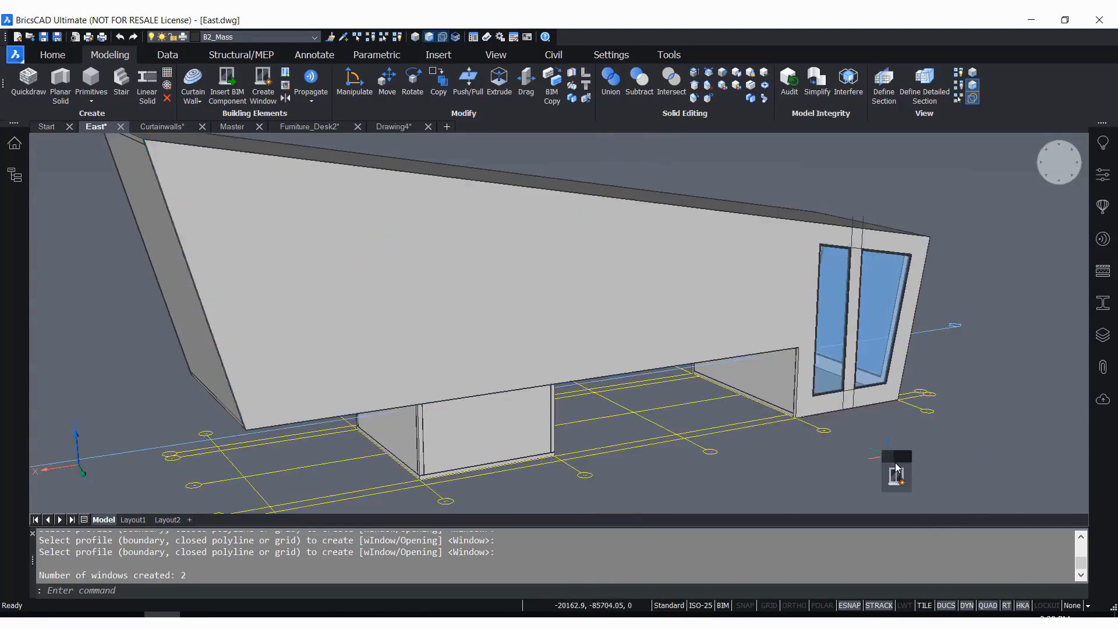
Start a grid on the long outer wall face and place its first point in the wall's lower middle area
{"action": "mouse_move", "coordinate": [895, 492]}
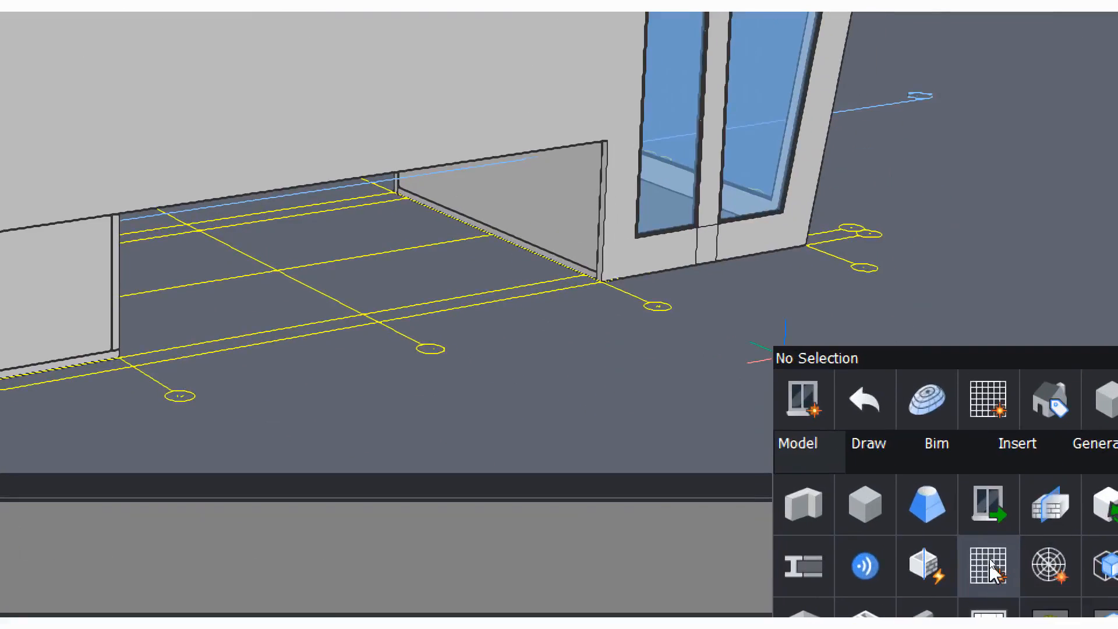
{"action": "left_click", "coordinate": [992, 568]}
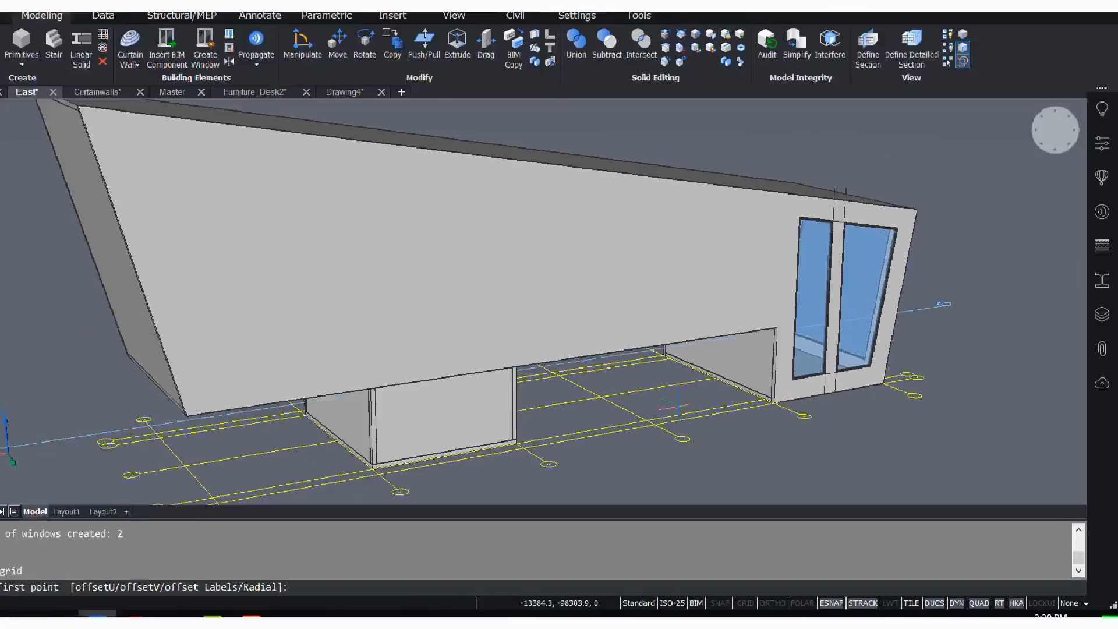
{"action": "scroll", "coordinate": [484, 343], "scroll_direction": "down", "scroll_amount": 2}
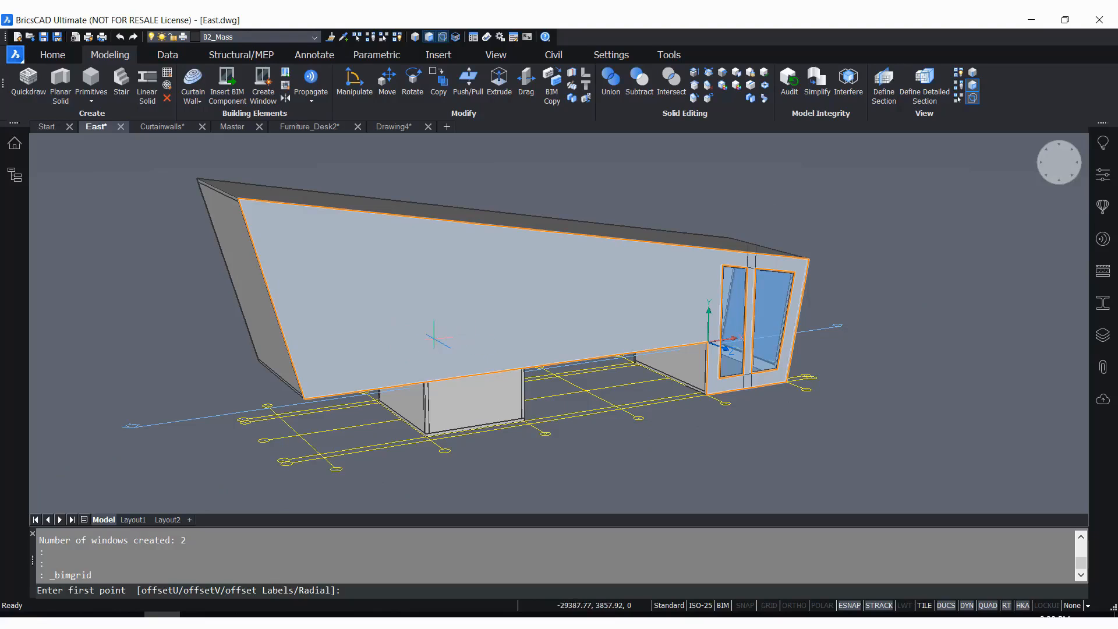
{"action": "key", "text": "super"}
{"action": "key", "text": "super"}
{"action": "key", "text": "super"}
{"action": "key", "text": "super"}
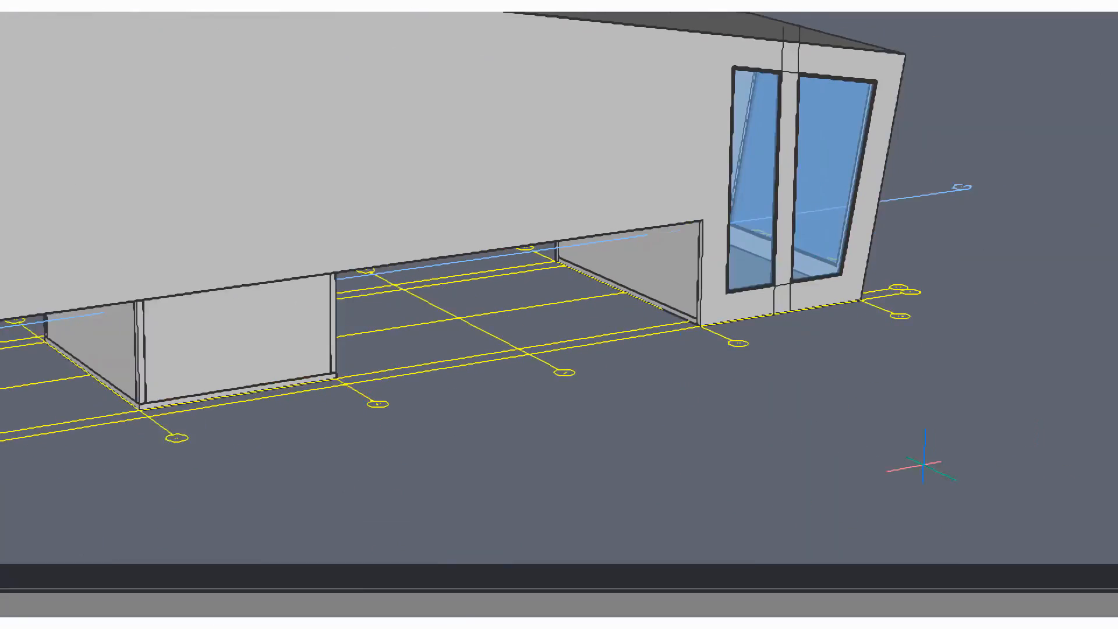
{"action": "scroll", "coordinate": [635, 414], "scroll_direction": "down", "scroll_amount": 2}
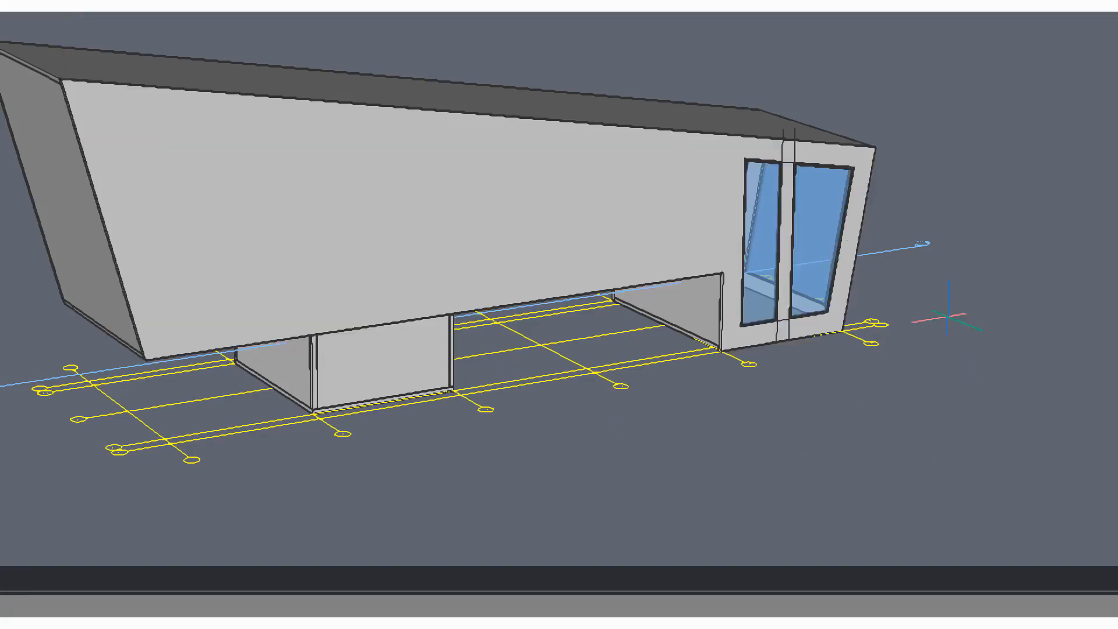
{"action": "left_click", "coordinate": [379, 379]}
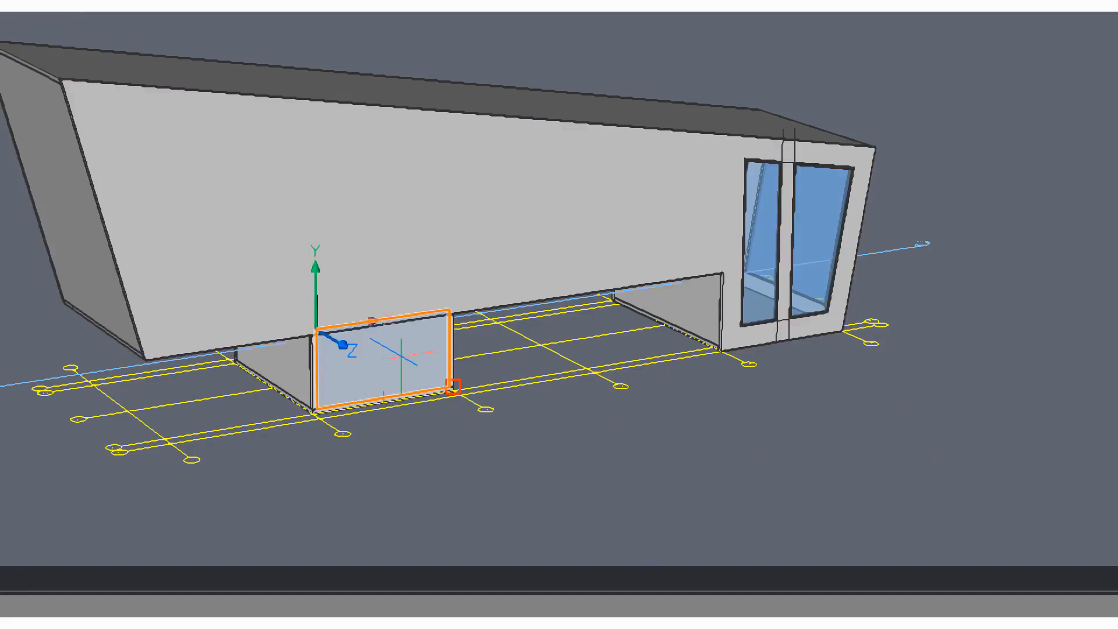
{"action": "left_click", "coordinate": [312, 215]}
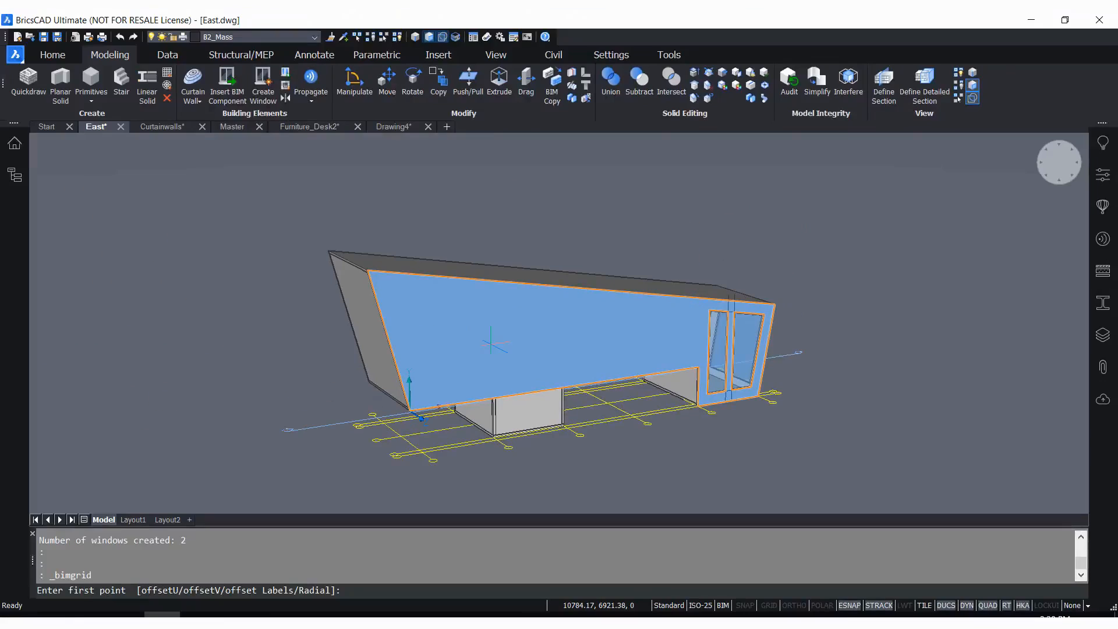
{"action": "scroll", "coordinate": [560, 357], "scroll_direction": "up", "scroll_amount": 3}
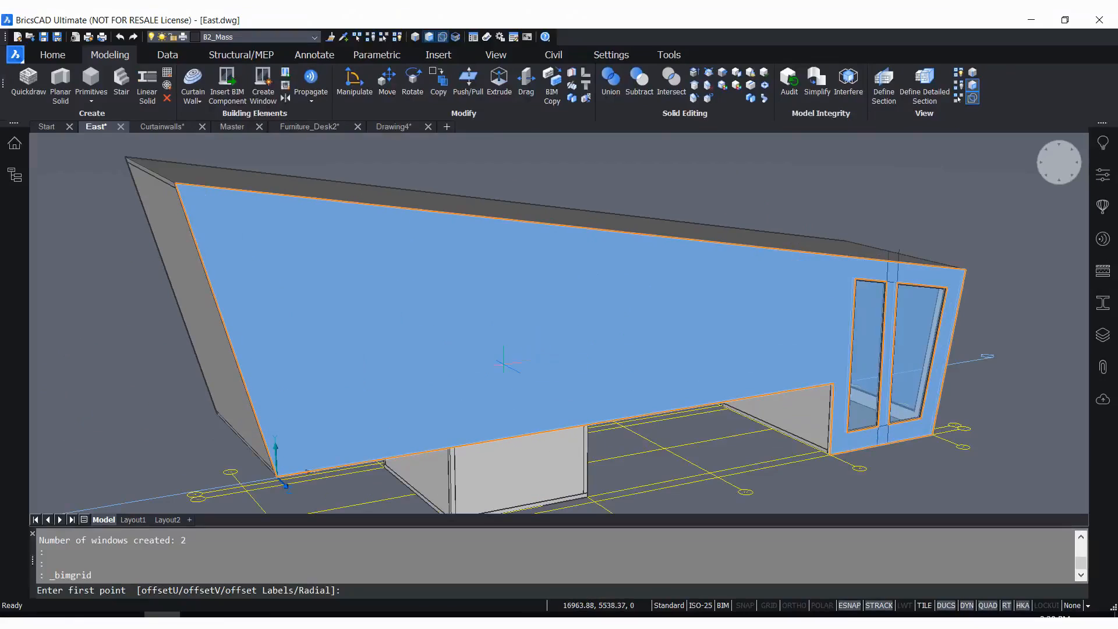
{"action": "left_click", "coordinate": [421, 389]}
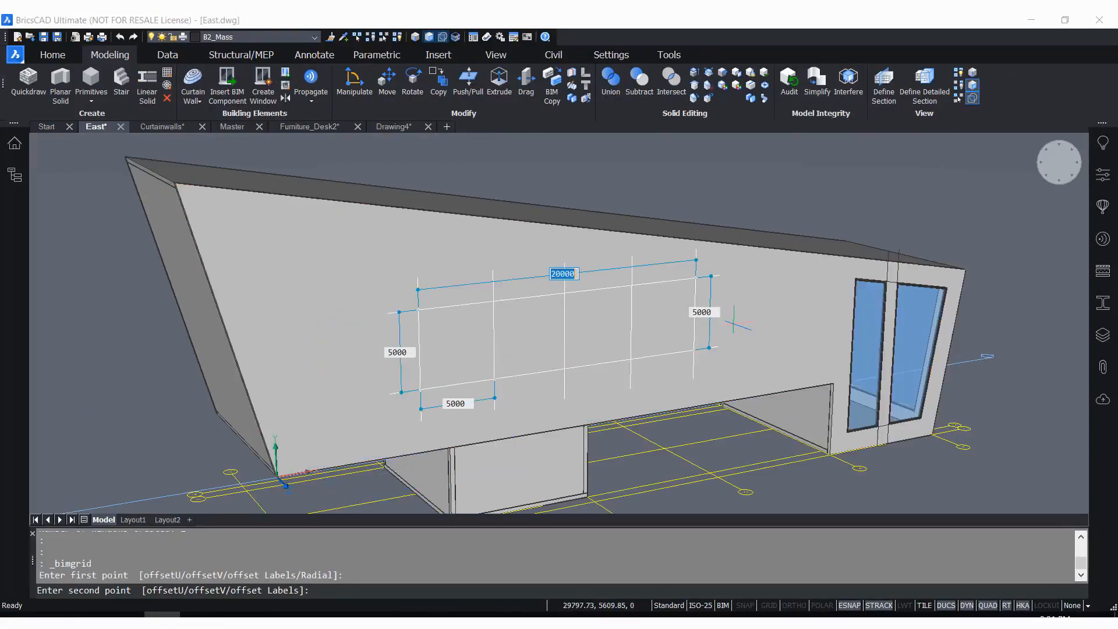
Set the grid's vertical spacing to 1200 and finish the grid at 25000 long with 5000 bays
{"action": "key", "text": "Tab"}
{"action": "key", "text": "Tab"}
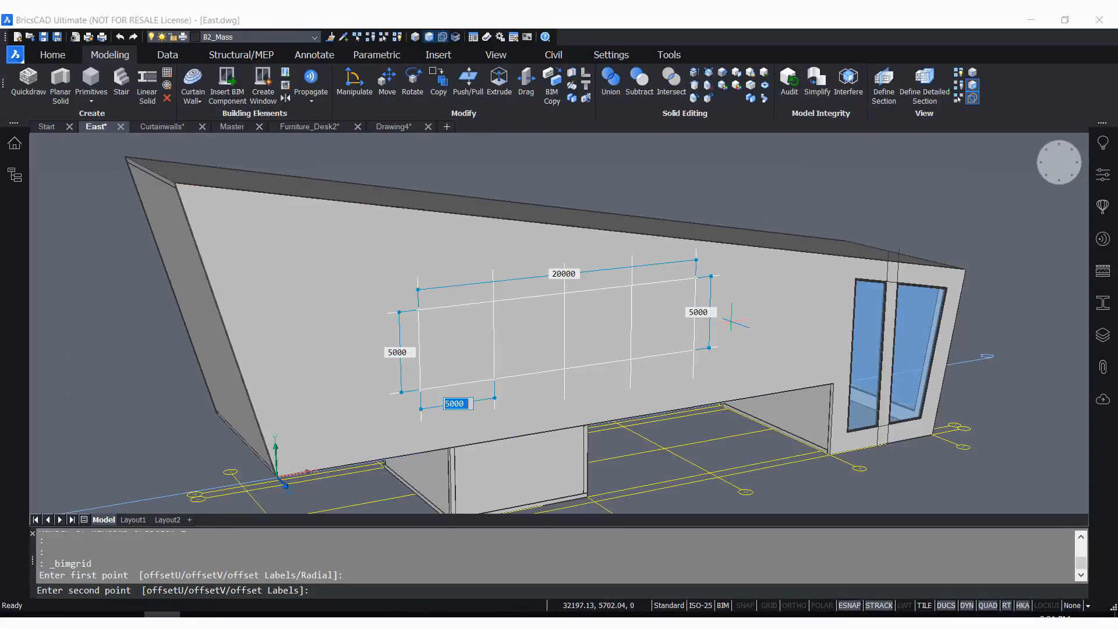
{"action": "key", "text": "Tab"}
{"action": "type", "text": "1"}
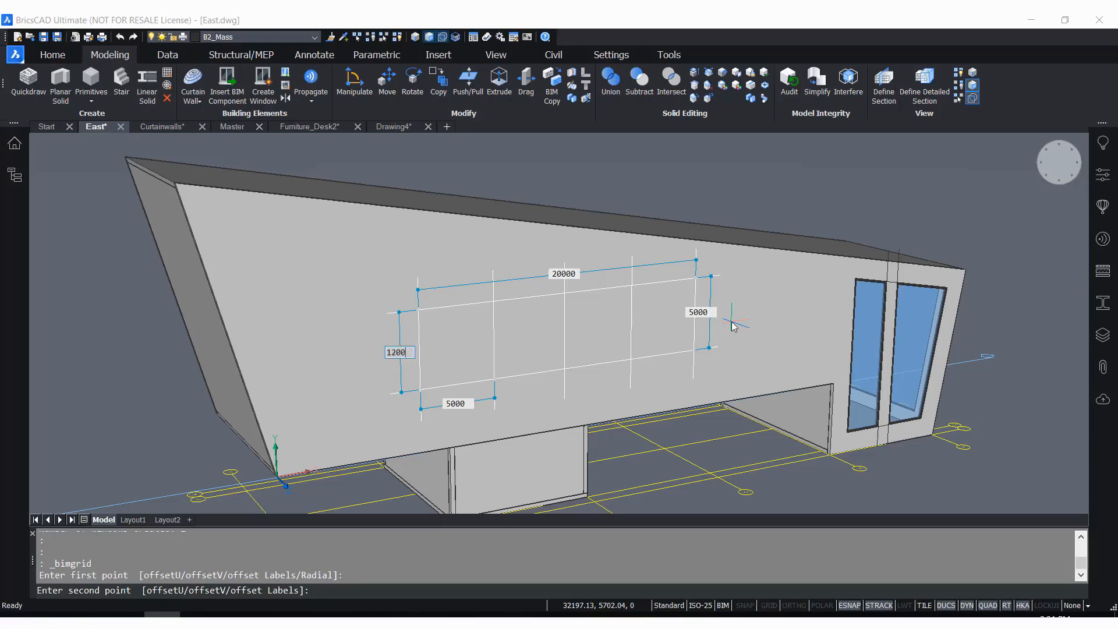
{"action": "key", "text": "Tab"}
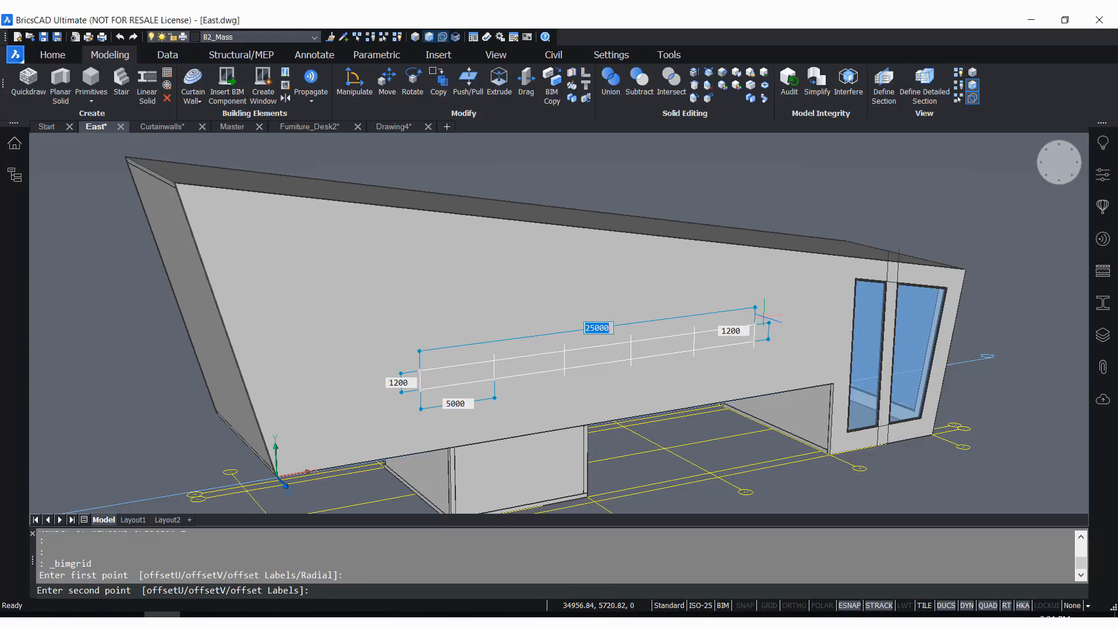
{"action": "left_click", "coordinate": [764, 316]}
Create a window from the five-bay grid on the long outer wall
{"action": "scroll", "coordinate": [599, 382], "scroll_direction": "up", "scroll_amount": 4}
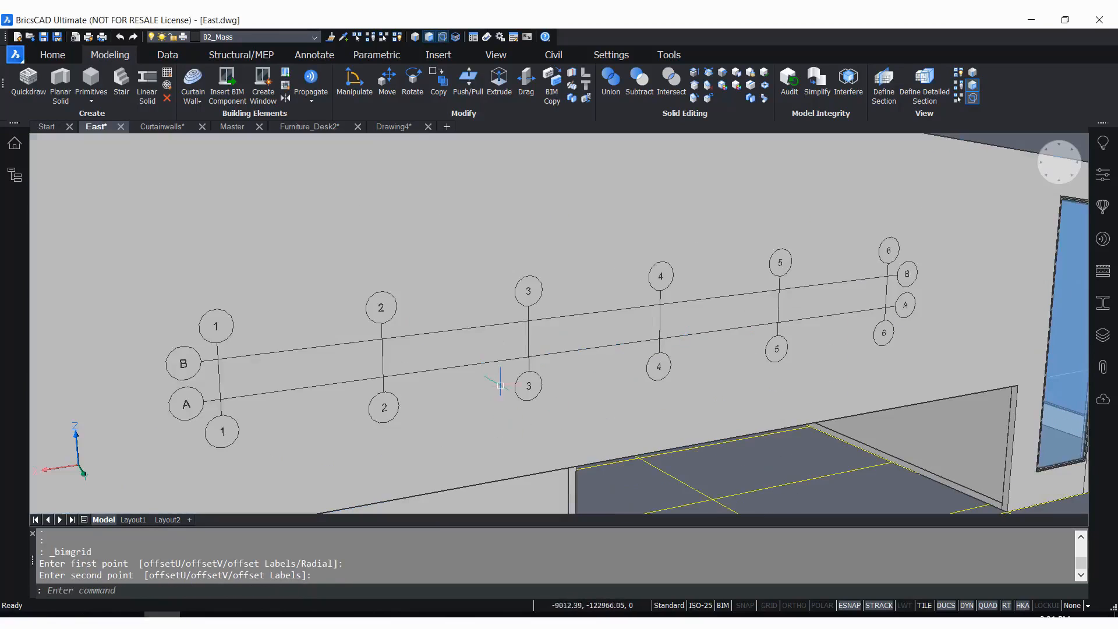
{"action": "scroll", "coordinate": [501, 378], "scroll_direction": "down", "scroll_amount": 4}
{"action": "scroll", "coordinate": [503, 316], "scroll_direction": "up", "scroll_amount": 2}
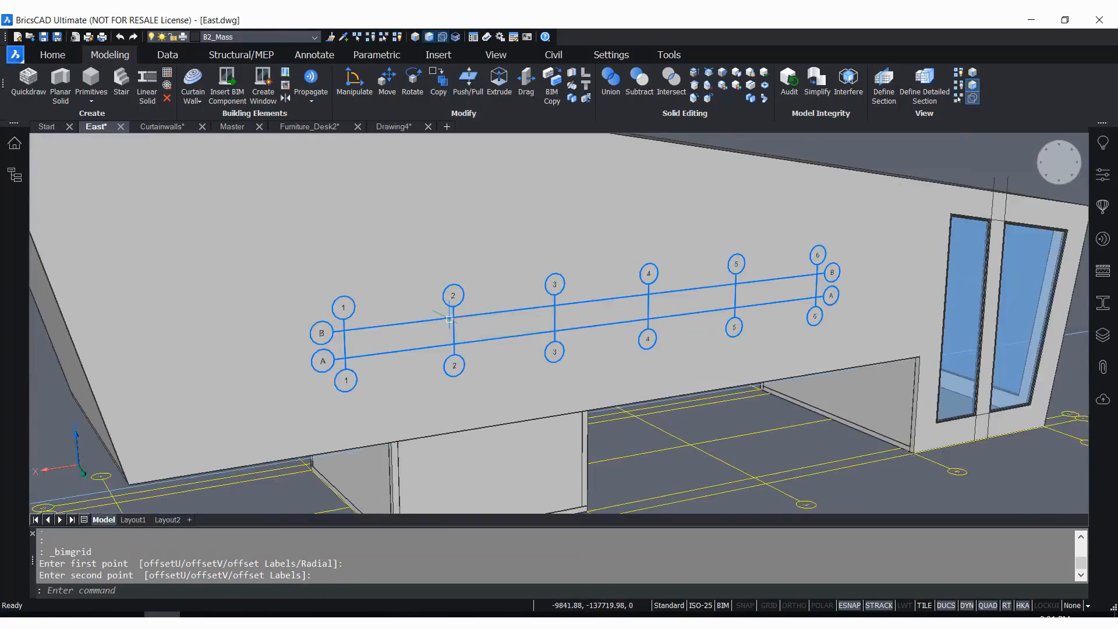
{"action": "left_click", "coordinate": [264, 82]}
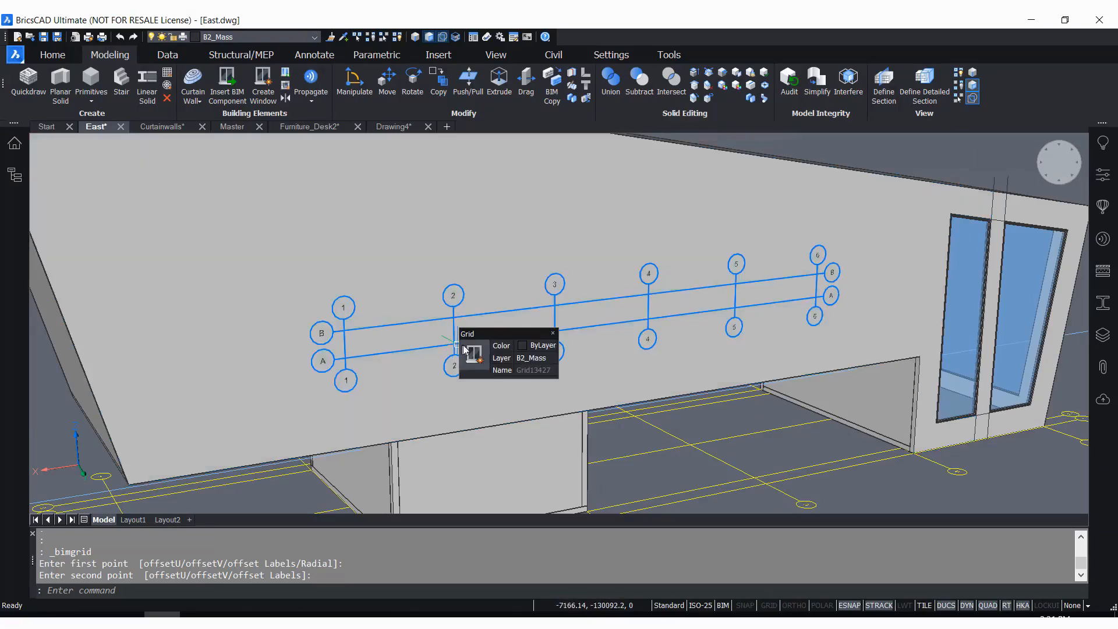
{"action": "mouse_move", "coordinate": [474, 354]}
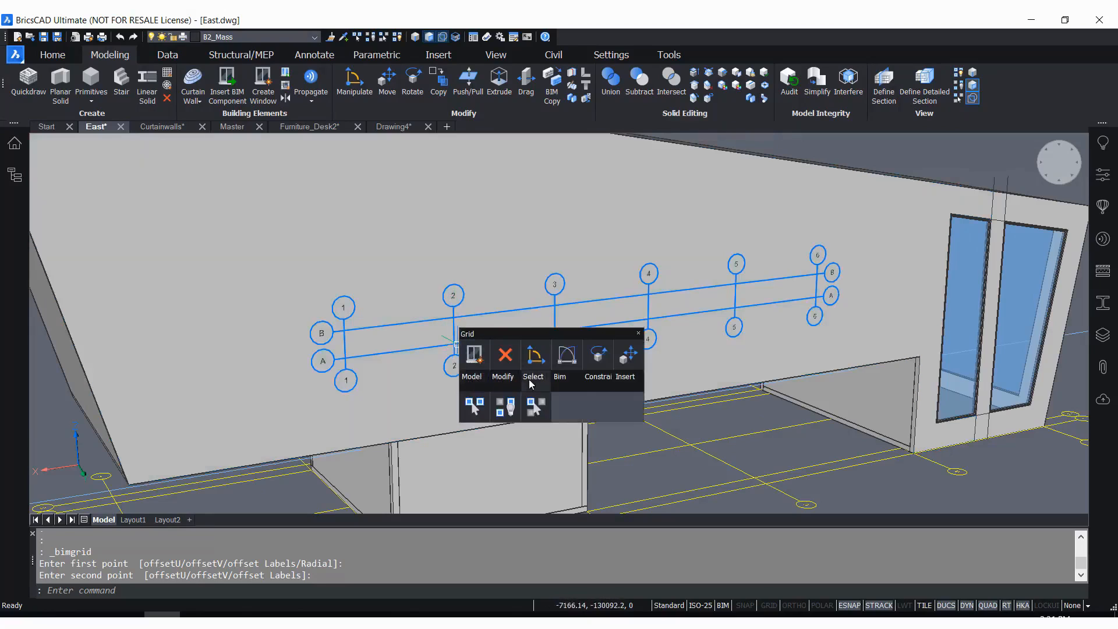
{"action": "left_click", "coordinate": [594, 410]}
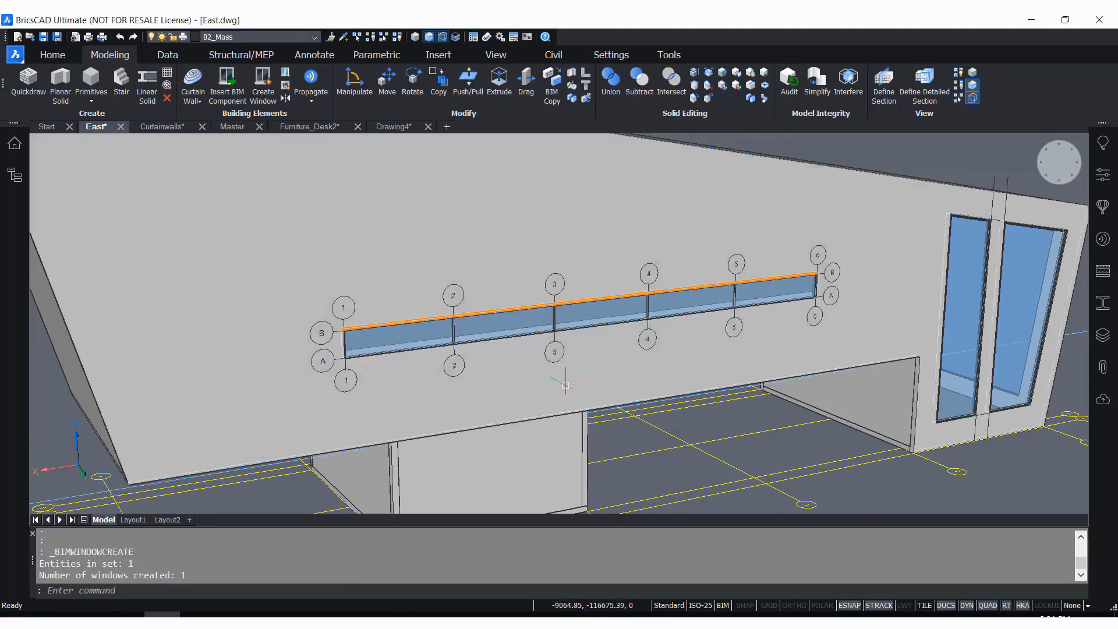
{"action": "middle_click_drag", "start_coordinate": [566, 386], "coordinate": [620, 365], "text": "shift"}
{"action": "scroll", "coordinate": [747, 356], "scroll_direction": "down", "scroll_amount": 5}
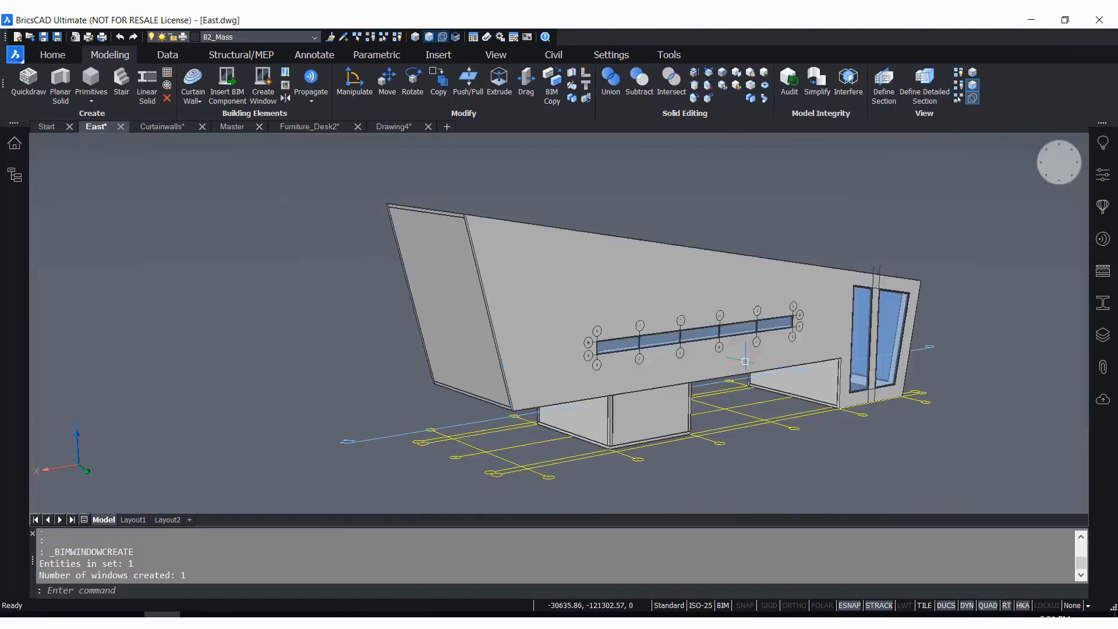
{"action": "scroll", "coordinate": [843, 321], "scroll_direction": "up", "scroll_amount": 4}
{"action": "scroll", "coordinate": [773, 349], "scroll_direction": "up", "scroll_amount": 2}
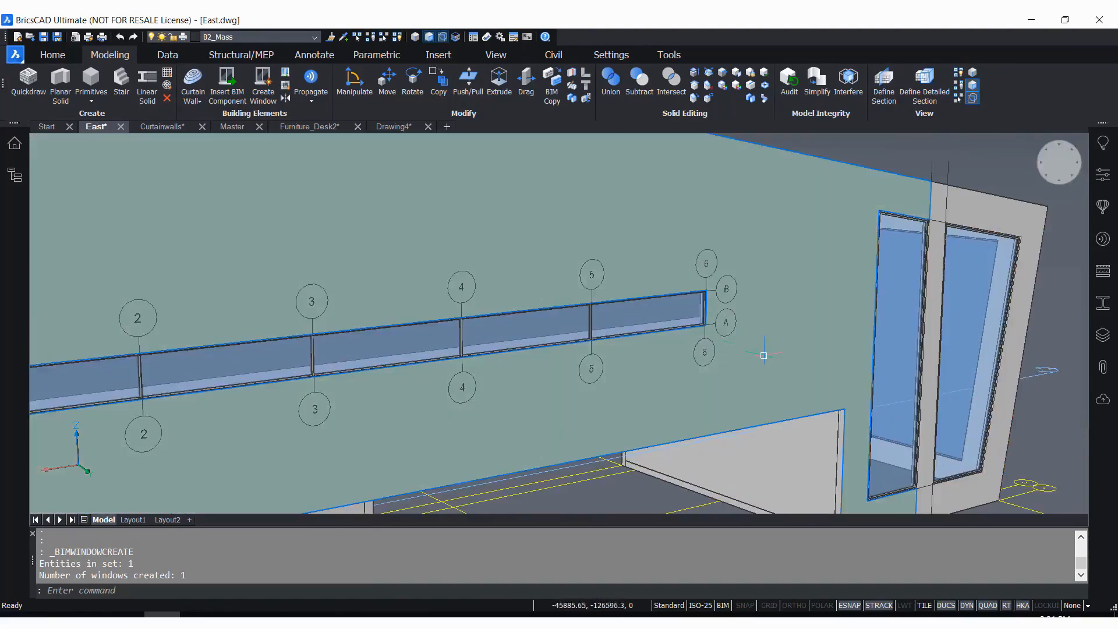
Delete the grid left over the five-bay window on the long outer wall
{"action": "mouse_move", "coordinate": [725, 326]}
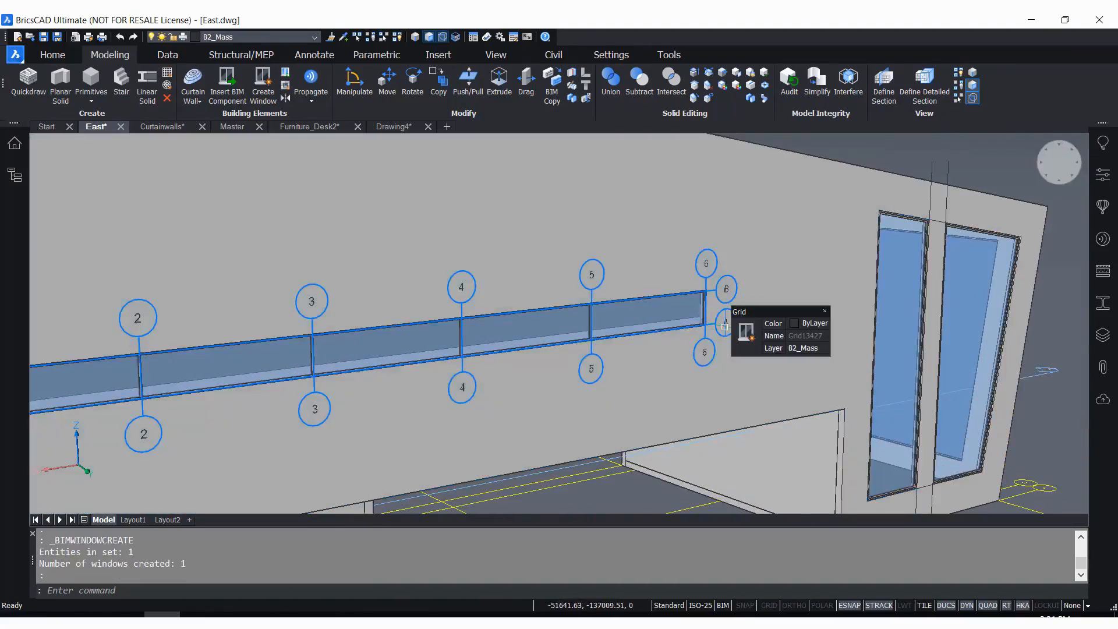
{"action": "left_click", "coordinate": [725, 326]}
{"action": "key", "text": "Delete"}
{"action": "scroll", "coordinate": [724, 321], "scroll_direction": "down", "scroll_amount": 5}
{"action": "scroll", "coordinate": [699, 312], "scroll_direction": "up", "scroll_amount": 3}
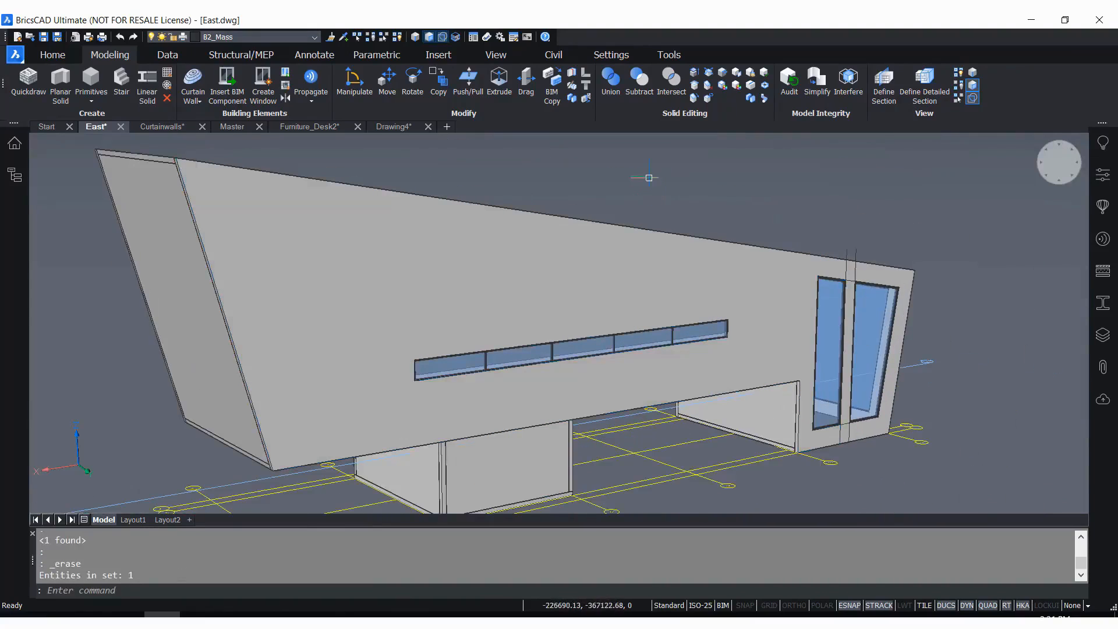
{"action": "scroll", "coordinate": [649, 178], "scroll_direction": "up", "scroll_amount": 2}
{"action": "scroll", "coordinate": [378, 332], "scroll_direction": "down", "scroll_amount": 4}
{"action": "scroll", "coordinate": [443, 349], "scroll_direction": "up", "scroll_amount": 3}
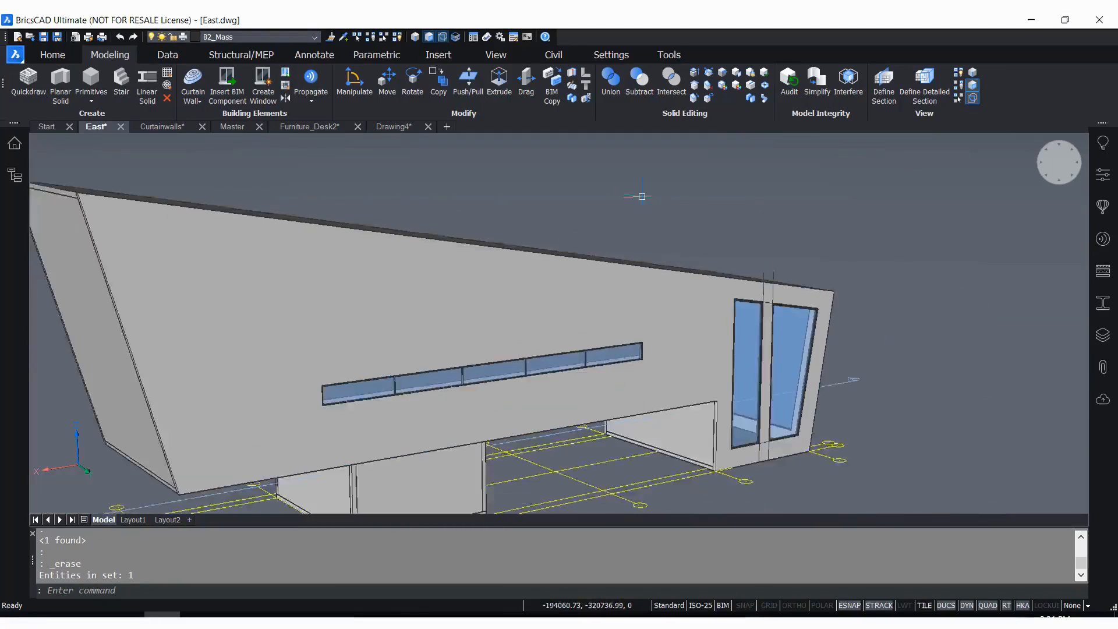
{"action": "scroll", "coordinate": [641, 191], "scroll_direction": "down", "scroll_amount": 3}
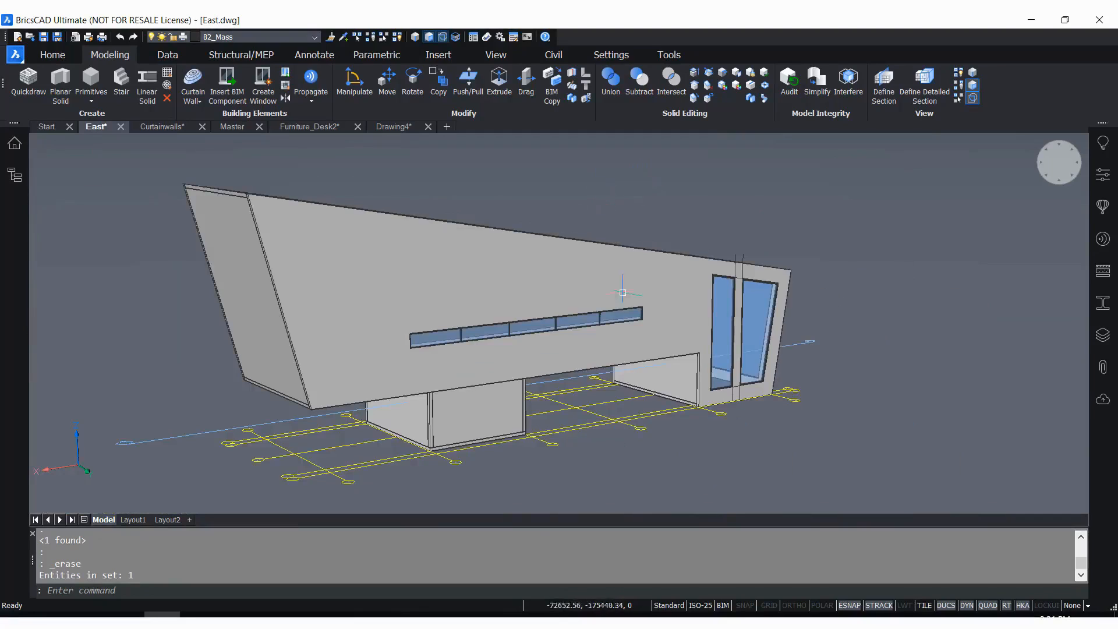
Review the properties of the yellow ground grid beneath the building, including its label settings, and clear the selection
{"action": "left_click", "coordinate": [609, 425]}
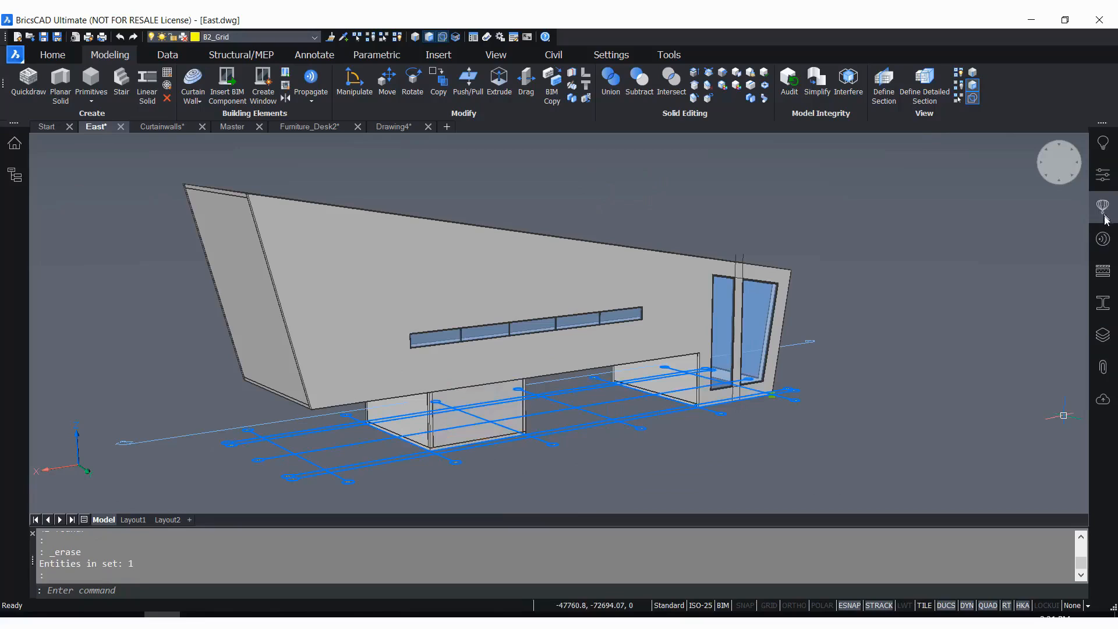
{"action": "left_click", "coordinate": [1104, 175]}
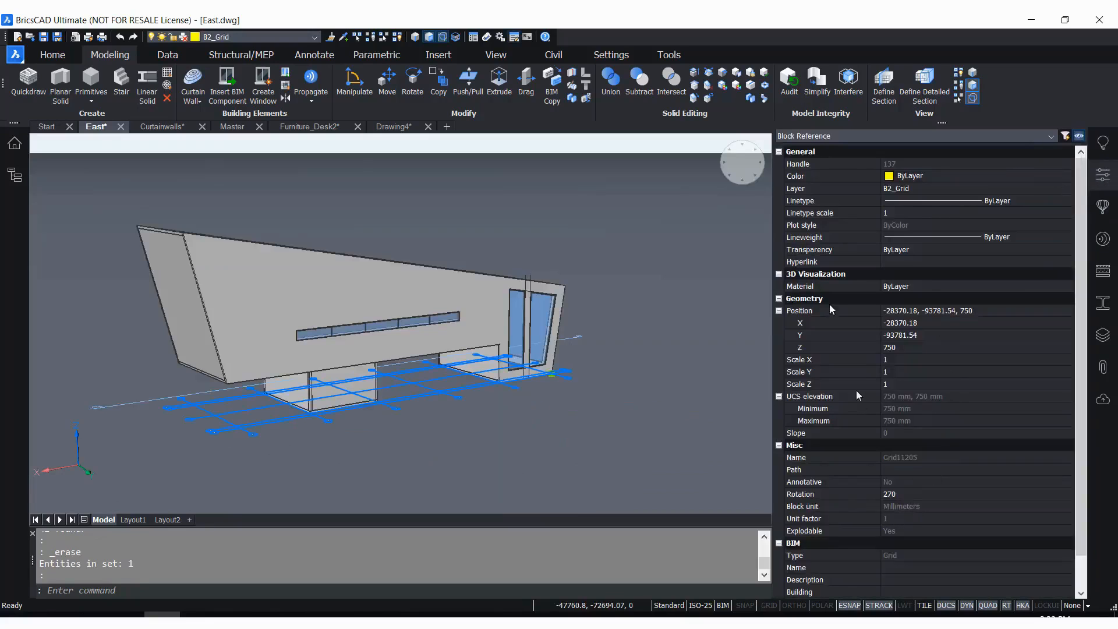
{"action": "scroll", "coordinate": [858, 457], "scroll_direction": "down", "scroll_amount": 1}
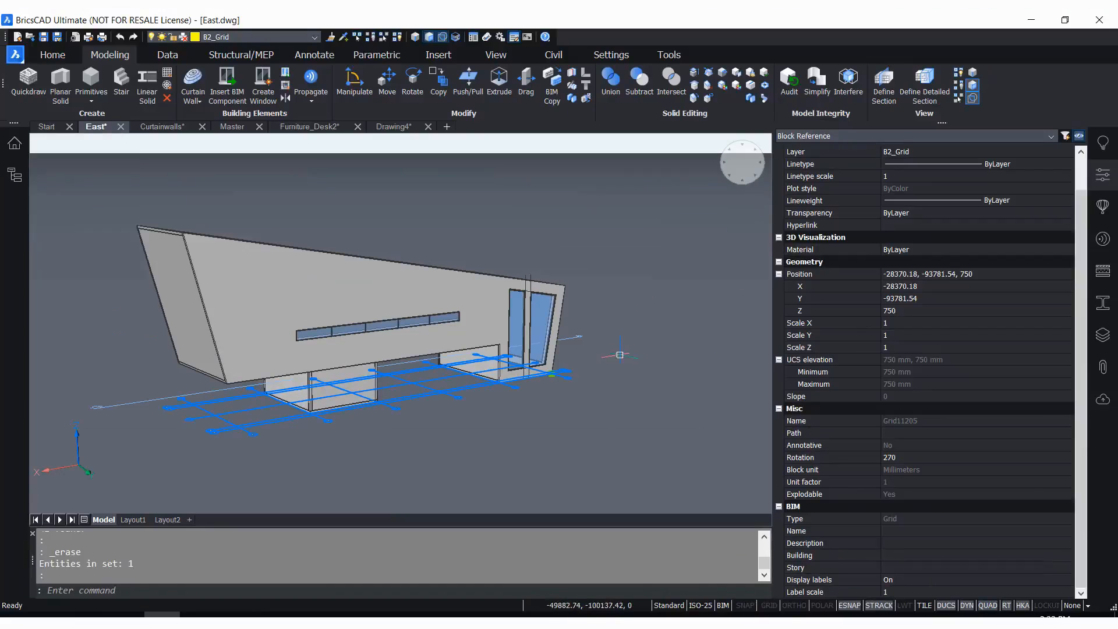
{"action": "key", "text": "Escape"}
{"action": "key", "text": "Escape"}
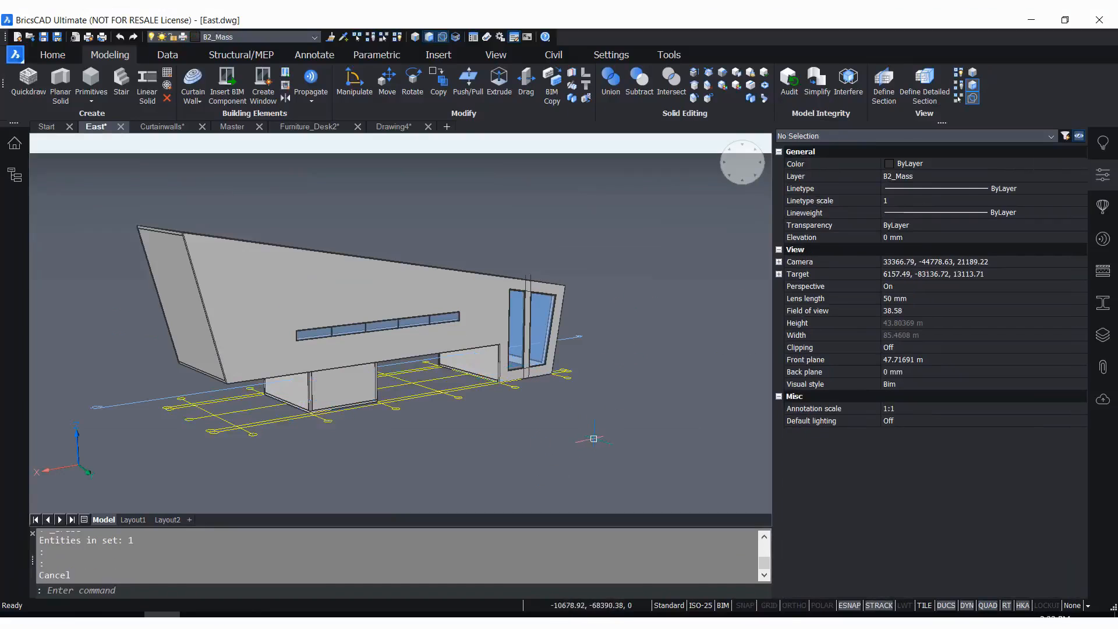
{"action": "left_click", "coordinate": [1103, 176]}
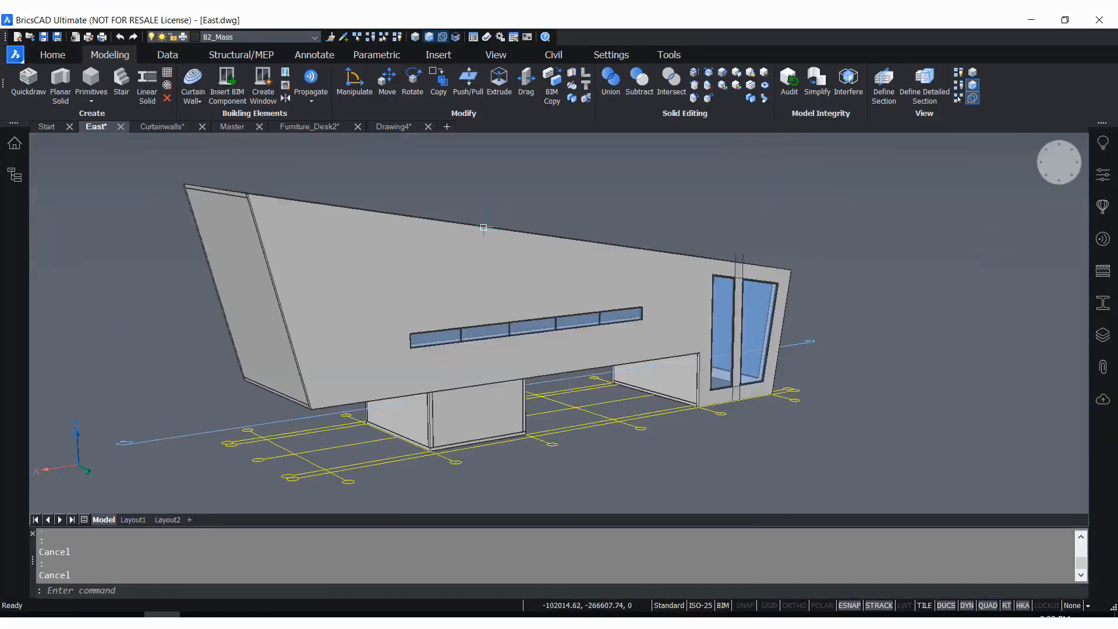
{"action": "left_click", "coordinate": [194, 81]}
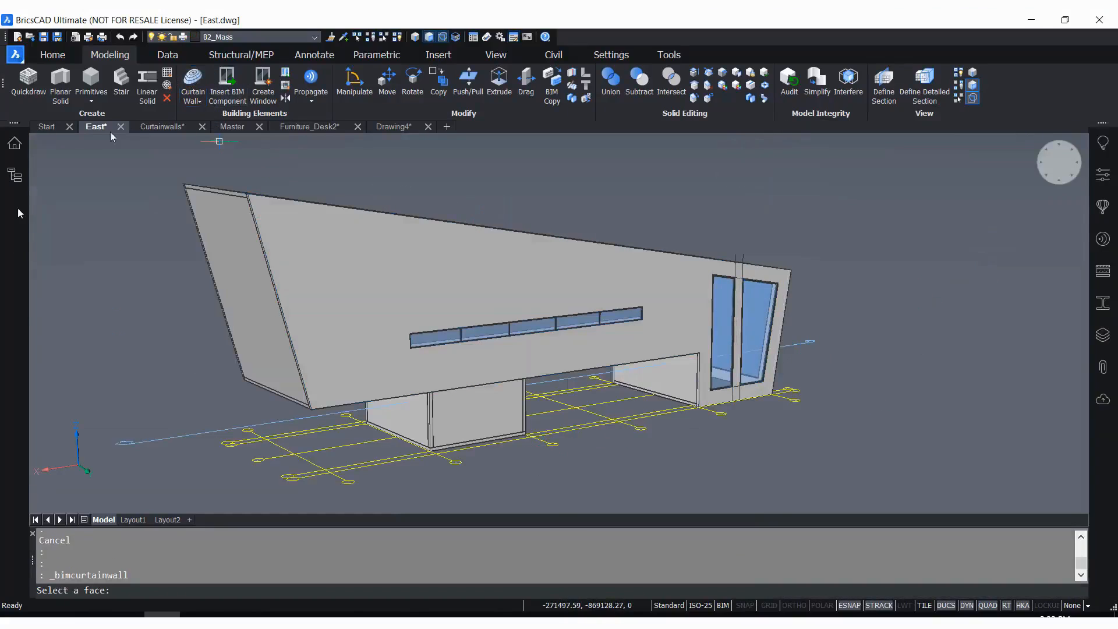
{"action": "key", "text": "Escape"}
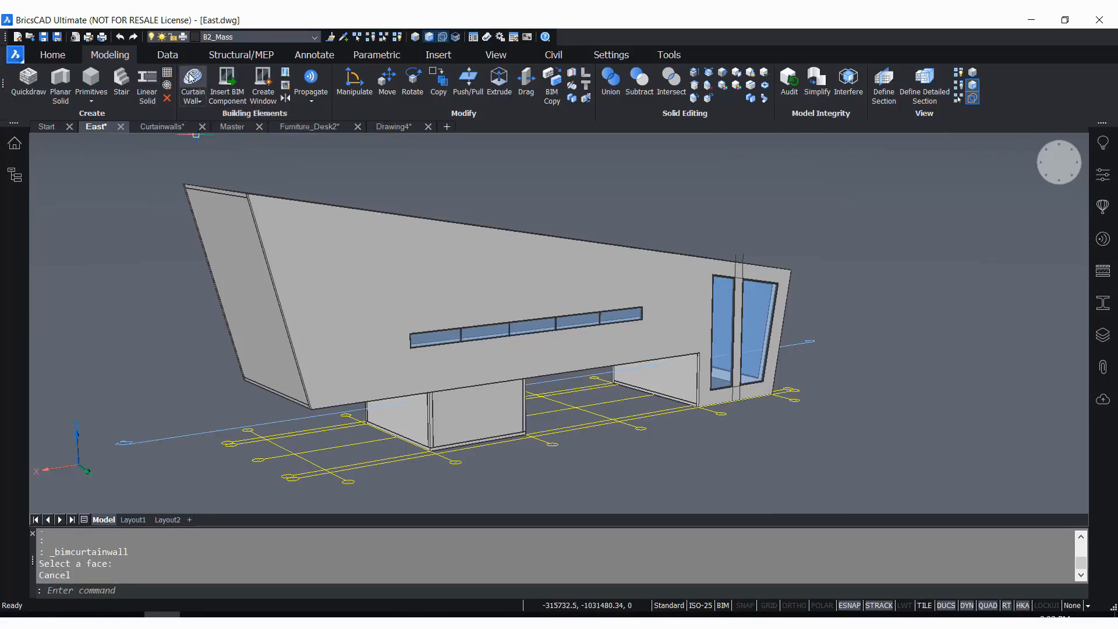
{"action": "left_click", "coordinate": [52, 58]}
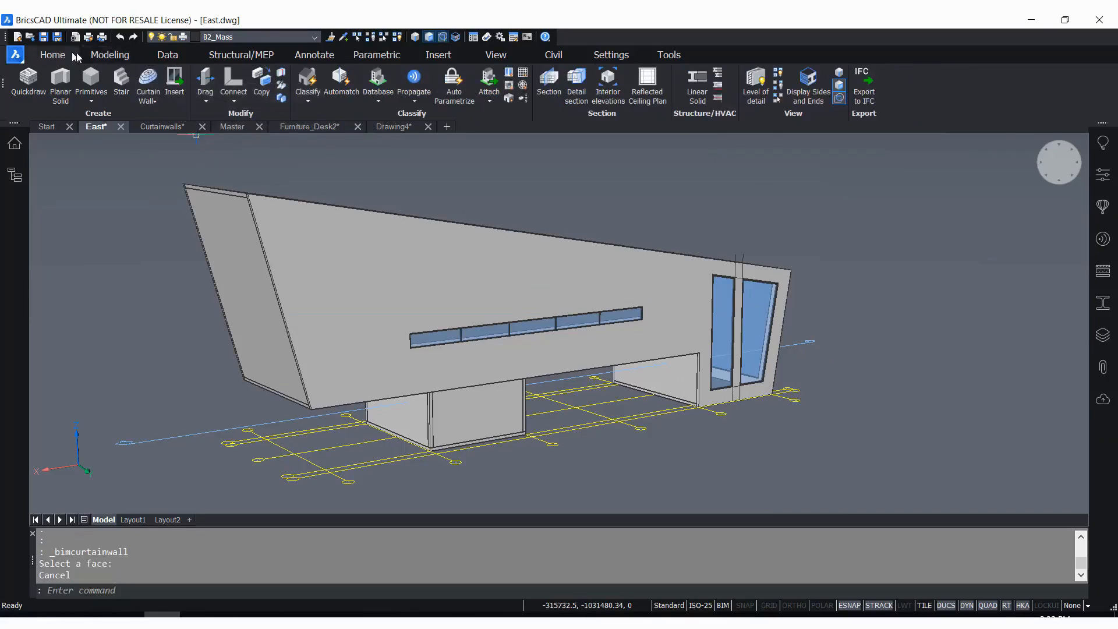
{"action": "left_click", "coordinate": [104, 55]}
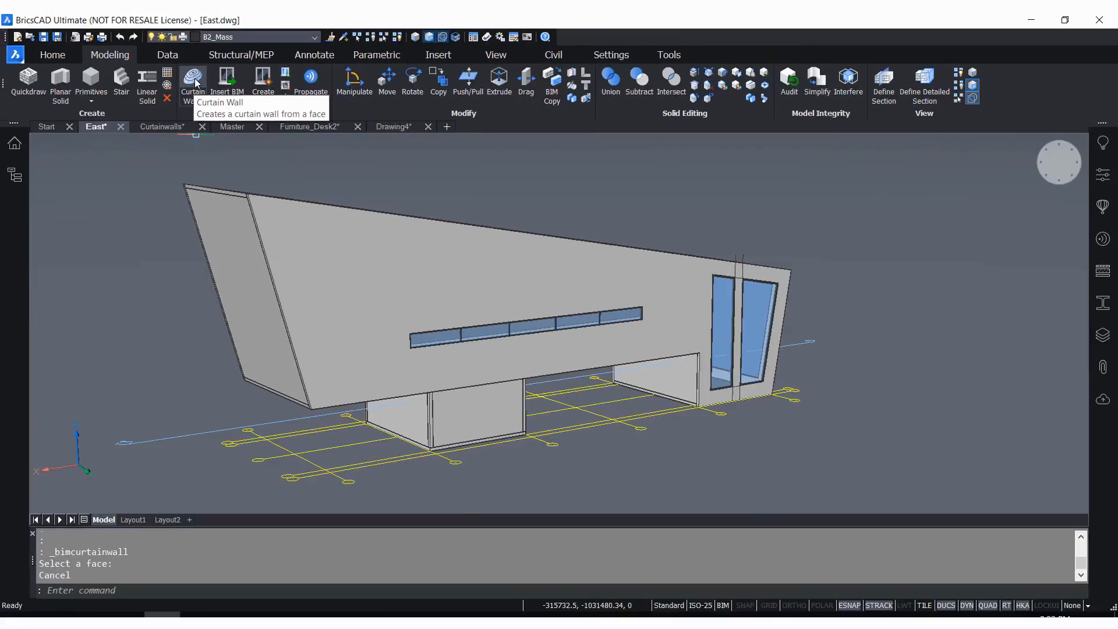
Start a curtain wall on the front face of the block under the overhang and set the number of U panels to 1
{"action": "left_click", "coordinate": [299, 85]}
{"action": "scroll", "coordinate": [499, 390], "scroll_direction": "up", "scroll_amount": 3}
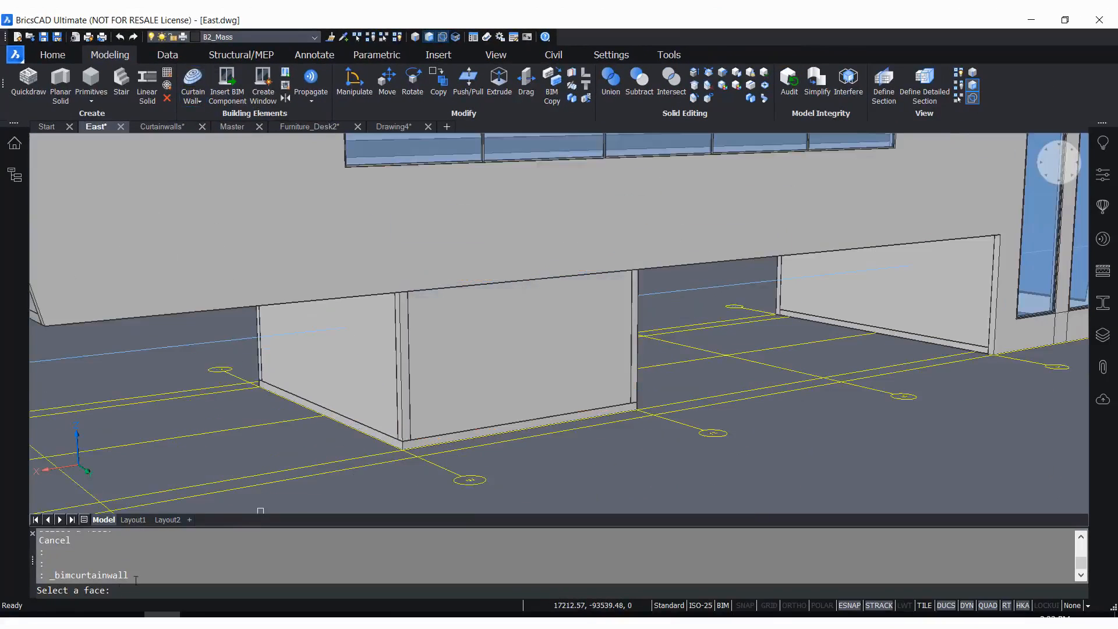
{"action": "left_click", "coordinate": [446, 380]}
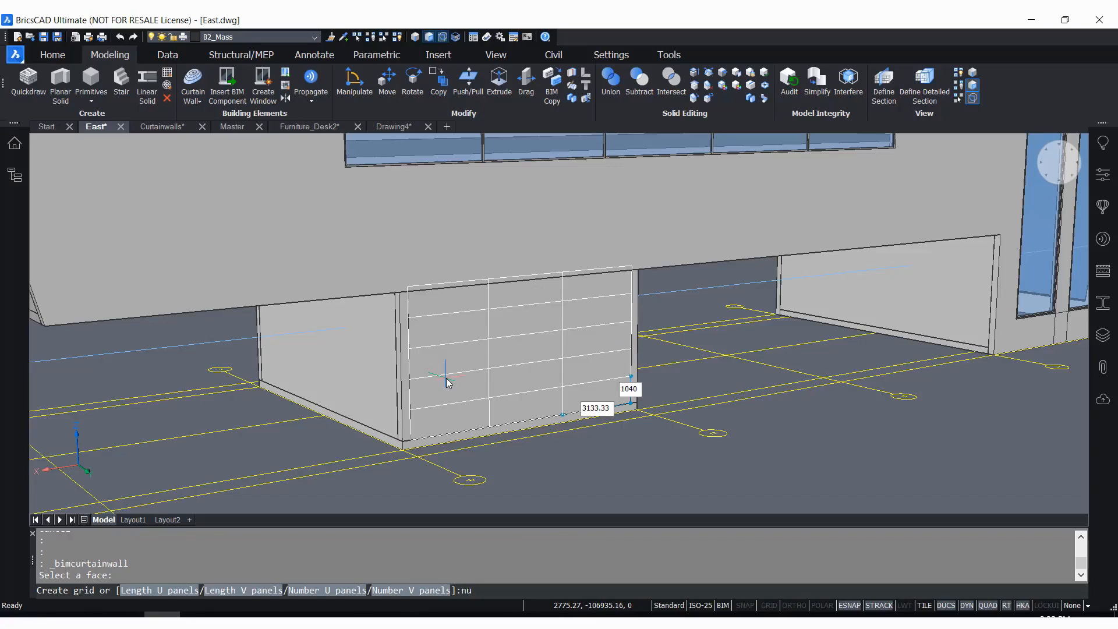
{"action": "type", "text": "nu"}
{"action": "key", "text": "Return"}
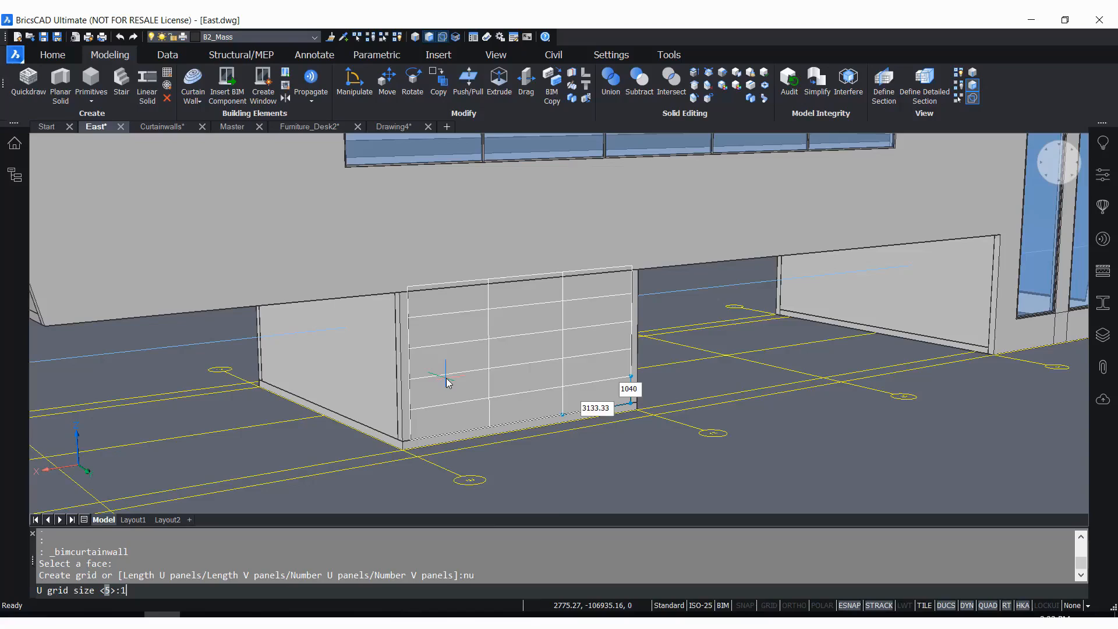
{"action": "key", "text": "Return"}
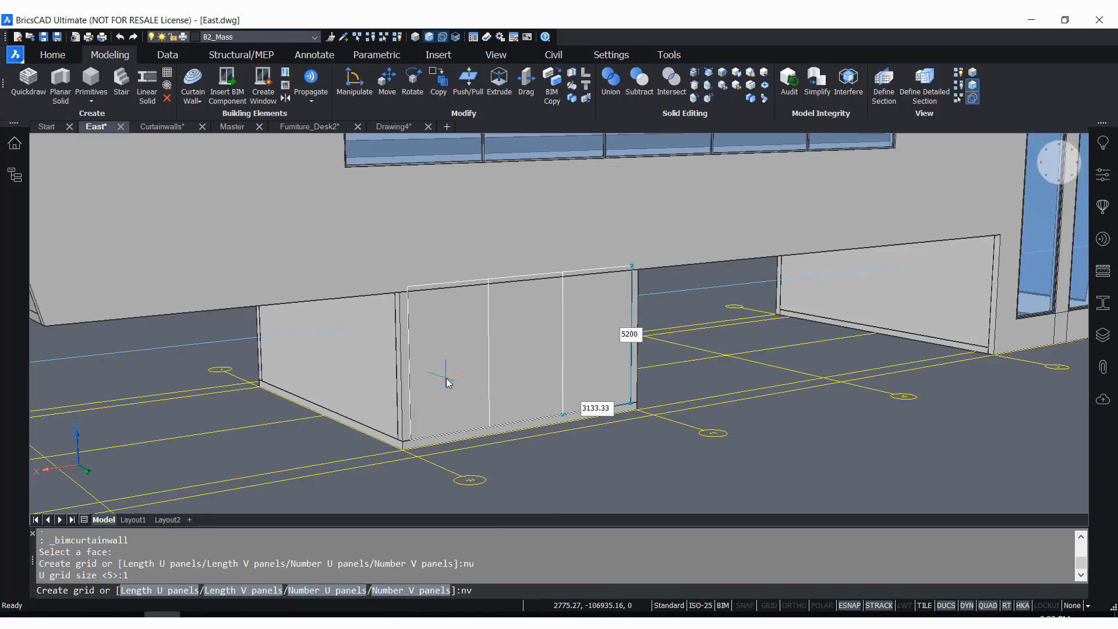
Set the number of V panels to 5 and create the curtain wall with the default frame parameters
{"action": "key", "text": "Return"}
{"action": "type", "text": "5"}
{"action": "key", "text": "Return"}
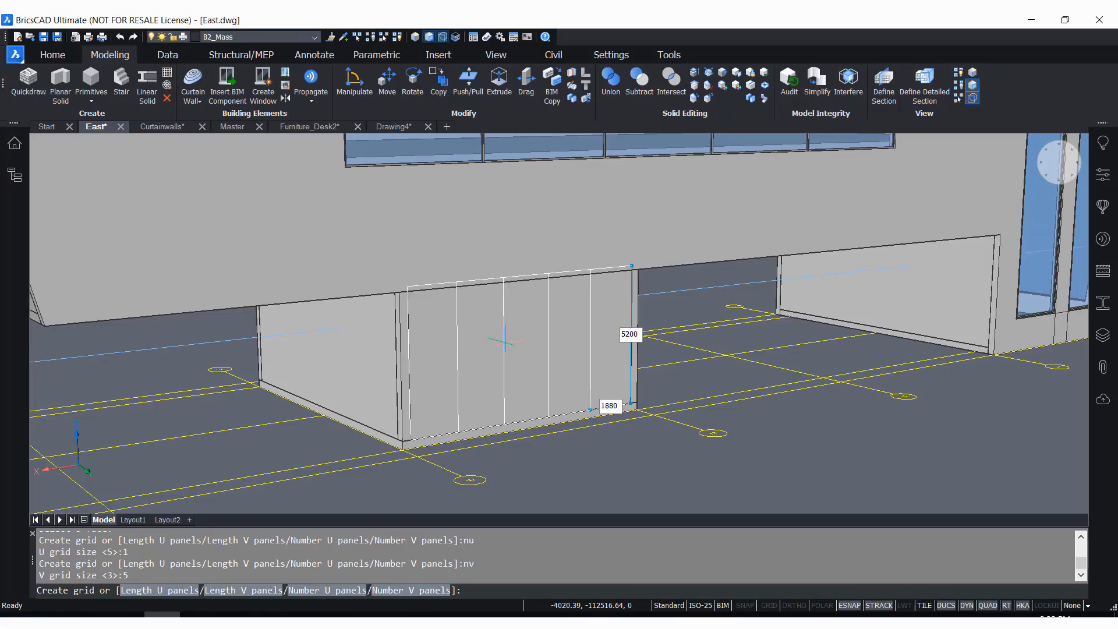
{"action": "key", "text": "Return"}
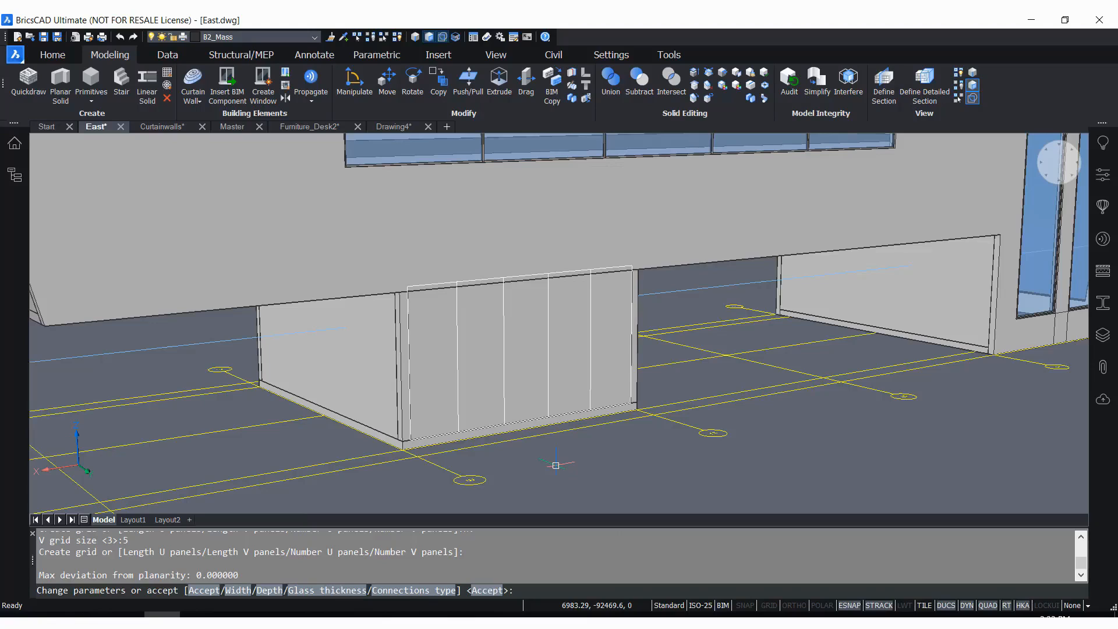
{"action": "key", "text": "Return"}
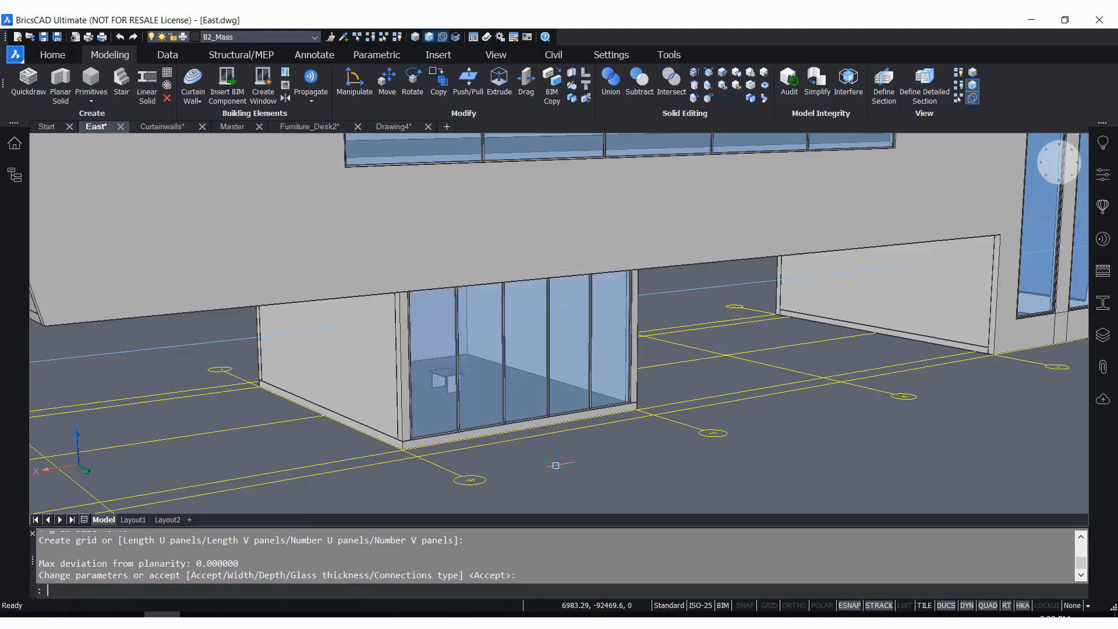
Examine the glazed ground-floor block and the windows above it from several exterior viewpoints
{"action": "scroll", "coordinate": [557, 455], "scroll_direction": "up", "scroll_amount": 2}
{"action": "scroll", "coordinate": [697, 446], "scroll_direction": "down", "scroll_amount": 2}
{"action": "scroll", "coordinate": [666, 339], "scroll_direction": "up", "scroll_amount": 3}
{"action": "scroll", "coordinate": [653, 336], "scroll_direction": "down", "scroll_amount": 3}
{"action": "middle_click_drag", "start_coordinate": [589, 374], "coordinate": [508, 354], "text": "shift"}
{"action": "scroll", "coordinate": [508, 354], "scroll_direction": "down", "scroll_amount": 3}
{"action": "middle_click_drag", "start_coordinate": [736, 407], "coordinate": [654, 401], "text": "shift"}
{"action": "scroll", "coordinate": [623, 399], "scroll_direction": "down", "scroll_amount": 3}
{"action": "scroll", "coordinate": [620, 399], "scroll_direction": "up", "scroll_amount": 3}
{"action": "scroll", "coordinate": [593, 378], "scroll_direction": "down", "scroll_amount": 3}
{"action": "scroll", "coordinate": [594, 396], "scroll_direction": "up", "scroll_amount": 3}
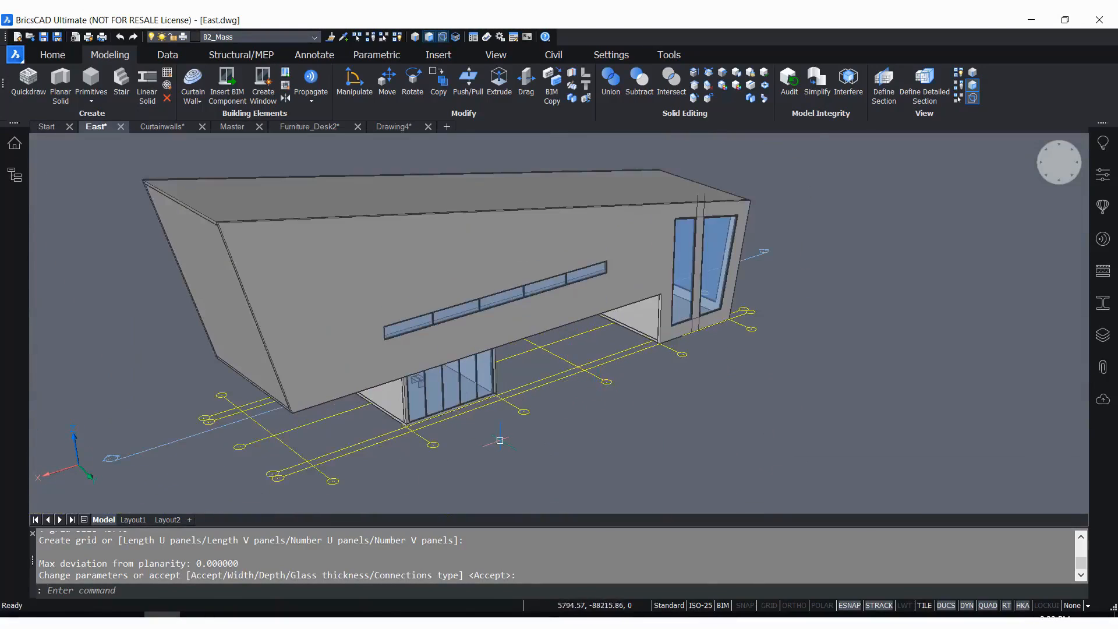
{"action": "scroll", "coordinate": [486, 446], "scroll_direction": "up", "scroll_amount": 3}
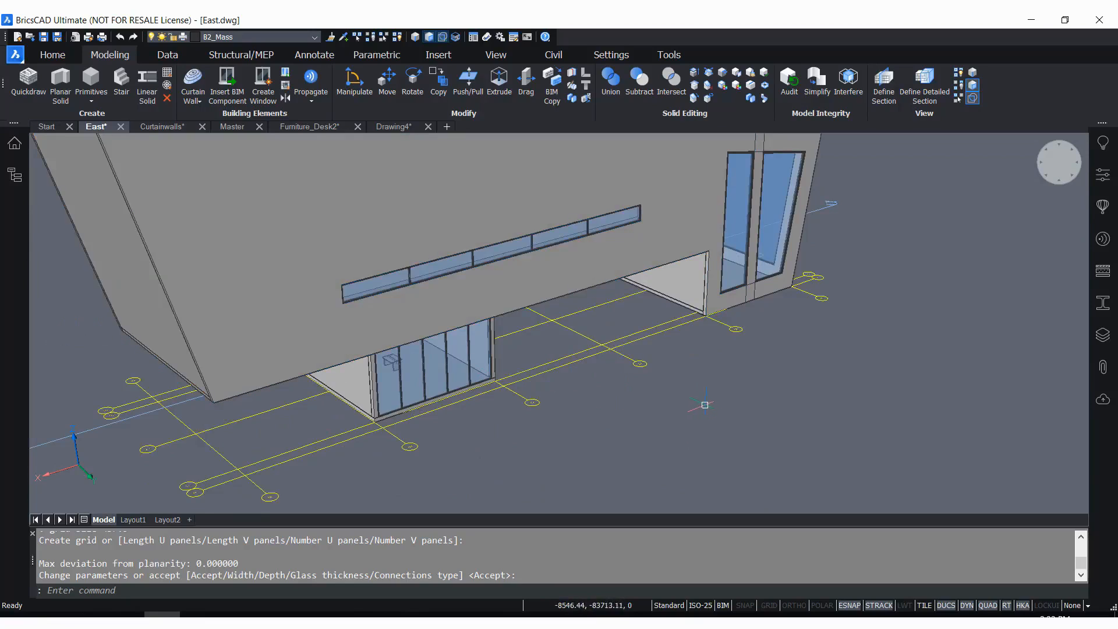
Switch to the Curtainwalls drawing and select the irregular grid of slanted lines on the large flat wall
{"action": "left_click", "coordinate": [149, 128]}
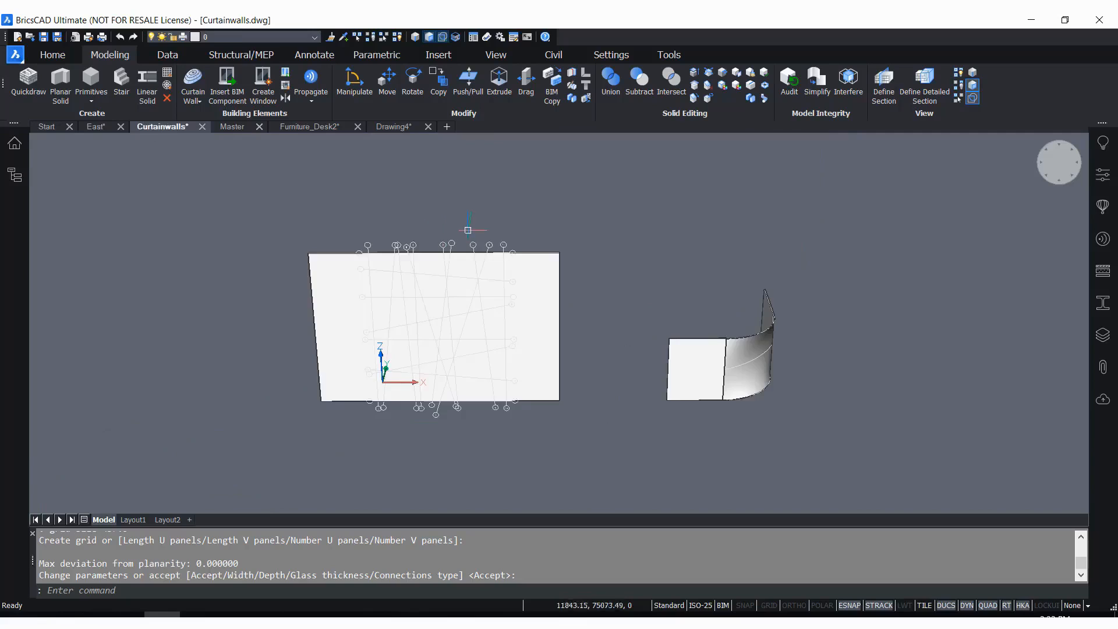
{"action": "scroll", "coordinate": [292, 236], "scroll_direction": "up", "scroll_amount": 2}
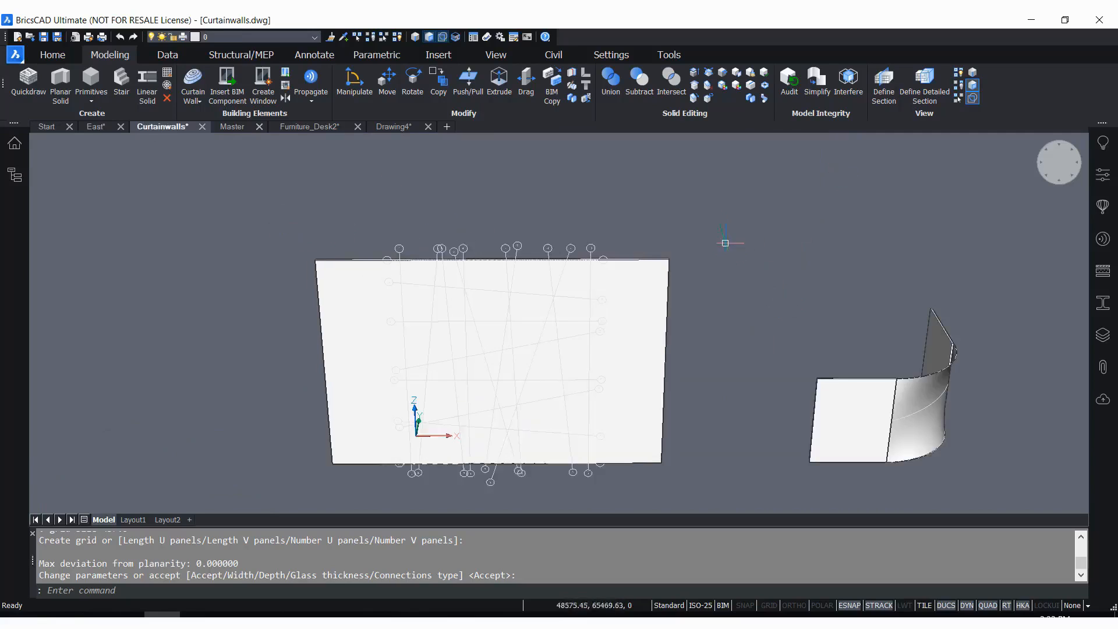
{"action": "scroll", "coordinate": [732, 255], "scroll_direction": "down", "scroll_amount": 2}
{"action": "scroll", "coordinate": [653, 409], "scroll_direction": "up", "scroll_amount": 2}
{"action": "scroll", "coordinate": [582, 437], "scroll_direction": "up", "scroll_amount": 1}
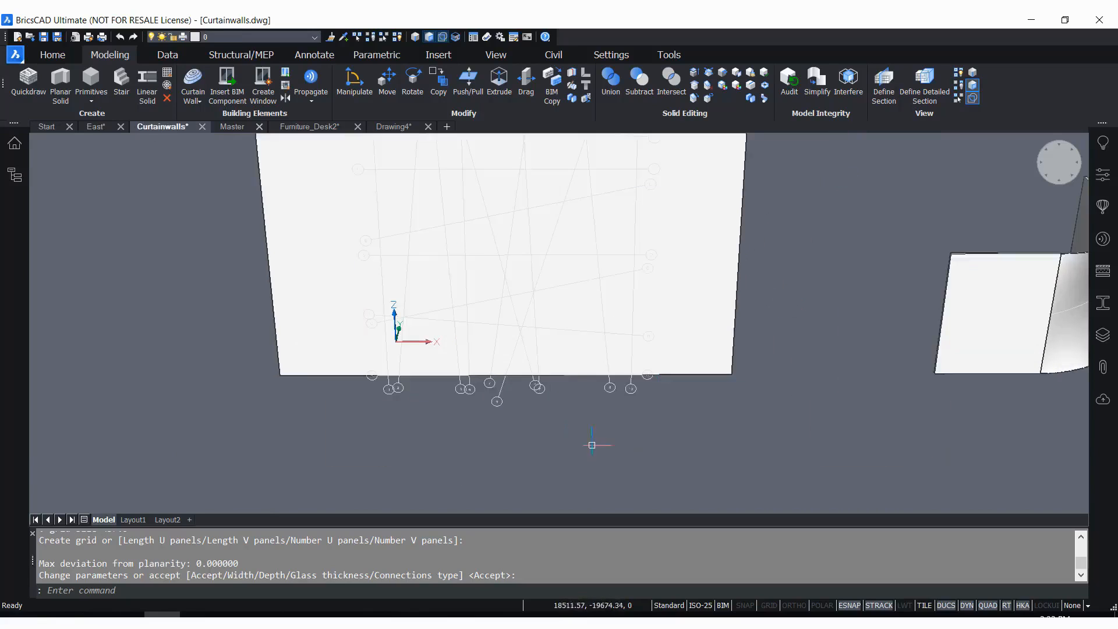
{"action": "scroll", "coordinate": [585, 451], "scroll_direction": "down", "scroll_amount": 2}
{"action": "scroll", "coordinate": [535, 240], "scroll_direction": "up", "scroll_amount": 2}
{"action": "left_click", "coordinate": [511, 282]}
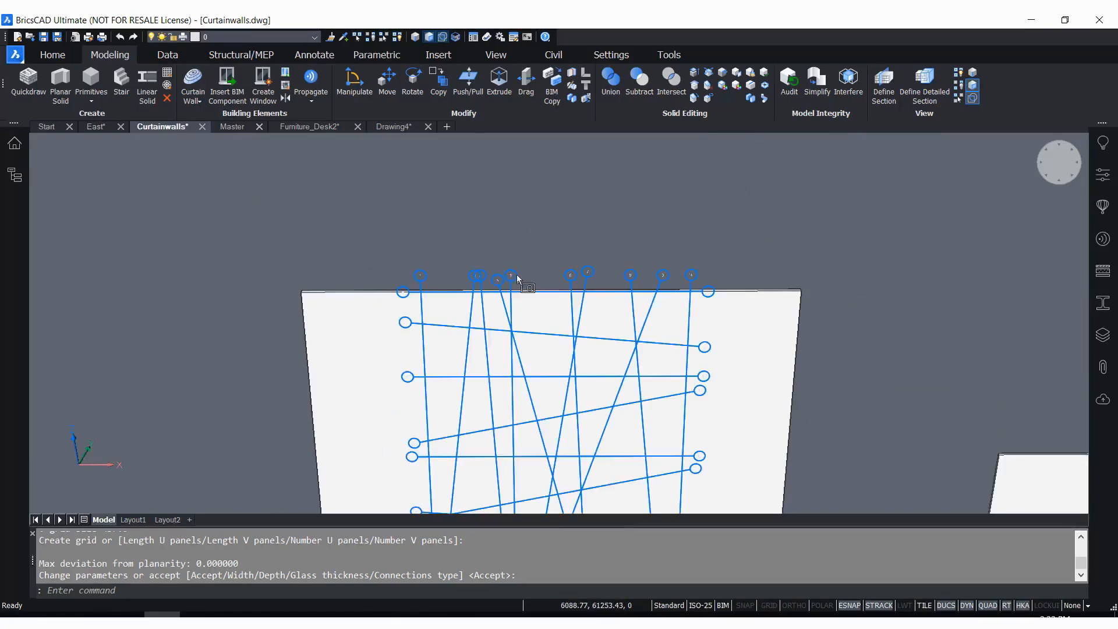
Review the selected irregular grid's properties, including its BIM type and label display settings
{"action": "left_click", "coordinate": [1113, 170]}
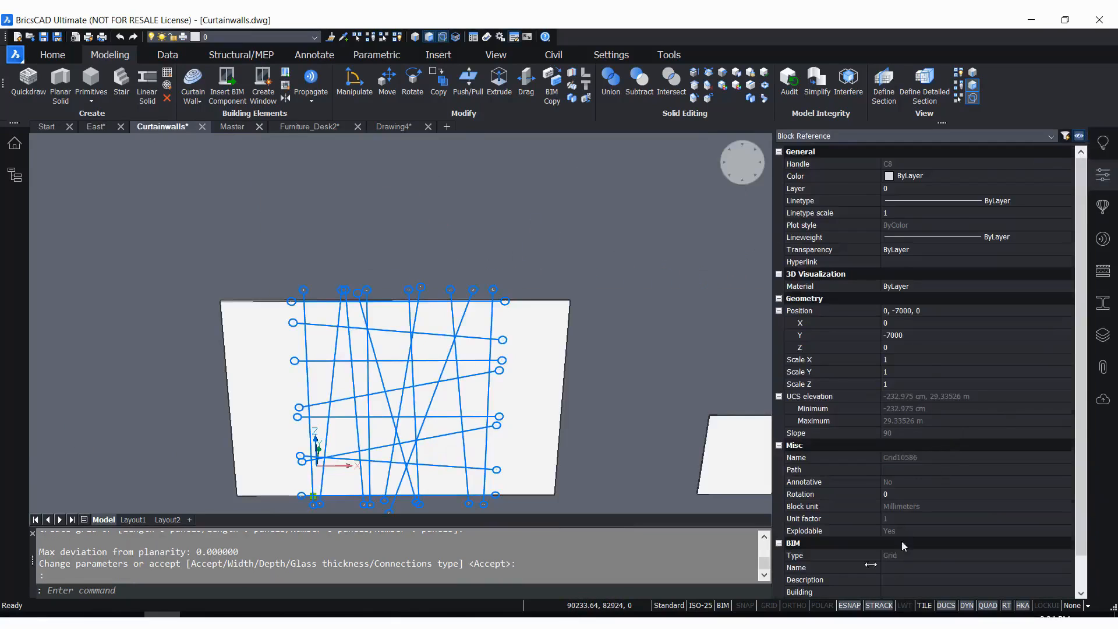
{"action": "scroll", "coordinate": [873, 539], "scroll_direction": "down", "scroll_amount": 1}
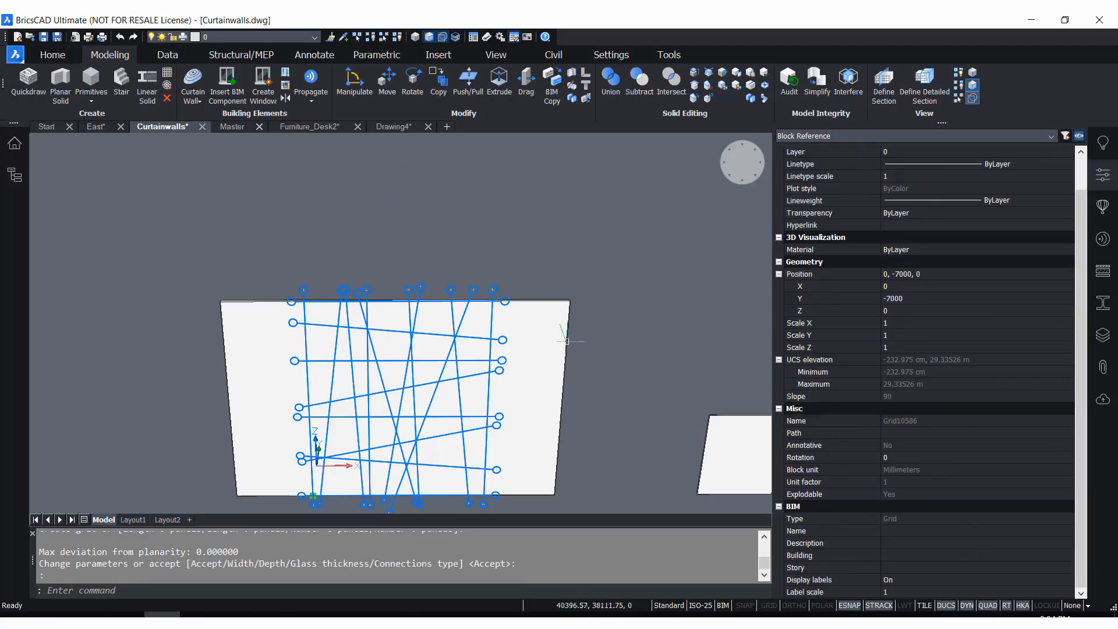
{"action": "left_click", "coordinate": [1099, 185]}
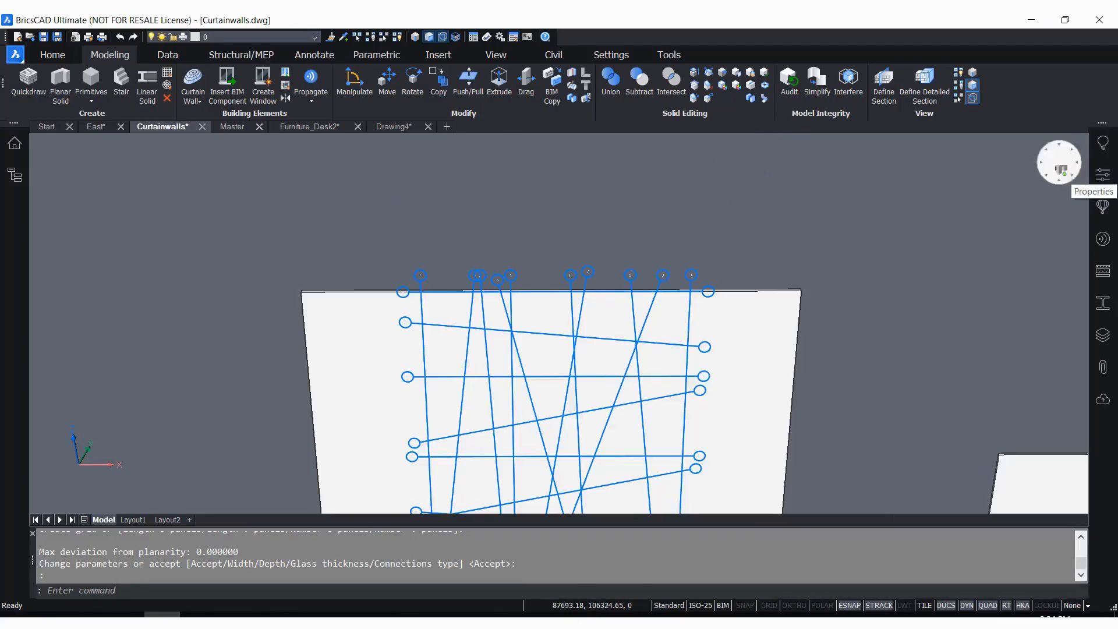
{"action": "left_click", "coordinate": [1102, 182]}
{"action": "left_click", "coordinate": [1102, 182]}
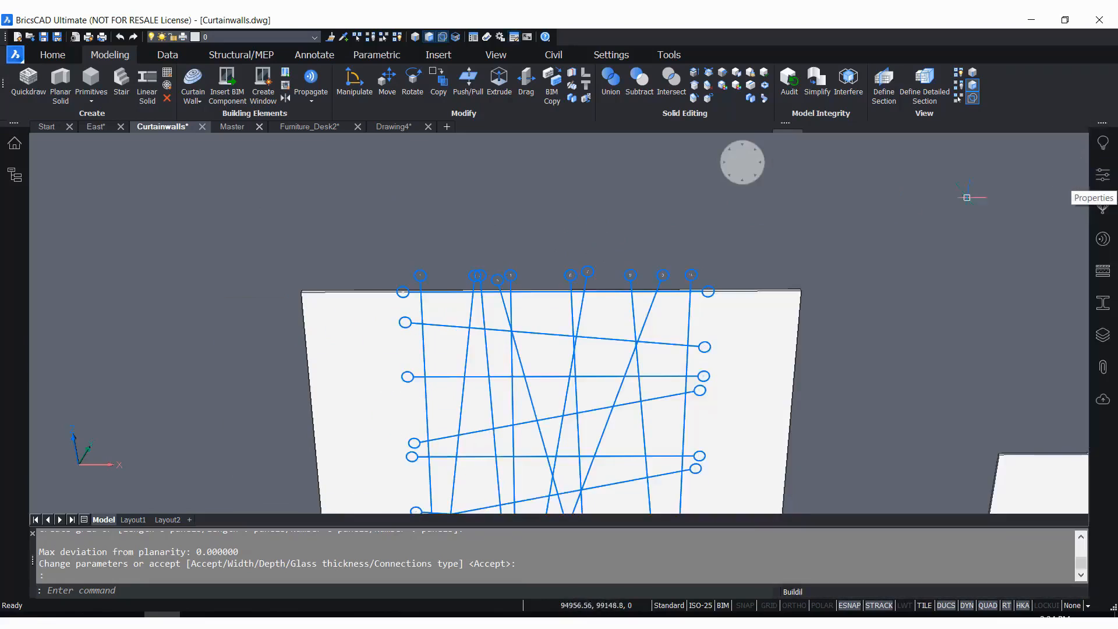
Create a window from the selected irregular grid on the large flat wall
{"action": "scroll", "coordinate": [499, 286], "scroll_direction": "up", "scroll_amount": 2}
{"action": "scroll", "coordinate": [500, 286], "scroll_direction": "up", "scroll_amount": 2}
{"action": "scroll", "coordinate": [382, 180], "scroll_direction": "down", "scroll_amount": 4}
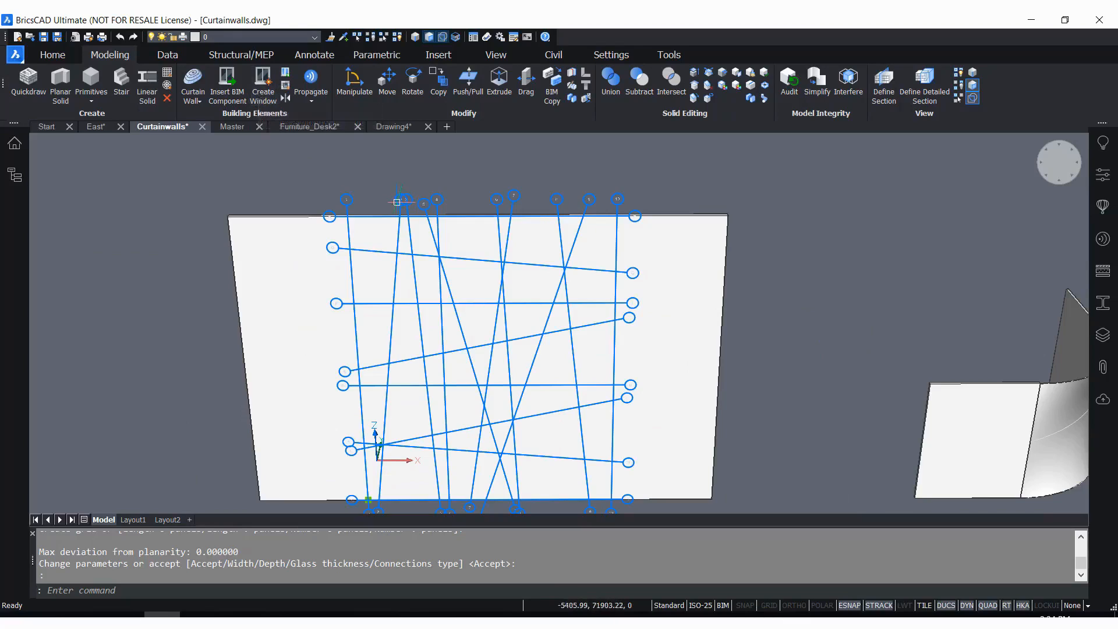
{"action": "mouse_move", "coordinate": [401, 204]}
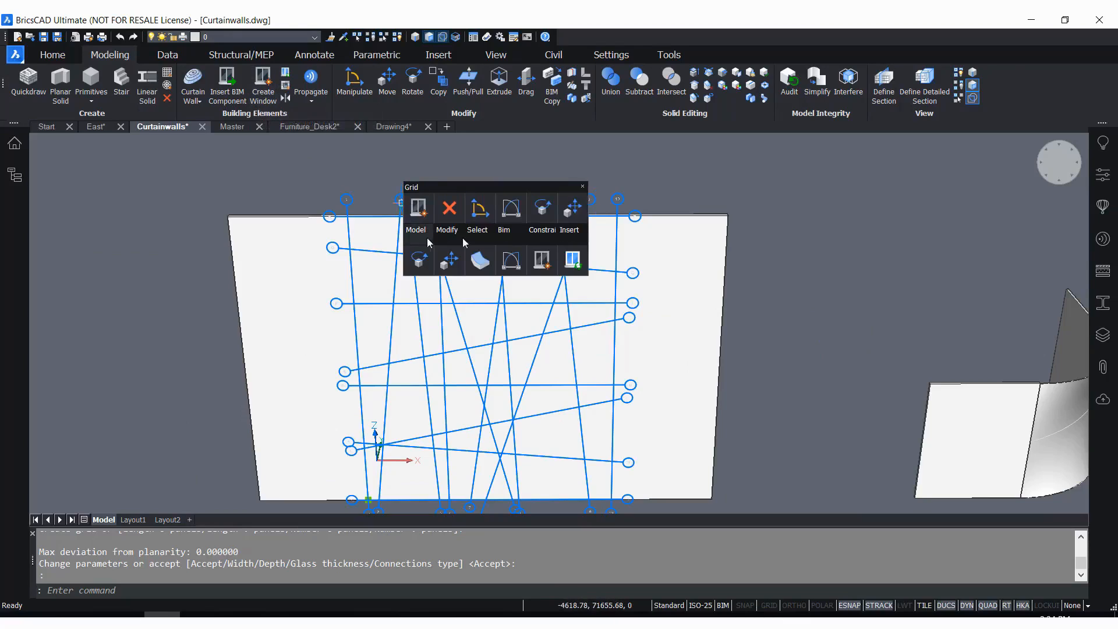
{"action": "left_click", "coordinate": [263, 82]}
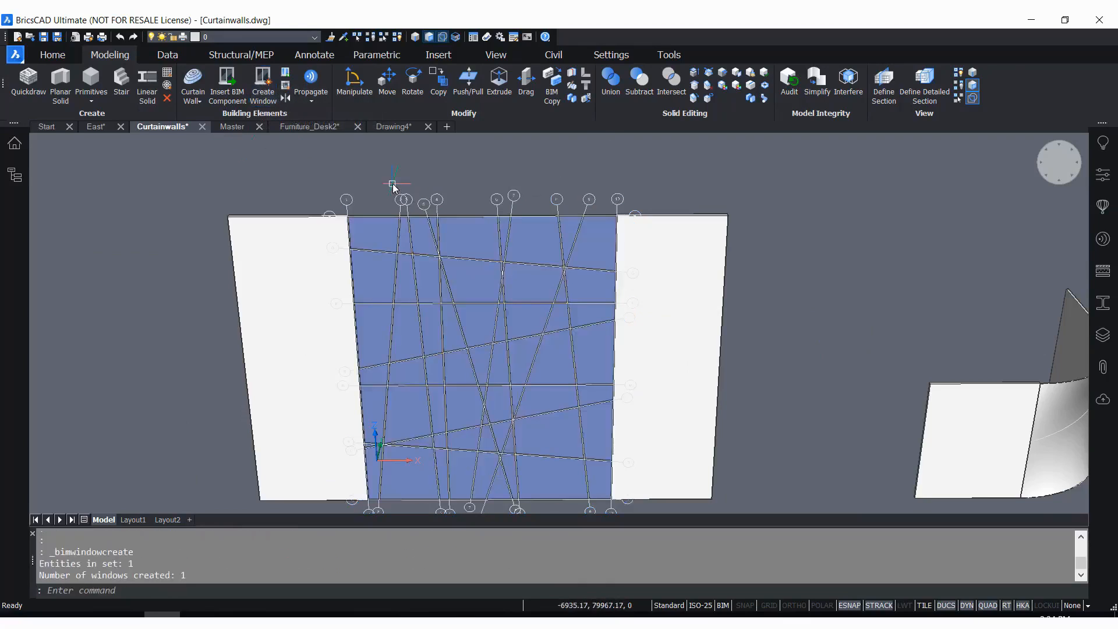
{"action": "scroll", "coordinate": [724, 205], "scroll_direction": "down", "scroll_amount": 3}
{"action": "scroll", "coordinate": [559, 454], "scroll_direction": "up", "scroll_amount": 4}
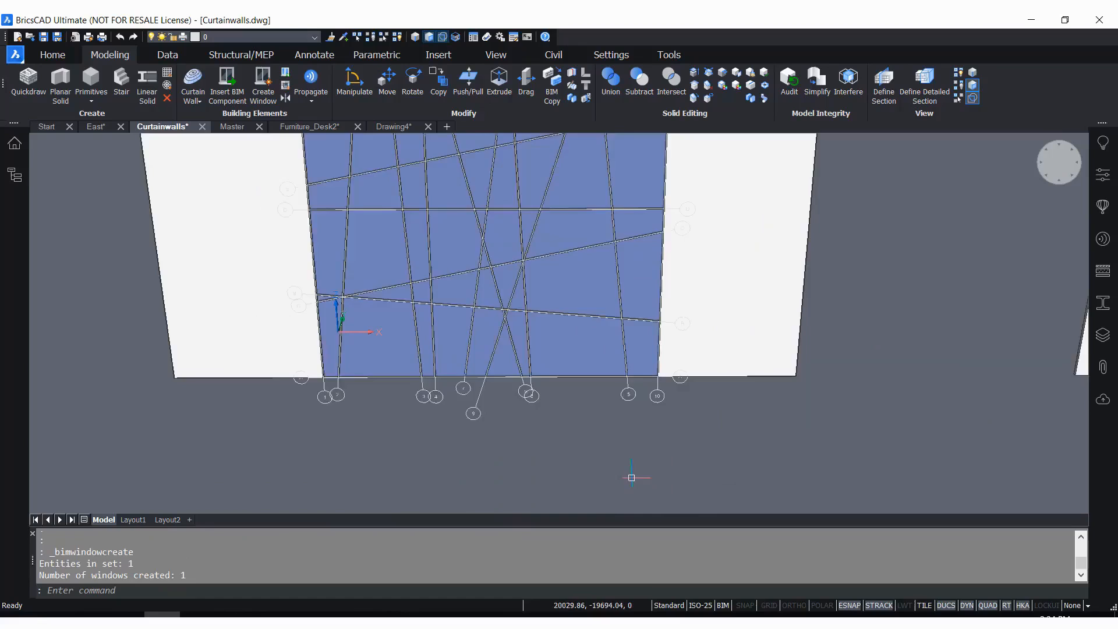
{"action": "scroll", "coordinate": [631, 474], "scroll_direction": "down", "scroll_amount": 5}
{"action": "scroll", "coordinate": [630, 281], "scroll_direction": "up", "scroll_amount": 4}
{"action": "middle_click_drag", "start_coordinate": [629, 254], "coordinate": [636, 169]}
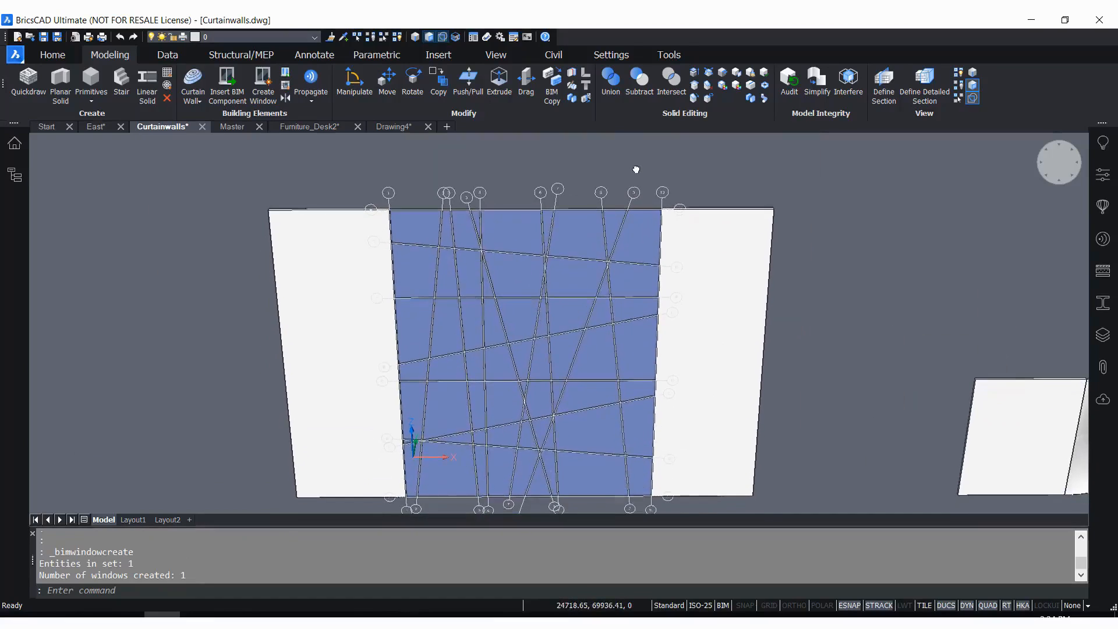
Examine the new window on the large flat wall and the separate curved wall nearby
{"action": "scroll", "coordinate": [611, 192], "scroll_direction": "down", "scroll_amount": 3}
{"action": "scroll", "coordinate": [595, 395], "scroll_direction": "up", "scroll_amount": 4}
{"action": "middle_click_drag", "start_coordinate": [638, 427], "coordinate": [594, 504]}
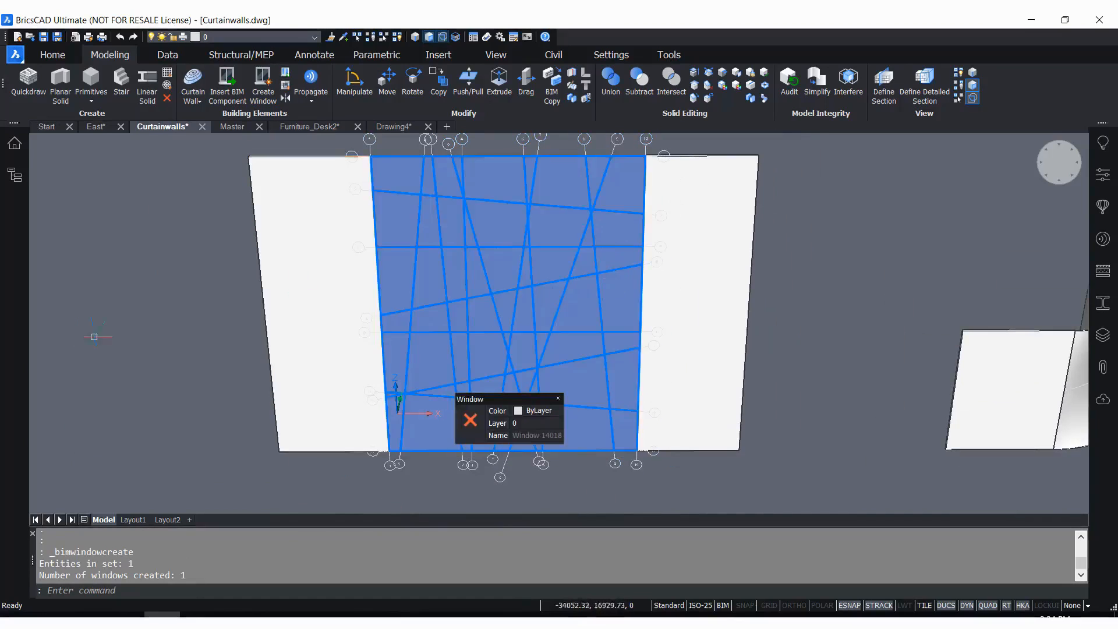
{"action": "scroll", "coordinate": [94, 344], "scroll_direction": "down", "scroll_amount": 2}
{"action": "middle_click_drag", "start_coordinate": [707, 263], "coordinate": [474, 292]}
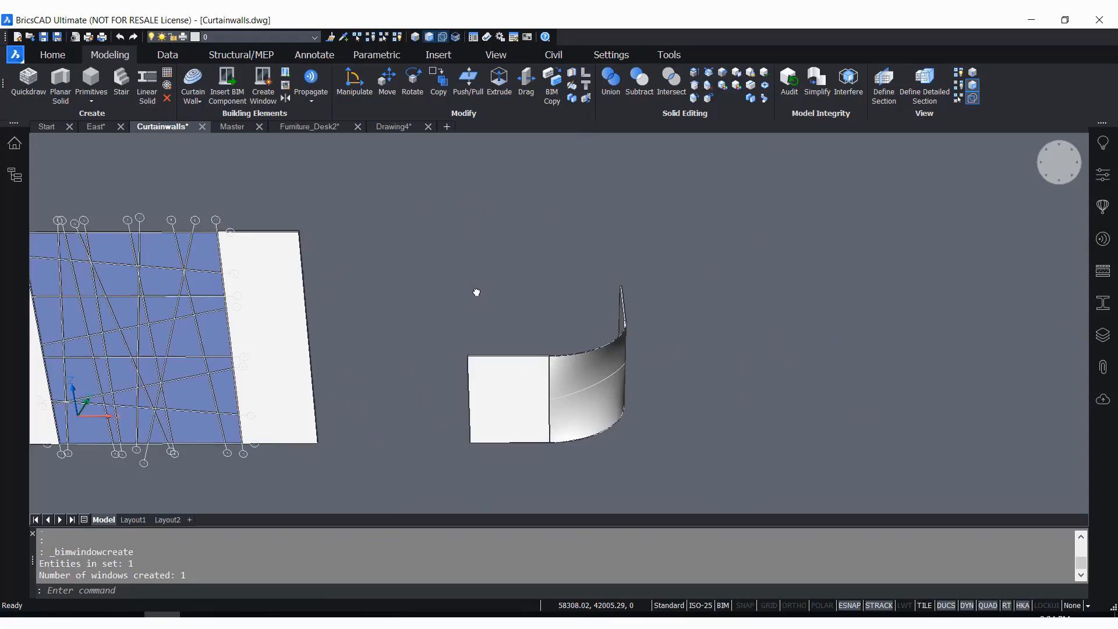
{"action": "scroll", "coordinate": [582, 434], "scroll_direction": "up", "scroll_amount": 3}
{"action": "mouse_move", "coordinate": [753, 367]}
{"action": "middle_mouse_down", "text": "shift"}
{"action": "mouse_move", "coordinate": [669, 373]}
{"action": "mouse_move", "coordinate": [754, 361]}
{"action": "mouse_move", "coordinate": [596, 344]}
{"action": "mouse_move", "coordinate": [753, 342]}
{"action": "mouse_move", "coordinate": [750, 367]}
{"action": "mouse_move", "coordinate": [803, 375]}
{"action": "mouse_move", "coordinate": [749, 390]}
{"action": "mouse_move", "coordinate": [797, 354]}
{"action": "mouse_move", "coordinate": [763, 359]}
{"action": "middle_mouse_up", "text": "shift"}
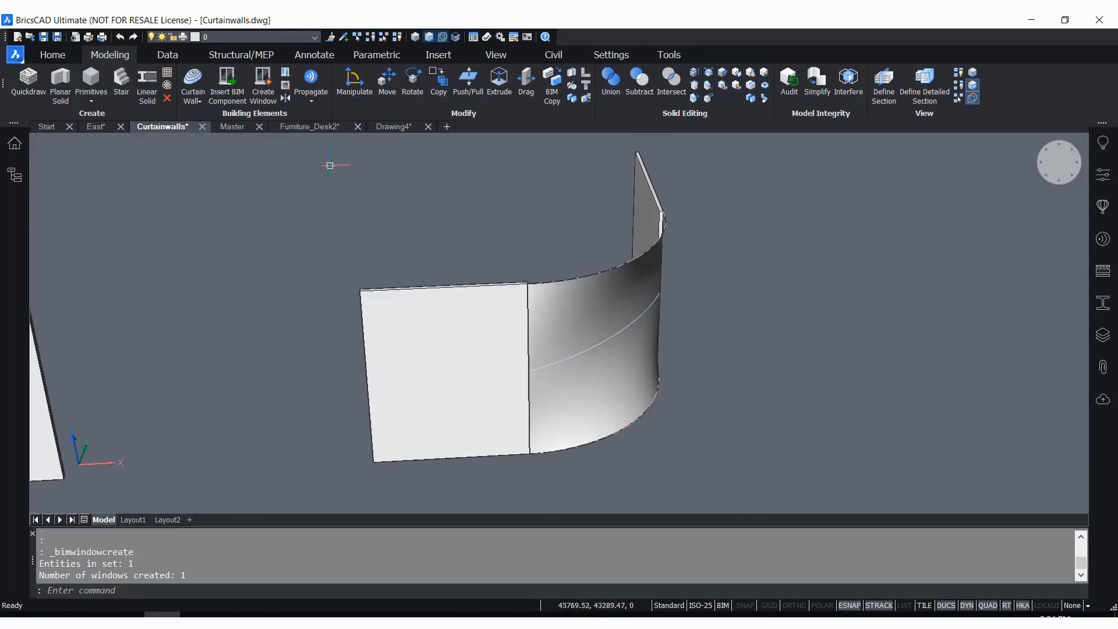
{"action": "left_click", "coordinate": [193, 81]}
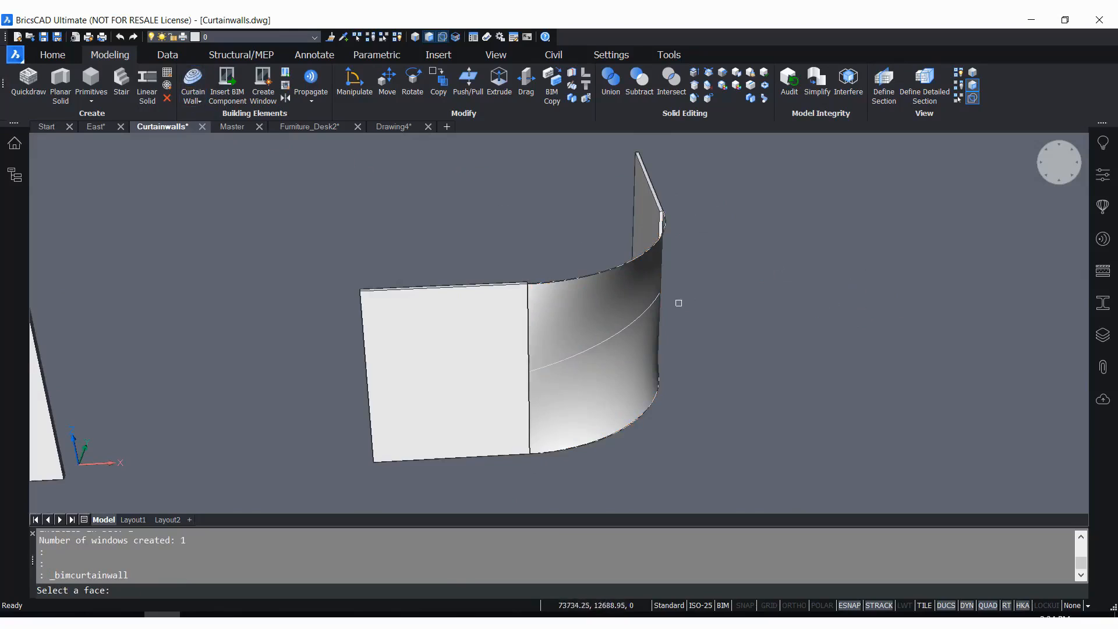
{"action": "scroll", "coordinate": [669, 311], "scroll_direction": "up", "scroll_amount": 3}
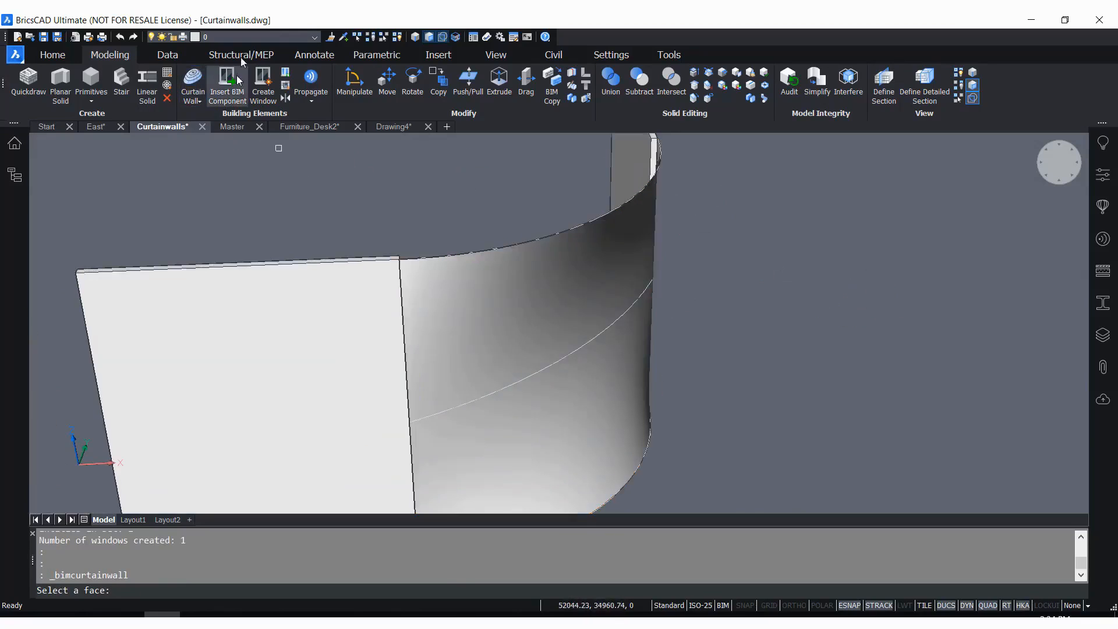
{"action": "key", "text": "Escape"}
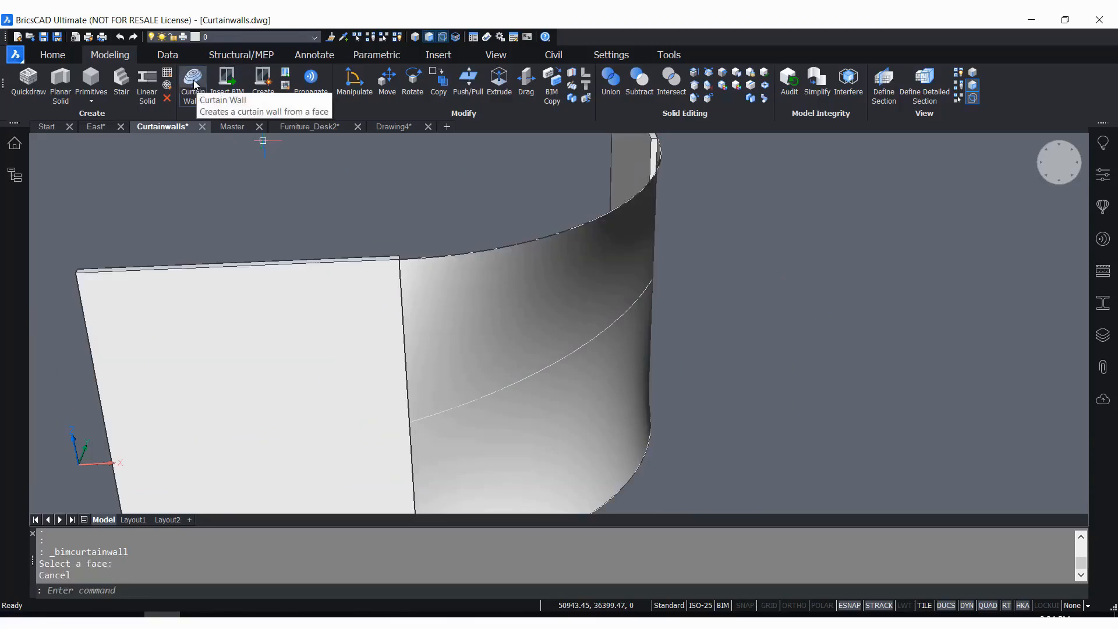
Start a curtain wall on the front face of the curved wall
{"action": "left_click", "coordinate": [198, 88]}
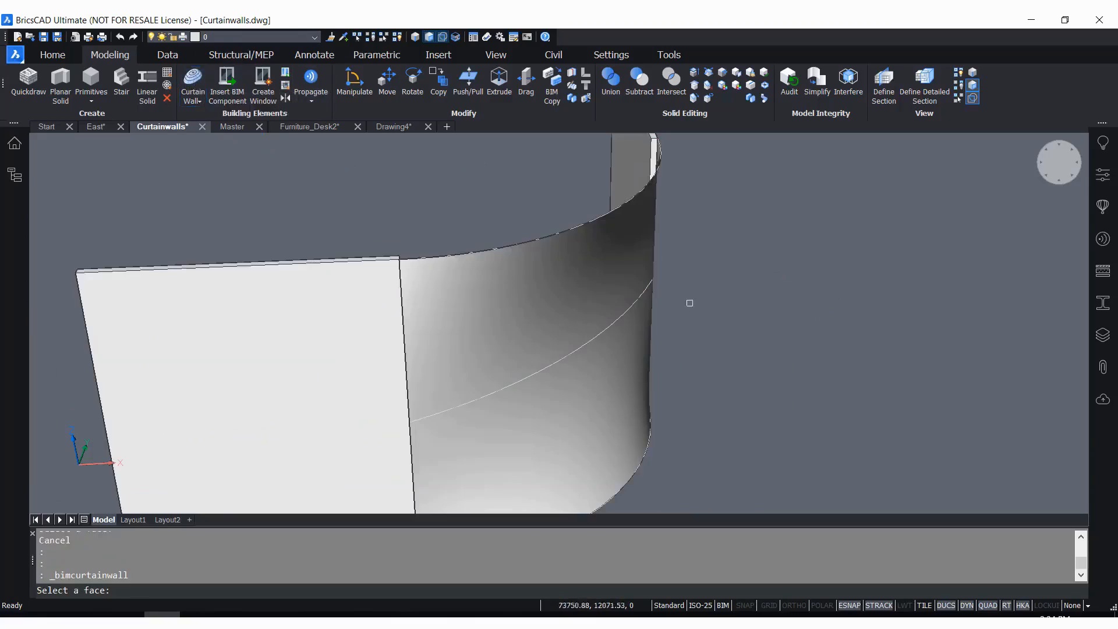
{"action": "left_click", "coordinate": [585, 322]}
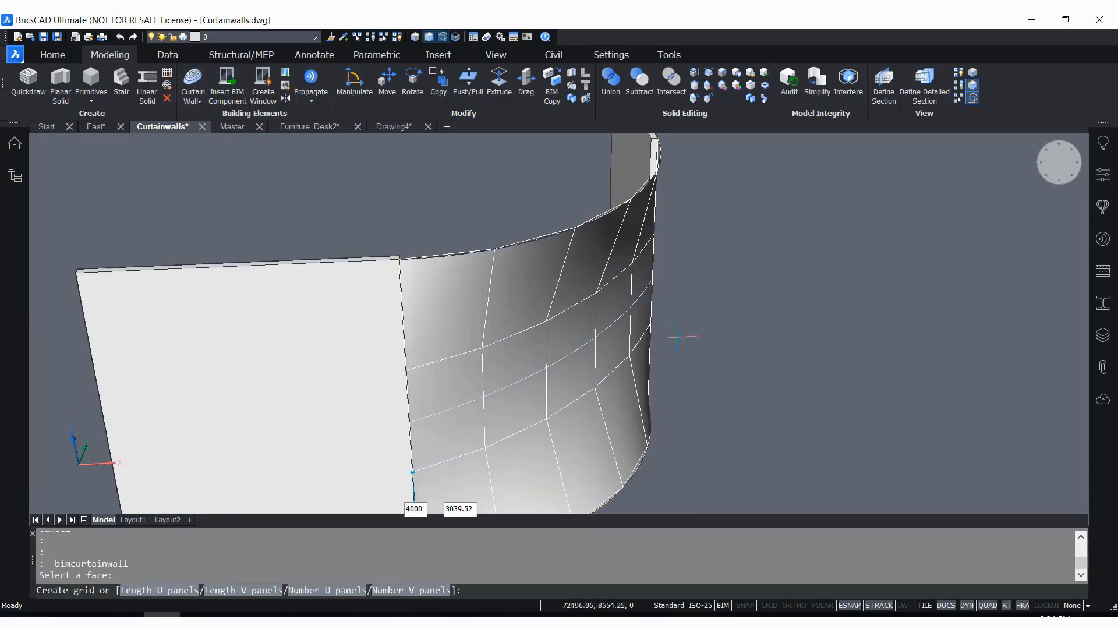
{"action": "scroll", "coordinate": [748, 264], "scroll_direction": "down", "scroll_amount": 3}
{"action": "scroll", "coordinate": [767, 390], "scroll_direction": "up", "scroll_amount": 3}
{"action": "middle_click_drag", "start_coordinate": [754, 333], "coordinate": [720, 338], "text": "shift"}
{"action": "scroll", "coordinate": [791, 337], "scroll_direction": "down", "scroll_amount": 2}
{"action": "scroll", "coordinate": [789, 344], "scroll_direction": "up", "scroll_amount": 1}
{"action": "middle_click_drag", "start_coordinate": [790, 364], "coordinate": [789, 359], "text": "shift"}
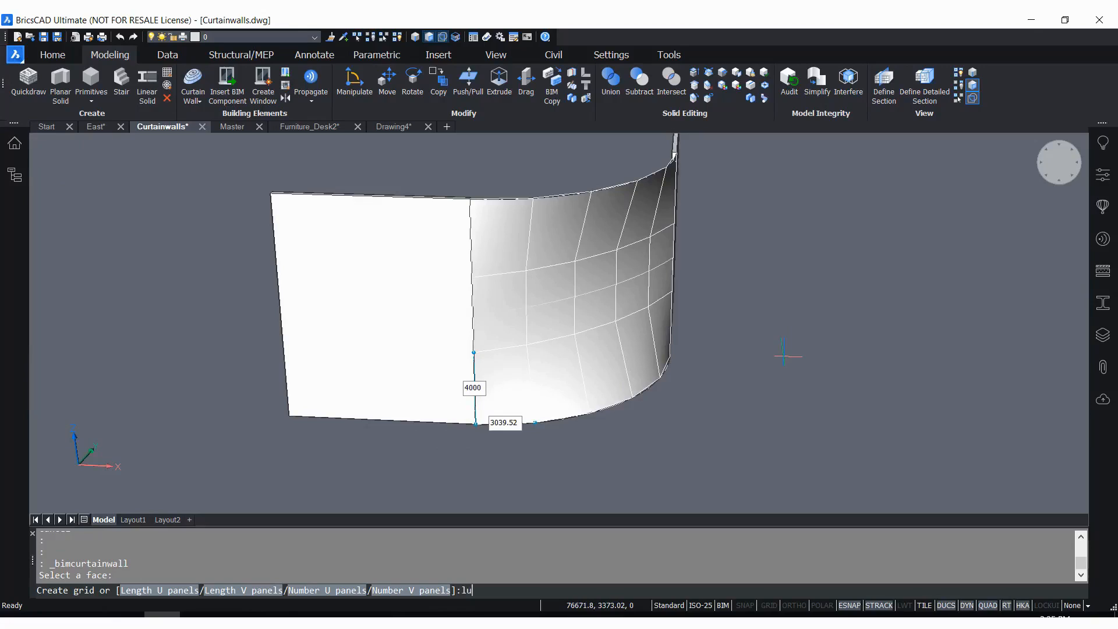
Set both the U and V panel lengths of the curtain wall grid to 1500
{"action": "key", "text": "Return"}
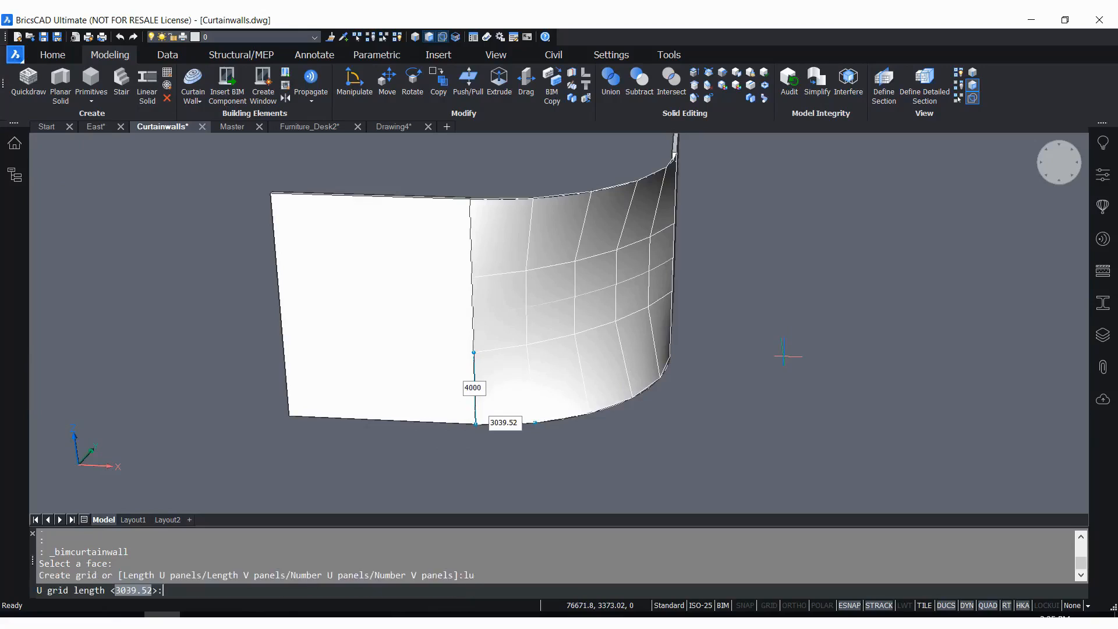
{"action": "type", "text": "1500"}
{"action": "key", "text": "Return"}
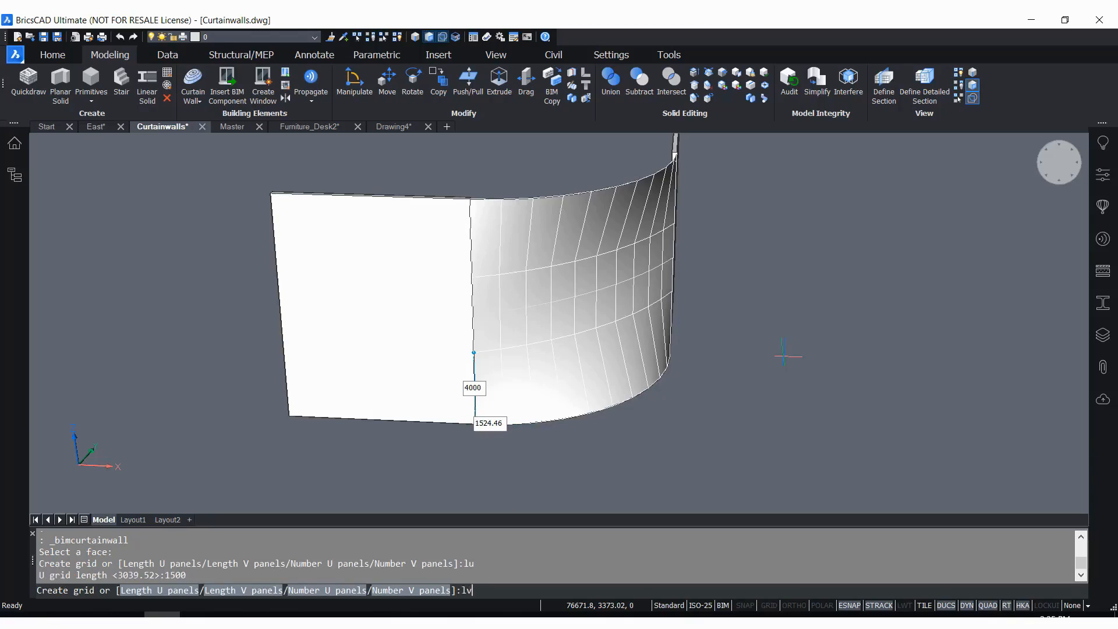
{"action": "key", "text": "Return"}
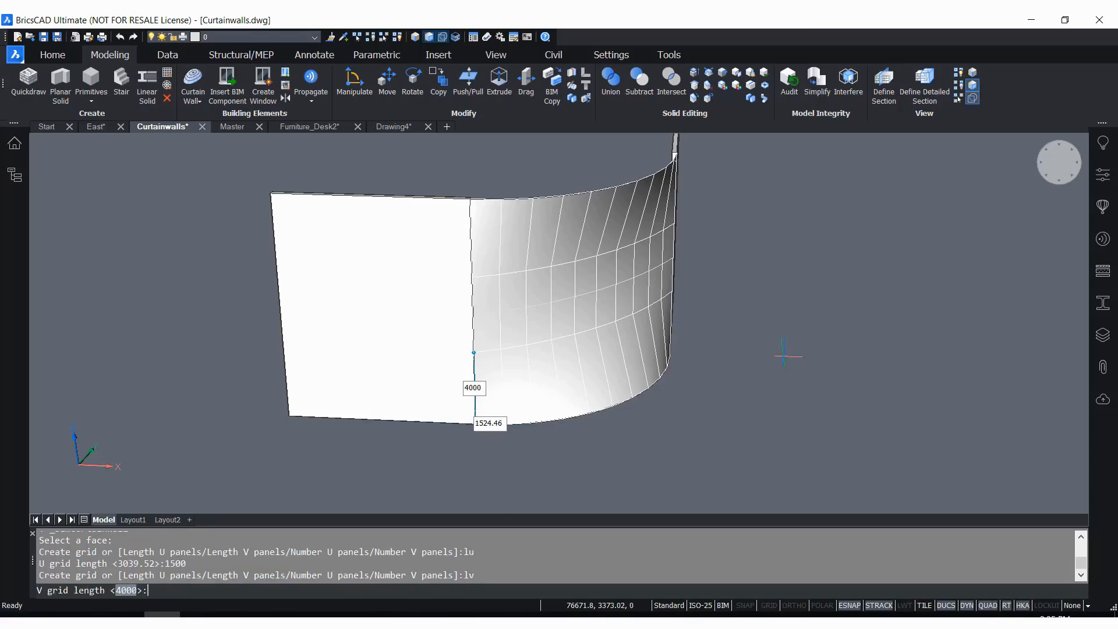
{"action": "type", "text": "1500"}
{"action": "key", "text": "Return"}
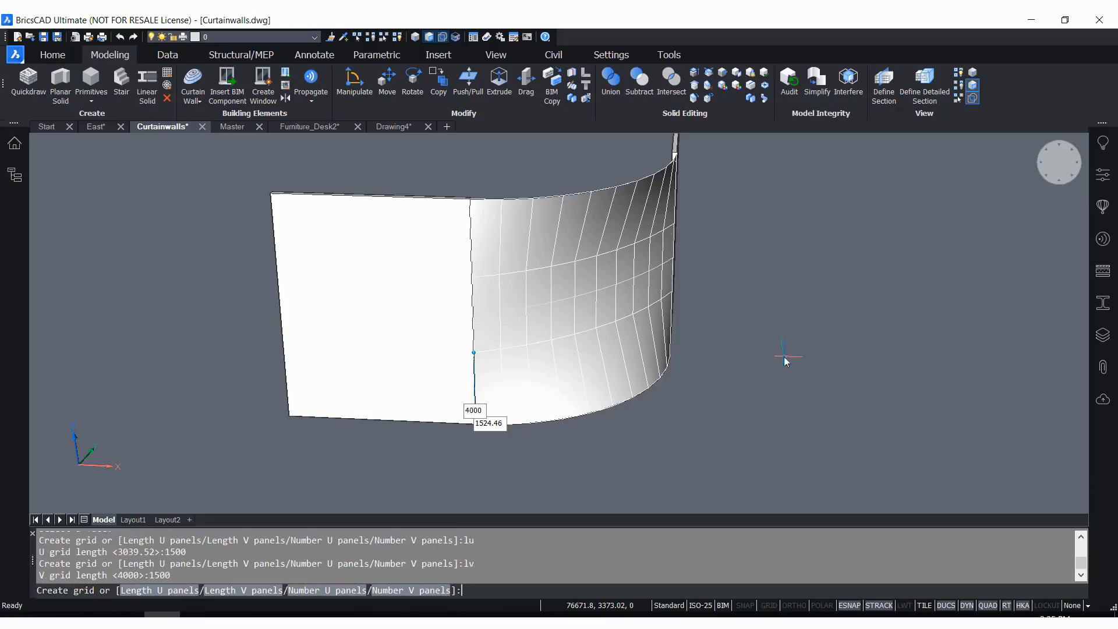
Create the curved curtain wall from the grid without planarizing, using the Smooth connections type
{"action": "scroll", "coordinate": [701, 205], "scroll_direction": "up", "scroll_amount": 2}
{"action": "scroll", "coordinate": [722, 239], "scroll_direction": "down", "scroll_amount": 1}
{"action": "middle_click_drag", "start_coordinate": [716, 336], "coordinate": [690, 331], "text": "shift"}
{"action": "scroll", "coordinate": [798, 304], "scroll_direction": "down", "scroll_amount": 2}
{"action": "scroll", "coordinate": [857, 294], "scroll_direction": "up", "scroll_amount": 1}
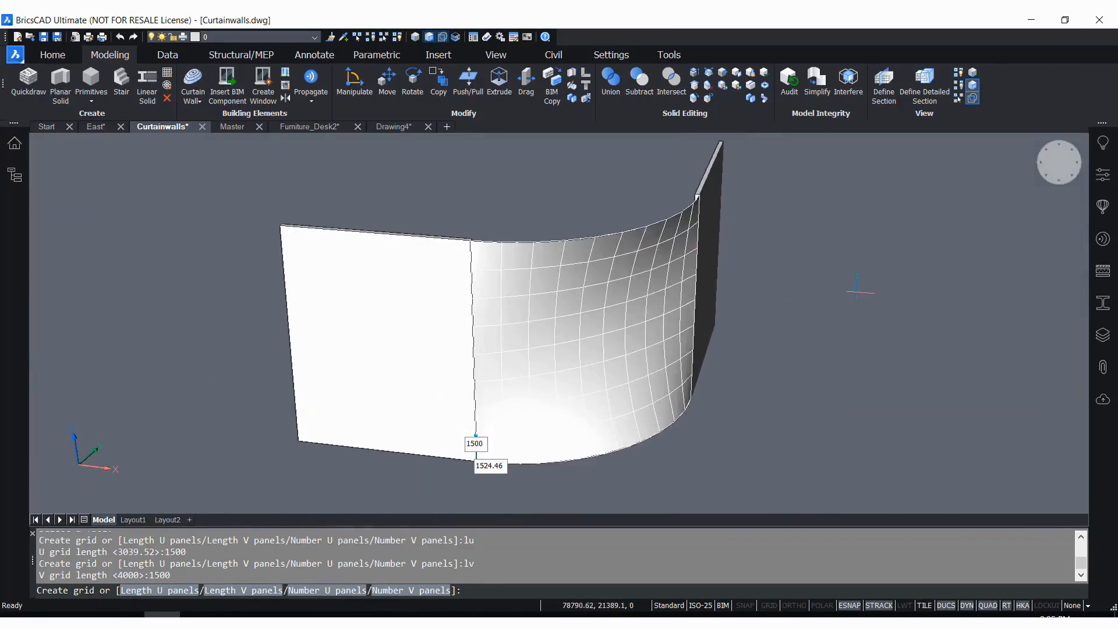
{"action": "key", "text": "Return"}
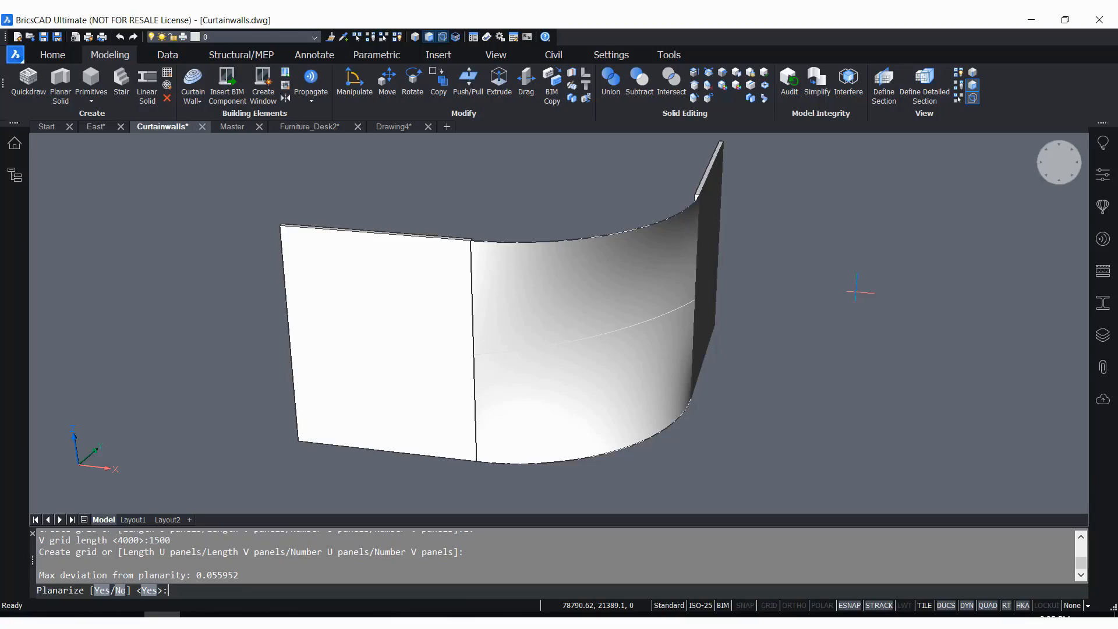
{"action": "key", "text": "Return"}
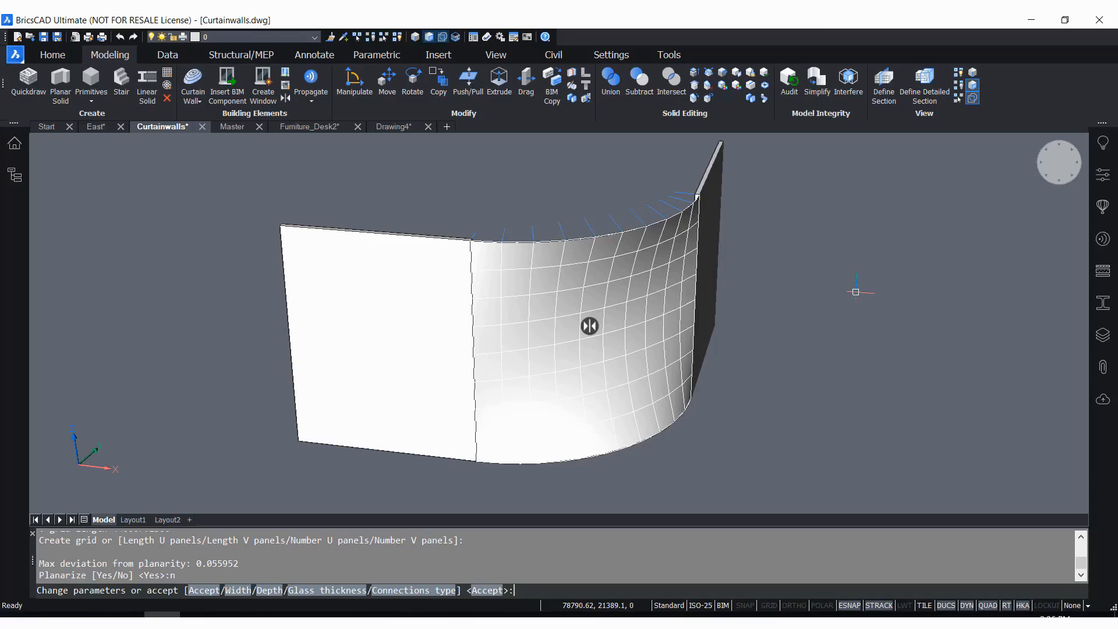
{"action": "type", "text": "c"}
{"action": "key", "text": "Return"}
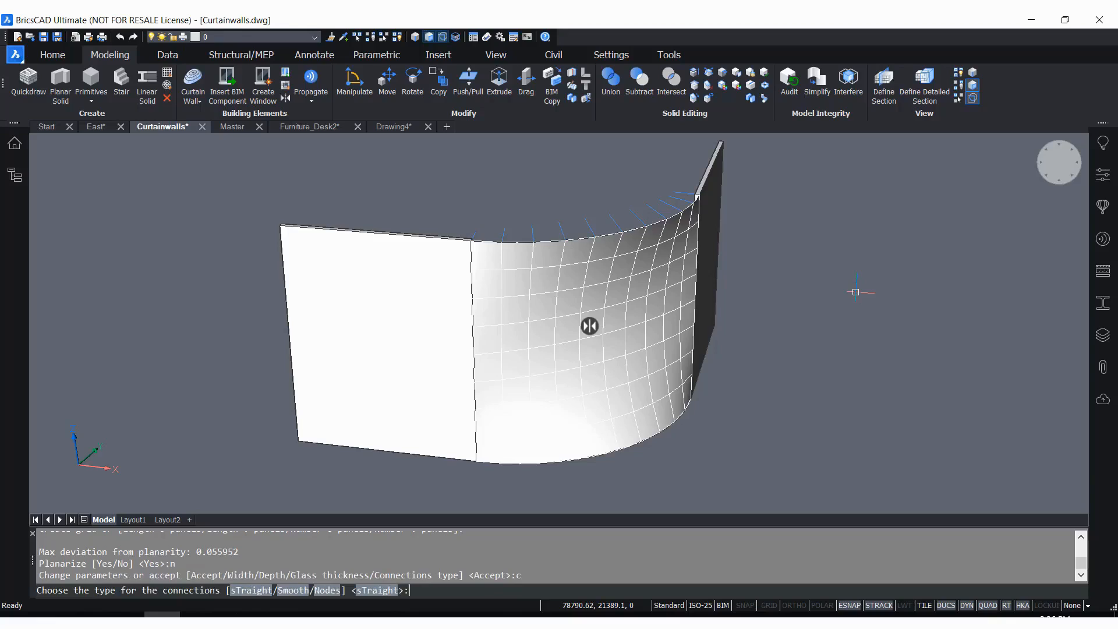
{"action": "key", "text": "Return"}
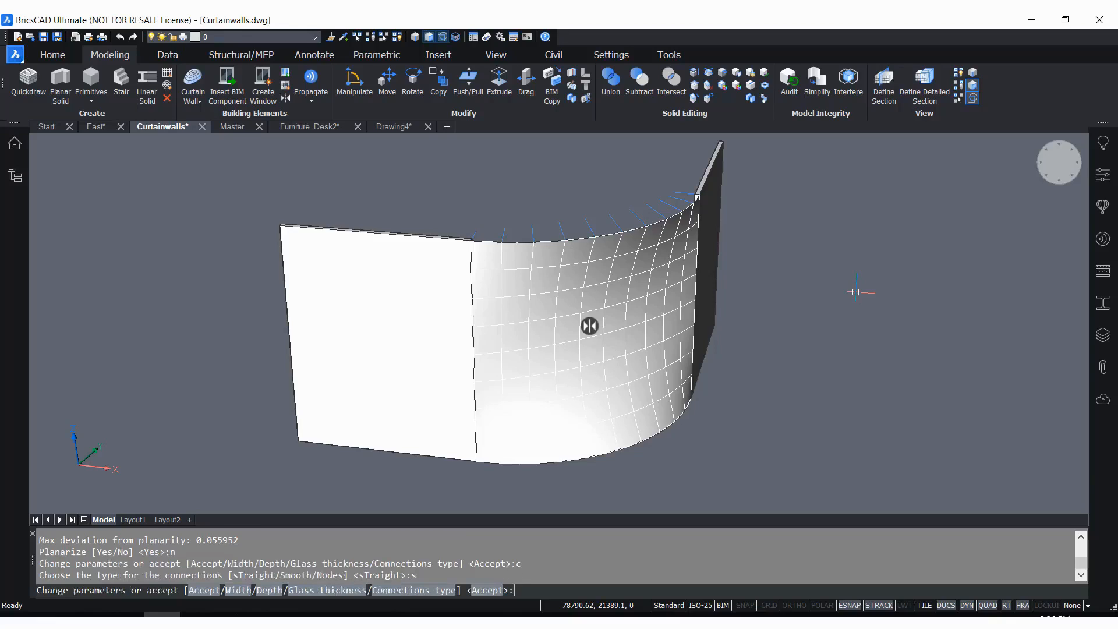
{"action": "key", "text": "Return"}
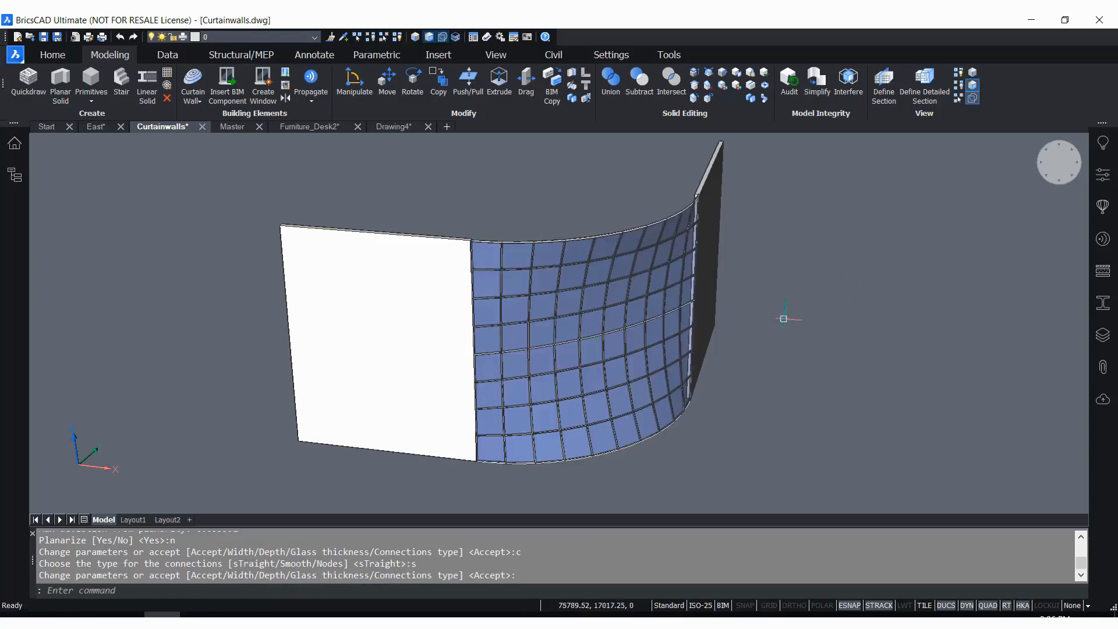
Compare the frame joints of the curved curtain wall, the irregular grid window and the East drawing's ground-floor glazing
{"action": "scroll", "coordinate": [591, 312], "scroll_direction": "up", "scroll_amount": 10}
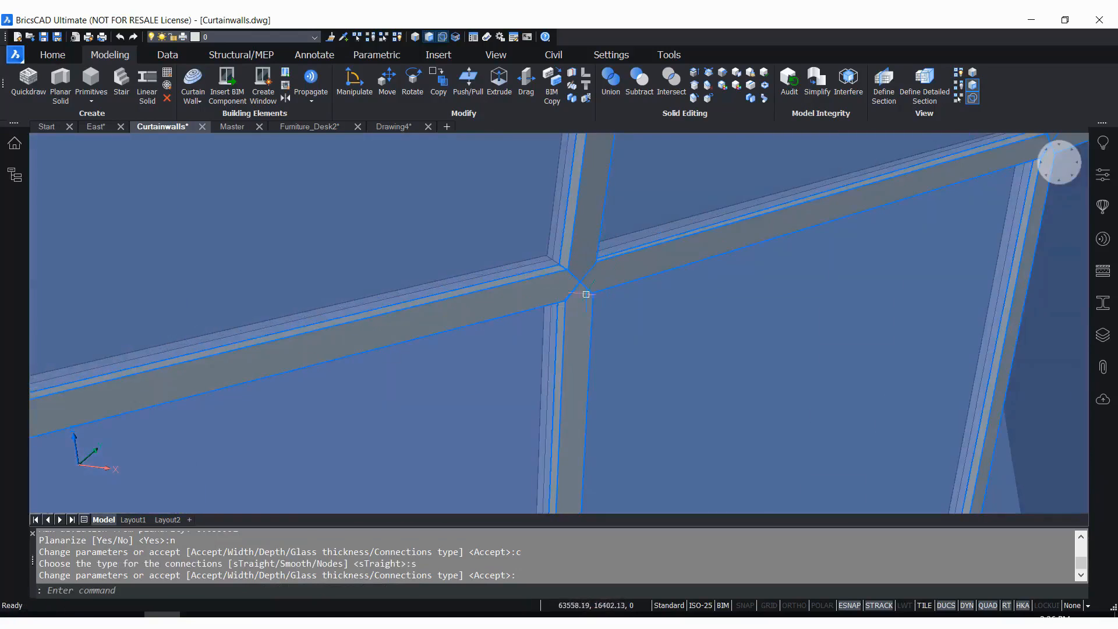
{"action": "scroll", "coordinate": [582, 286], "scroll_direction": "up", "scroll_amount": 2}
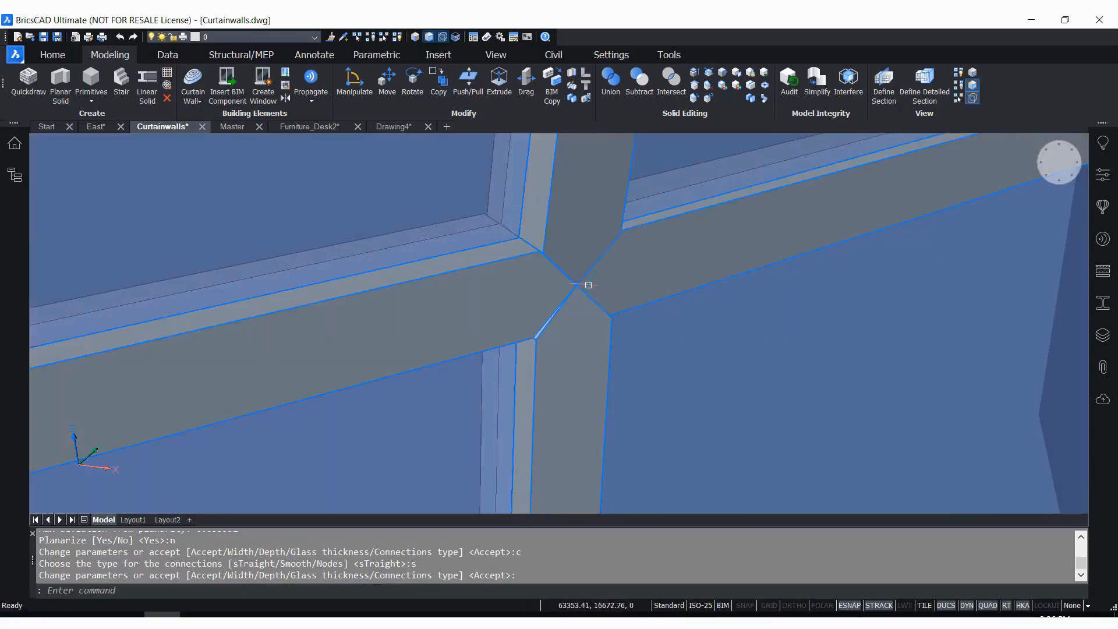
{"action": "scroll", "coordinate": [588, 286], "scroll_direction": "up", "scroll_amount": 2}
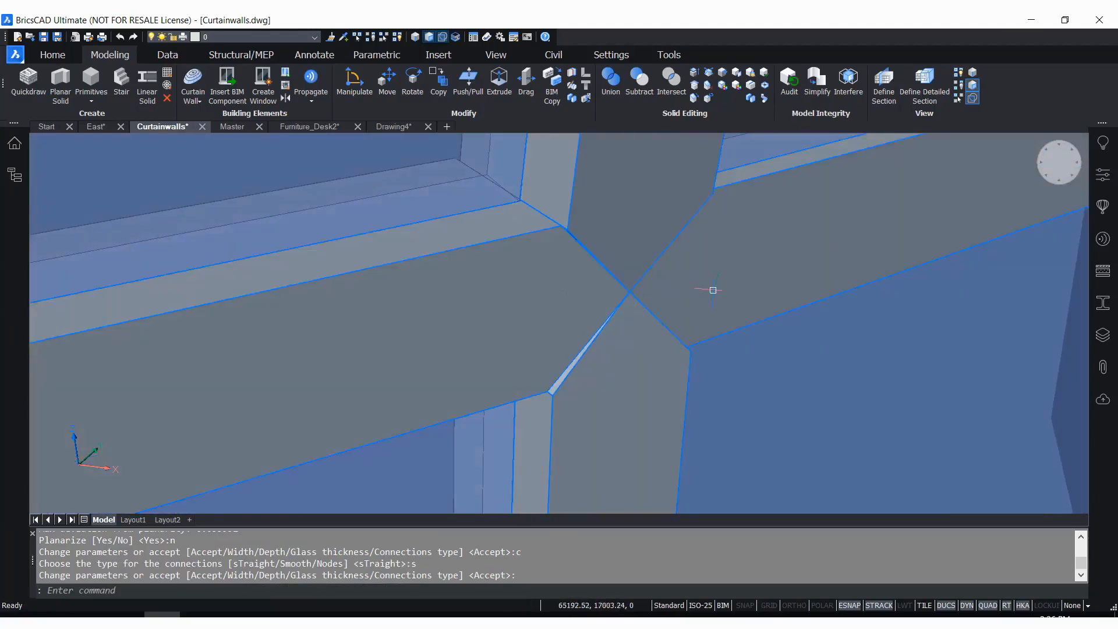
{"action": "scroll", "coordinate": [813, 302], "scroll_direction": "down", "scroll_amount": 10}
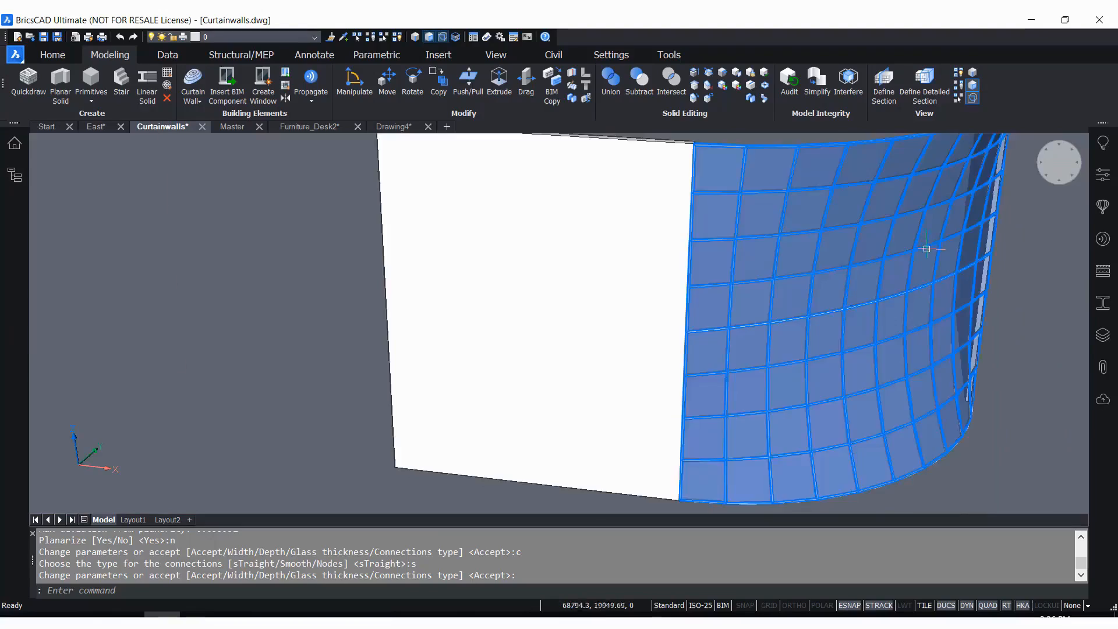
{"action": "scroll", "coordinate": [441, 224], "scroll_direction": "up", "scroll_amount": 5}
{"action": "scroll", "coordinate": [451, 213], "scroll_direction": "up", "scroll_amount": 8}
{"action": "middle_click_drag", "start_coordinate": [518, 169], "coordinate": [460, 361]}
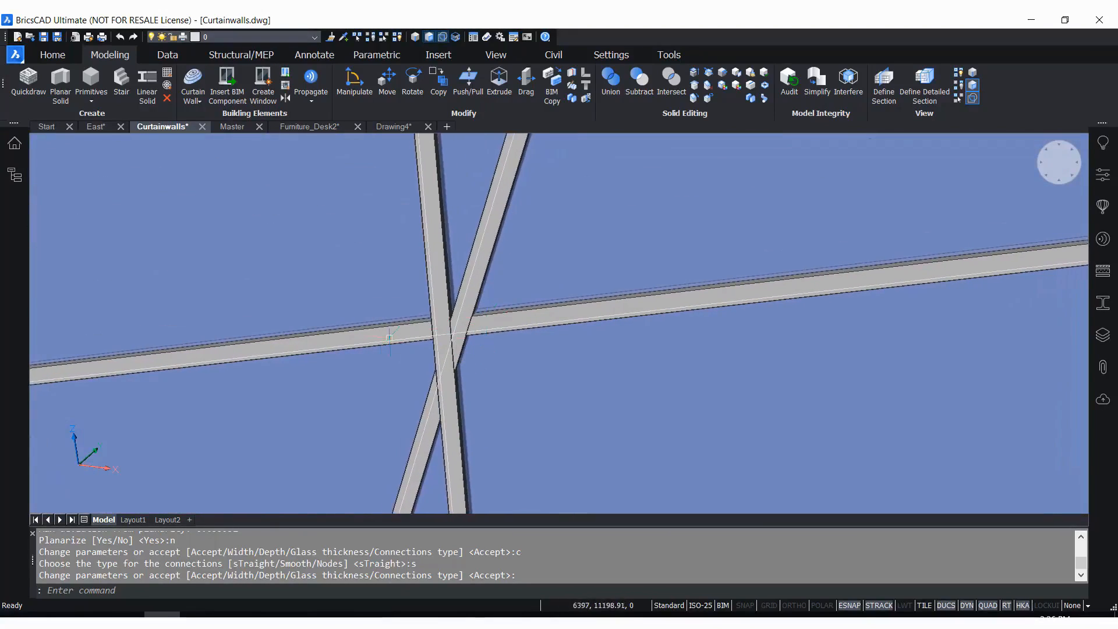
{"action": "scroll", "coordinate": [394, 341], "scroll_direction": "down", "scroll_amount": 6}
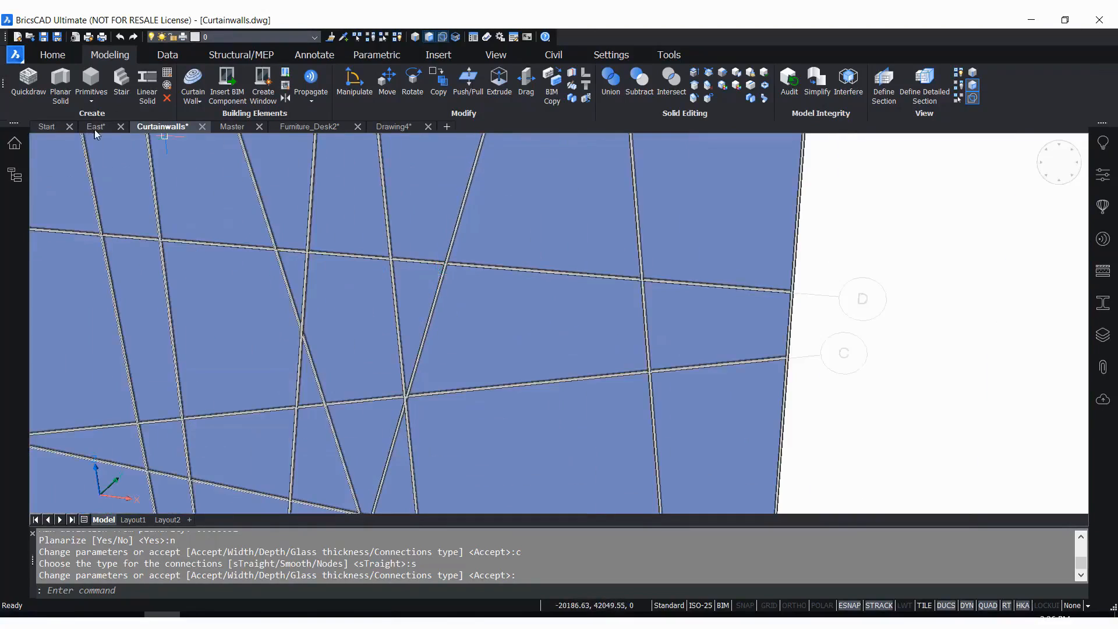
{"action": "left_click", "coordinate": [95, 128]}
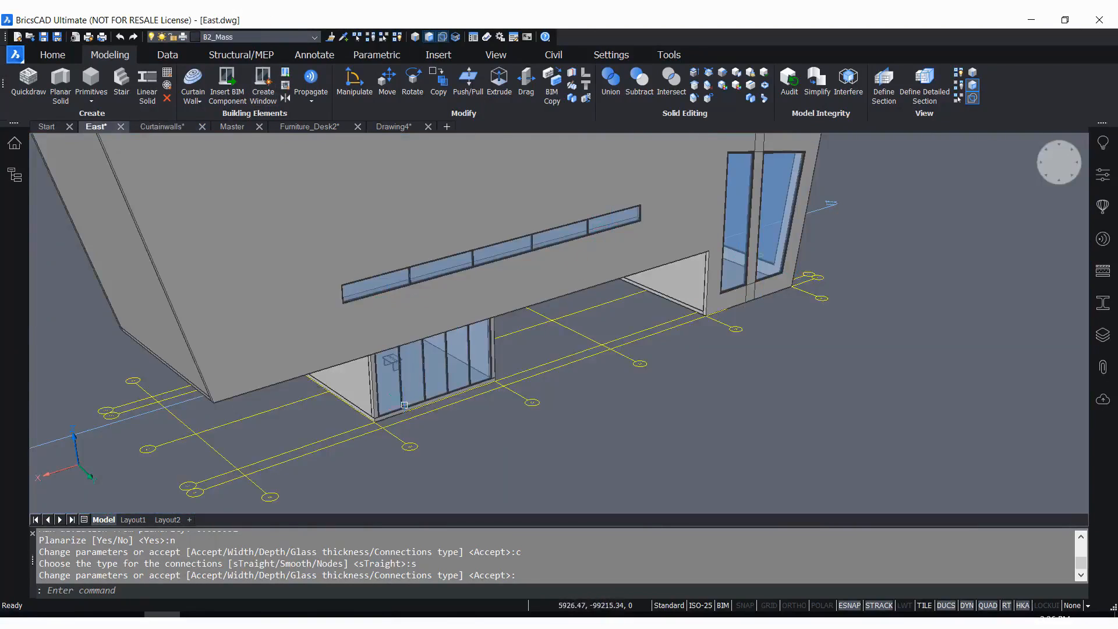
{"action": "scroll", "coordinate": [404, 404], "scroll_direction": "up", "scroll_amount": 8}
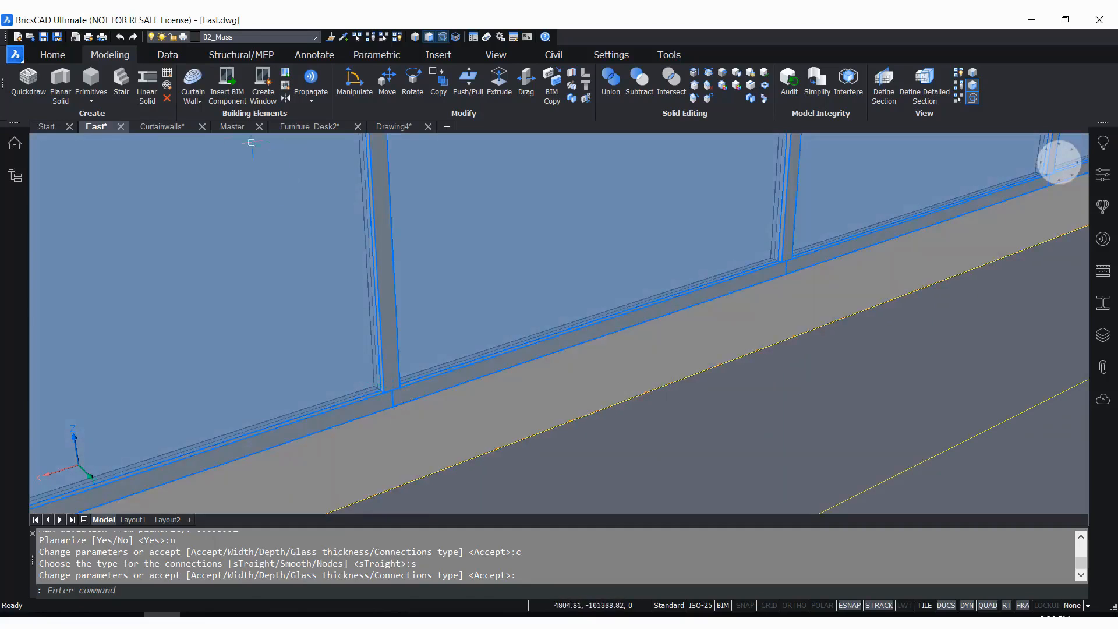
Return to the Curtainwalls drawing and examine the curved curtain wall's joints between panels and along its lower edge
{"action": "left_click", "coordinate": [161, 127]}
{"action": "scroll", "coordinate": [349, 300], "scroll_direction": "down", "scroll_amount": 5}
{"action": "scroll", "coordinate": [644, 382], "scroll_direction": "up", "scroll_amount": 15}
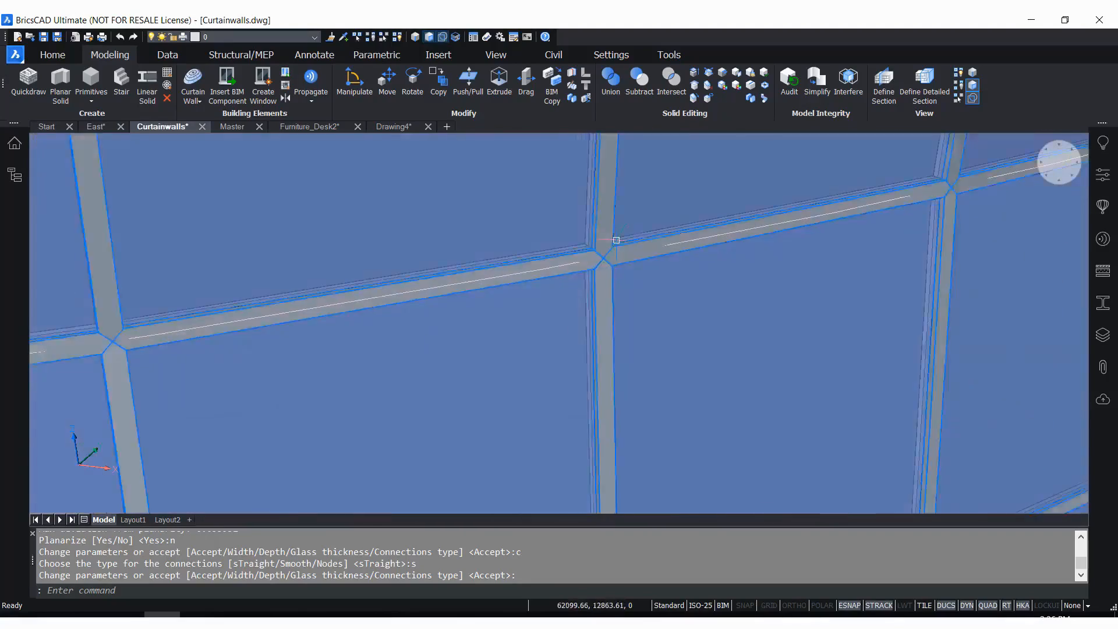
{"action": "scroll", "coordinate": [592, 248], "scroll_direction": "down", "scroll_amount": 12}
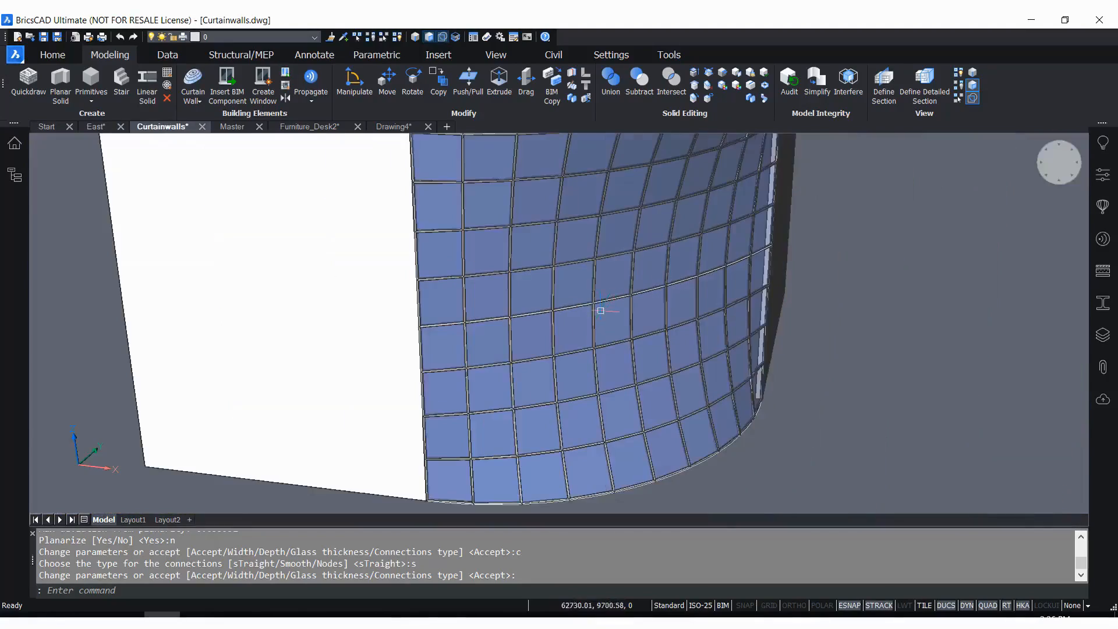
{"action": "scroll", "coordinate": [614, 471], "scroll_direction": "up", "scroll_amount": 8}
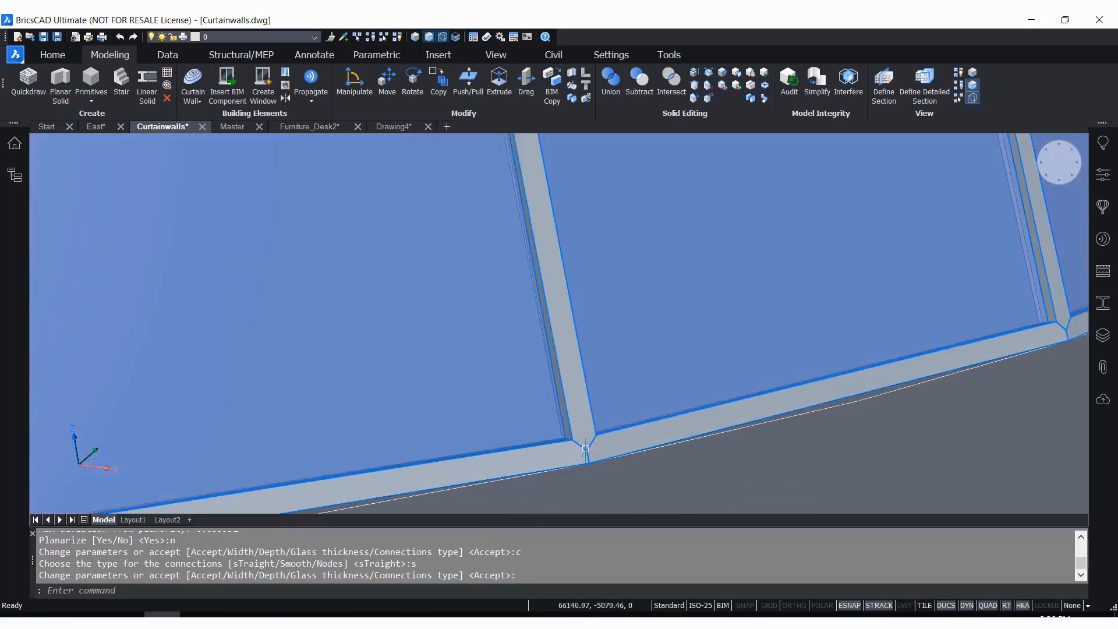
{"action": "scroll", "coordinate": [588, 450], "scroll_direction": "down", "scroll_amount": 10}
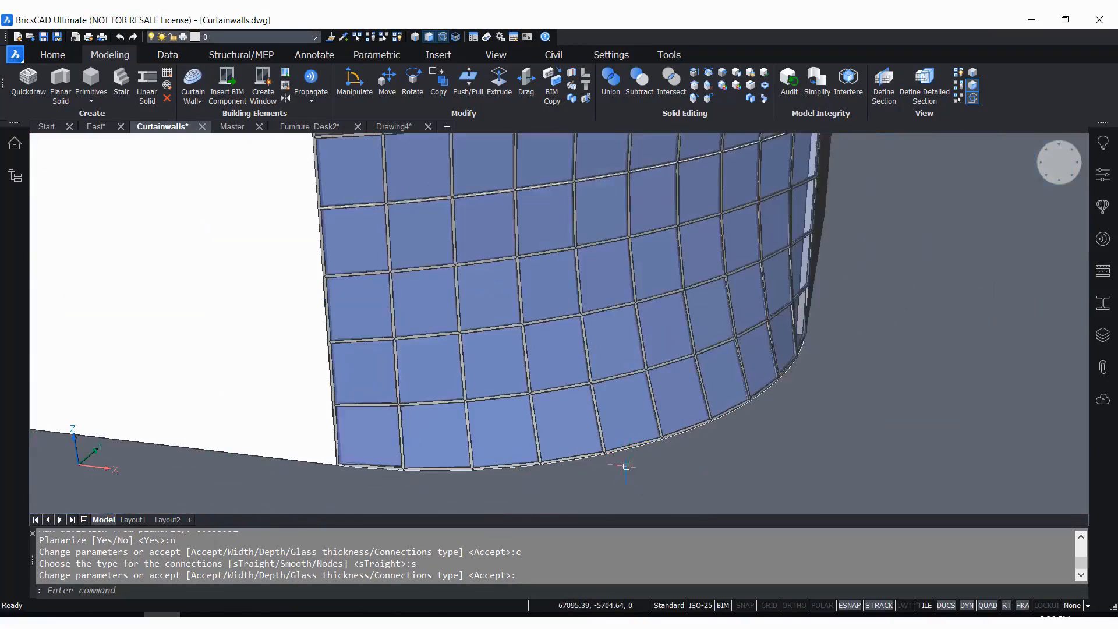
{"action": "scroll", "coordinate": [742, 425], "scroll_direction": "up", "scroll_amount": 3}
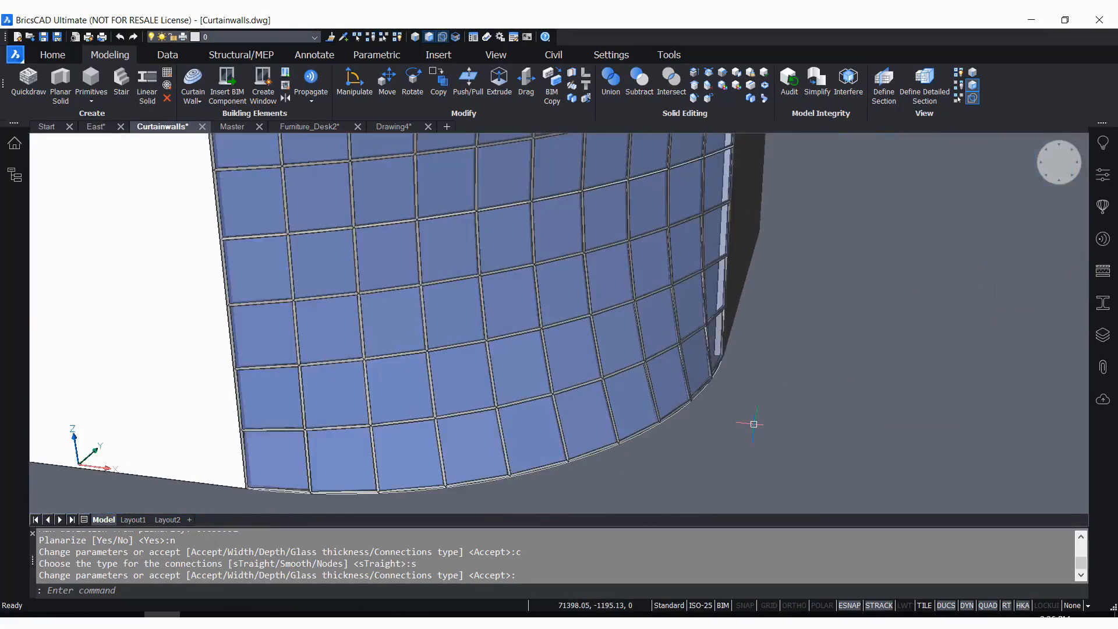